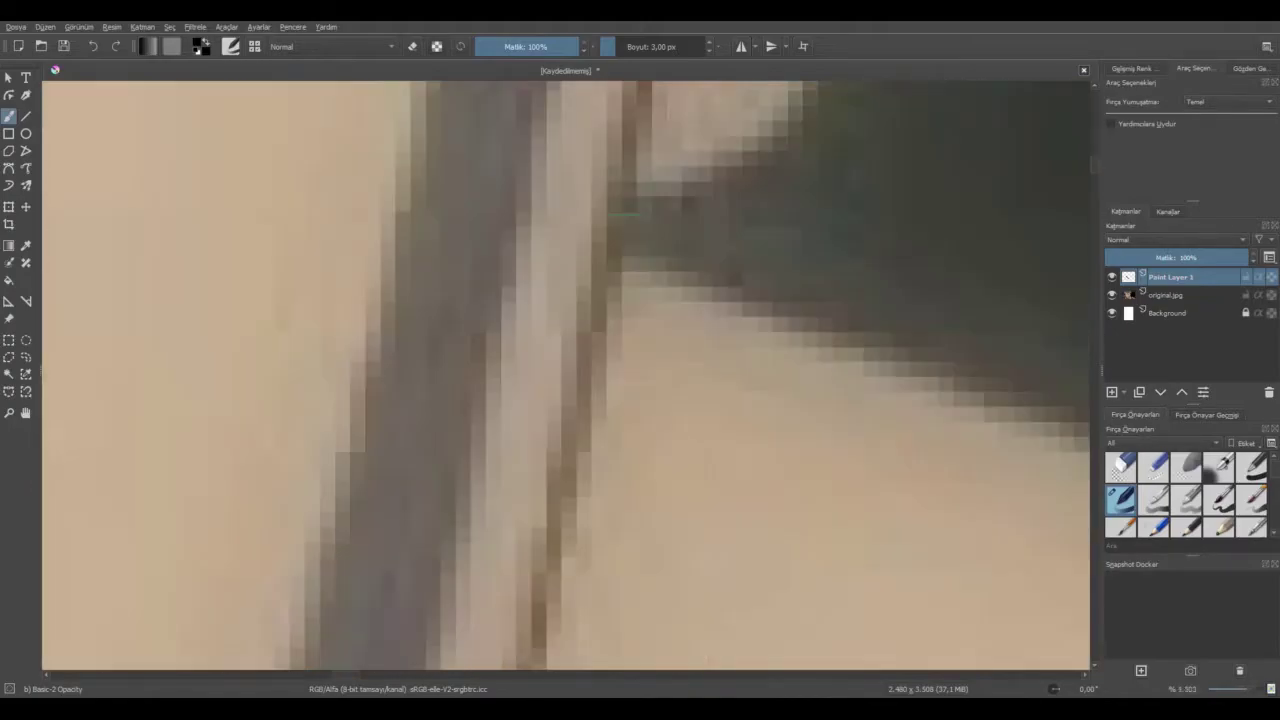
mouse_move(610, 220)
mouse_down()
mouse_move(563, 560)
mouse_move(520, 614)
mouse_up()
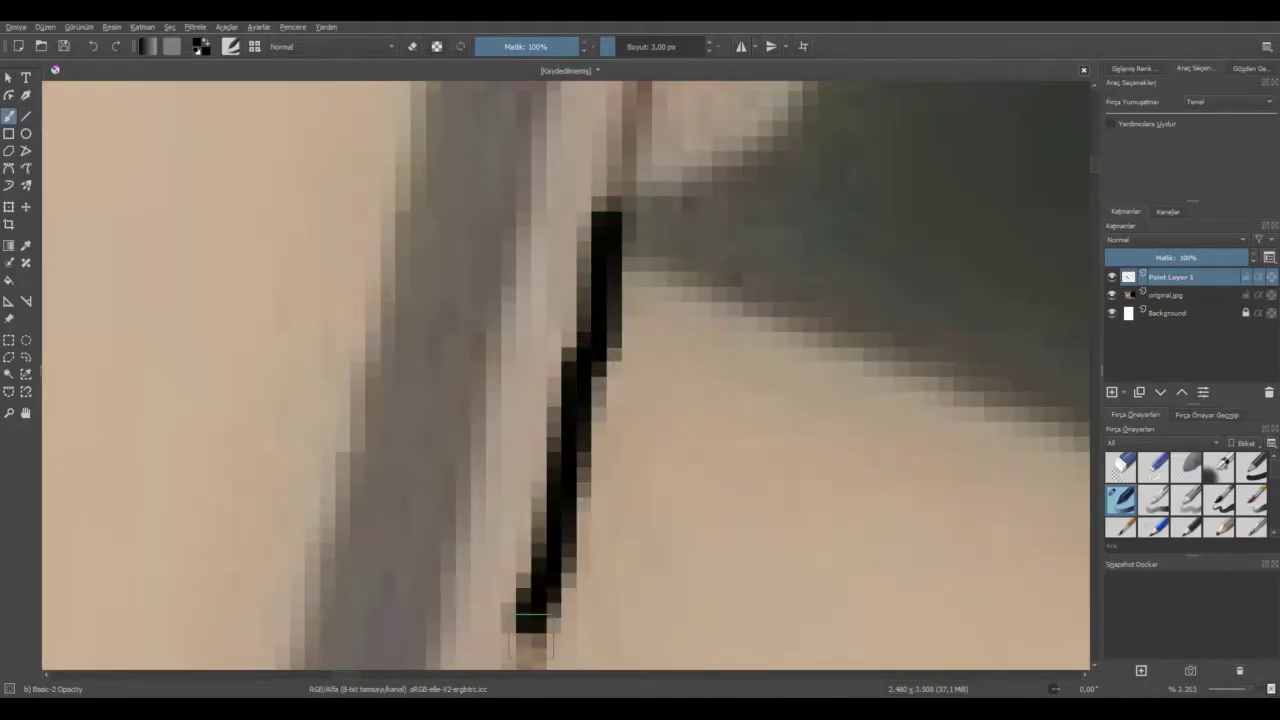
scroll(638, 341, down, 2)
click(94, 46)
Trace the jawline beneath the ear on the image's right side in black on Paint Layer 1.
scroll(640, 210, down, 5)
scroll(715, 185, up, 4)
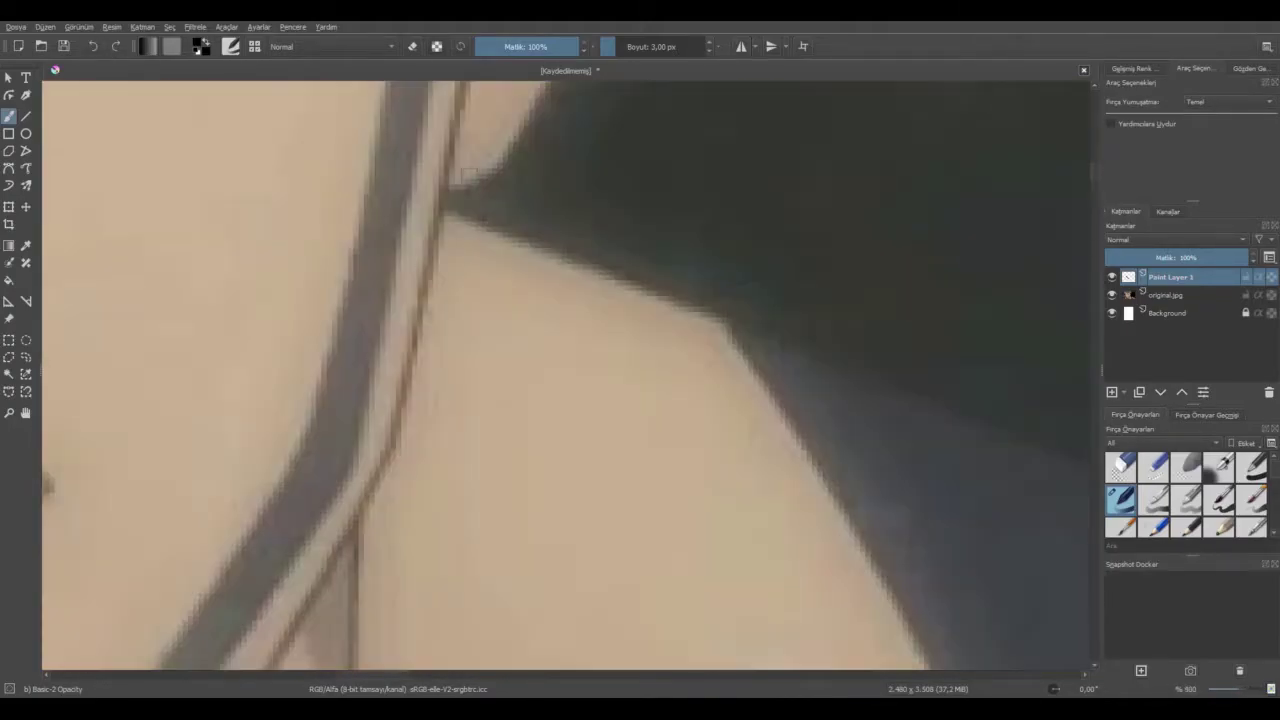
scroll(398, 431, up, 2)
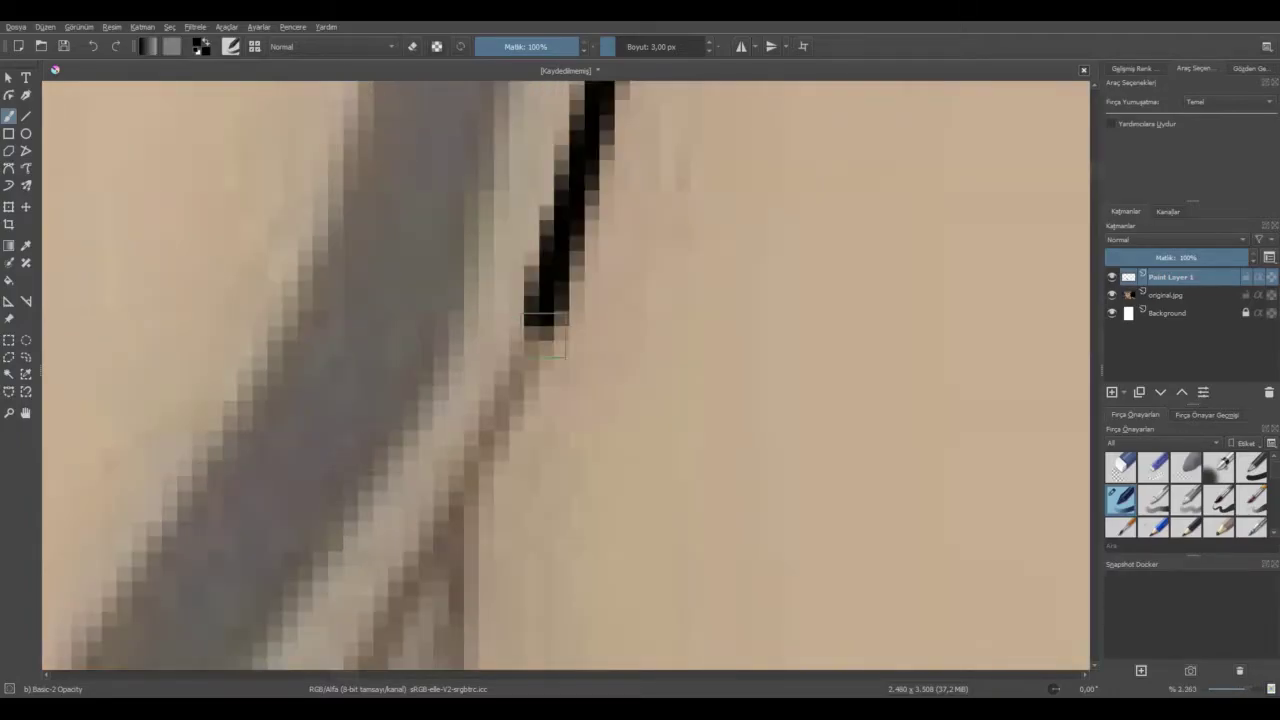
drag(543, 320, 546, 142)
scroll(640, 590, up, 4)
scroll(660, 634, down, 6)
scroll(590, 480, up, 2)
scroll(496, 680, left, 3)
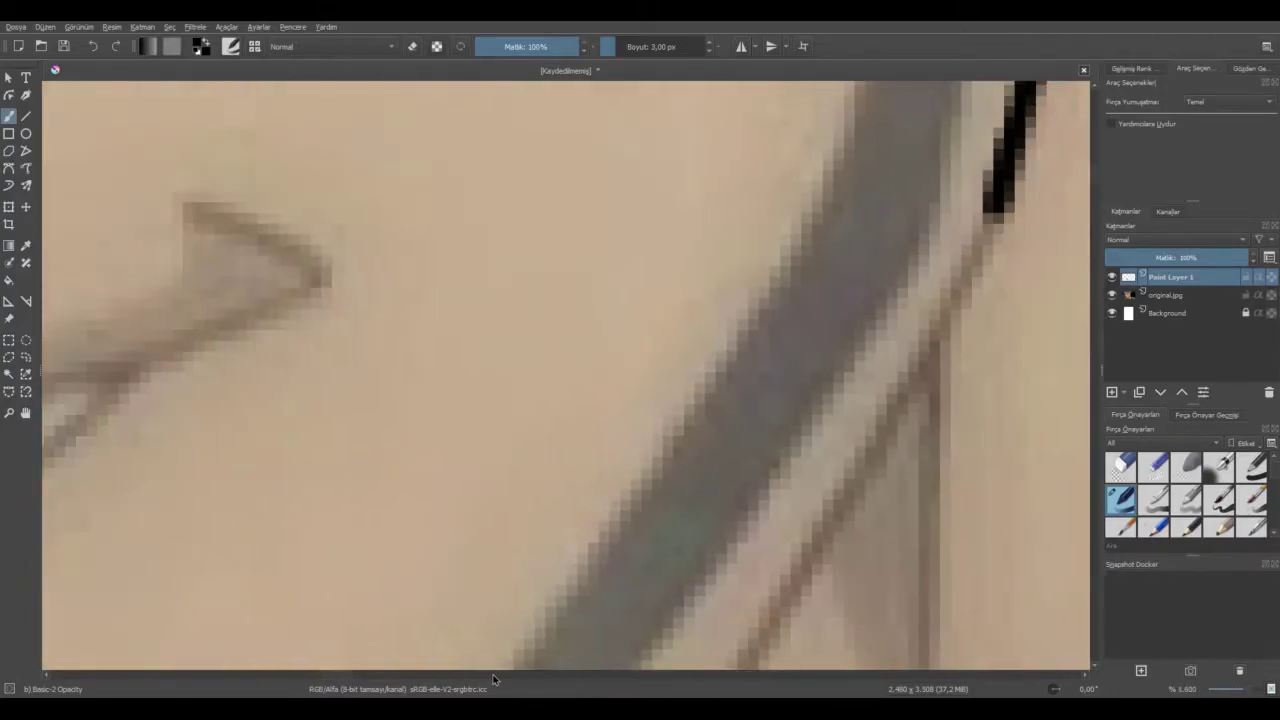
Continue the black jaw outline diagonally down along the dark face marking toward the chin.
mouse_move(912, 372)
mouse_down()
mouse_move(734, 663)
mouse_move(738, 120)
mouse_move(371, 668)
mouse_move(371, 409)
mouse_move(595, 275)
mouse_move(288, 665)
mouse_up()
drag(787, 676, 762, 676)
mouse_move(940, 364)
mouse_down()
mouse_move(720, 484)
mouse_move(503, 546)
mouse_up()
scroll(643, 448, down, 6)
Trace the right face edge upward from the neck junction past the earlobe to the lower inner ear shadow.
drag(1096, 270, 1096, 252)
scroll(605, 430, up, 6)
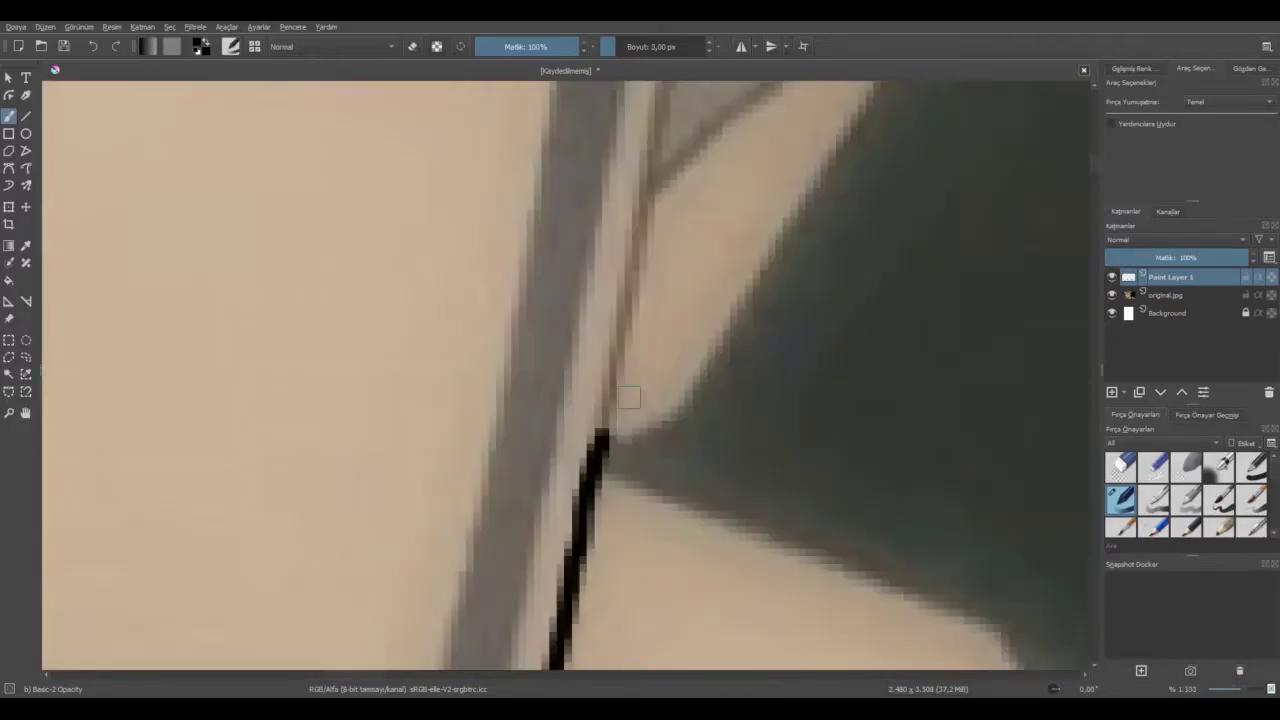
drag(616, 401, 664, 103)
drag(1094, 162, 1094, 157)
drag(660, 522, 705, 285)
scroll(705, 285, down, 6)
scroll(684, 328, up, 5)
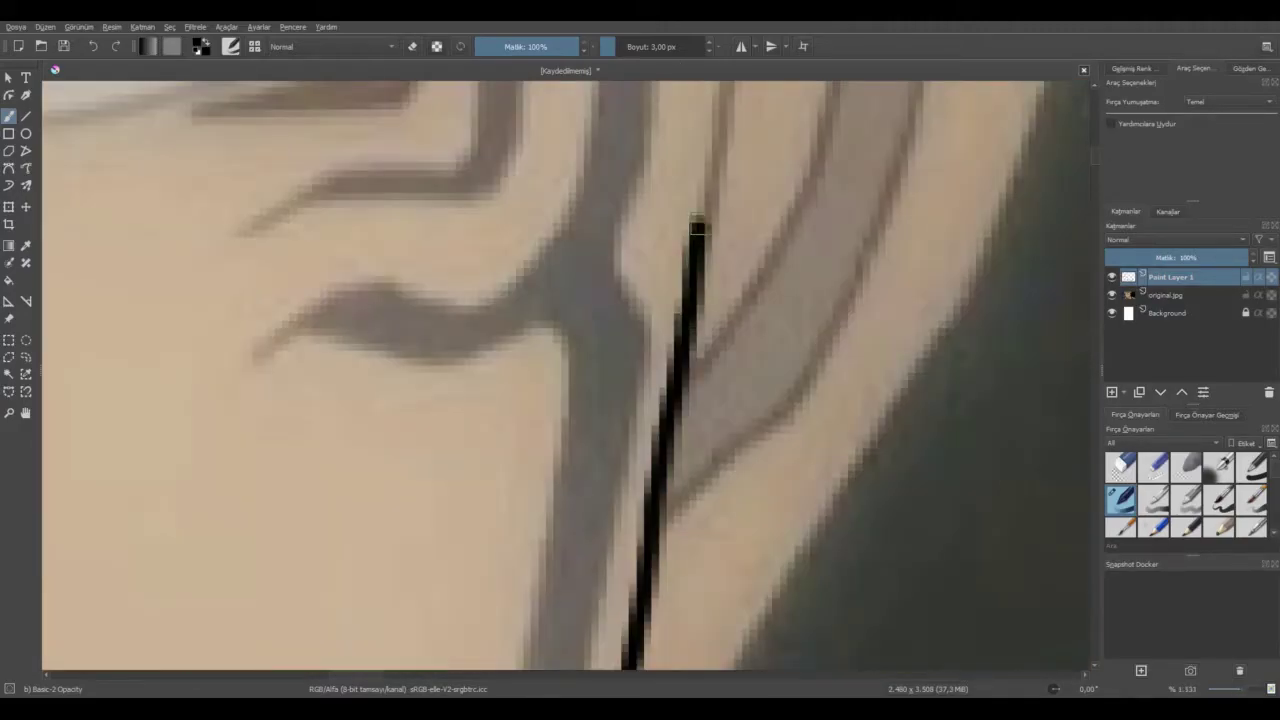
Continue the right face outline upward alongside the inner ear shadow, beside the markings under the eye.
scroll(725, 150, up, 2)
drag(612, 530, 670, 155)
scroll(670, 155, down, 7)
scroll(660, 175, up, 7)
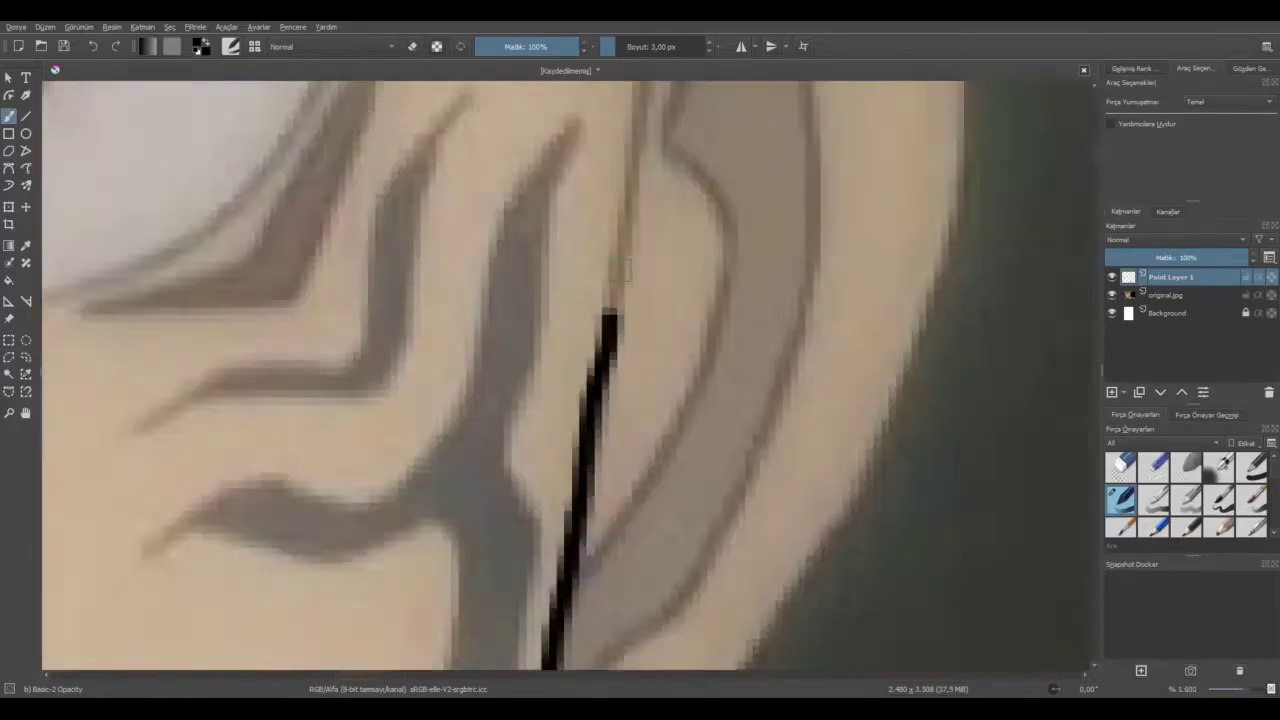
drag(598, 545, 664, 82)
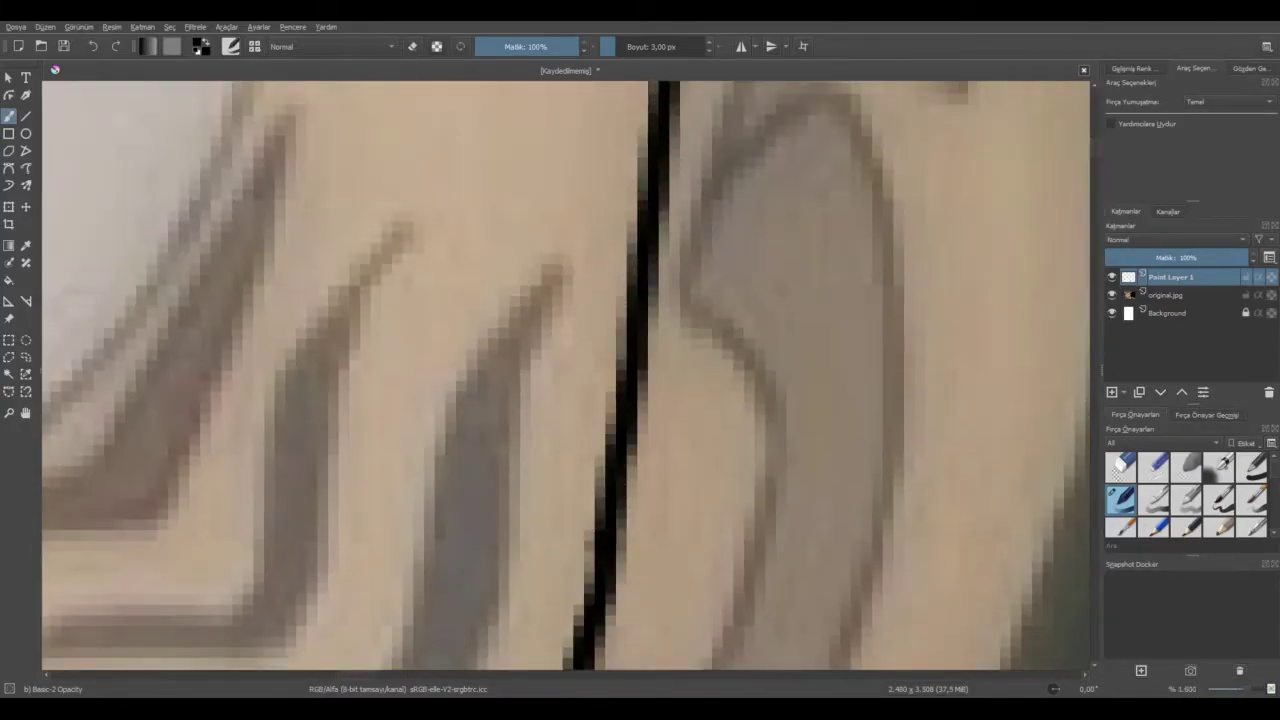
scroll(664, 90, down, 4)
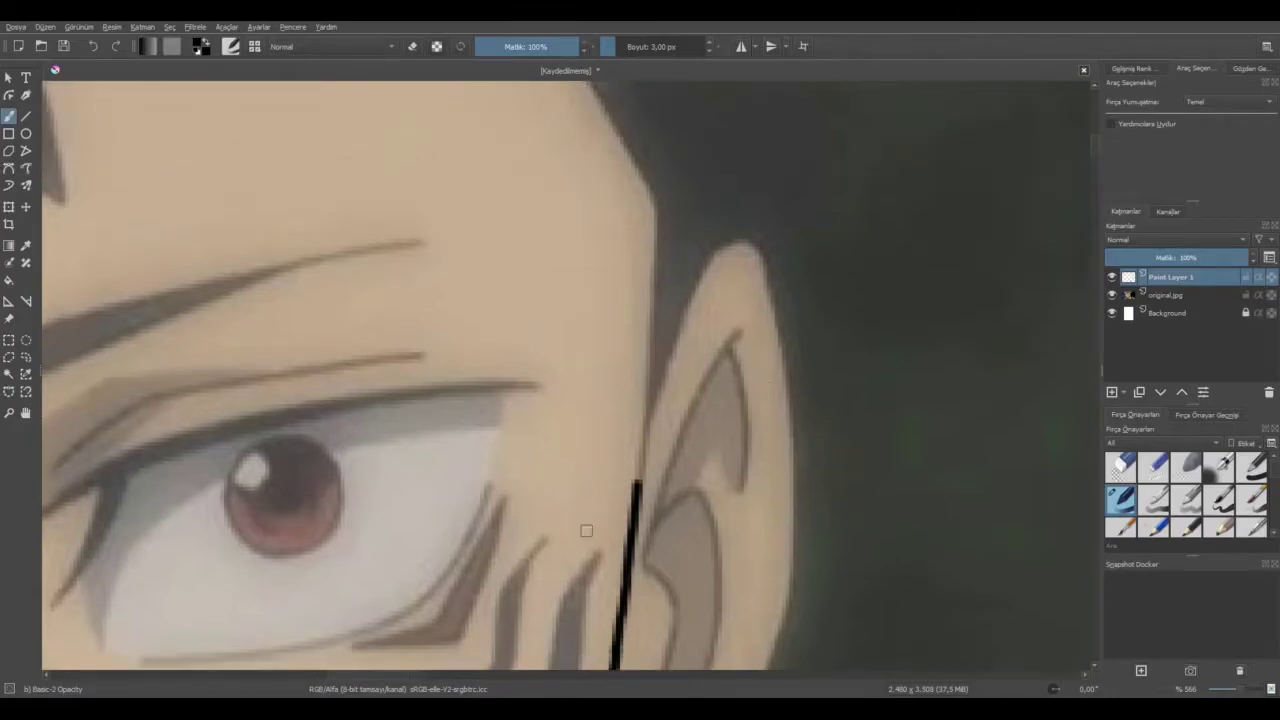
Extend the right face outline past the upper ear and the eye to the temple at the hairline.
scroll(647, 490, up, 5)
scroll(604, 370, down, 1)
drag(586, 472, 638, 86)
scroll(646, 200, down, 5)
scroll(646, 155, up, 4)
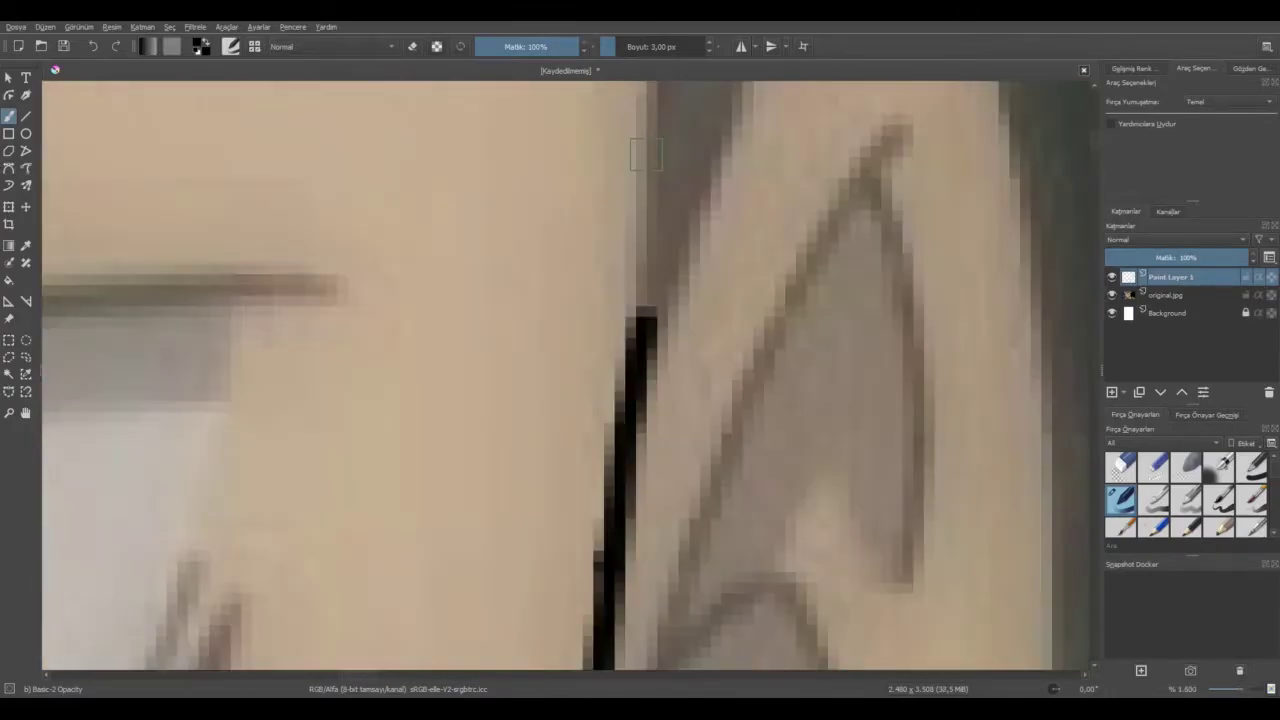
scroll(645, 153, down, 4)
scroll(645, 412, up, 4)
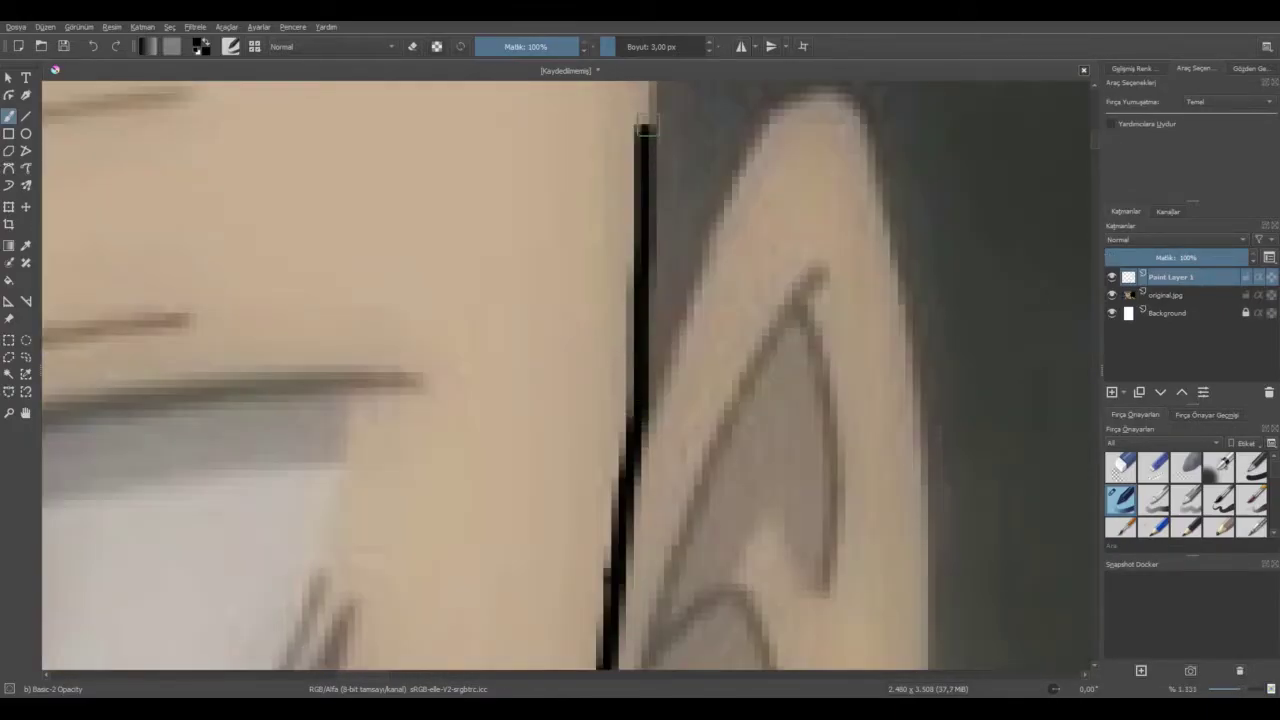
scroll(645, 133, down, 2)
scroll(729, 151, down, 10)
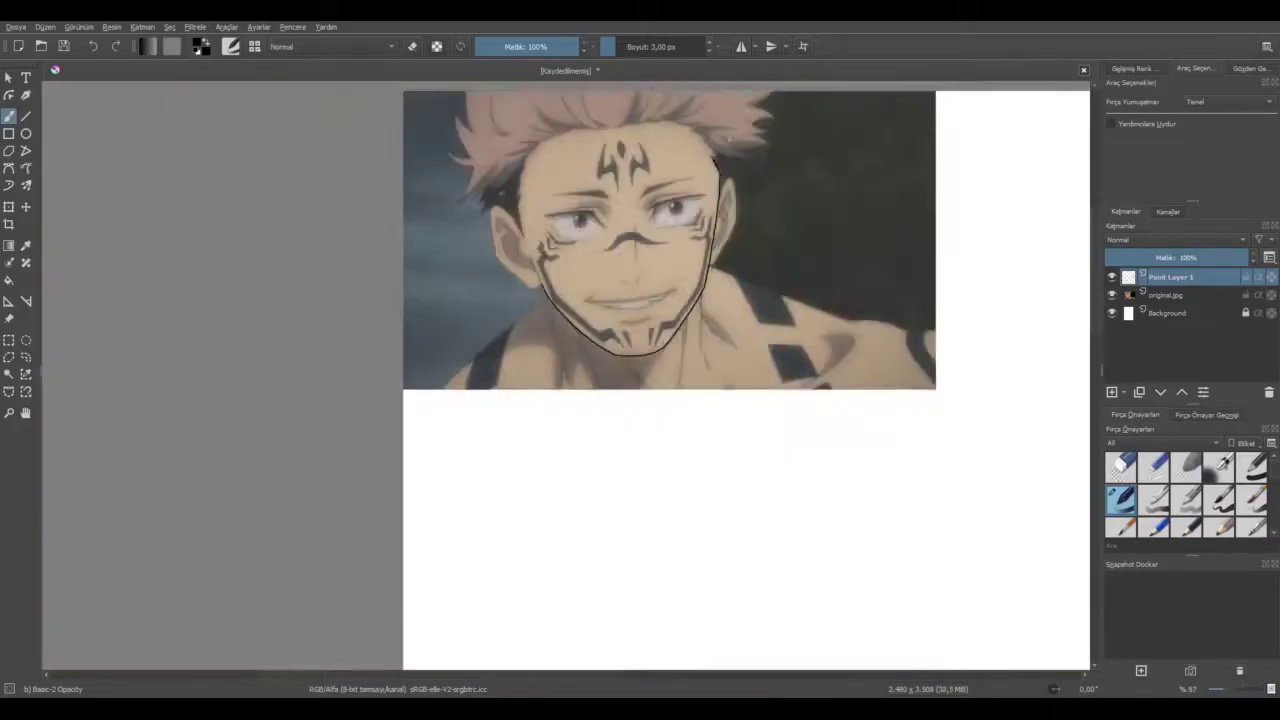
scroll(769, 332, up, 8)
scroll(769, 277, down, 10)
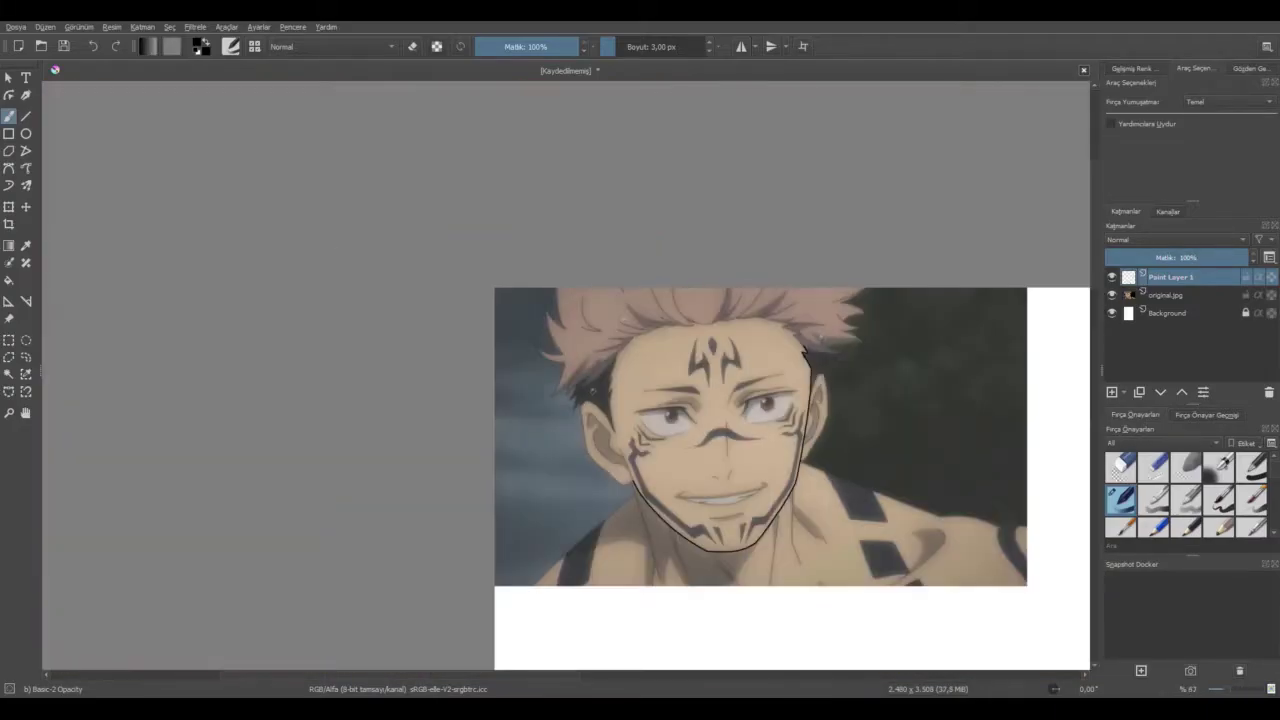
Trace the left ear's lobe, its lower outer edge and the lower contours of its inner shadow in black.
scroll(618, 403, up, 9)
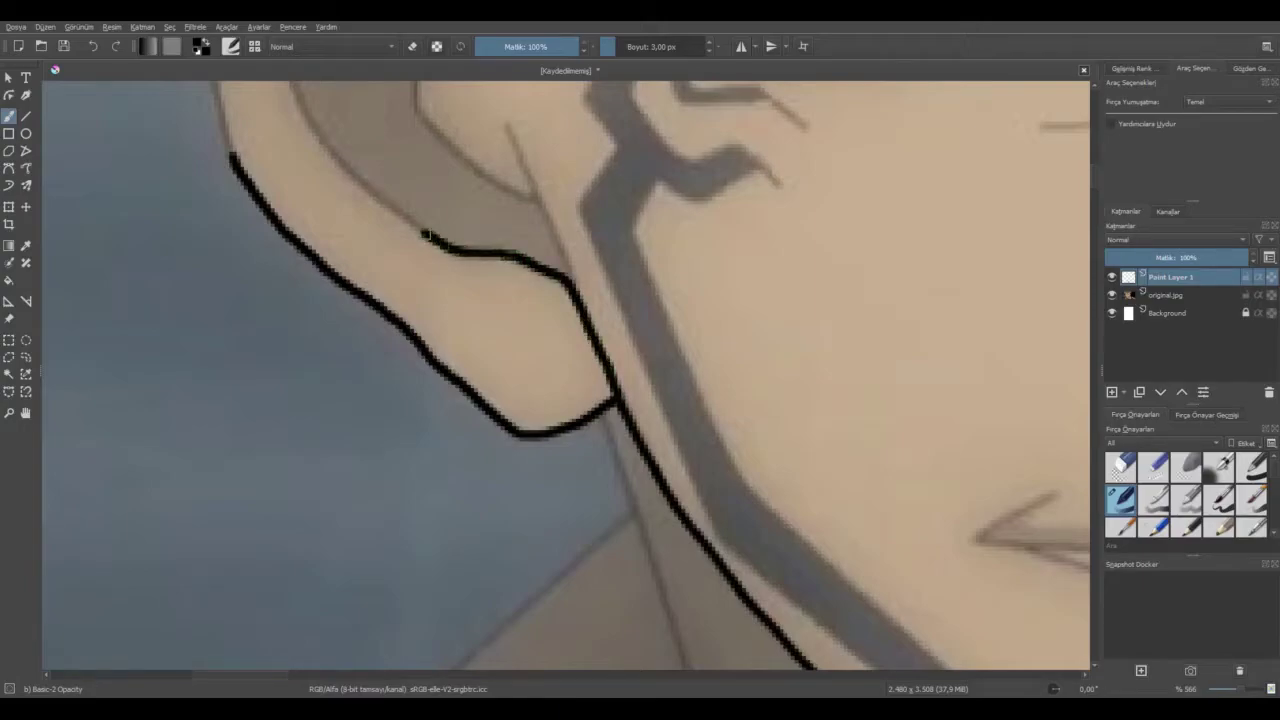
drag(613, 346, 617, 407)
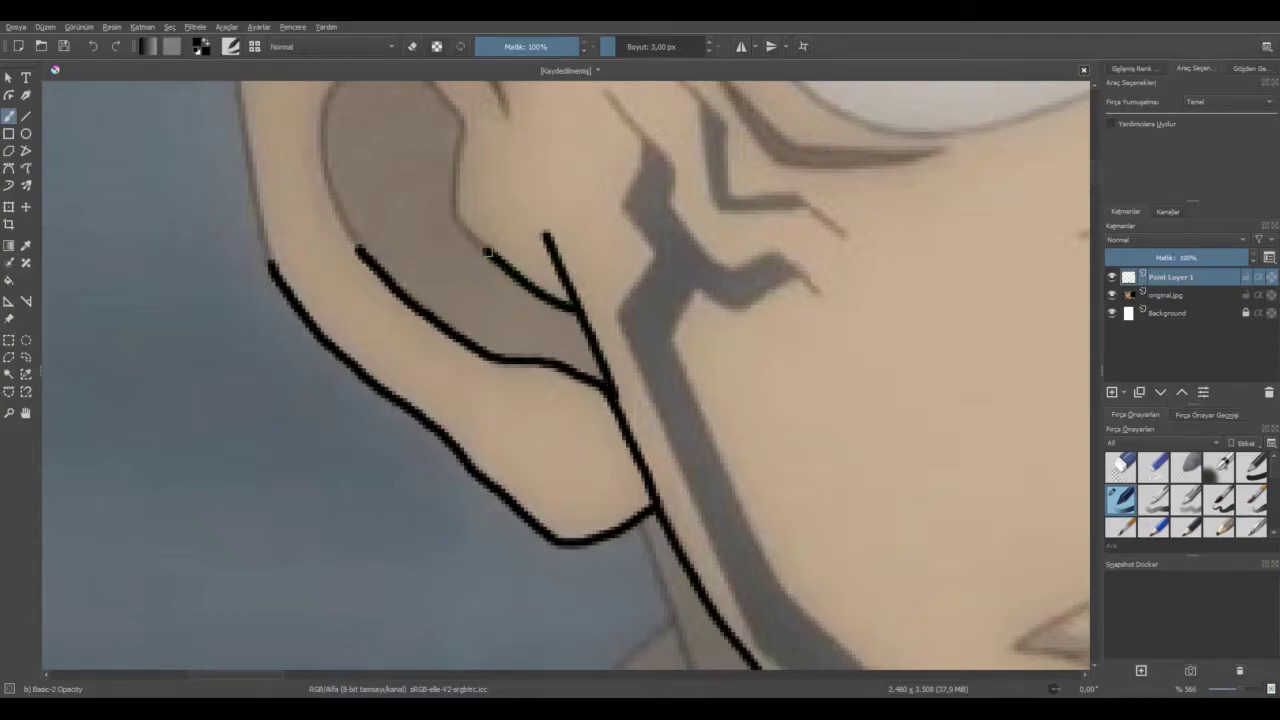
scroll(451, 210, up, 6)
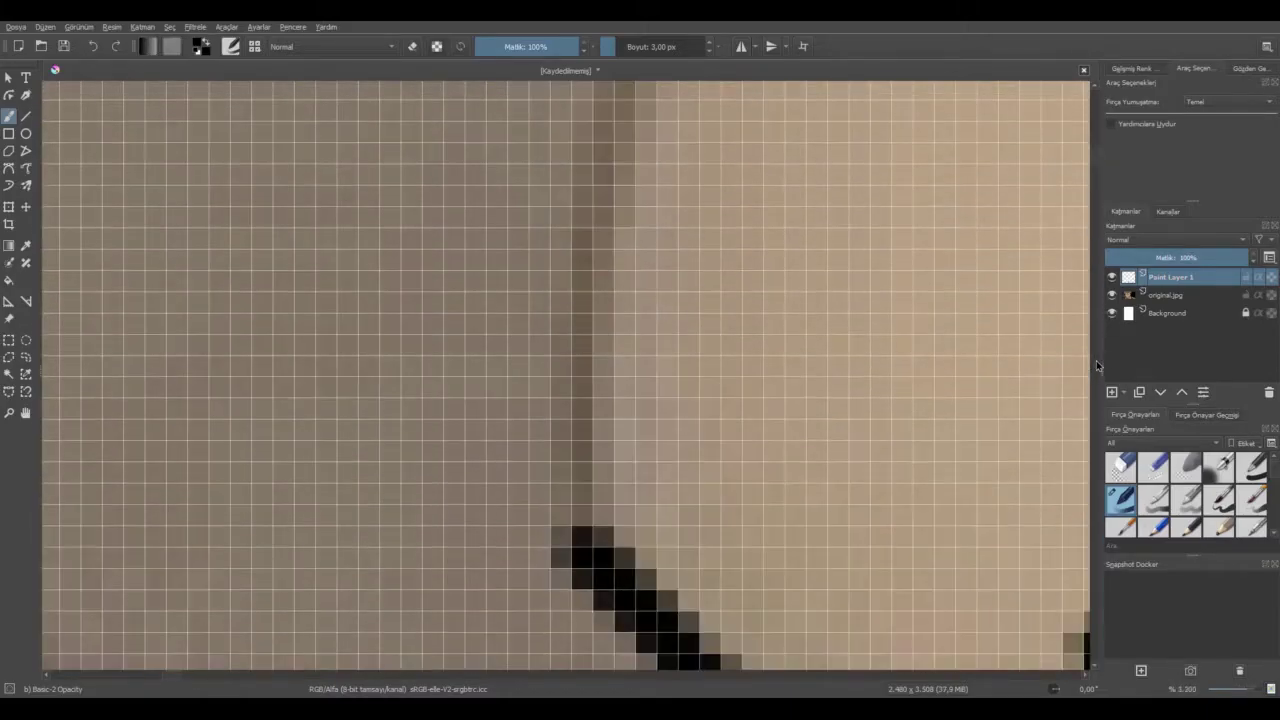
drag(593, 391, 626, 178)
mouse_move(216, 635)
mouse_down()
mouse_move(592, 324)
mouse_move(568, 271)
mouse_up()
scroll(594, 314, down, 2)
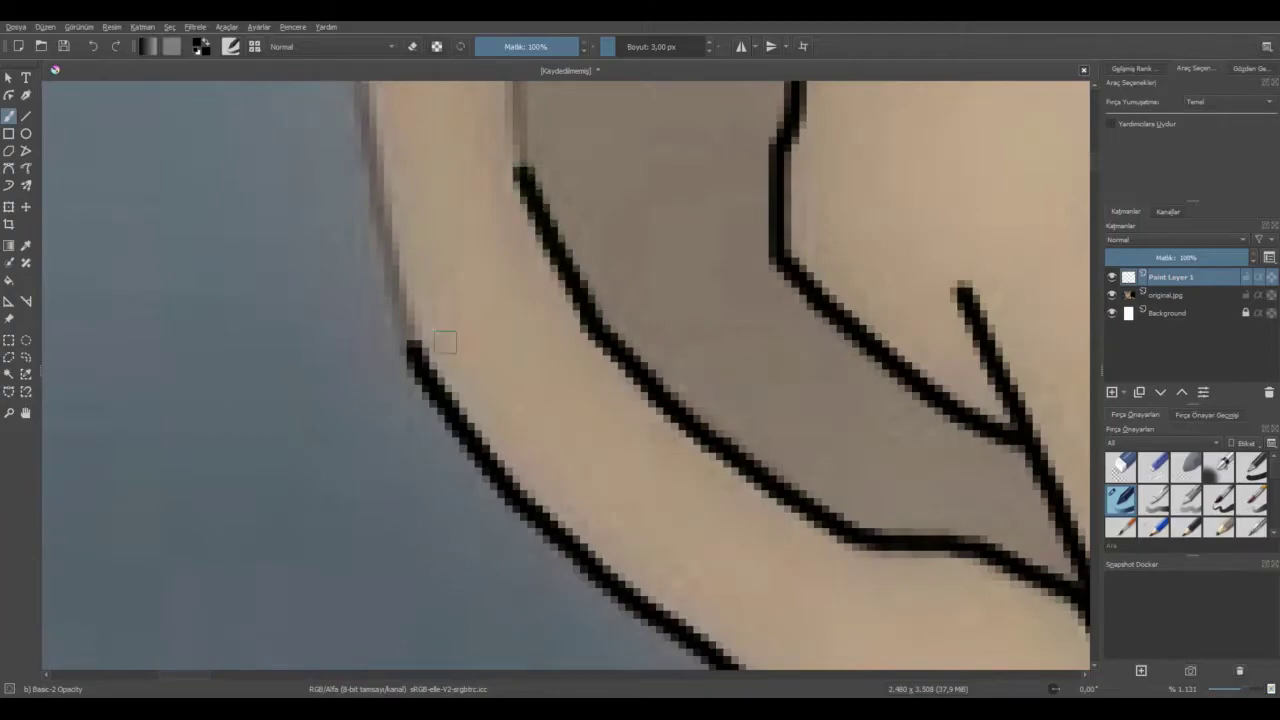
drag(380, 208, 371, 127)
scroll(454, 300, down, 5)
scroll(540, 250, up, 4)
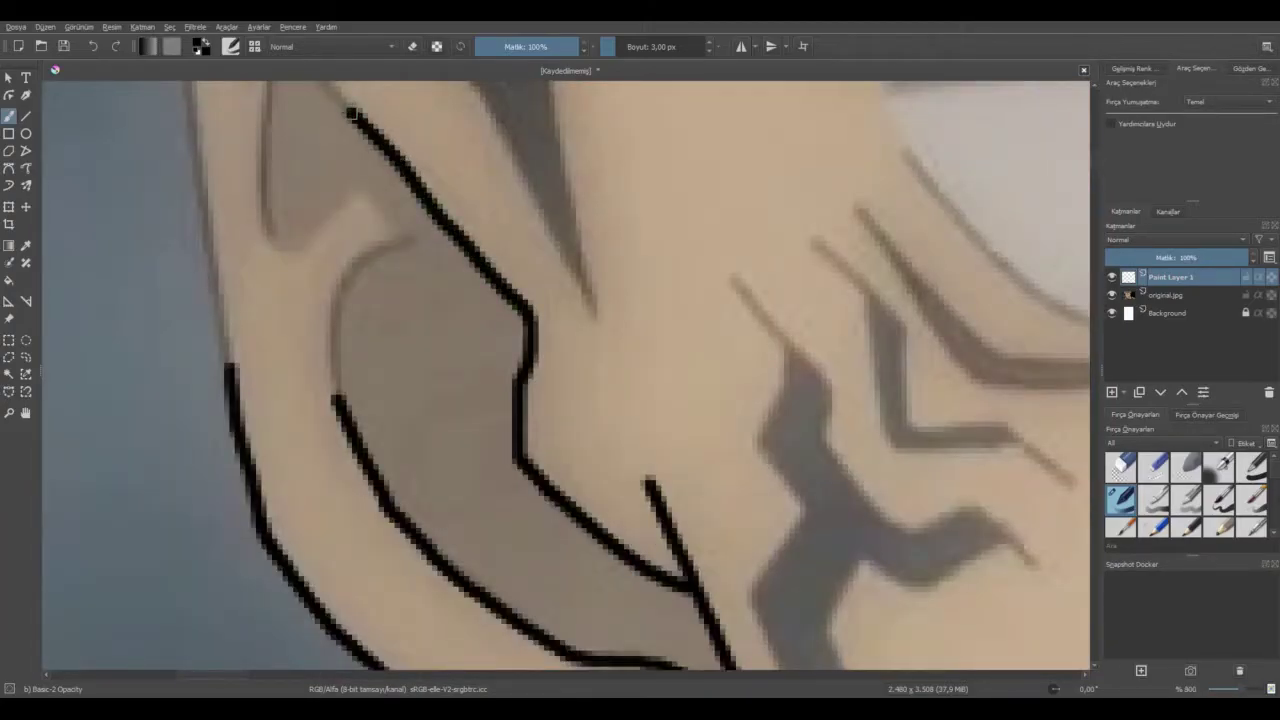
Trace the upper inner fold of the left ear, drawing its vertical edge and small notch with reduced brush opacity.
scroll(352, 113, up, 6)
mouse_move(614, 277)
mouse_down()
mouse_move(525, 182)
mouse_move(445, 150)
mouse_move(365, 165)
mouse_move(400, 190)
mouse_move(390, 355)
mouse_move(380, 352)
mouse_move(391, 612)
mouse_up()
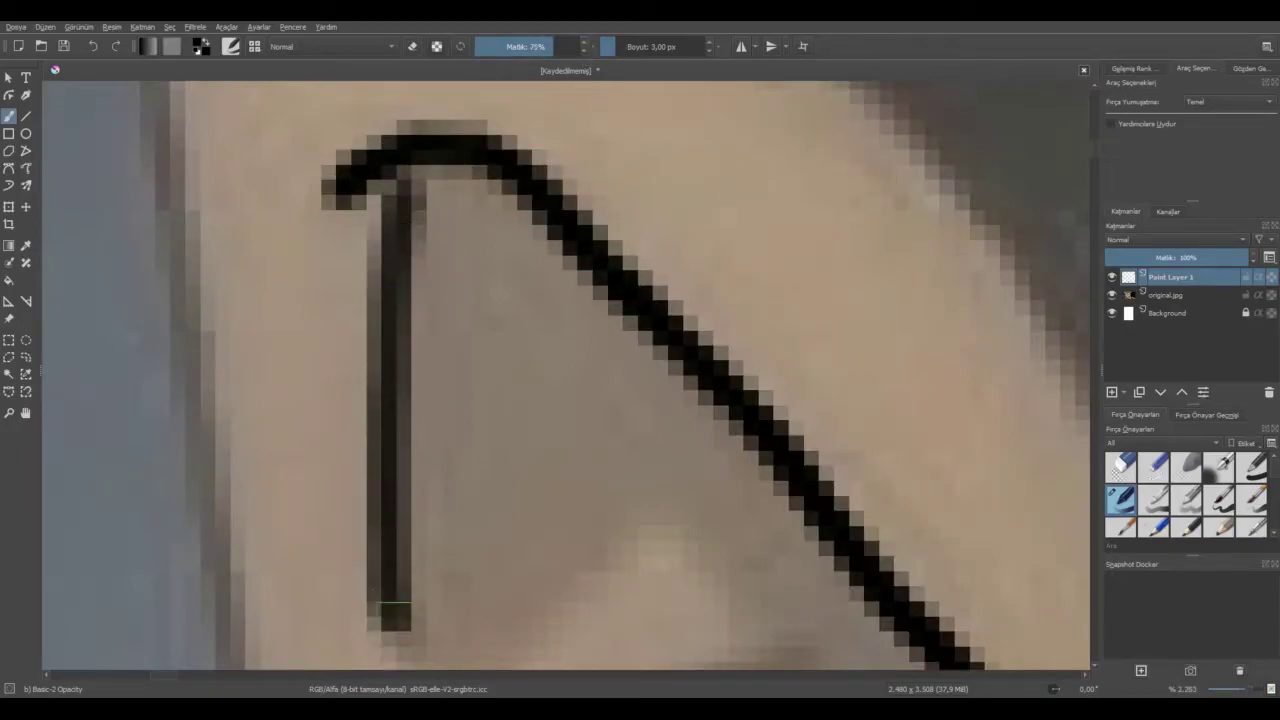
scroll(395, 622, down, 3)
scroll(404, 645, up, 4)
scroll(425, 550, down, 1)
click(585, 54)
mouse_move(386, 505)
mouse_down()
mouse_move(449, 570)
mouse_move(639, 398)
mouse_move(634, 375)
mouse_move(776, 525)
mouse_move(691, 565)
mouse_move(616, 636)
mouse_up()
scroll(765, 592, down, 5)
scroll(925, 570, up, 4)
scroll(694, 400, down, 2)
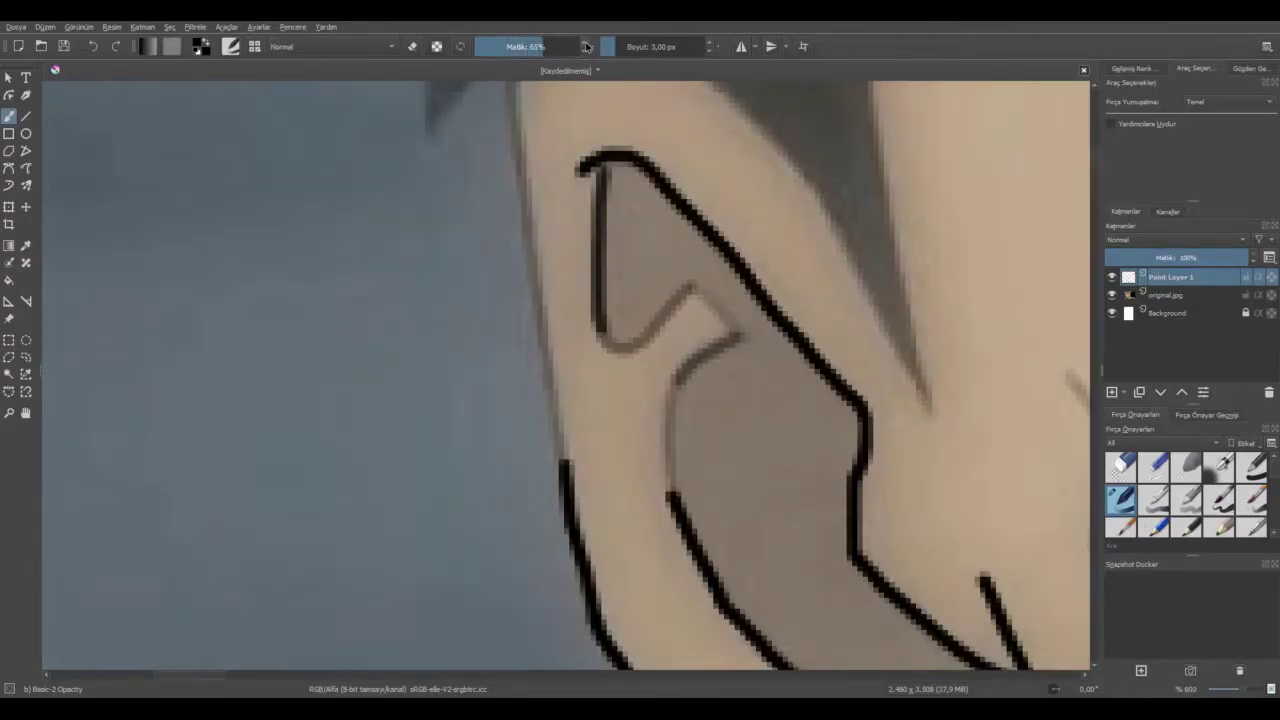
Set the brush opacity back to 100% and trace the outer edge of the left ear's lower inner shadow.
click(586, 47)
scroll(645, 420, up, 4)
drag(645, 505, 647, 188)
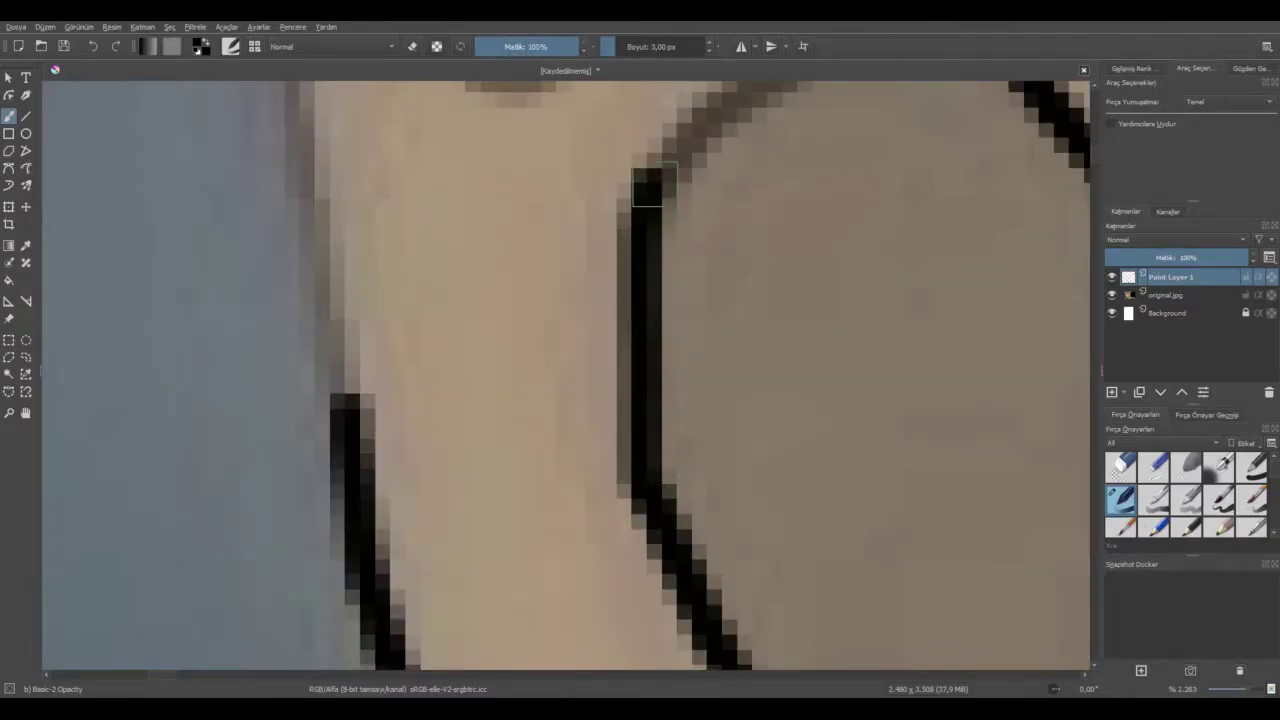
scroll(647, 188, down, 6)
scroll(561, 357, up, 4)
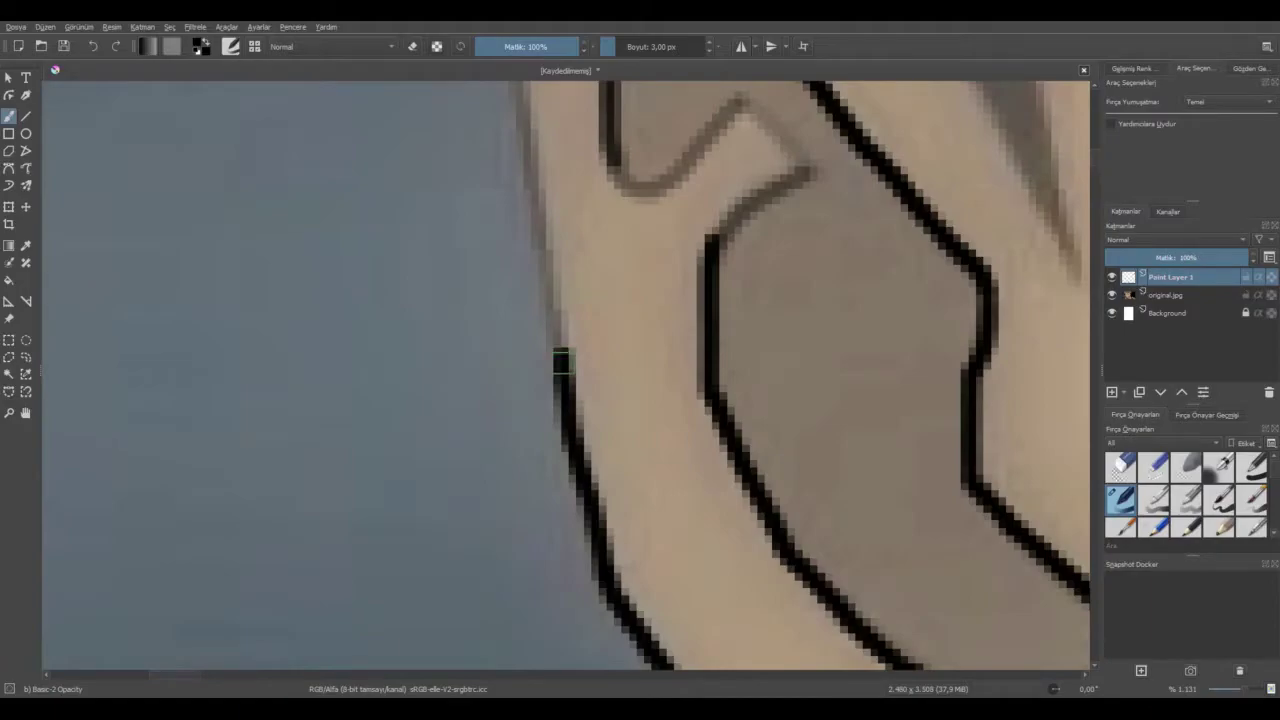
Trace the left ear's outer edge upward to the hair beside the top of the ear.
scroll(532, 233, down, 4)
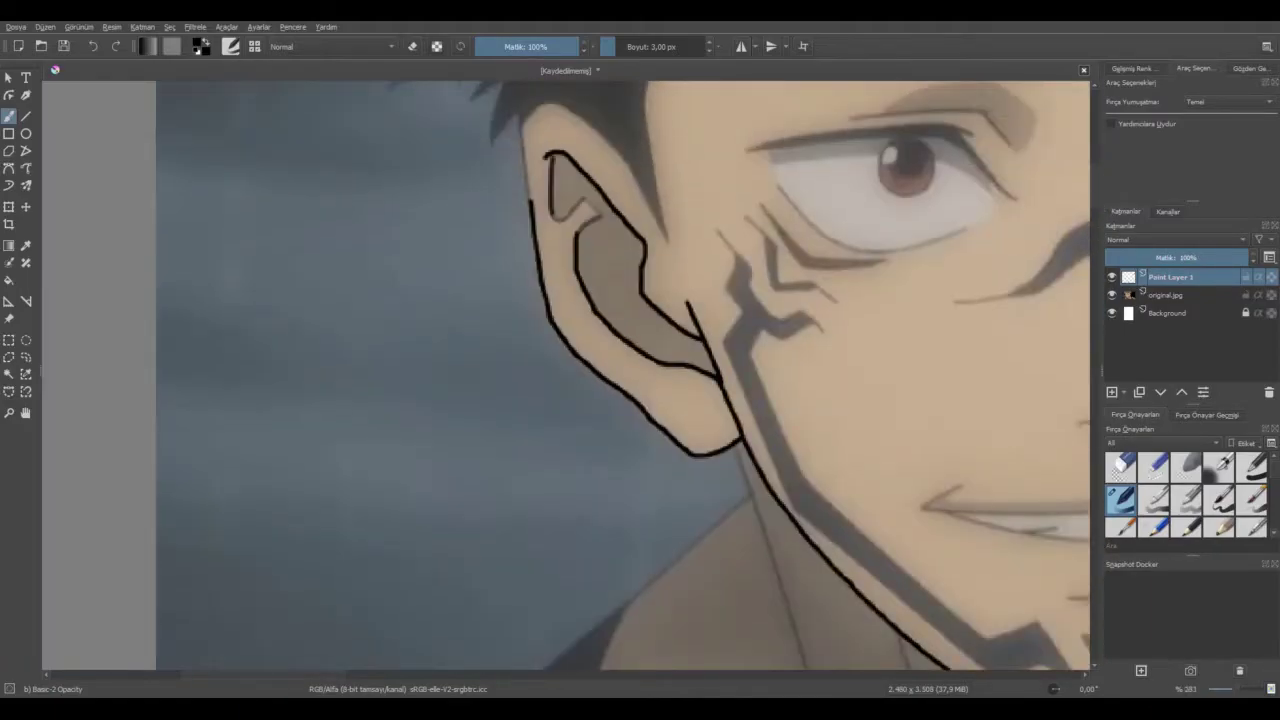
scroll(521, 182, up, 6)
drag(603, 350, 560, 142)
scroll(560, 140, down, 6)
scroll(559, 105, up, 5)
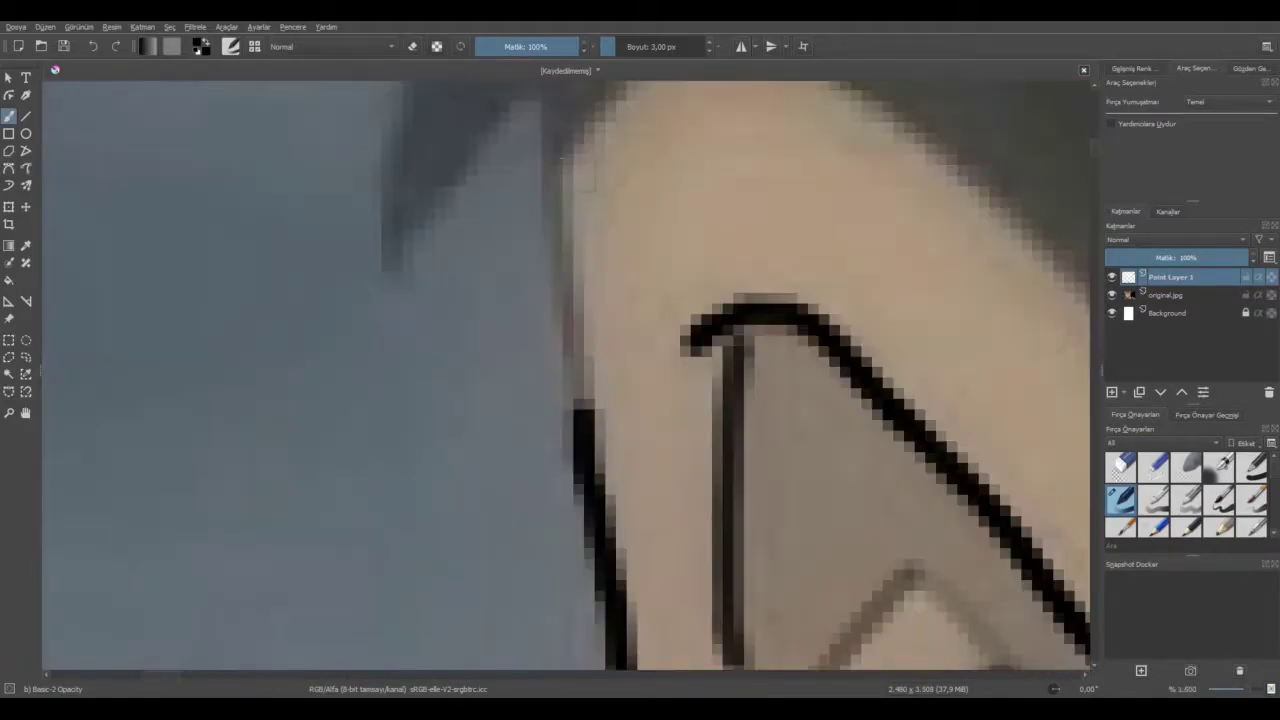
drag(580, 393, 558, 135)
scroll(558, 135, down, 1)
scroll(500, 330, up, 2)
Trace the top rim of the left ear and follow its border with the dark hair down toward the face.
mouse_move(500, 330)
mouse_down()
mouse_move(549, 263)
mouse_move(643, 185)
mouse_move(730, 159)
mouse_move(816, 180)
mouse_move(990, 302)
mouse_move(1073, 375)
mouse_up()
scroll(842, 677, right, 5)
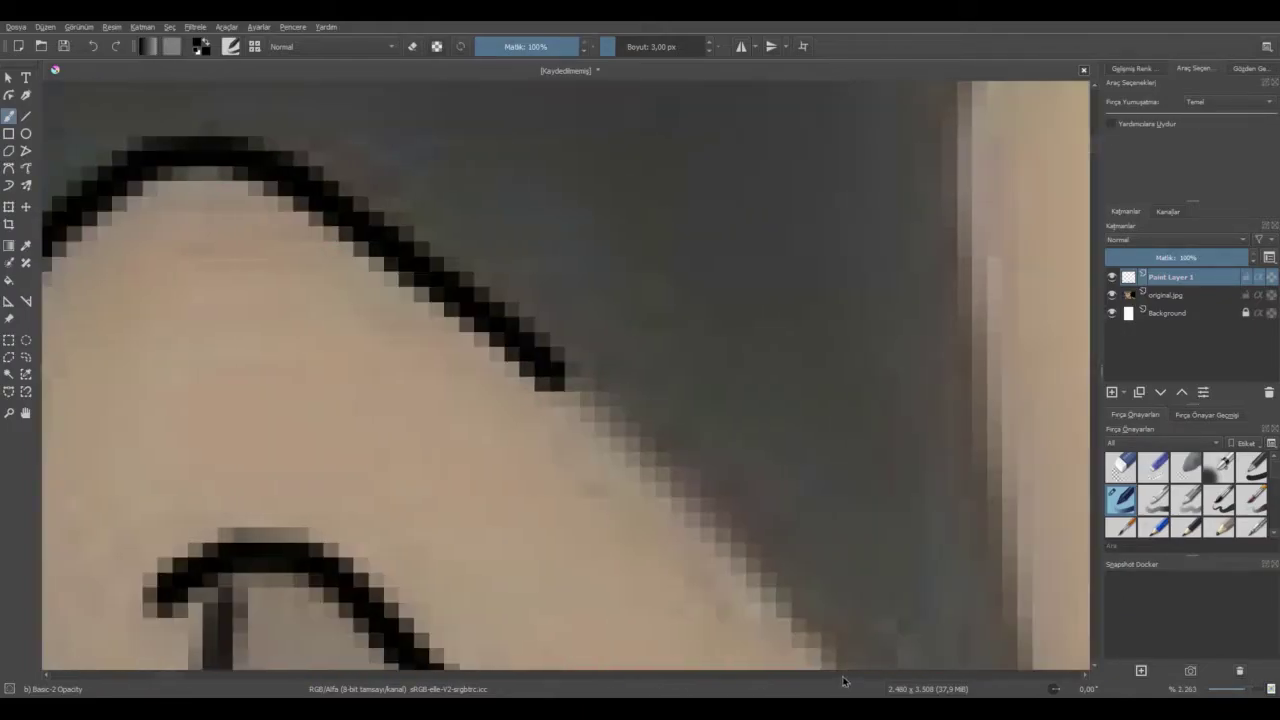
scroll(1096, 337, down, 2)
mouse_move(455, 133)
mouse_down()
mouse_move(634, 329)
mouse_move(835, 640)
mouse_up()
scroll(835, 640, down, 5)
mouse_move(800, 208)
mouse_down()
mouse_move(870, 318)
mouse_move(1010, 610)
mouse_up()
scroll(1010, 610, down, 8)
scroll(660, 678, right, 6)
scroll(1095, 191, down, 5)
scroll(564, 526, up, 1)
scroll(564, 526, up, 6)
mouse_move(442, 487)
mouse_down()
mouse_move(734, 474)
mouse_move(1106, 386)
mouse_up()
scroll(645, 680, right, 3)
drag(742, 388, 842, 358)
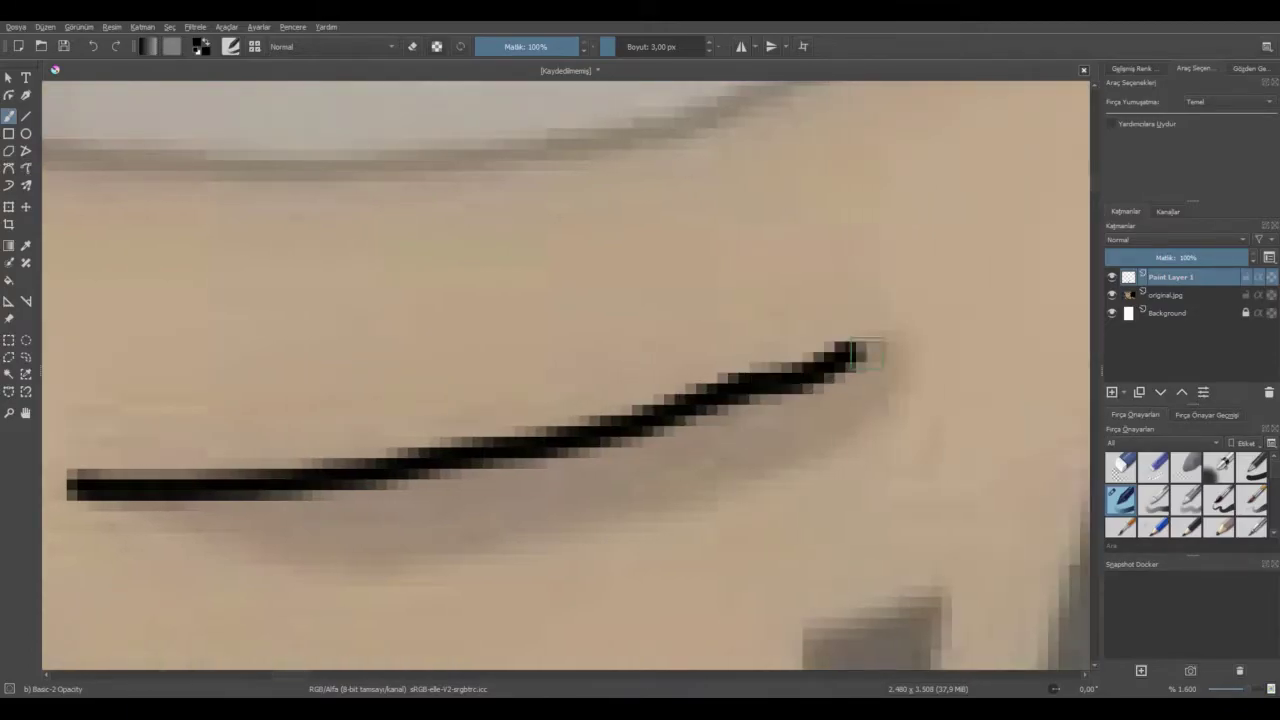
scroll(896, 392, down, 6)
click(95, 51)
scroll(855, 435, up, 6)
mouse_move(640, 467)
mouse_down()
mouse_move(762, 450)
mouse_move(860, 390)
mouse_up()
scroll(857, 515, down, 6)
scroll(836, 521, up, 6)
click(95, 47)
click(95, 47)
Trace the curved line above the shadow below the lower lip in black.
scroll(185, 510, down, 3)
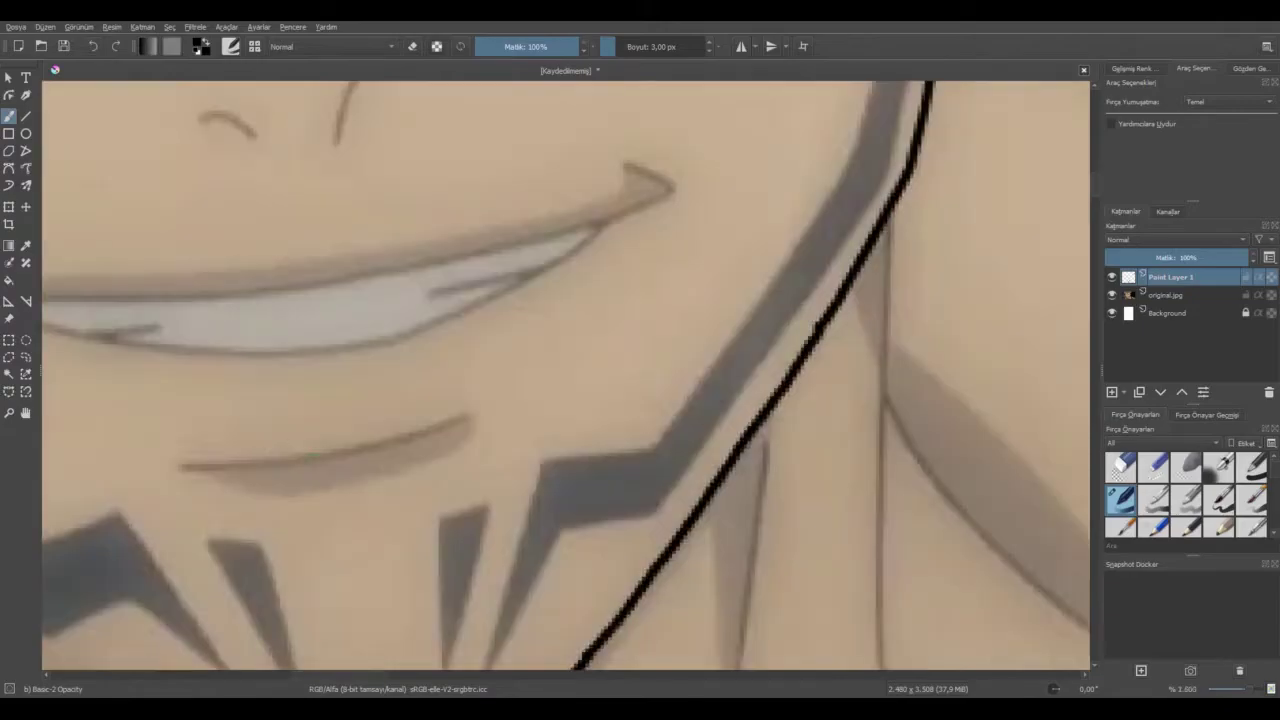
scroll(156, 478, up, 4)
mouse_move(281, 436)
mouse_down()
mouse_move(610, 428)
mouse_move(965, 377)
mouse_move(1088, 345)
mouse_up()
scroll(482, 678, right, 3)
drag(657, 337, 948, 240)
scroll(948, 240, down, 8)
scroll(1082, 218, up, 2)
Outline the left corner of the mouth at 70% brush opacity, then raise the opacity again.
scroll(1082, 218, up, 6)
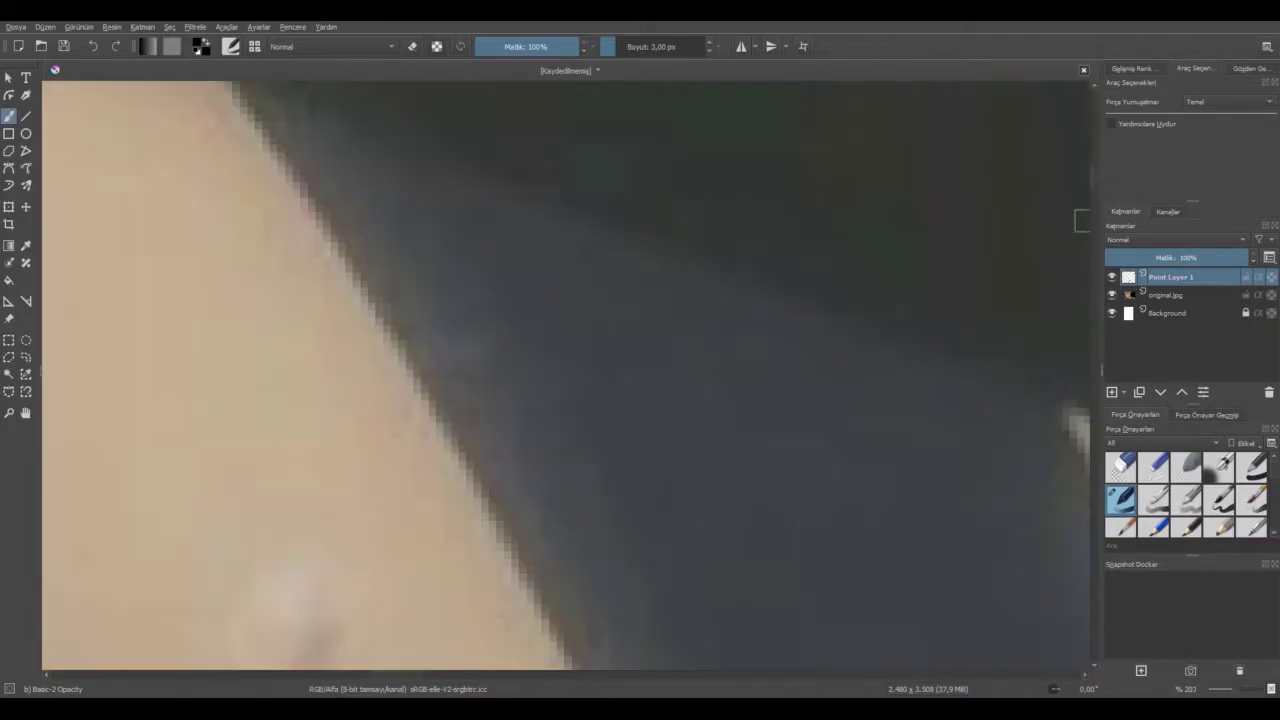
scroll(1082, 217, down, 6)
scroll(472, 485, up, 8)
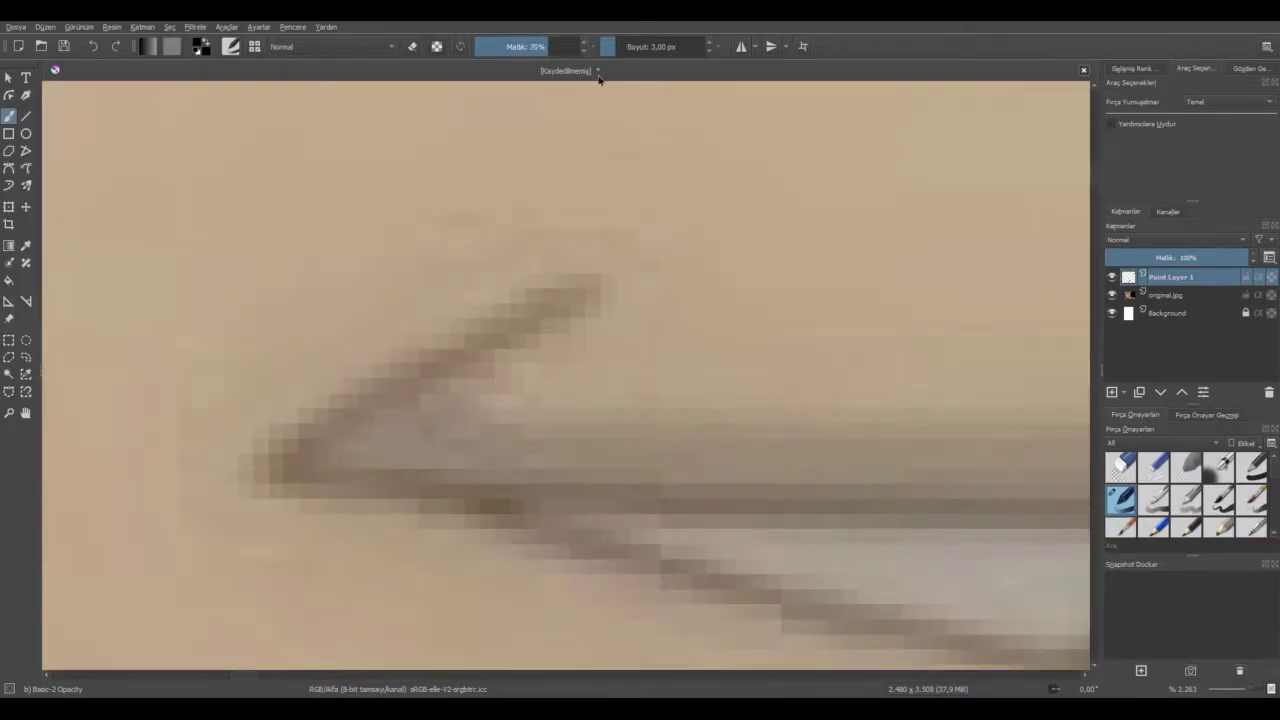
mouse_move(571, 296)
mouse_down()
mouse_move(395, 385)
mouse_move(283, 480)
mouse_move(543, 500)
mouse_move(943, 500)
mouse_move(413, 500)
mouse_move(956, 508)
mouse_up()
click(587, 44)
key(space)
Trace the upper mouth line above the teeth across to the right side of the smile.
scroll(870, 546, down, 5)
scroll(1012, 551, up, 5)
mouse_move(92, 491)
mouse_down()
mouse_move(137, 496)
mouse_move(471, 446)
mouse_move(872, 371)
mouse_up()
scroll(857, 365, down, 5)
scroll(465, 530, up, 5)
mouse_move(470, 528)
mouse_down()
mouse_move(630, 507)
mouse_move(920, 422)
mouse_up()
Trace the lower edge of the teeth from the right end of the smile back to the left mouth corner.
drag(870, 462, 560, 660)
scroll(560, 660, down, 5)
scroll(815, 500, up, 4)
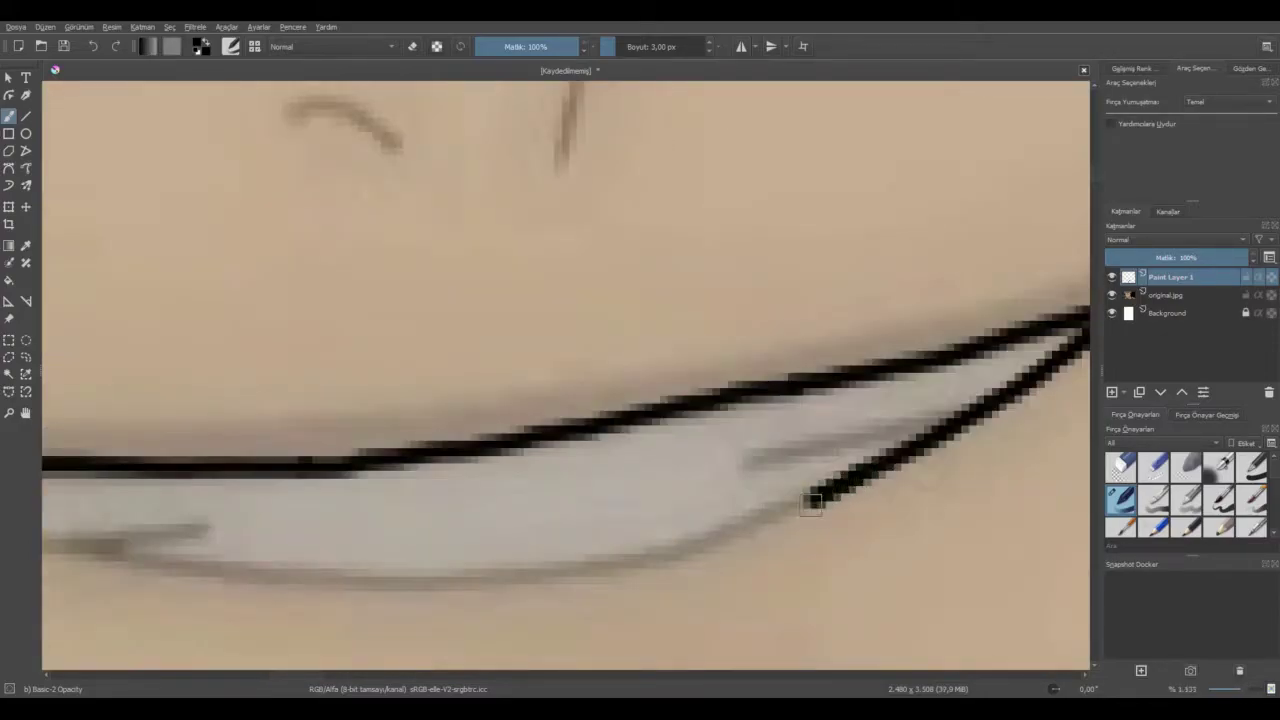
mouse_move(495, 572)
mouse_down()
mouse_move(306, 577)
mouse_move(115, 553)
mouse_up()
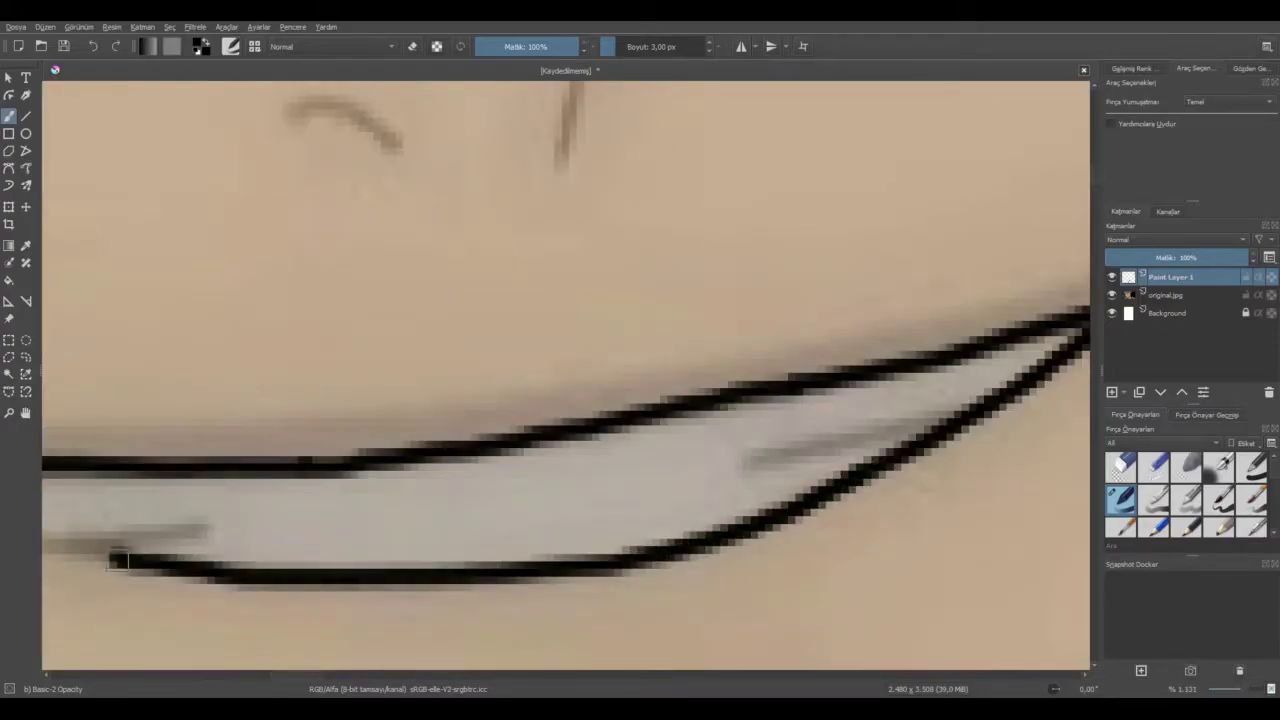
scroll(115, 553, down, 3)
scroll(687, 646, up, 5)
mouse_move(688, 648)
mouse_down()
mouse_move(404, 580)
mouse_move(112, 484)
mouse_up()
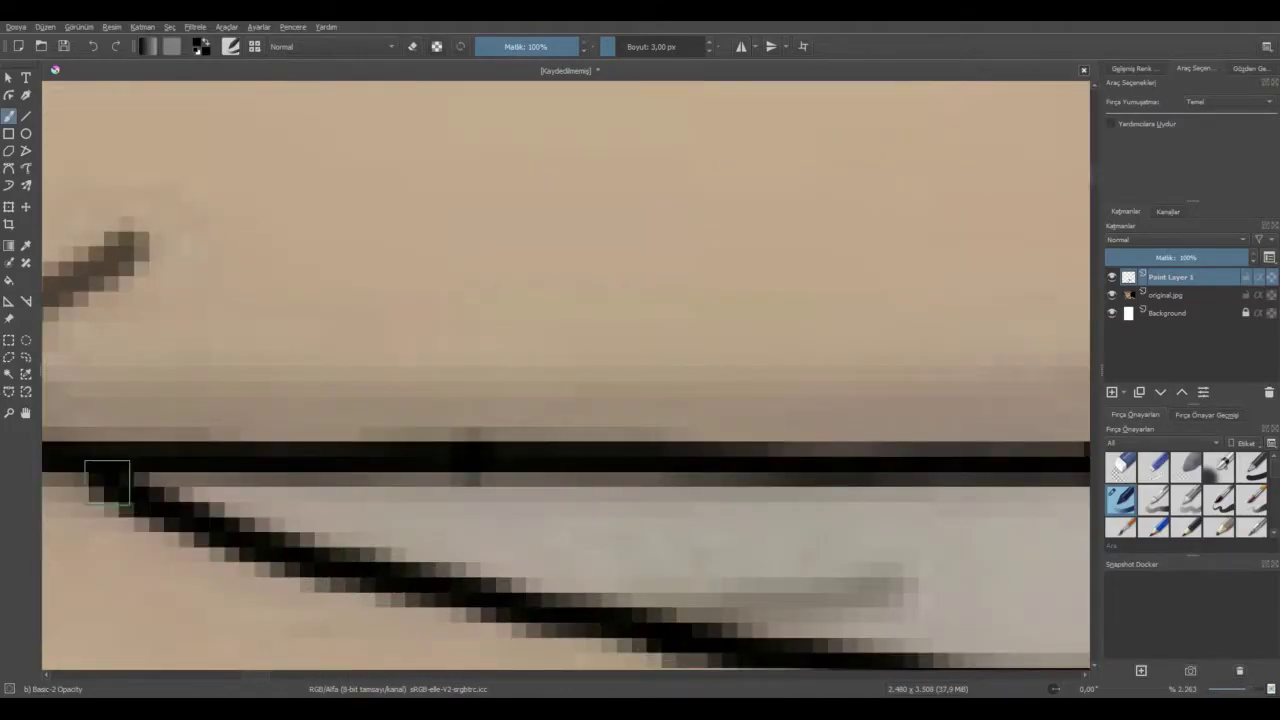
Lower the brush opacity and outline the hooked right corner of the mouth.
scroll(112, 484, down, 5)
scroll(690, 450, up, 5)
scroll(696, 449, down, 5)
scroll(697, 450, up, 5)
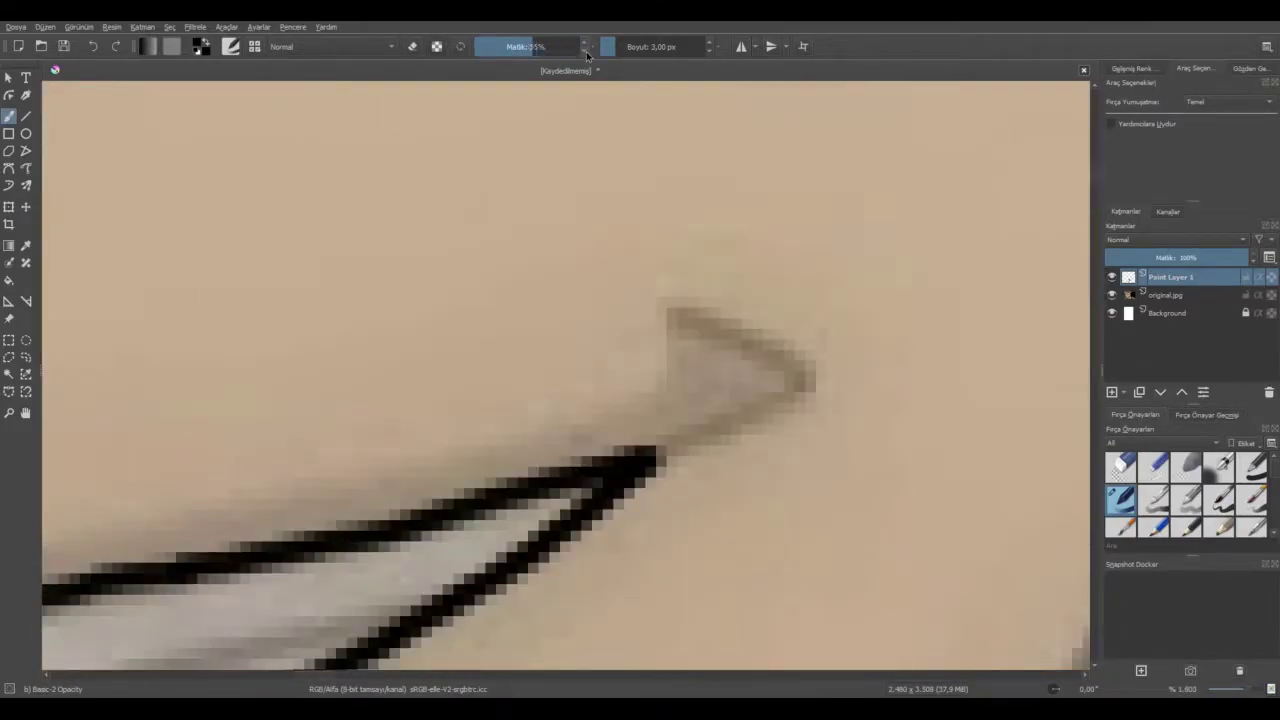
mouse_move(664, 459)
mouse_down()
mouse_move(798, 394)
mouse_move(766, 344)
mouse_move(676, 314)
mouse_up()
Hide the original.jpg layer to check the line art over the whole face, and show it again.
scroll(784, 376, down, 7)
click(1113, 296)
click(1113, 297)
Set the brush opacity to 100% and trace the lower outer edge of the right ear upward from the face outline.
scroll(775, 355, up, 8)
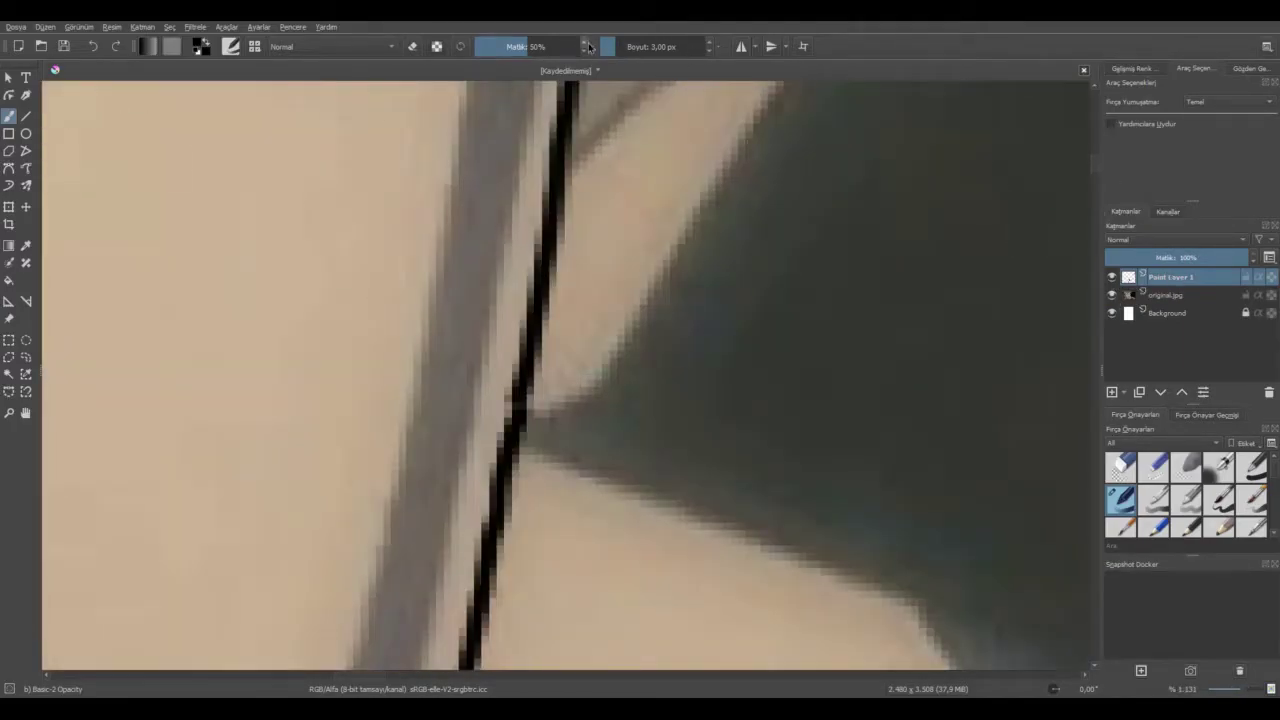
drag(600, 385, 706, 206)
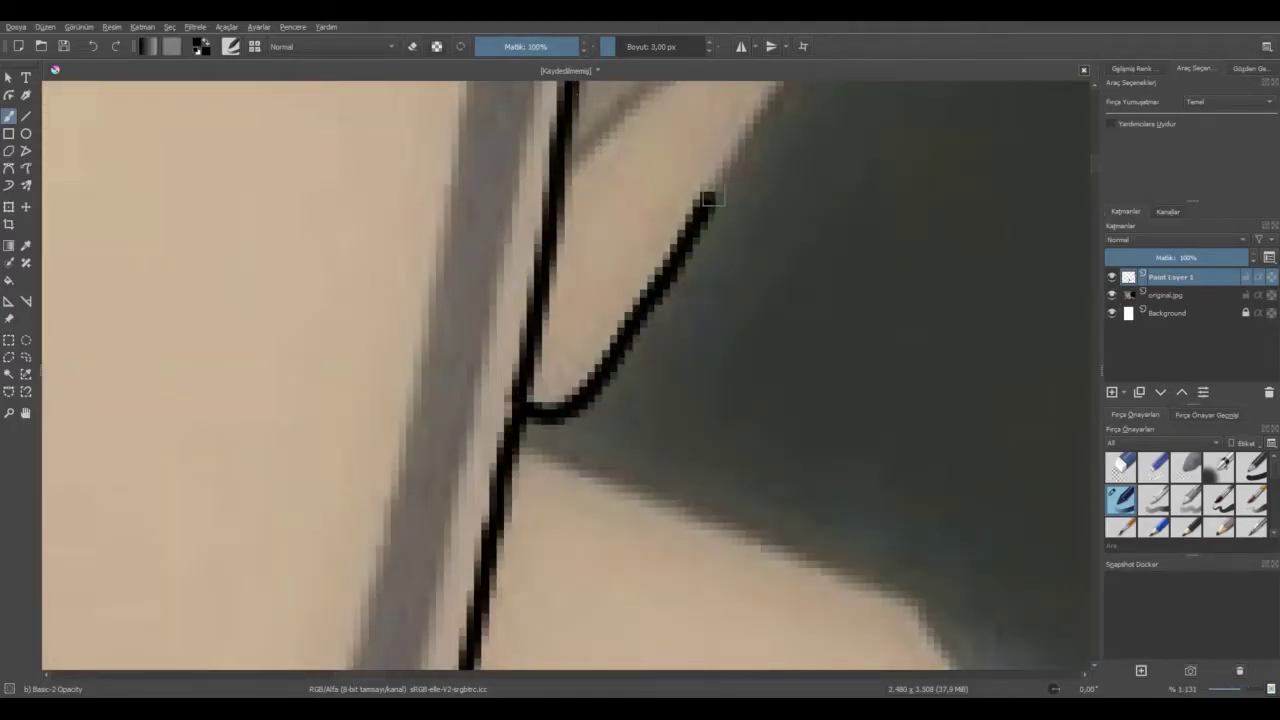
scroll(714, 200, down, 4)
Trace the right ear's two inner fold lines and its outer edge upward, joining the folds over their rounded top at 30% opacity.
scroll(750, 140, up, 5)
drag(484, 538, 697, 218)
mouse_move(262, 505)
mouse_down()
mouse_move(457, 349)
mouse_move(543, 157)
mouse_up()
scroll(583, 223, down, 1)
mouse_move(400, 432)
mouse_down()
mouse_move(491, 322)
mouse_move(548, 198)
mouse_up()
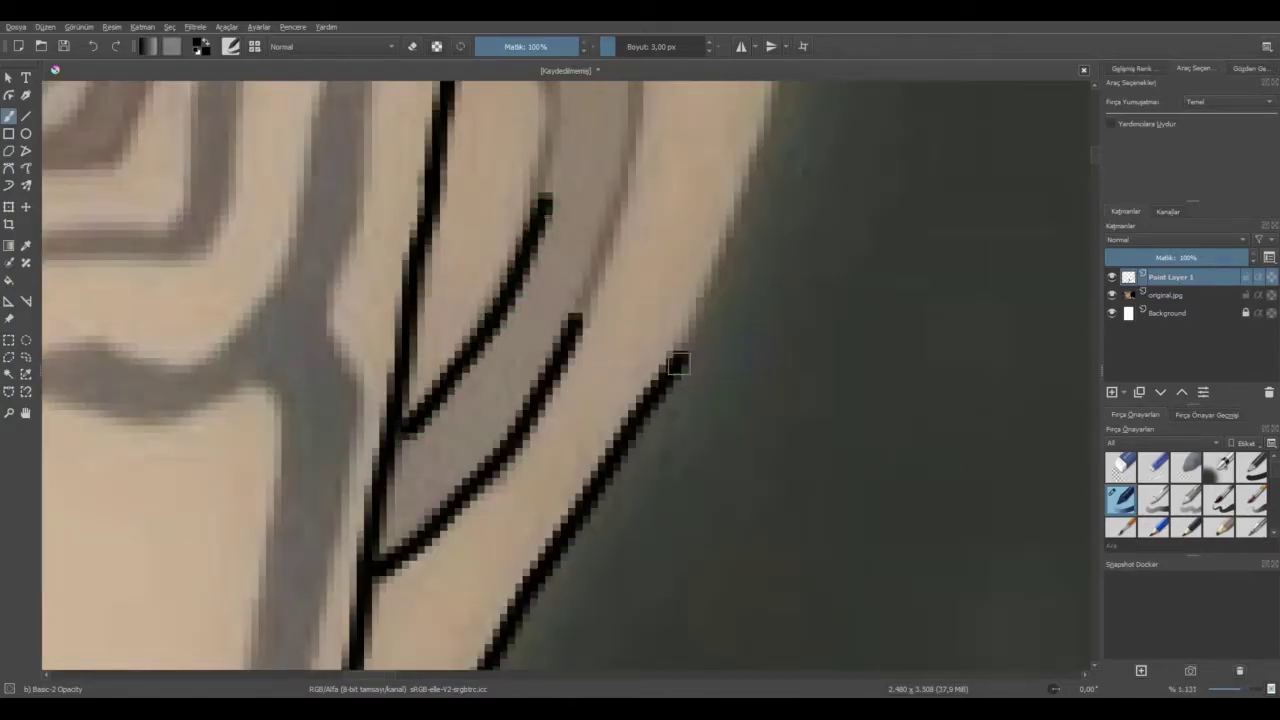
drag(684, 356, 752, 188)
scroll(613, 239, down, 3)
scroll(694, 220, up, 3)
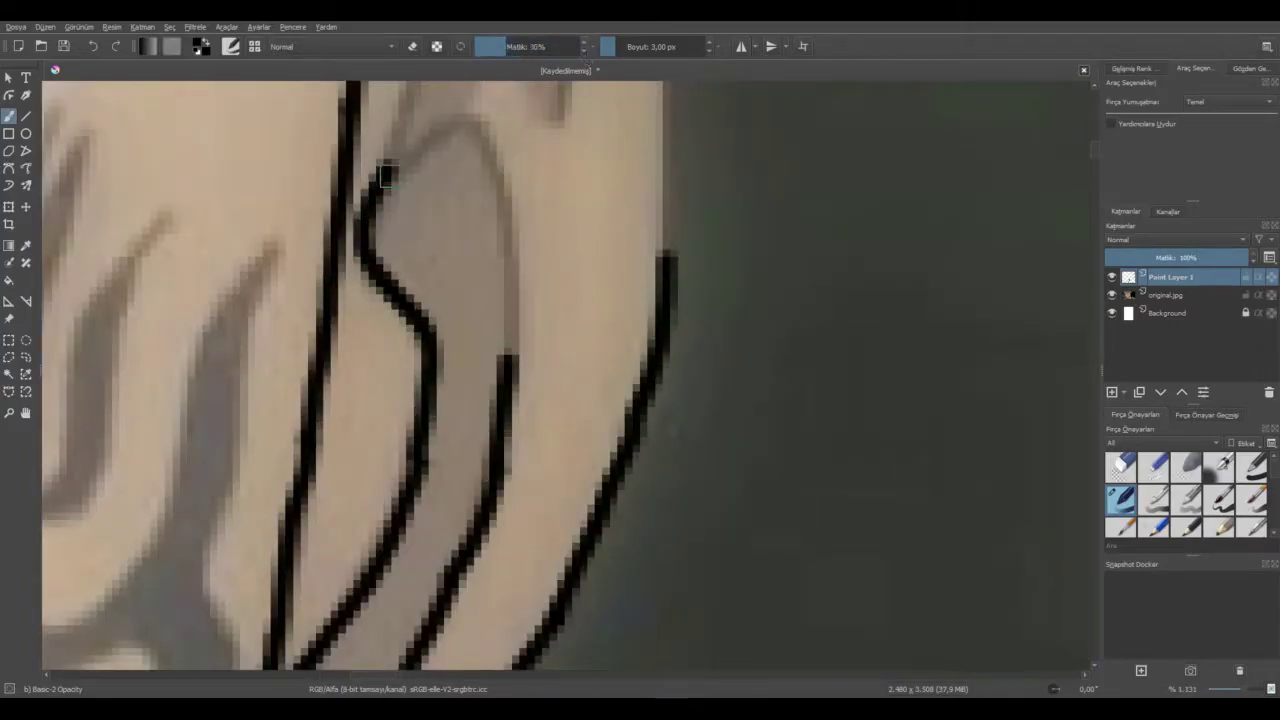
scroll(508, 361, down, 2)
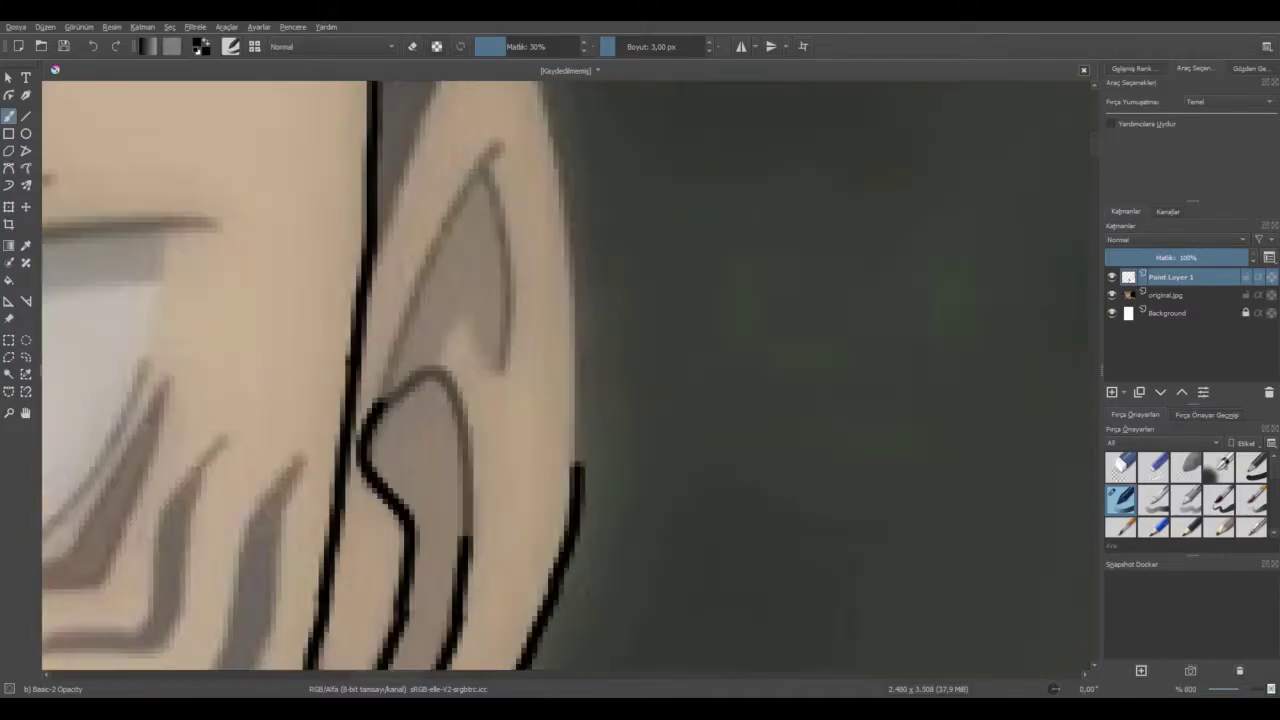
Hide the original.jpg layer to check the ear line art, and show it again.
click(1112, 296)
scroll(660, 422, down, 6)
scroll(651, 408, up, 2)
click(1113, 297)
scroll(626, 418, up, 5)
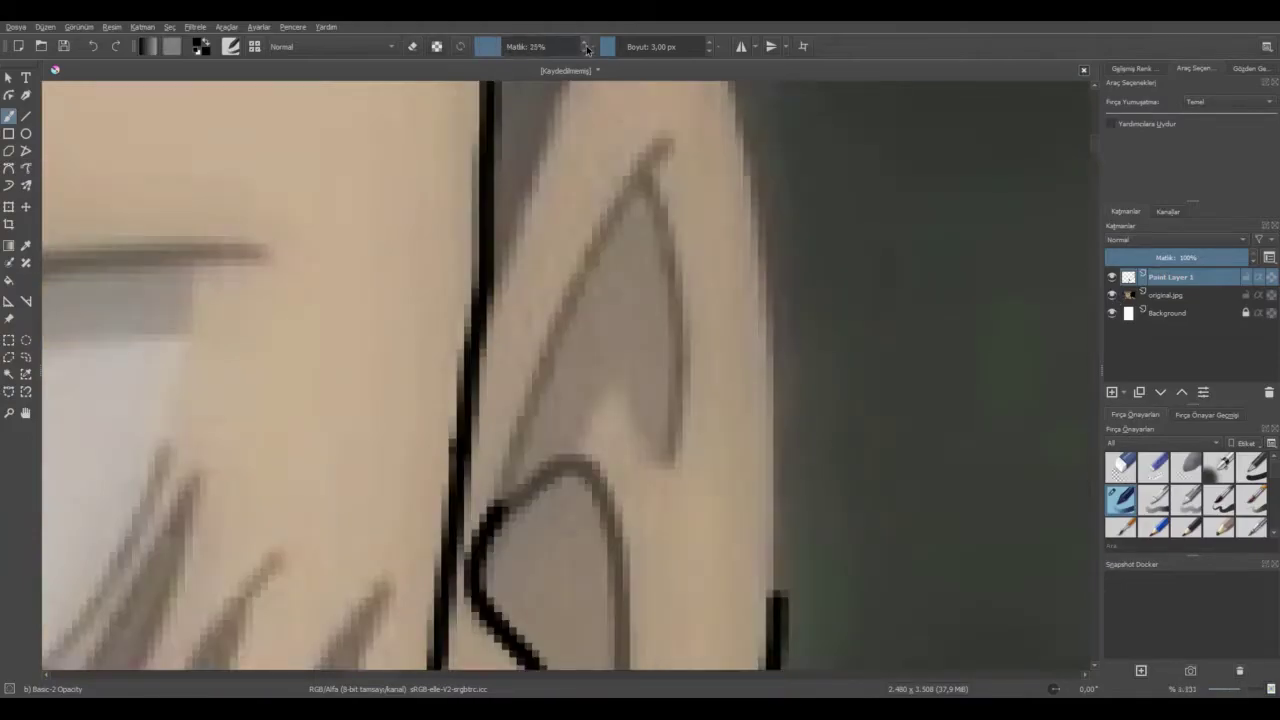
Trace the pointed upper inner fold of the right ear, adding the small hook at its lower end at 35% opacity.
mouse_move(505, 460)
mouse_down()
mouse_move(574, 266)
mouse_move(660, 140)
mouse_up()
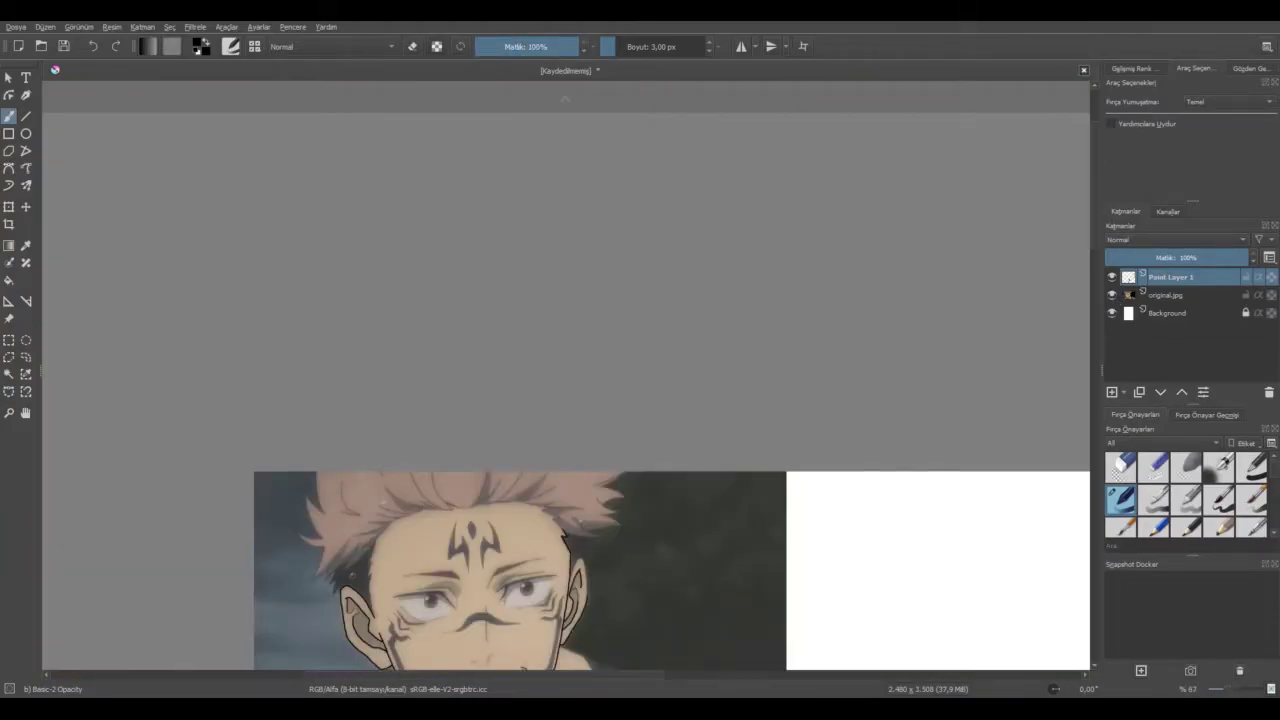
scroll(570, 620, up, 5)
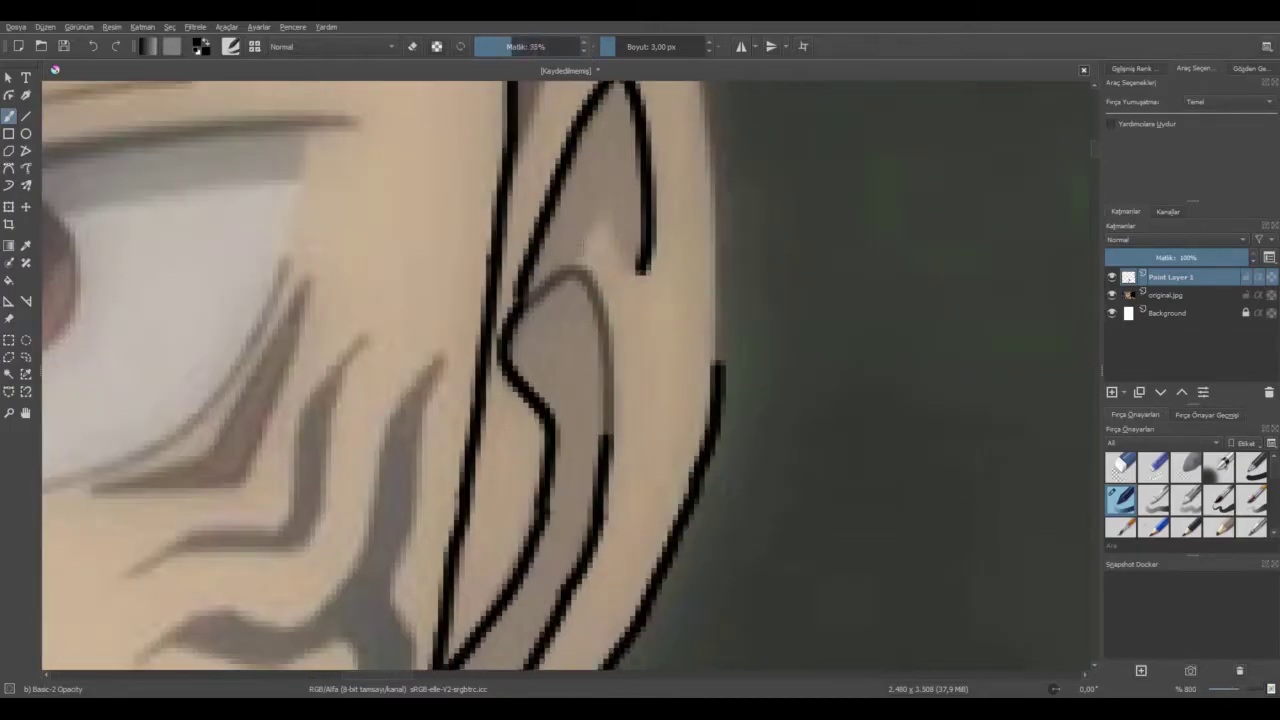
scroll(725, 228, down, 4)
Restore the brush opacity to 100% and trace the right ear's outer edge up and around its tip to the head outline.
drag(532, 48, 588, 48)
scroll(744, 209, up, 4)
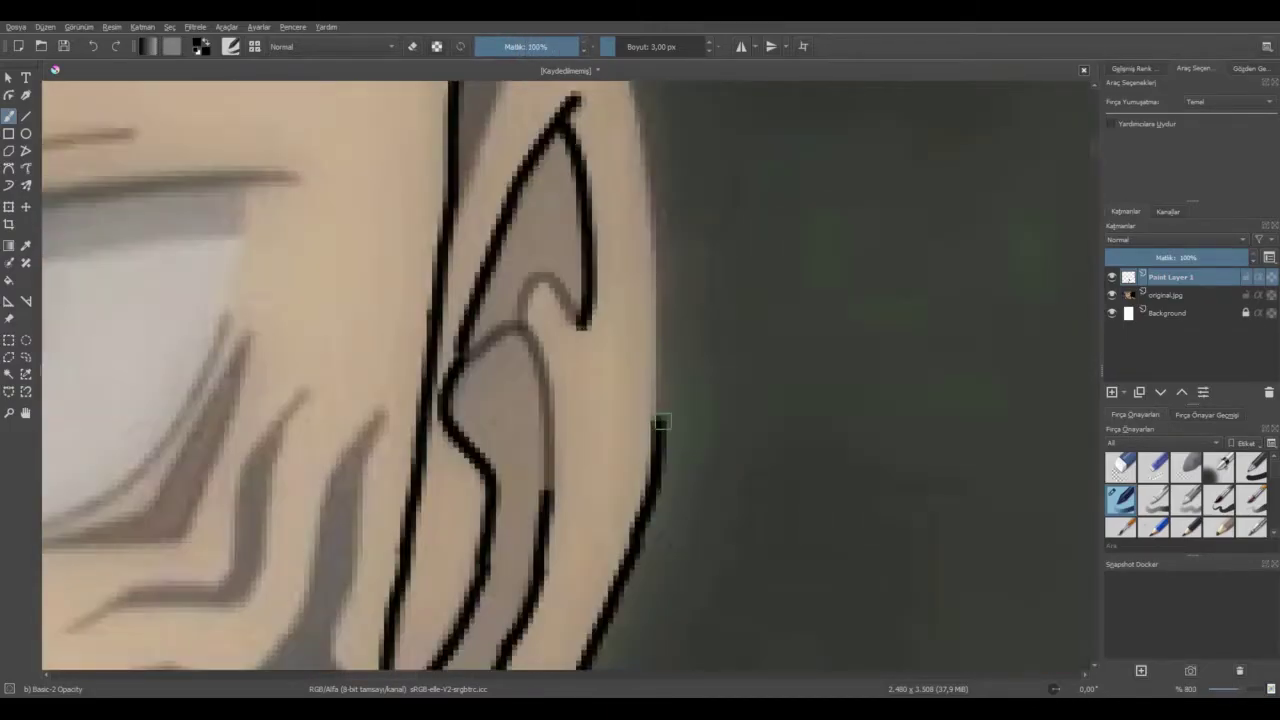
drag(660, 181, 649, 120)
scroll(654, 160, down, 4)
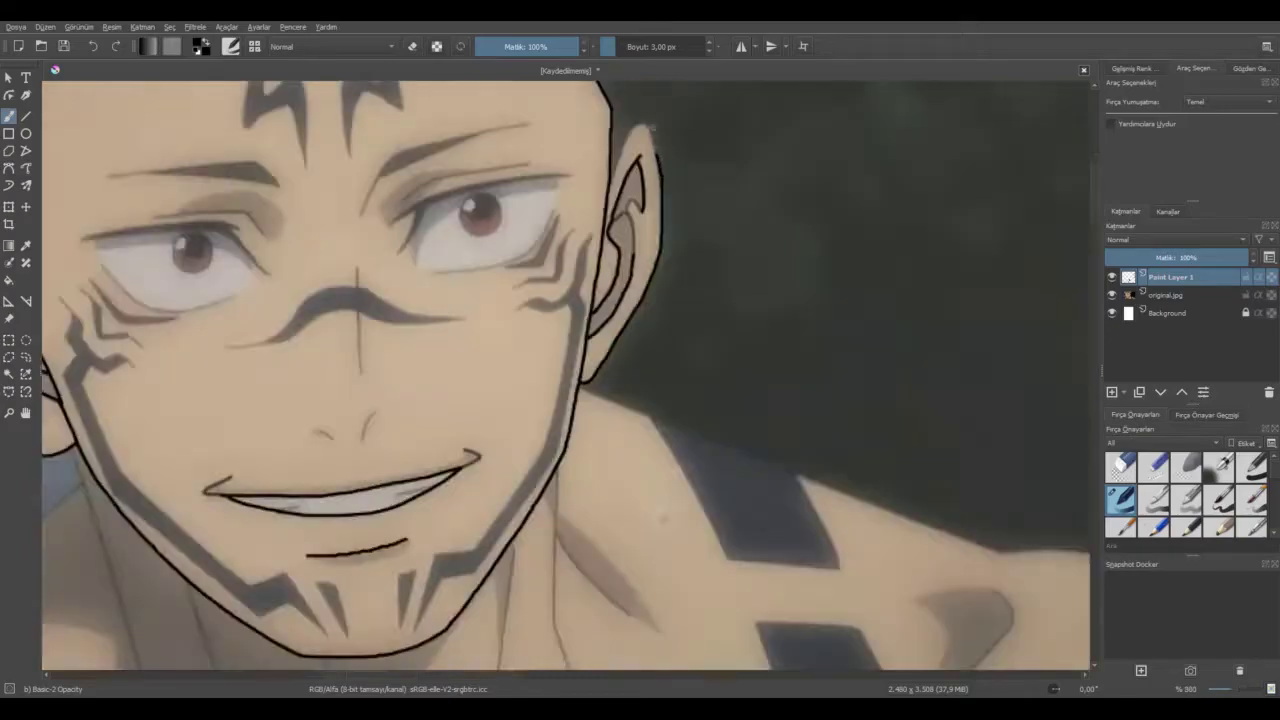
scroll(640, 105, up, 4)
drag(697, 312, 687, 284)
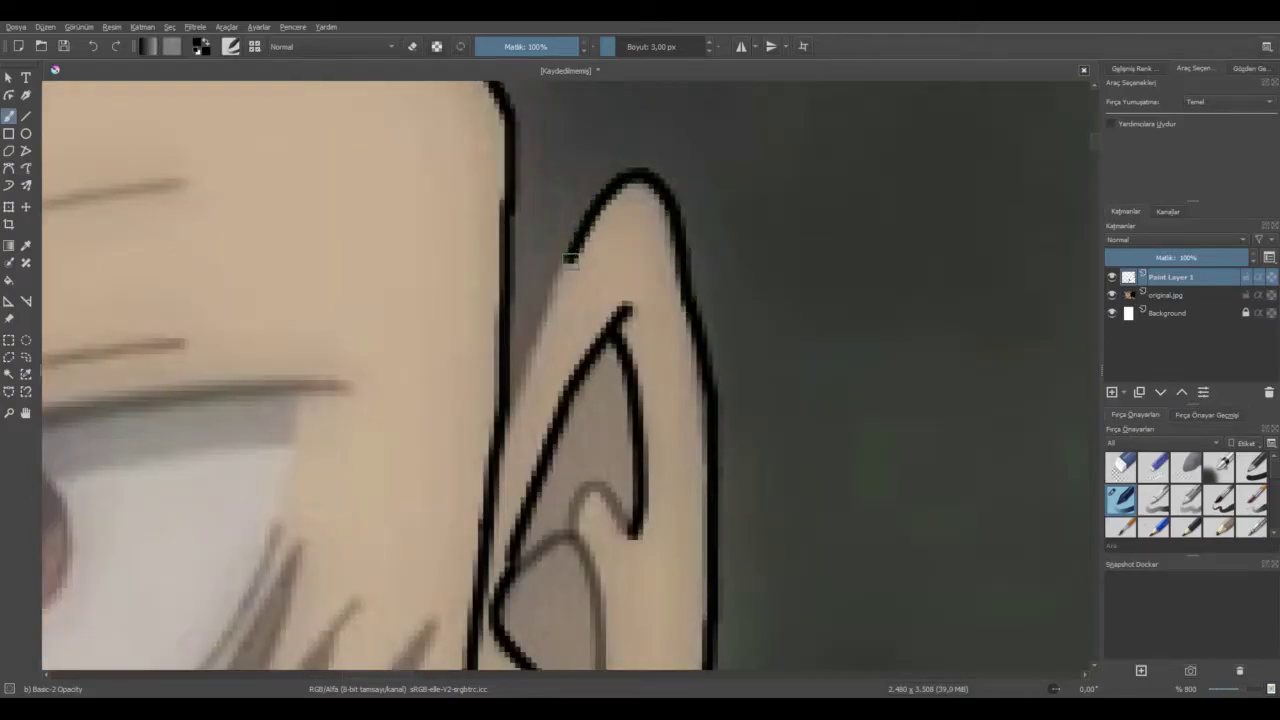
scroll(520, 378, down, 5)
Lower the brush opacity to 45% and trace the short faint line at the outer corner of the left eye.
scroll(495, 325, up, 6)
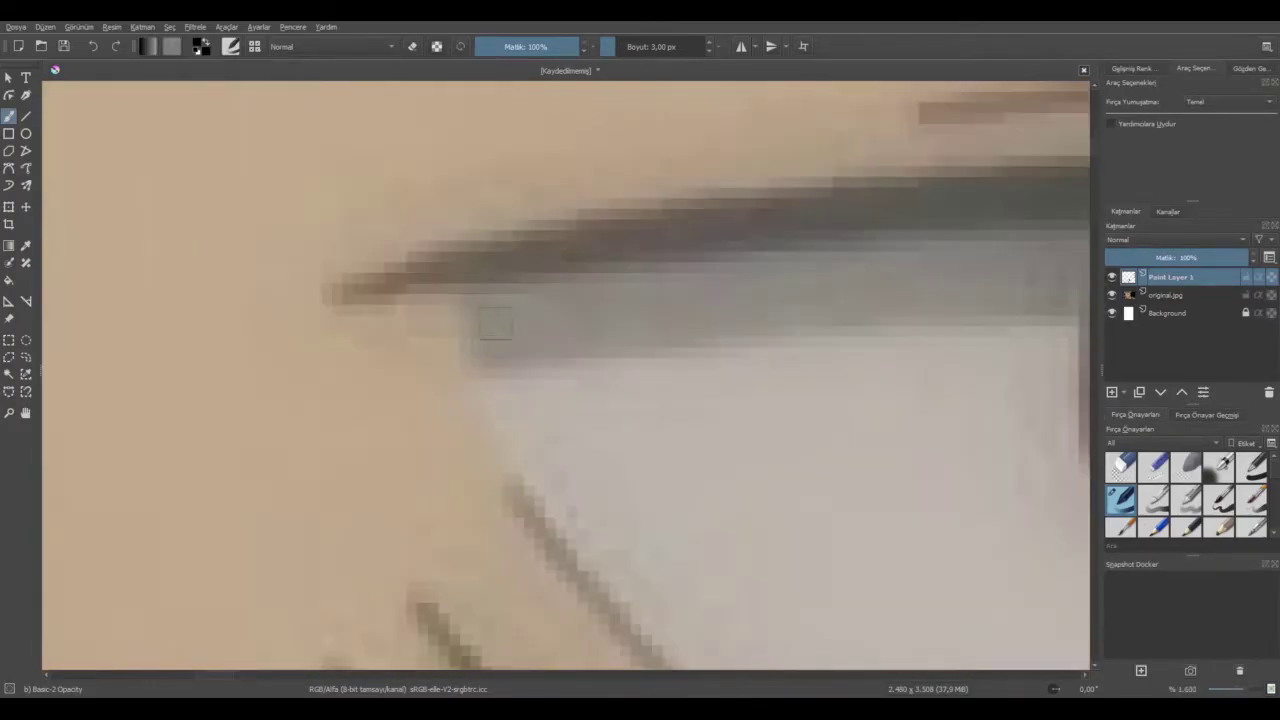
drag(548, 48, 522, 48)
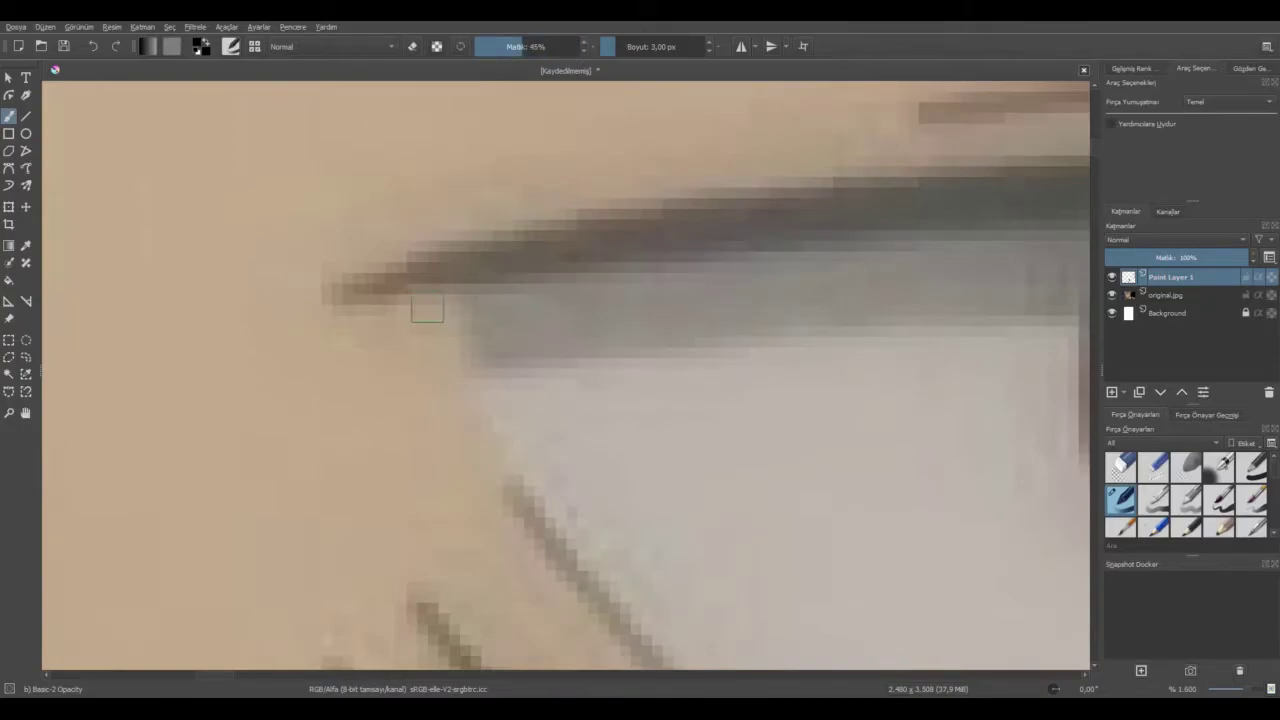
drag(435, 329, 512, 461)
Restore the brush opacity to 100% and trace the left eye's lower lid from the outer corner toward the inner corner.
drag(587, 47, 591, 47)
scroll(780, 505, down, 3)
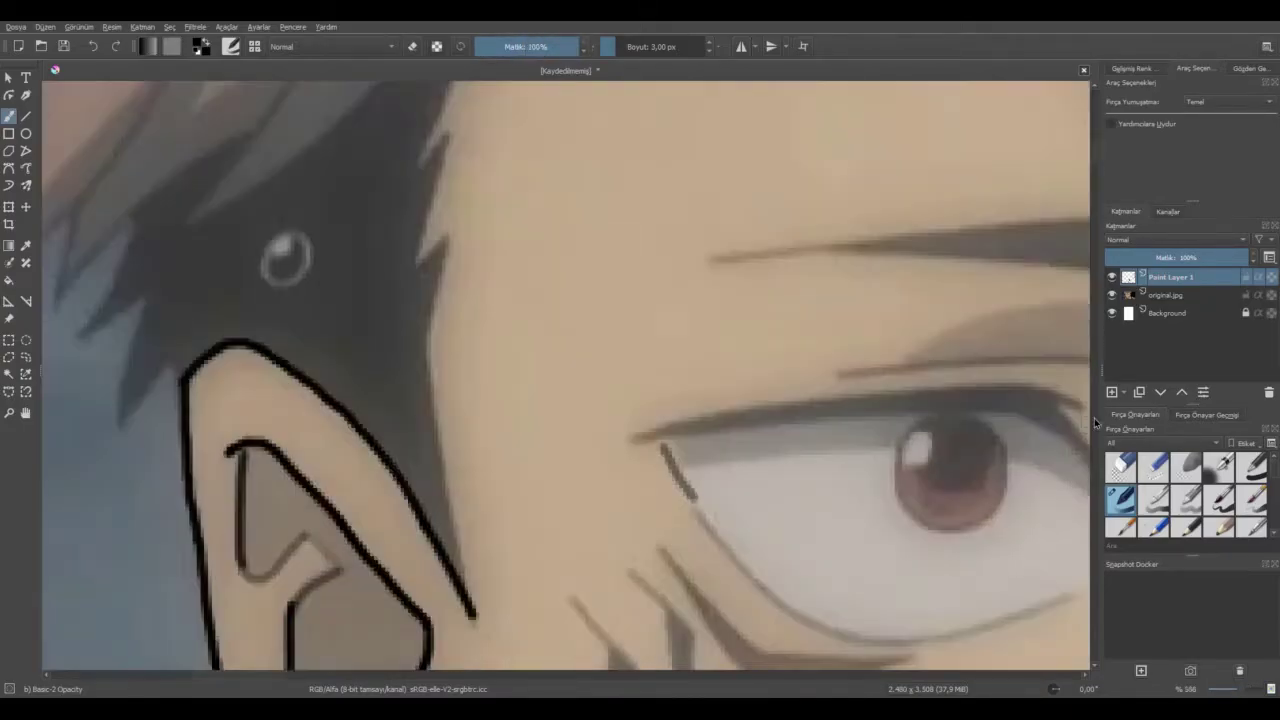
scroll(1097, 418, down, 6)
scroll(622, 677, right, 9)
scroll(1097, 300, up, 1)
scroll(408, 364, up, 4)
drag(409, 345, 664, 640)
scroll(697, 677, right, 8)
scroll(1097, 327, down, 5)
mouse_move(143, 330)
mouse_down()
mouse_move(400, 500)
mouse_move(829, 543)
mouse_move(1075, 478)
mouse_up()
mouse_move(1075, 478)
mouse_down()
mouse_move(530, 480)
mouse_move(810, 380)
mouse_up()
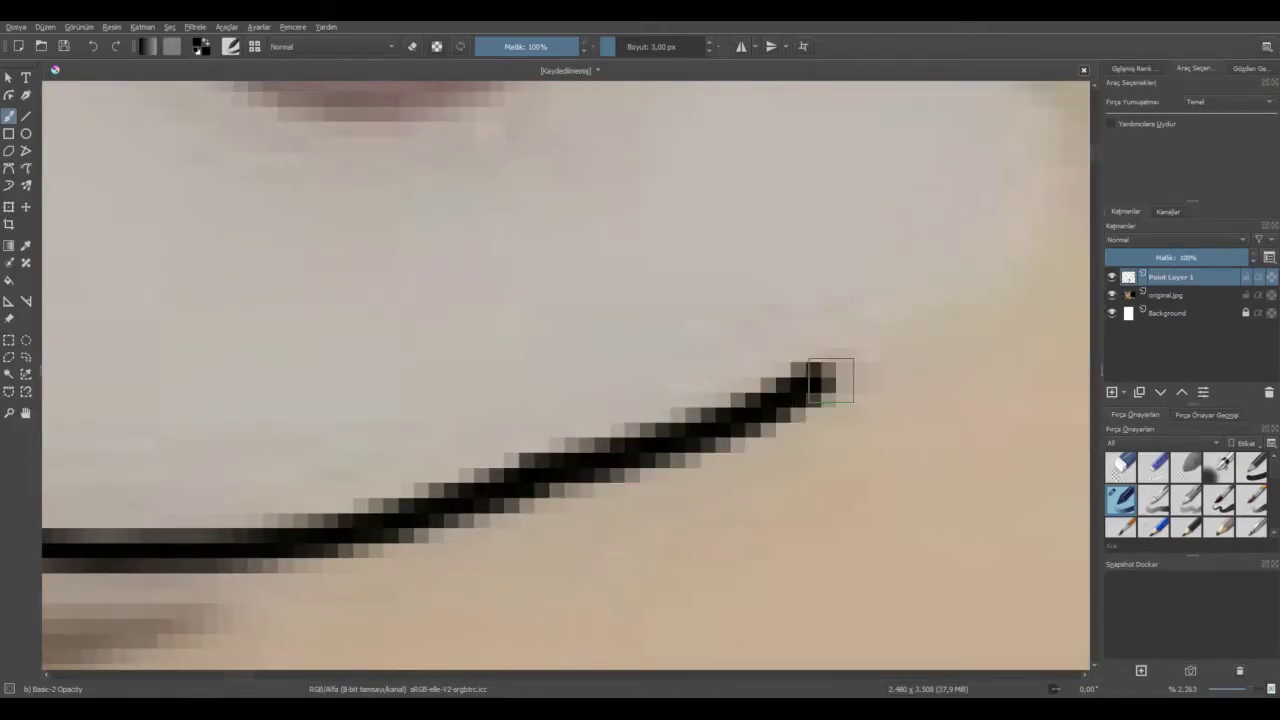
scroll(810, 380, down, 3)
Trace the left eye's upper lid line from the inner corner up and across to the outer end.
scroll(937, 309, up, 2)
mouse_move(815, 497)
mouse_down()
mouse_move(766, 480)
mouse_move(637, 322)
mouse_move(430, 123)
mouse_up()
mouse_move(430, 123)
mouse_down()
mouse_move(665, 280)
mouse_move(263, 269)
mouse_move(108, 282)
mouse_up()
scroll(108, 282, down, 3)
scroll(560, 300, up, 3)
mouse_move(770, 264)
mouse_down()
mouse_move(262, 344)
mouse_move(357, 306)
mouse_move(908, 251)
mouse_up()
scroll(988, 257, down, 3)
scroll(1070, 250, up, 3)
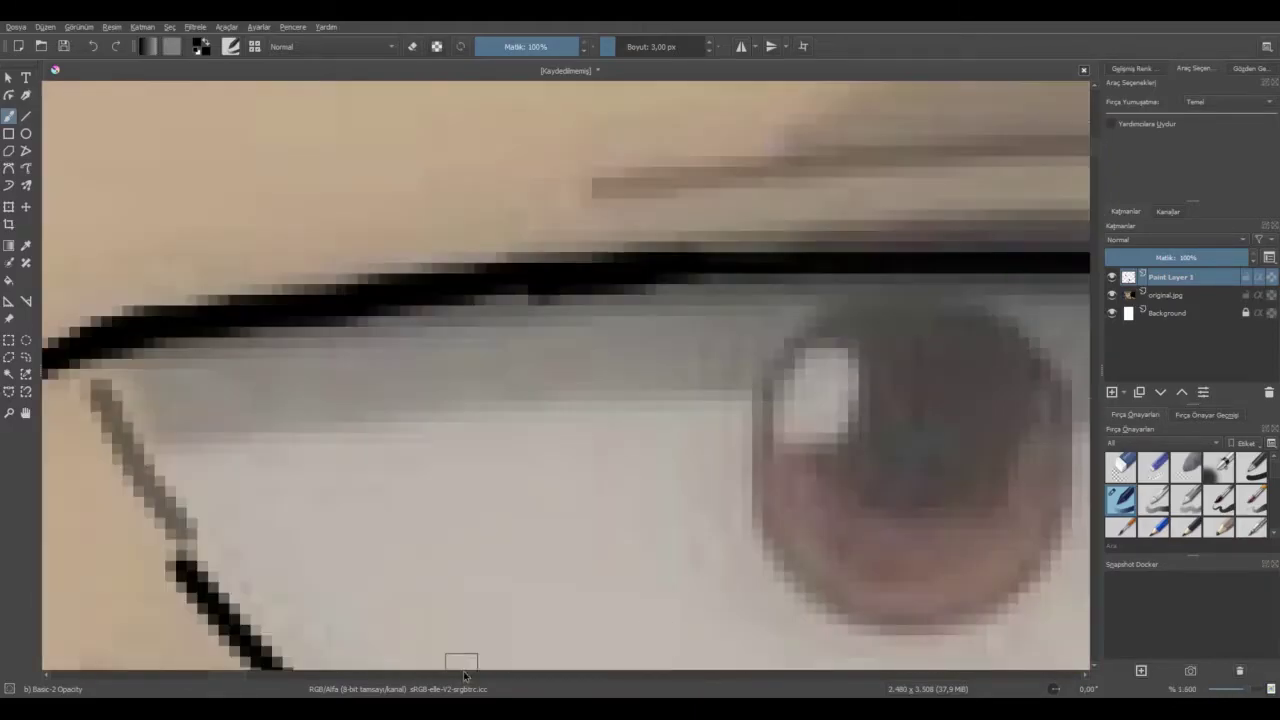
Thicken the left eye's upper lid line above the iris and add the short lash flick at its inner end.
drag(228, 675, 237, 675)
drag(815, 246, 357, 260)
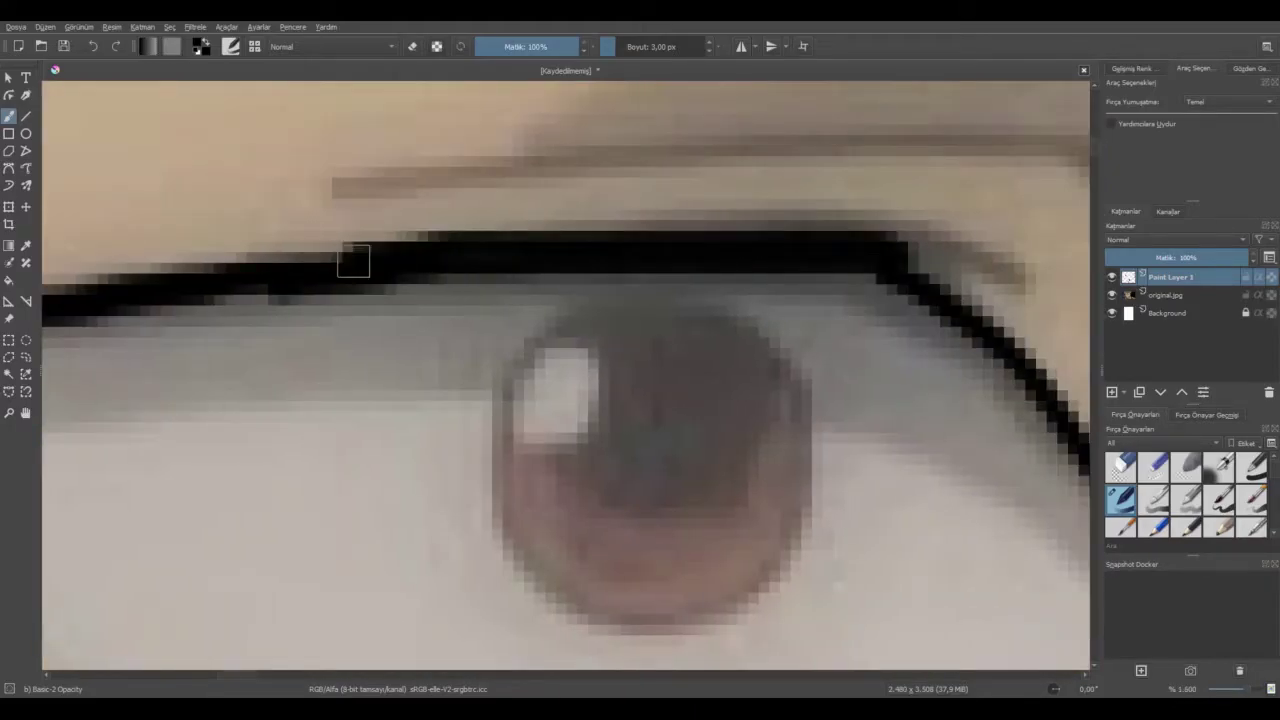
scroll(400, 340, down, 4)
scroll(520, 305, up, 4)
scroll(555, 412, up, 1)
mouse_move(405, 372)
mouse_down()
mouse_move(480, 372)
mouse_move(583, 434)
mouse_up()
scroll(900, 510, down, 7)
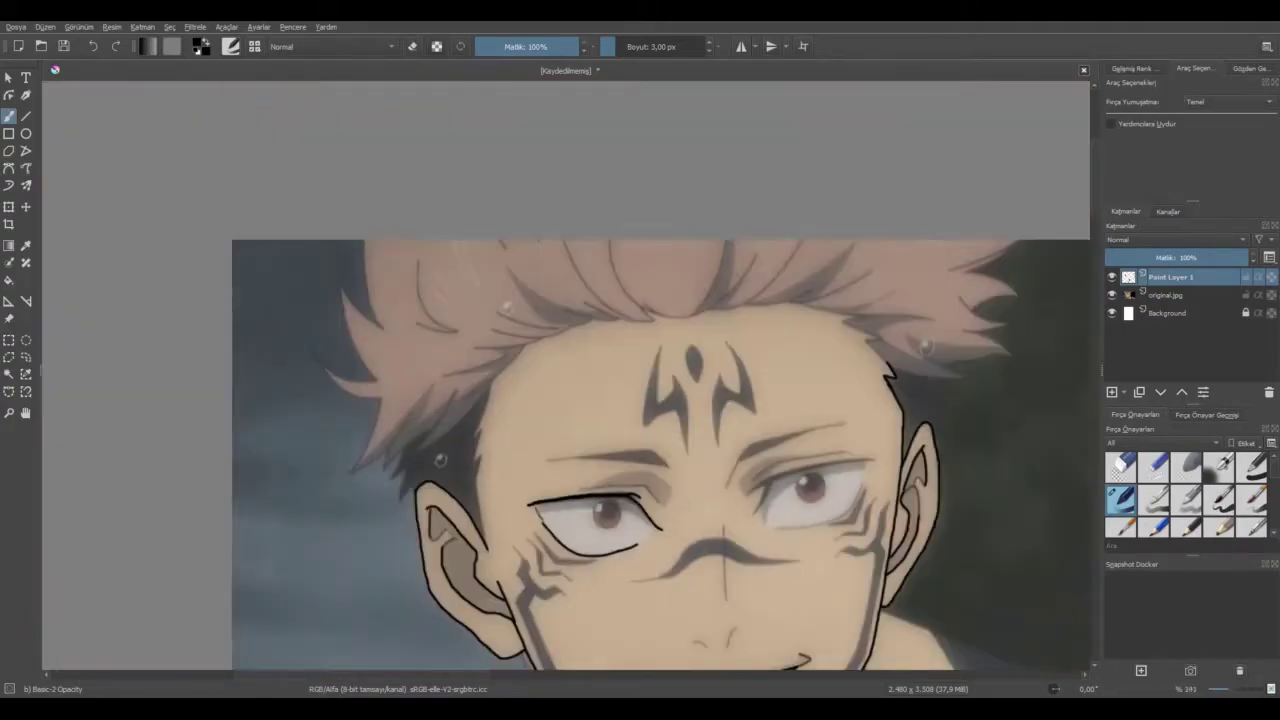
Trace the eyelid crease above the left eye at 95% opacity, from its inner end to its outer end.
scroll(930, 514, up, 5)
drag(500, 402, 513, 393)
scroll(575, 431, down, 6)
scroll(600, 430, up, 5)
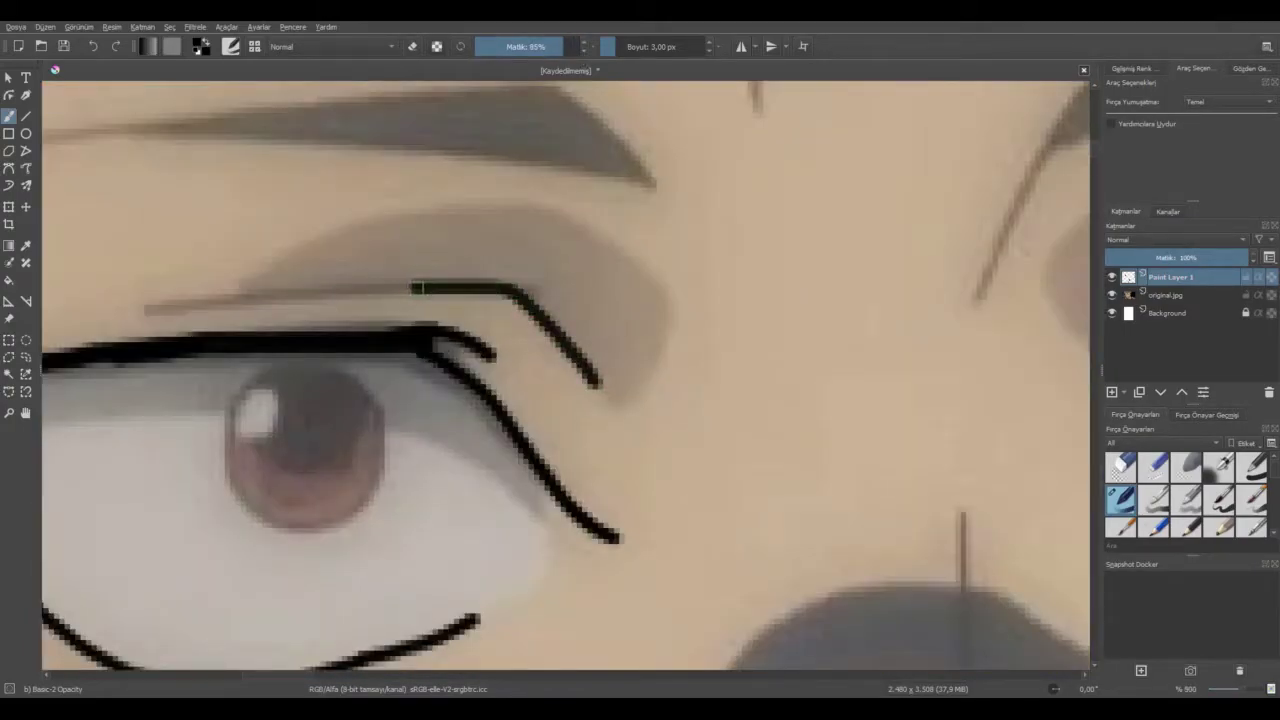
drag(247, 297, 154, 311)
scroll(358, 342, down, 5)
scroll(568, 388, up, 4)
scroll(570, 390, down, 4)
scroll(571, 391, up, 4)
Lower the brush opacity and trace the faint line at the outer corner of the right eye.
mouse_move(567, 47)
mouse_down()
mouse_move(587, 47)
mouse_move(527, 47)
mouse_up()
scroll(490, 300, up, 1)
scroll(480, 300, down, 5)
scroll(560, 264, up, 5)
scroll(262, 345, down, 6)
scroll(265, 356, up, 4)
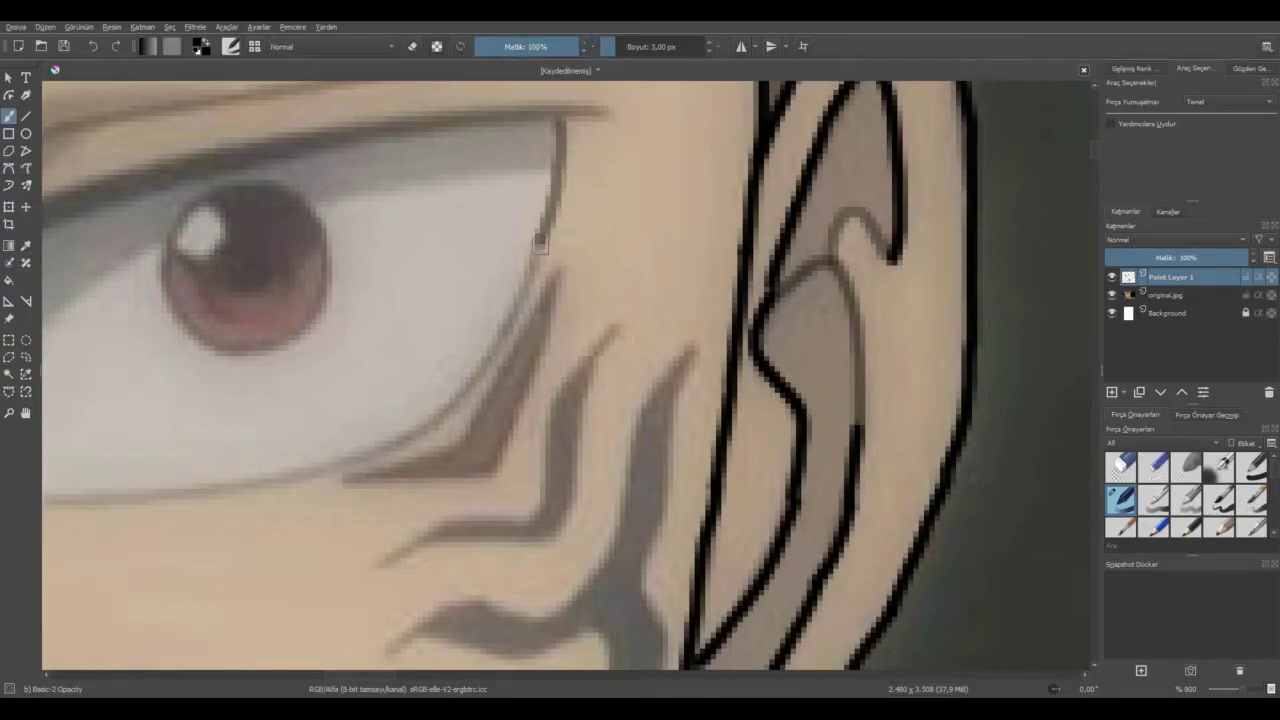
Trace the right eye's lower lid at 100% opacity from the outer corner line toward the inner corner.
scroll(60, 476, up, 2)
mouse_move(691, 438)
mouse_down()
mouse_move(596, 473)
mouse_move(369, 511)
mouse_move(62, 518)
mouse_up()
scroll(375, 525, down, 3)
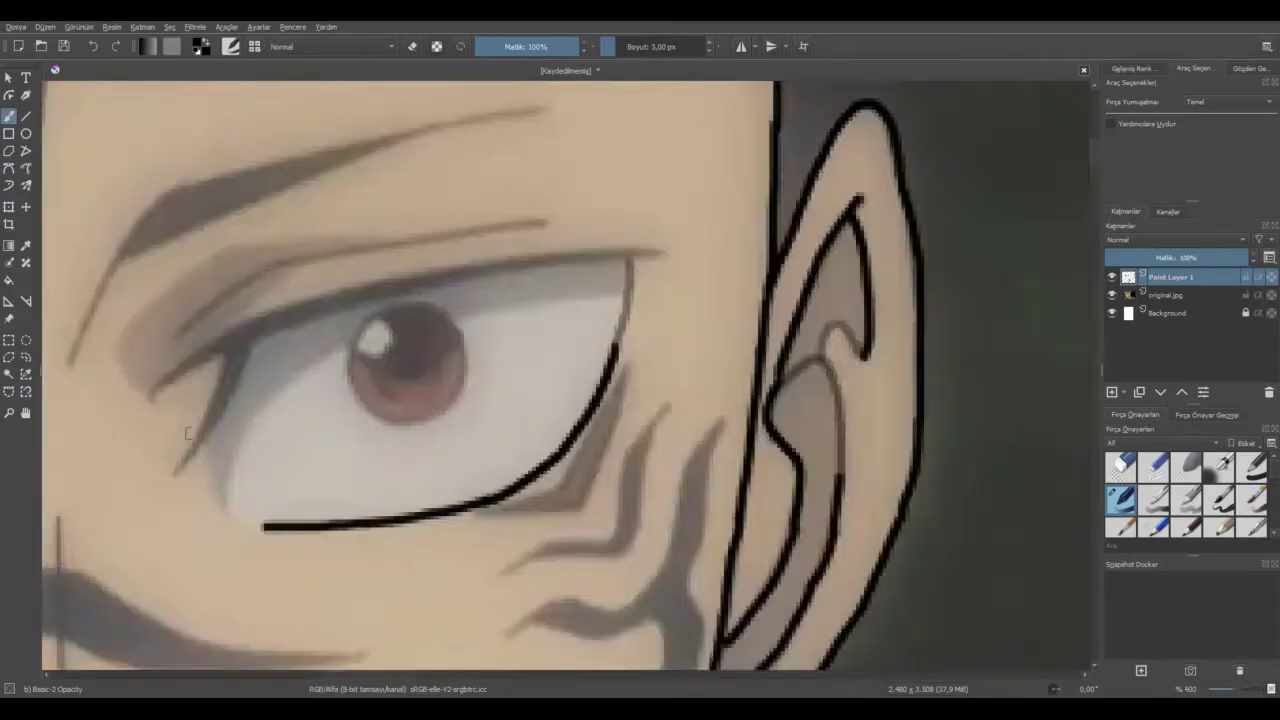
Trace and thicken the slanted lash line at the inner corner of the right eye up to the upper lid.
scroll(182, 433, up, 3)
mouse_move(200, 463)
mouse_down()
mouse_move(268, 338)
mouse_move(297, 234)
mouse_up()
mouse_move(223, 414)
mouse_down()
mouse_move(315, 272)
mouse_move(295, 289)
mouse_move(312, 228)
mouse_up()
key(plus)
scroll(553, 135, down, 3)
Trace the right eye's upper lid line from the inner corner across the iris to its outer end.
mouse_move(371, 192)
mouse_down()
mouse_move(505, 117)
mouse_move(577, 122)
mouse_move(666, 103)
mouse_up()
scroll(586, 100, up, 1)
scroll(608, 177, down, 2)
scroll(582, 133, up, 4)
mouse_move(548, 226)
mouse_down()
mouse_move(868, 135)
mouse_move(1004, 118)
mouse_up()
drag(498, 675, 517, 675)
key(minus)
mouse_move(482, 322)
mouse_down()
mouse_move(604, 308)
mouse_move(1022, 302)
mouse_up()
key(minus)
key(plus)
mouse_move(535, 410)
mouse_down()
mouse_move(825, 376)
mouse_move(1060, 372)
mouse_up()
key(plus)
drag(643, 376, 845, 377)
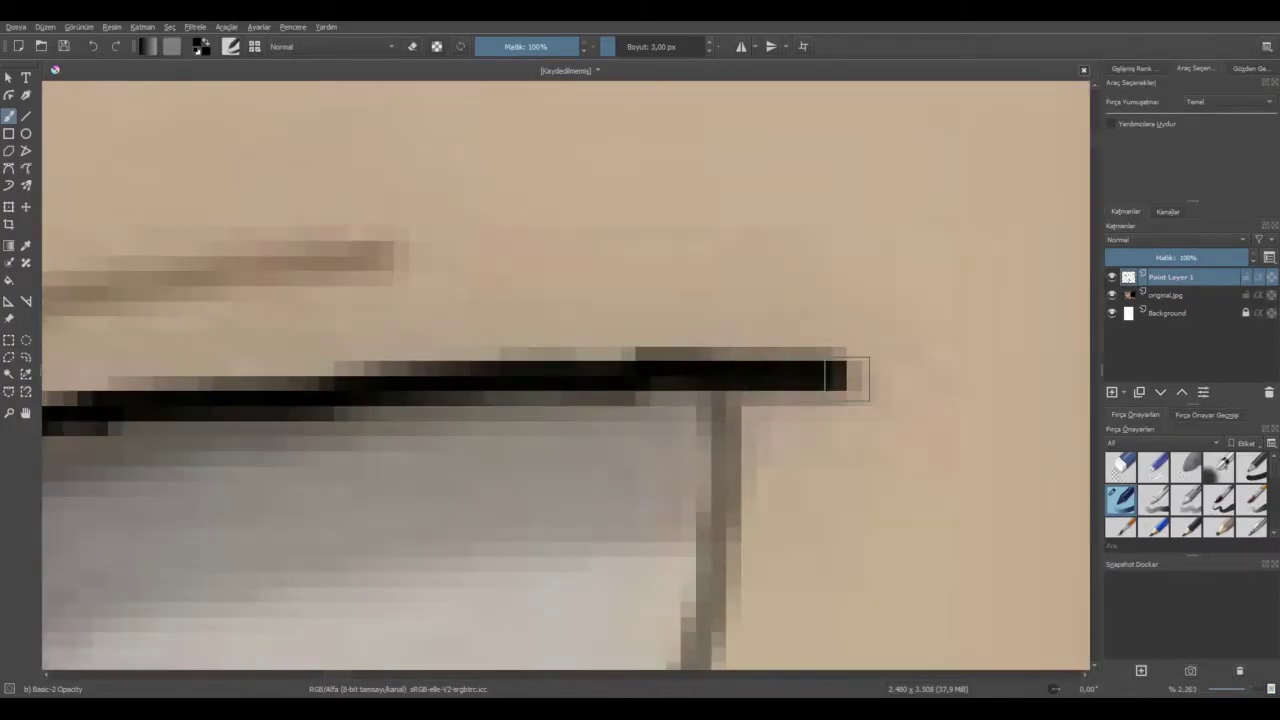
scroll(745, 416, down, 5)
Thicken the right eye's upper lid line from the inner bend across the iris toward the outer corner.
scroll(290, 519, up, 3)
drag(416, 422, 608, 326)
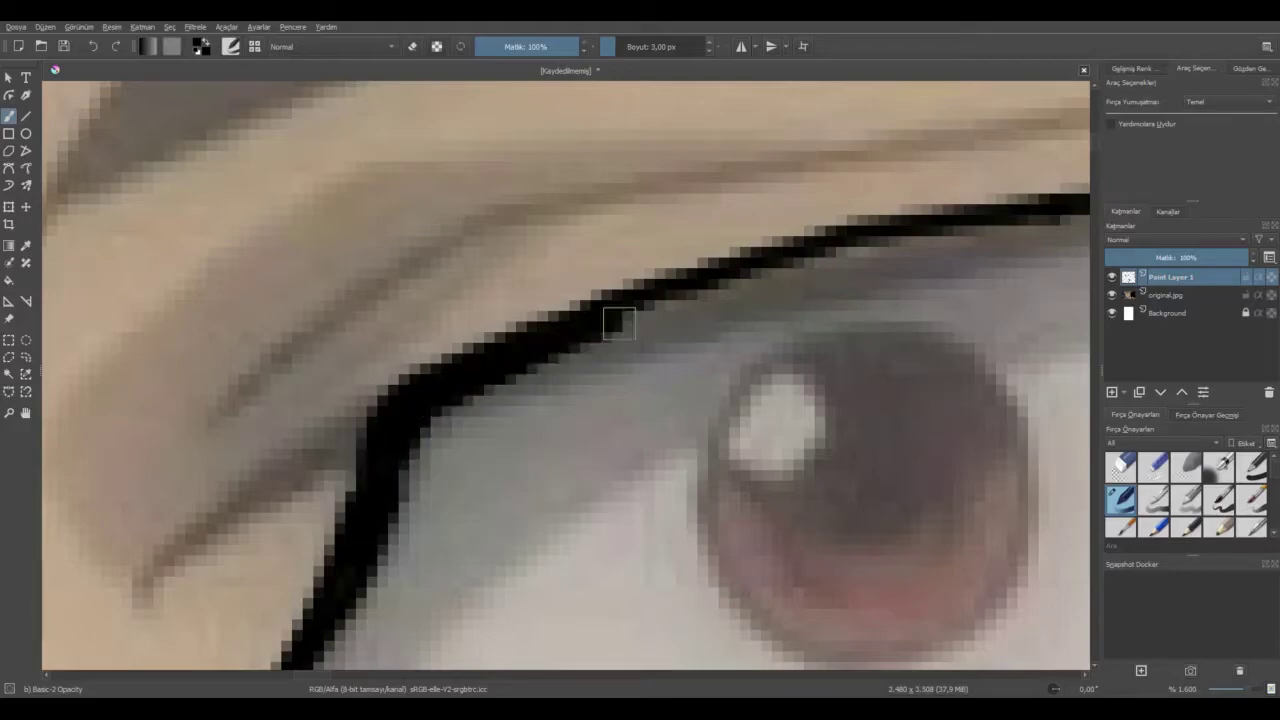
drag(800, 262, 950, 240)
mouse_move(702, 306)
mouse_down()
mouse_move(866, 257)
mouse_move(1072, 226)
mouse_move(632, 266)
mouse_up()
scroll(1050, 245, down, 4)
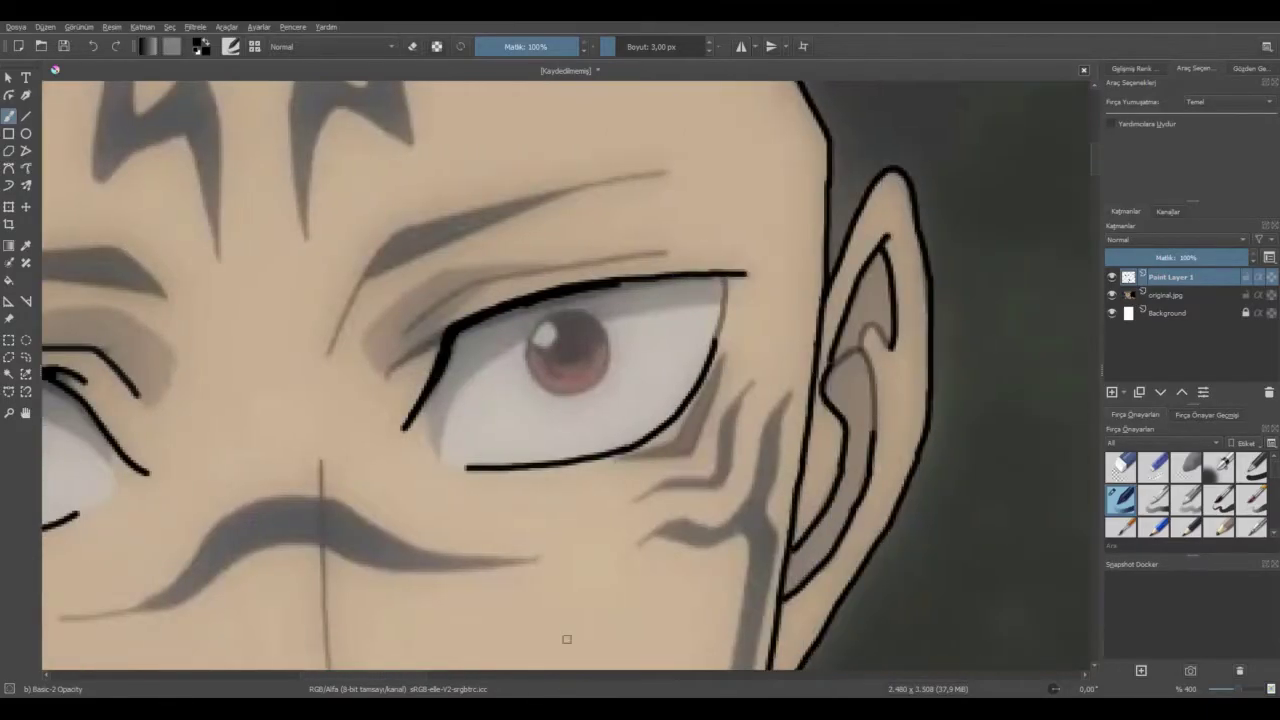
scroll(630, 267, up, 4)
drag(493, 354, 895, 314)
key(minus)
key(minus)
key(minus)
key(minus)
key(minus)
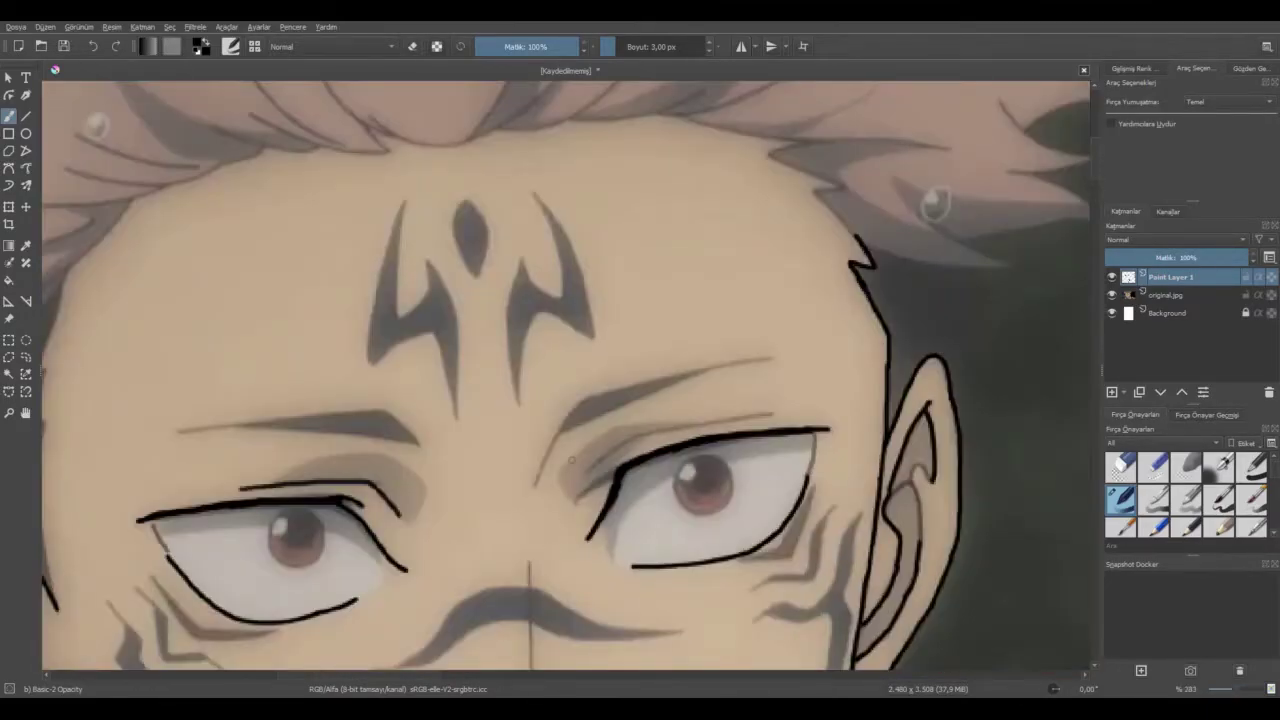
Lower the brush opacity to 90% and trace the eyelid crease above the right eye out to its end.
scroll(571, 467, up, 2)
key(i)
scroll(655, 530, up, 2)
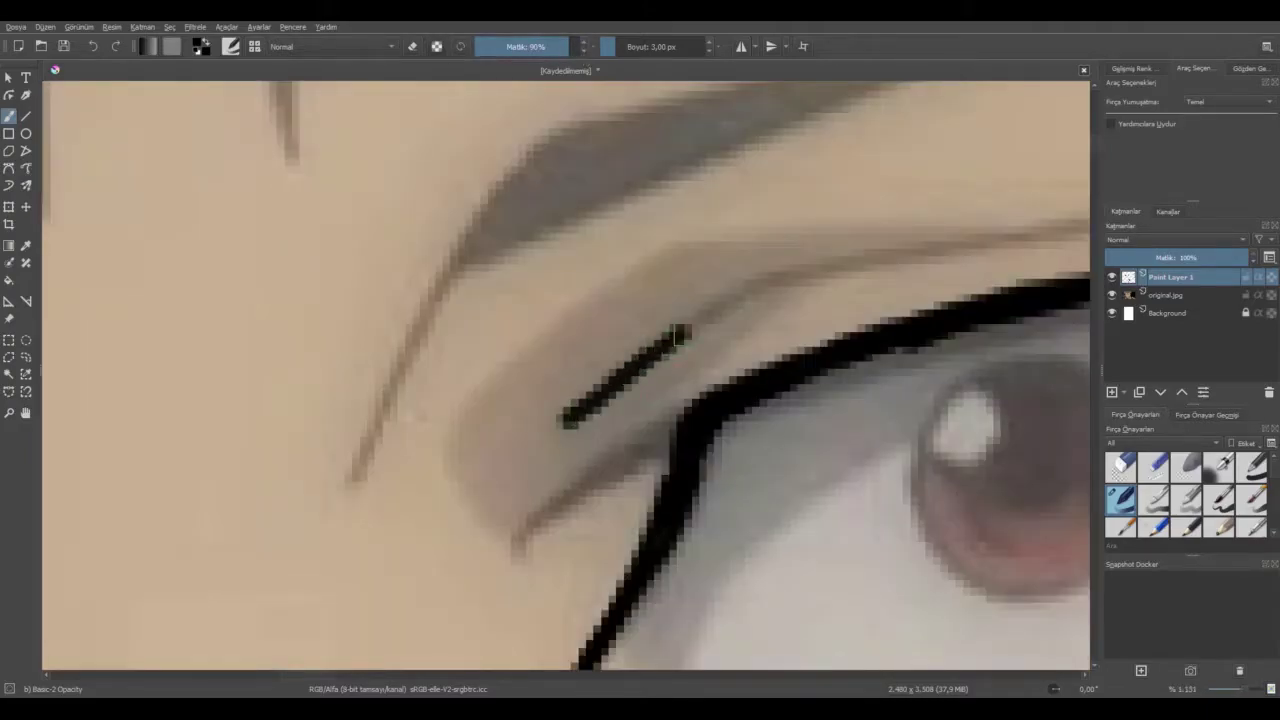
mouse_move(905, 256)
mouse_down()
mouse_move(1082, 223)
mouse_move(658, 225)
mouse_up()
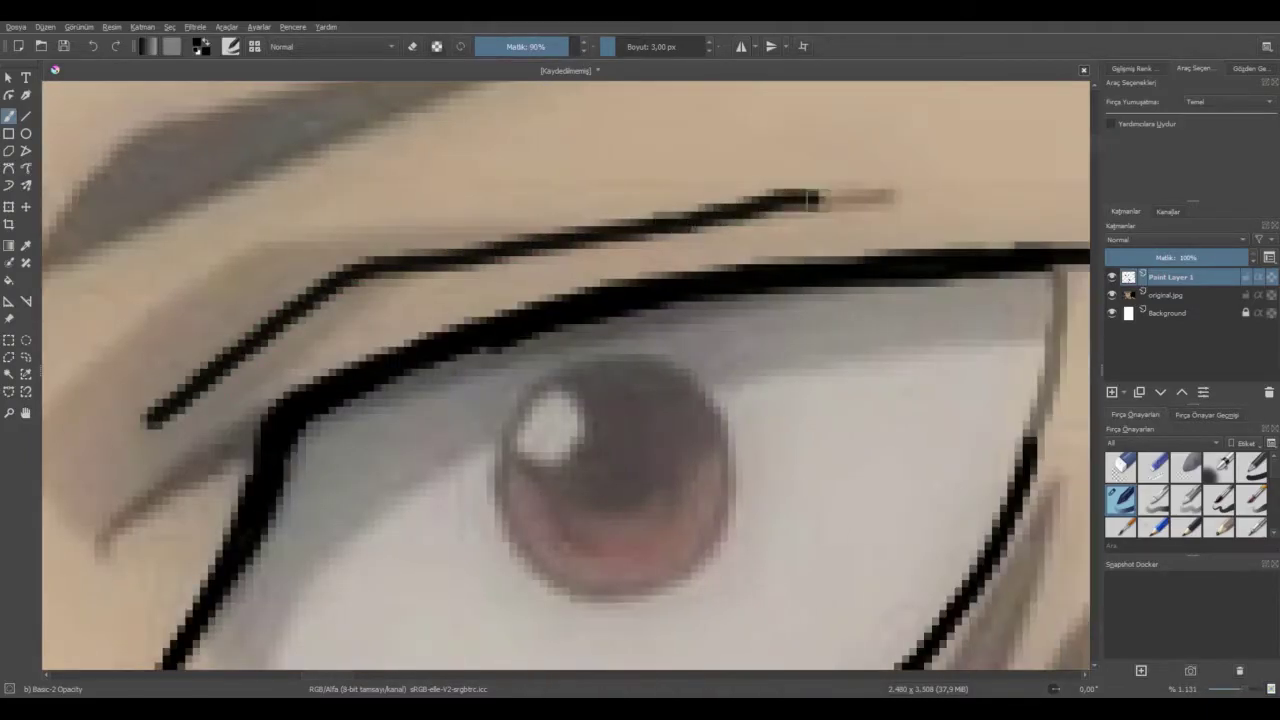
drag(805, 197, 895, 195)
key(minus)
key(minus)
key(minus)
key(minus)
key(minus)
Restore the brush opacity to 100% and trace the short lash line extending inward from the right eye's upper lid.
scroll(739, 300, up, 4)
scroll(722, 342, down, 1)
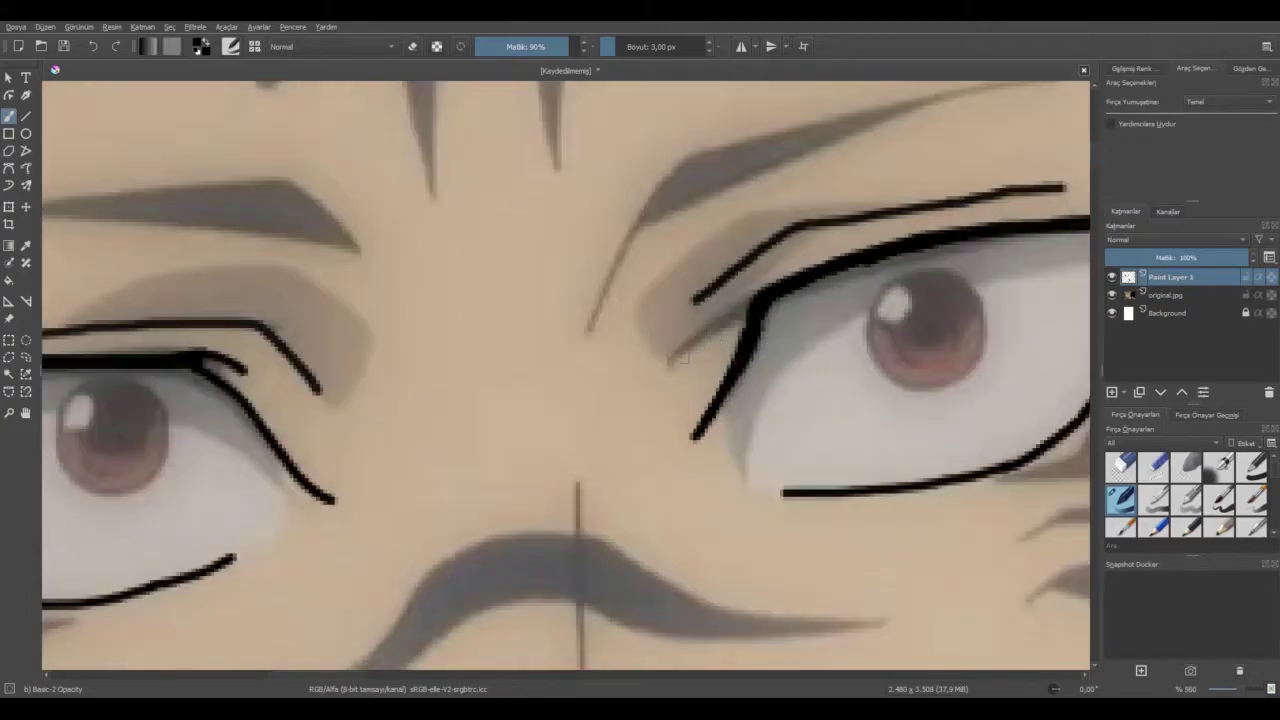
double_click(585, 44)
scroll(760, 286, up, 3)
mouse_move(740, 346)
mouse_down()
mouse_move(606, 414)
mouse_move(511, 489)
mouse_up()
scroll(524, 514, down, 4)
scroll(533, 495, up, 5)
key(minus)
key(minus)
key(minus)
key(minus)
key(minus)
key(minus)
key(minus)
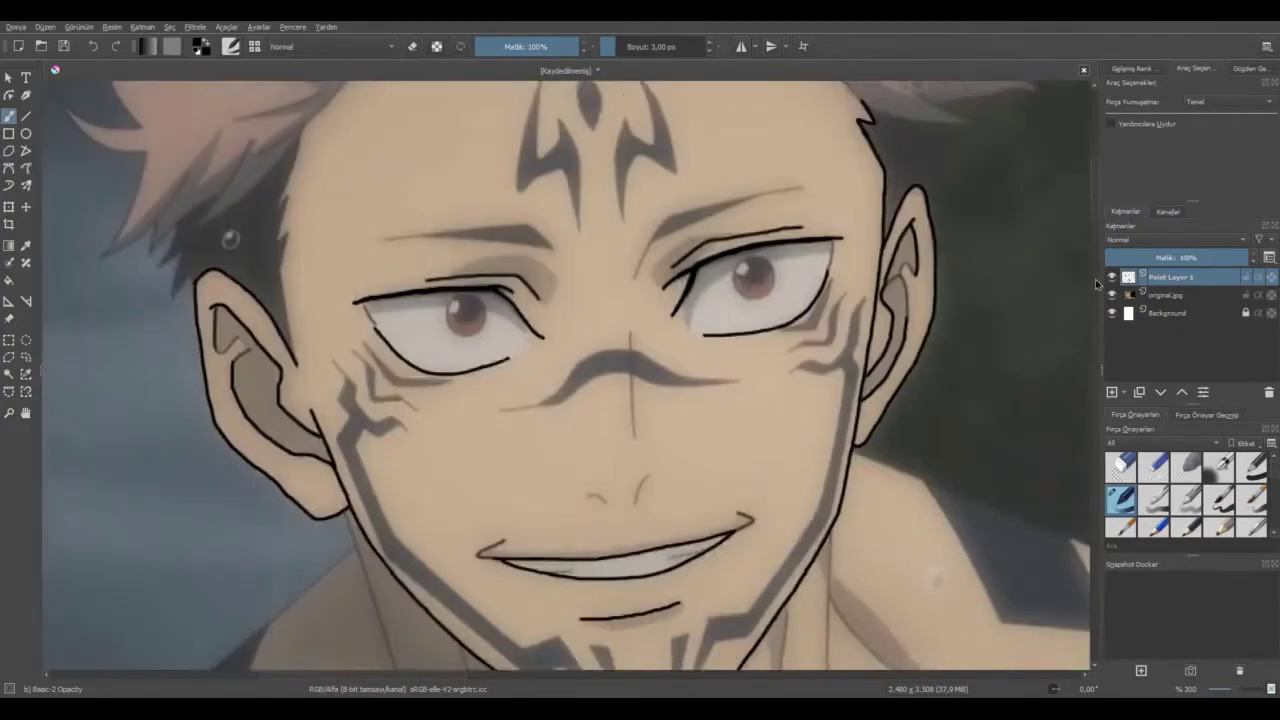
key(plus)
key(plus)
key(plus)
key(plus)
key(plus)
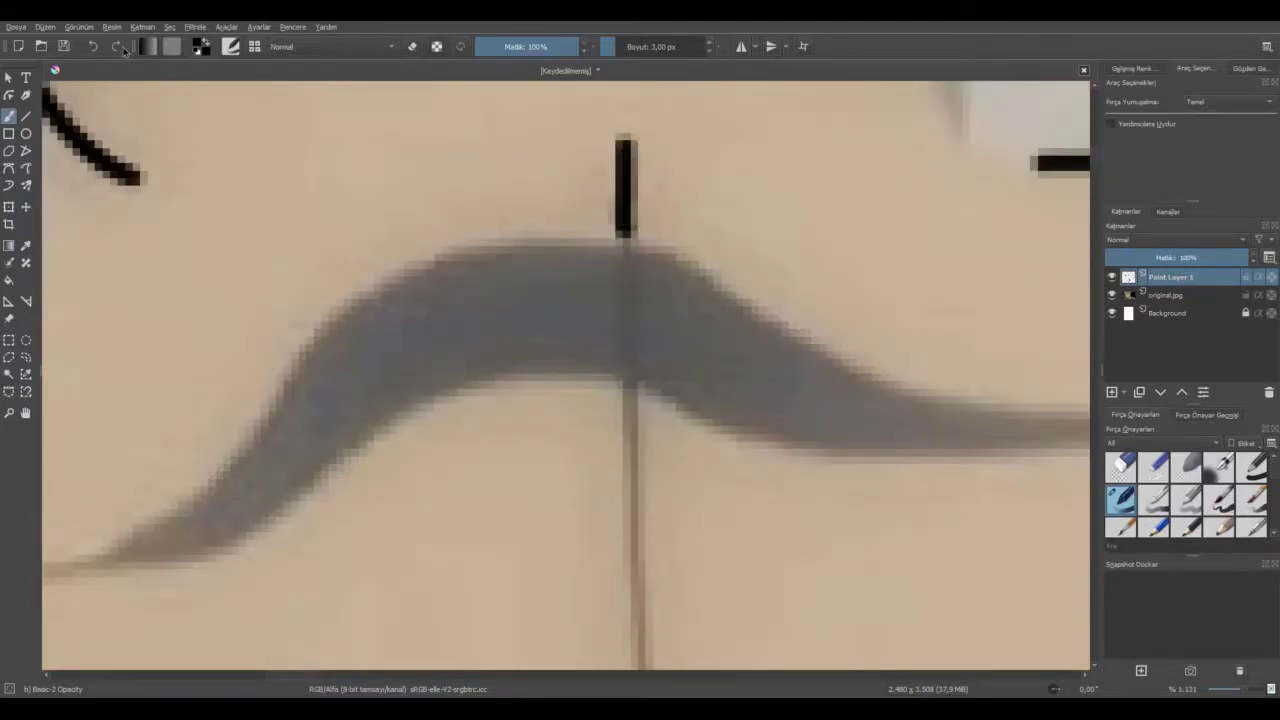
click(94, 47)
Trace the vertical nose bridge line from its top end down across the dark nose marking to its lower end.
scroll(627, 135, up, 4)
drag(625, 157, 622, 462)
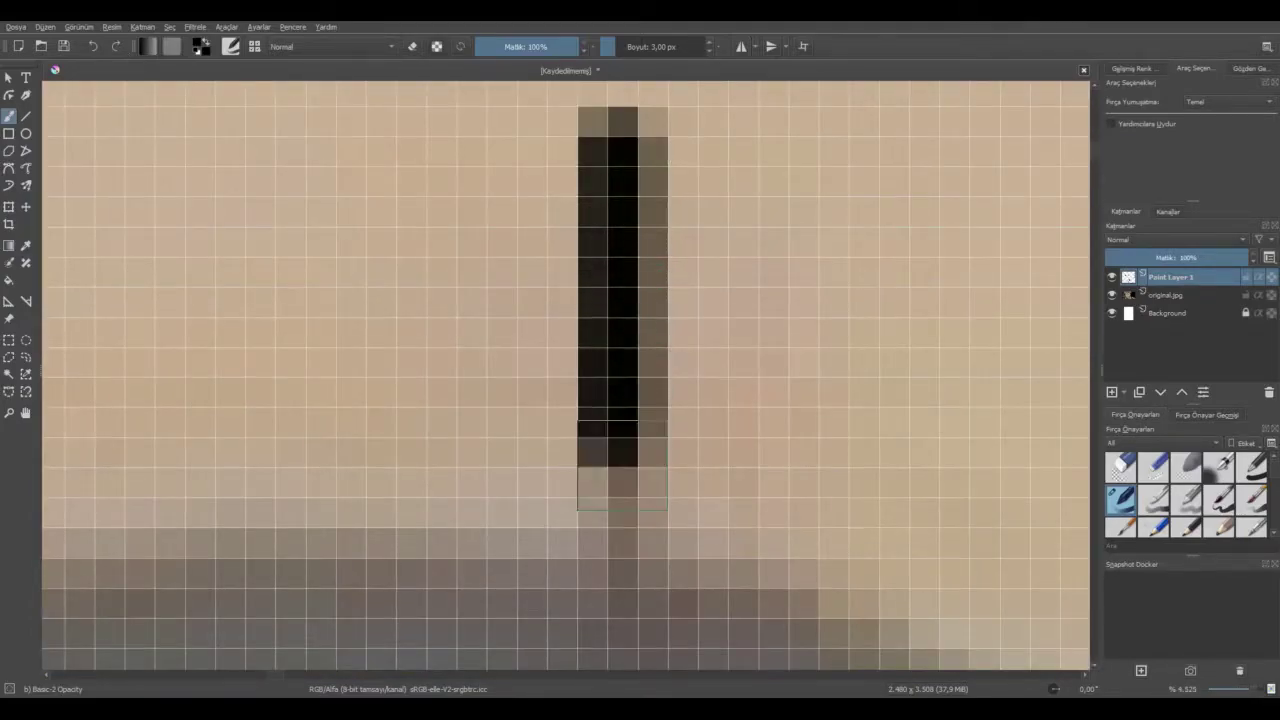
scroll(622, 460, down, 5)
drag(622, 115, 623, 500)
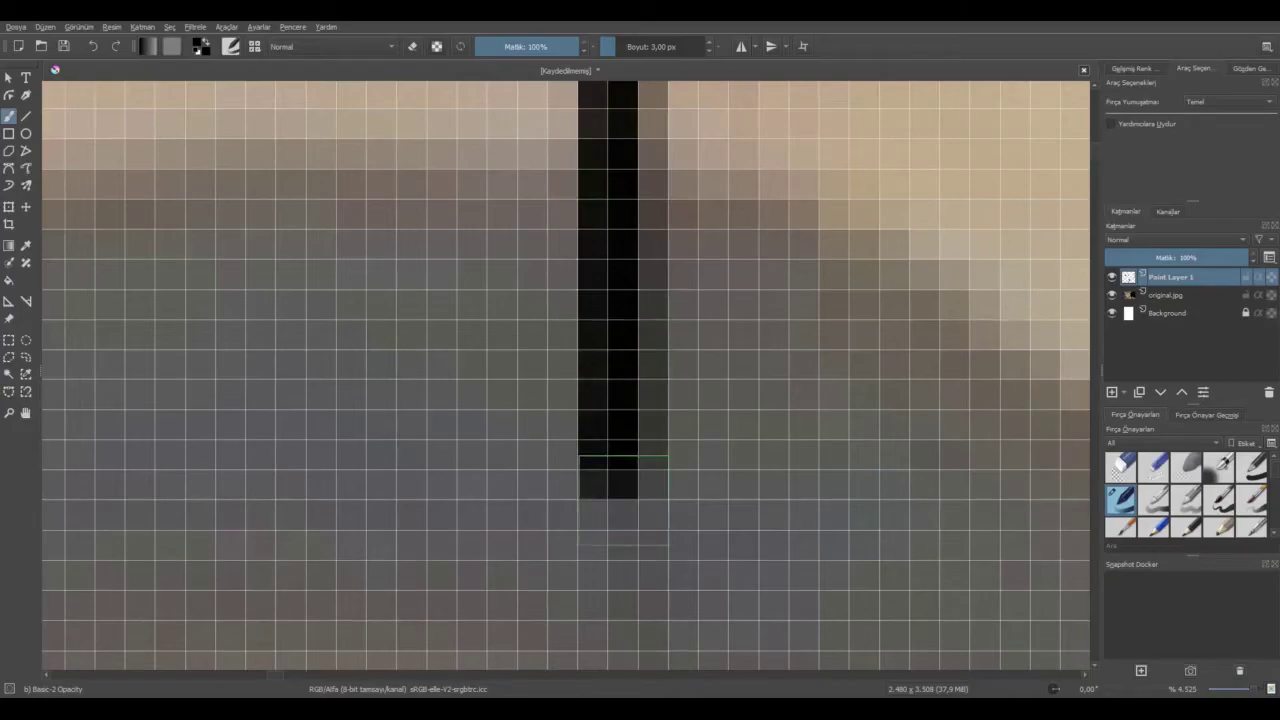
scroll(623, 500, down, 5)
drag(622, 115, 624, 411)
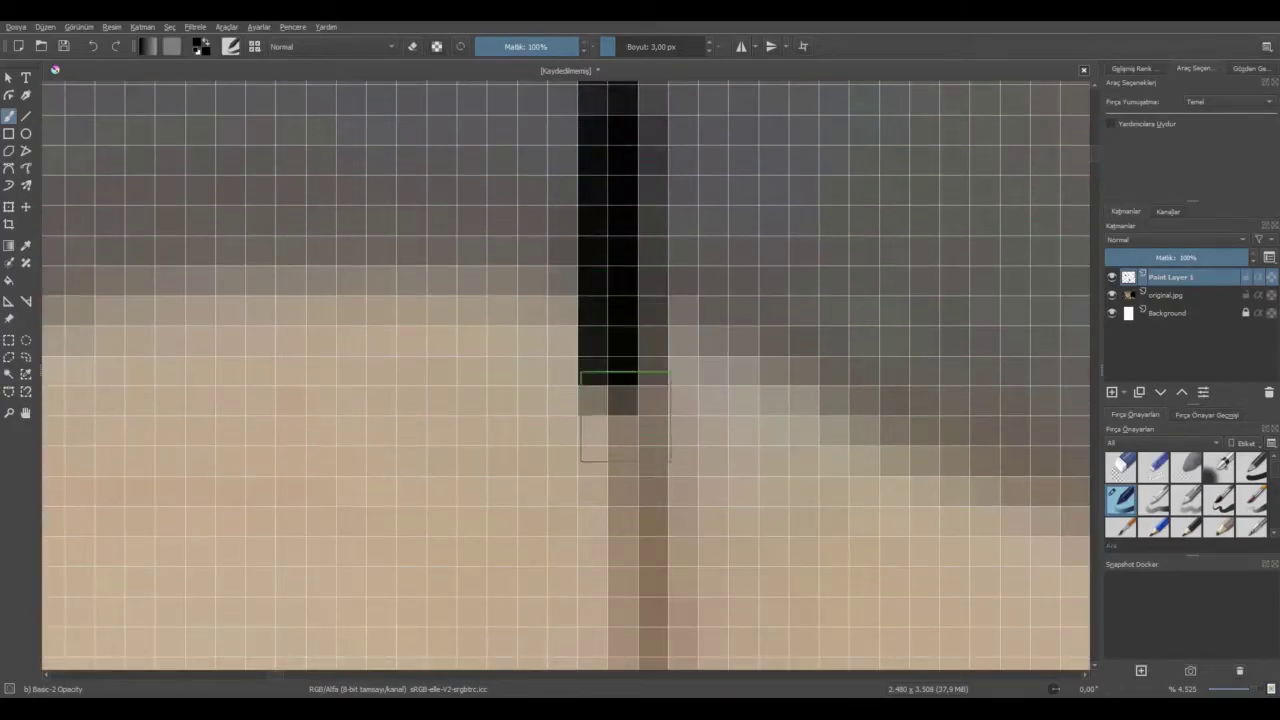
scroll(625, 411, down, 5)
mouse_move(622, 110)
mouse_down()
mouse_move(622, 610)
mouse_move(622, 215)
mouse_move(628, 585)
mouse_up()
scroll(622, 610, down, 3)
scroll(1097, 222, down, 5)
scroll(653, 580, down, 6)
scroll(654, 600, up, 5)
drag(638, 421, 640, 665)
Hide the original.jpg layer to check the eye and nose line art, and show it again.
scroll(640, 665, down, 5)
click(1112, 295)
click(1112, 295)
Trace the two short nostril curves below the nose, hiding and reshowing the original.jpg layer to check the line art.
scroll(686, 409, up, 4)
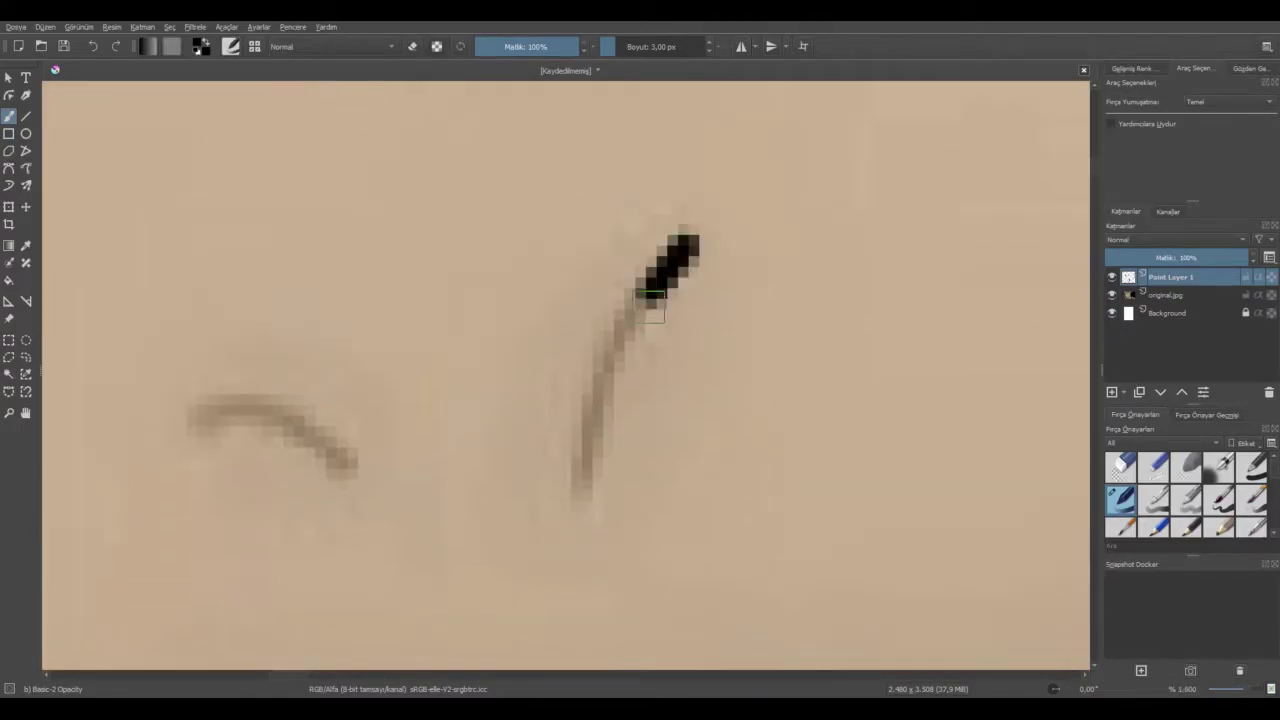
mouse_move(200, 424)
mouse_down()
mouse_move(310, 430)
mouse_move(345, 464)
mouse_up()
scroll(480, 438, down, 5)
click(1112, 295)
click(1112, 295)
Set the brush size to 2 px and trace the full outline of the left iris.
scroll(205, 145, up, 5)
scroll(600, 160, up, 2)
scroll(597, 153, down, 2)
scroll(597, 151, up, 1)
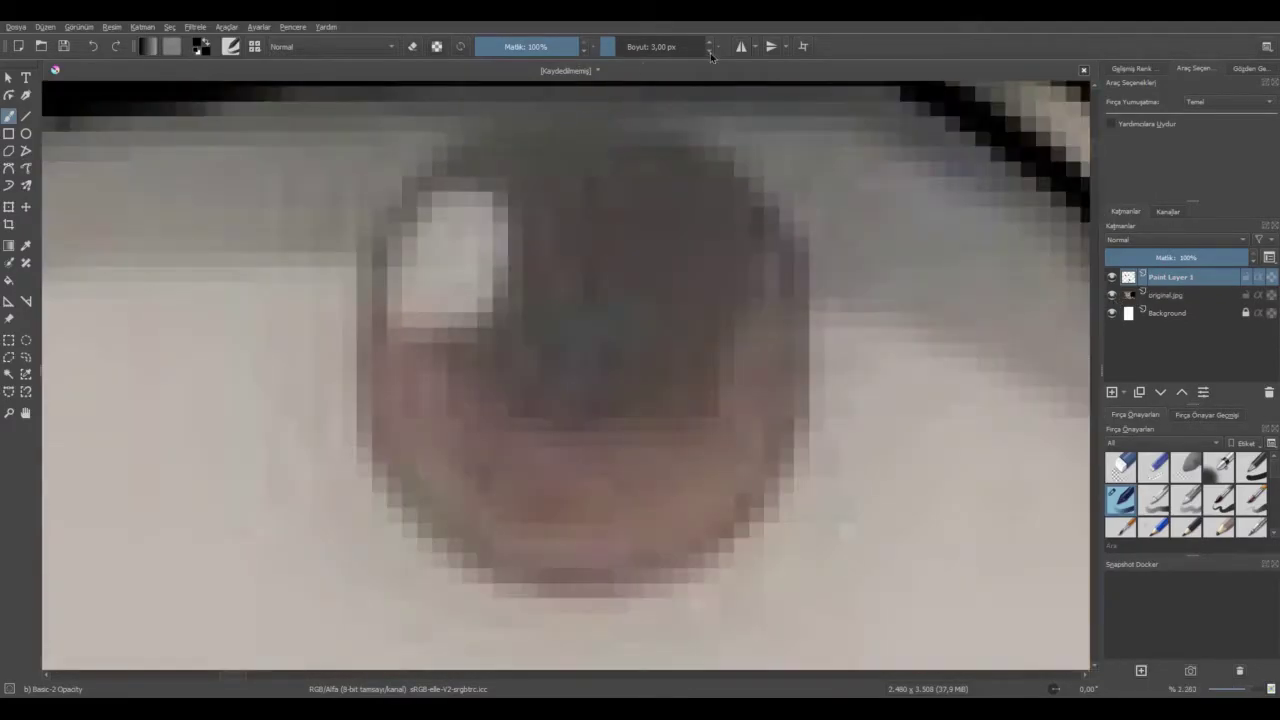
mouse_move(370, 385)
mouse_down()
mouse_move(387, 470)
mouse_move(455, 547)
mouse_up()
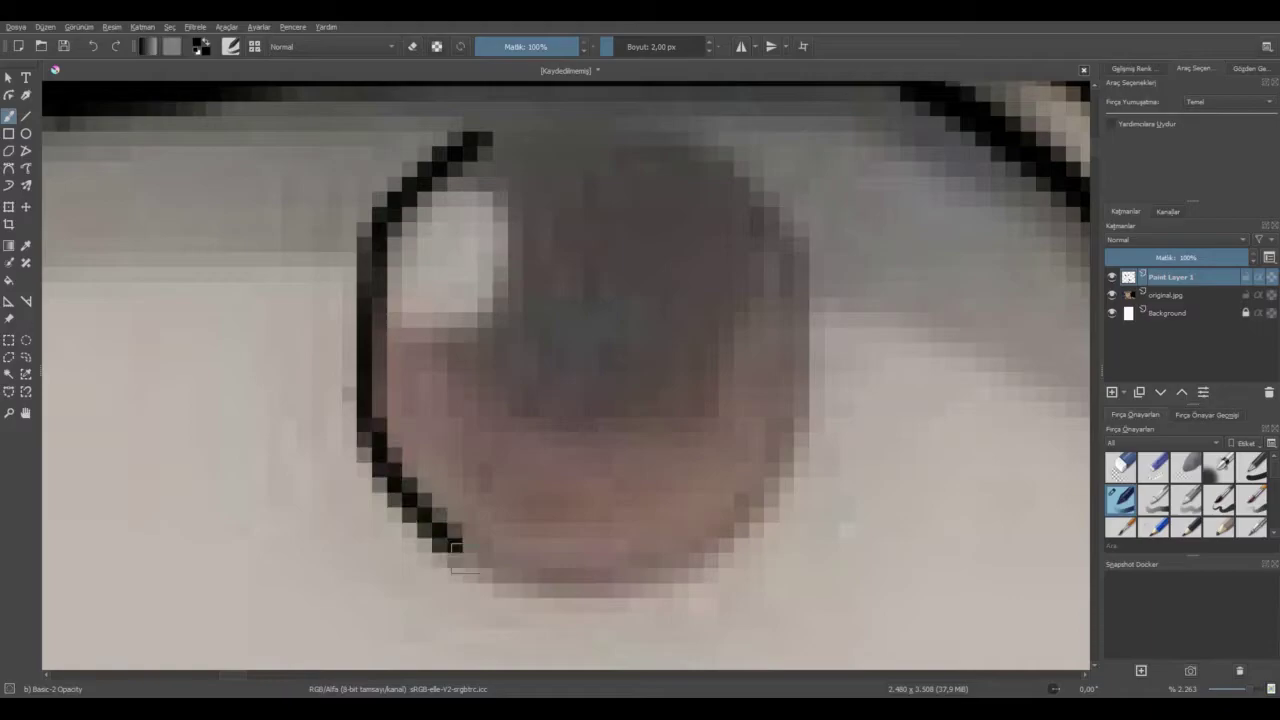
mouse_move(605, 580)
mouse_down()
mouse_move(682, 568)
mouse_move(755, 507)
mouse_up()
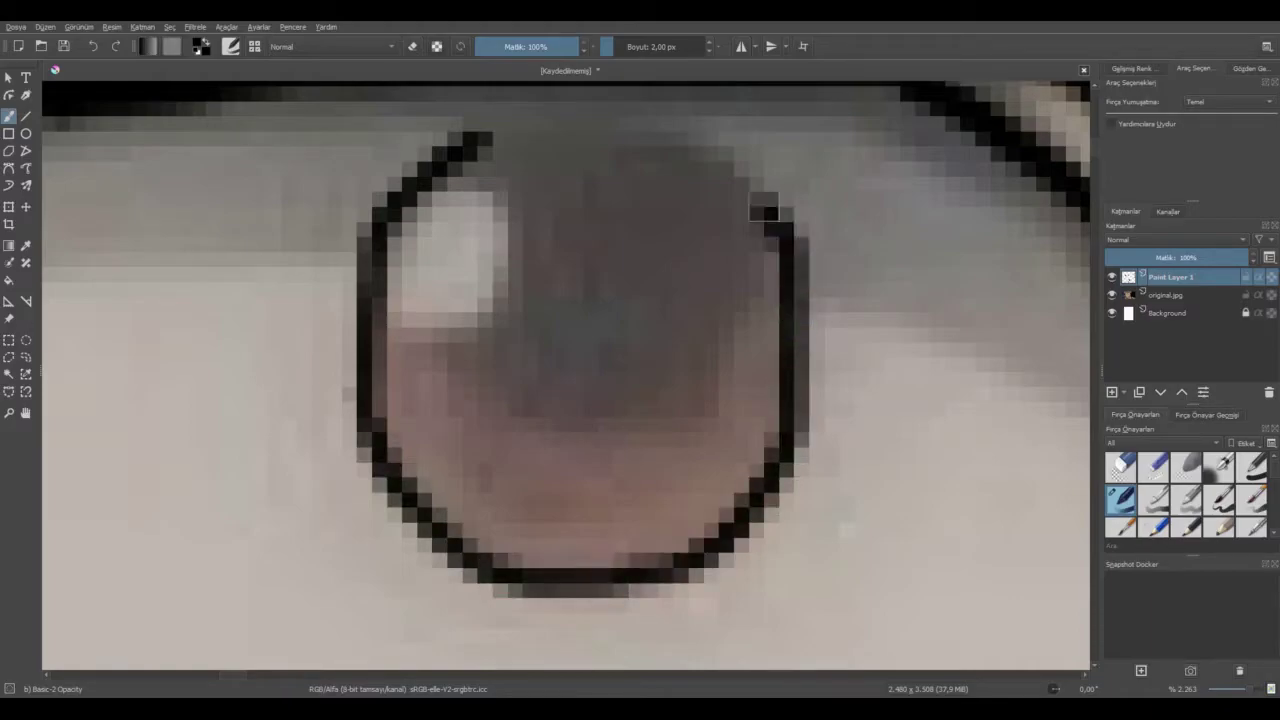
drag(640, 140, 485, 138)
scroll(590, 240, down, 3)
scroll(527, 321, up, 3)
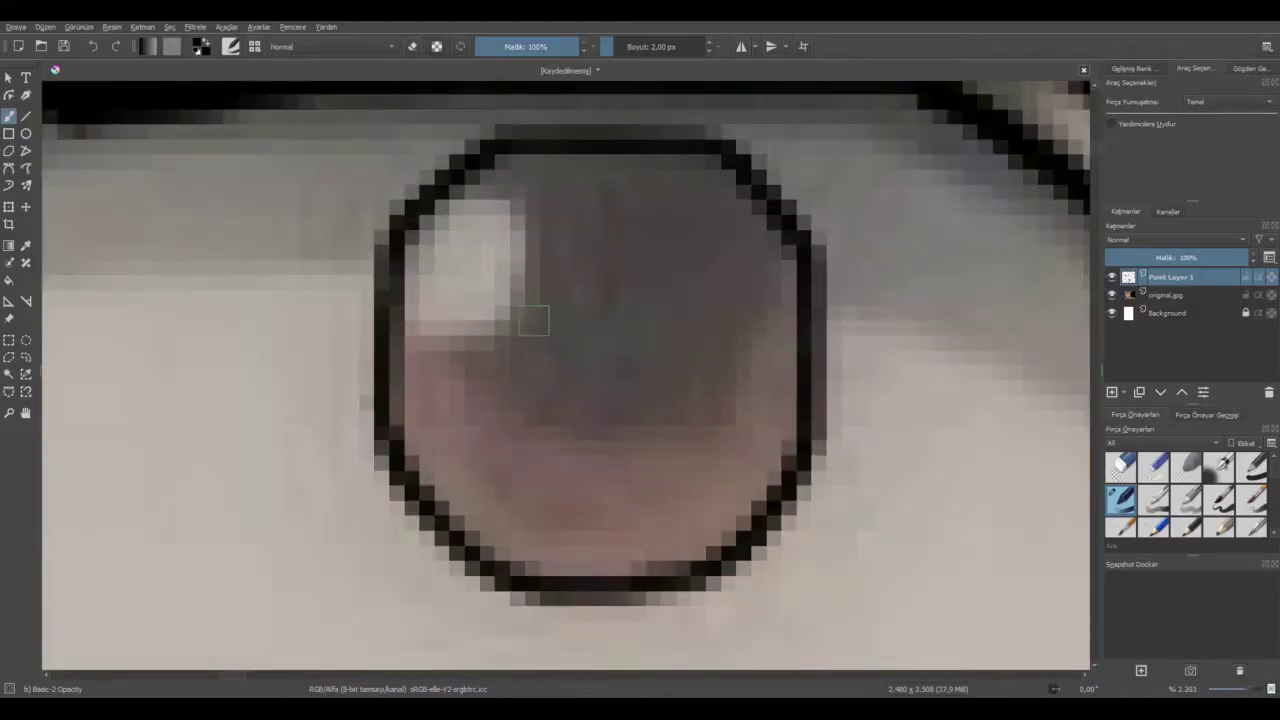
Stamp a black pupil in the centre of the left iris with the Basic-5 Size brush at 12 px.
click(1218, 498)
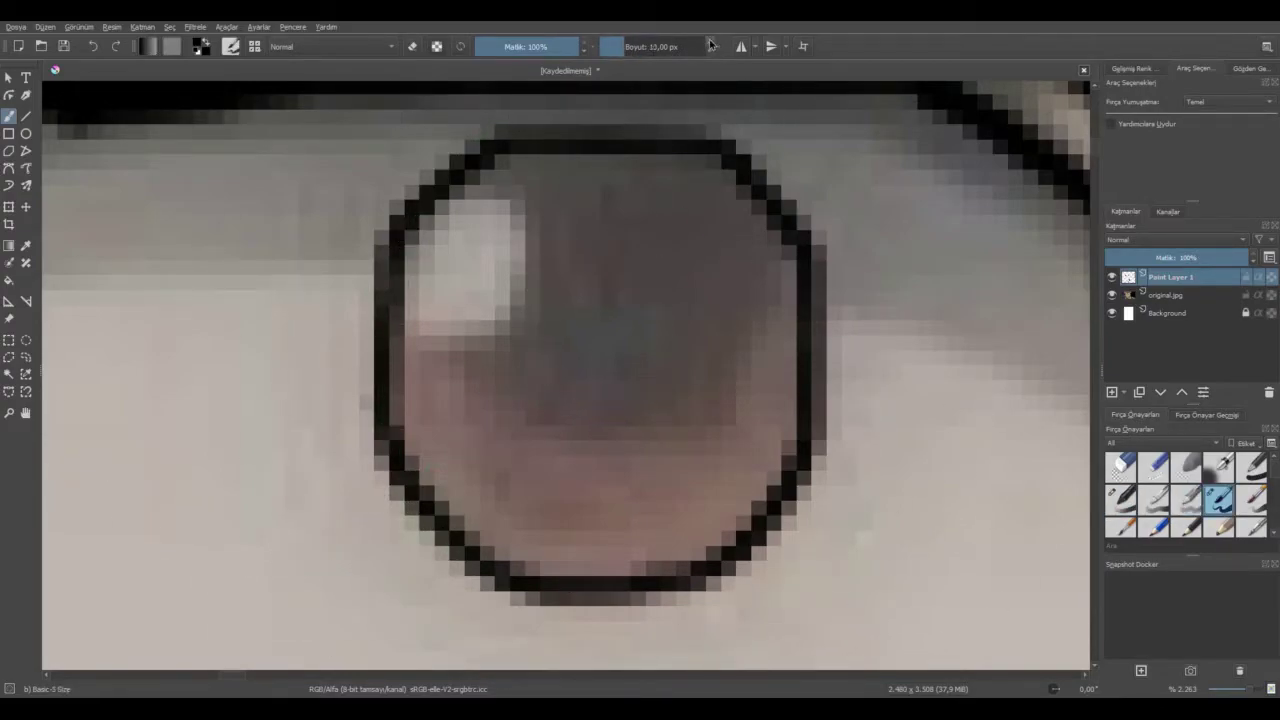
click(603, 352)
scroll(940, 450, down, 4)
Trace the full outline of the right iris with the Basic-2 Opacity brush at 2 px, closing its upper edge.
scroll(546, 679, right, 5)
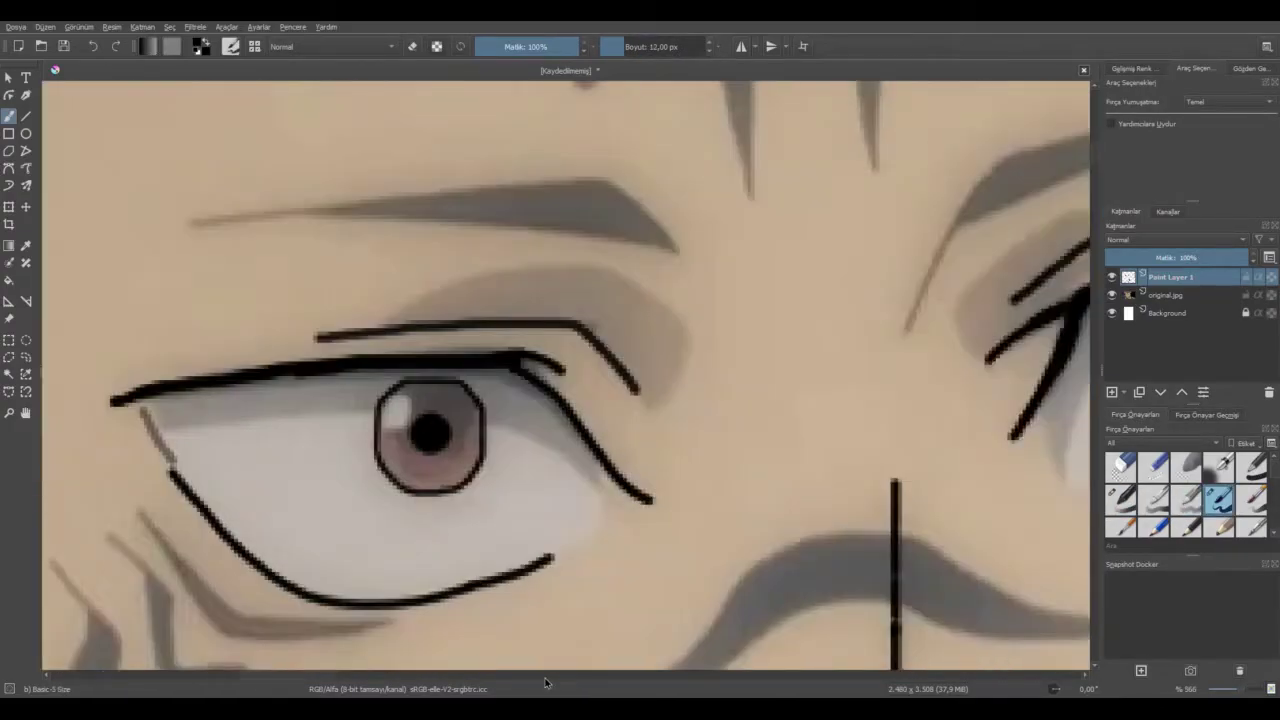
drag(546, 680, 570, 681)
scroll(622, 330, up, 4)
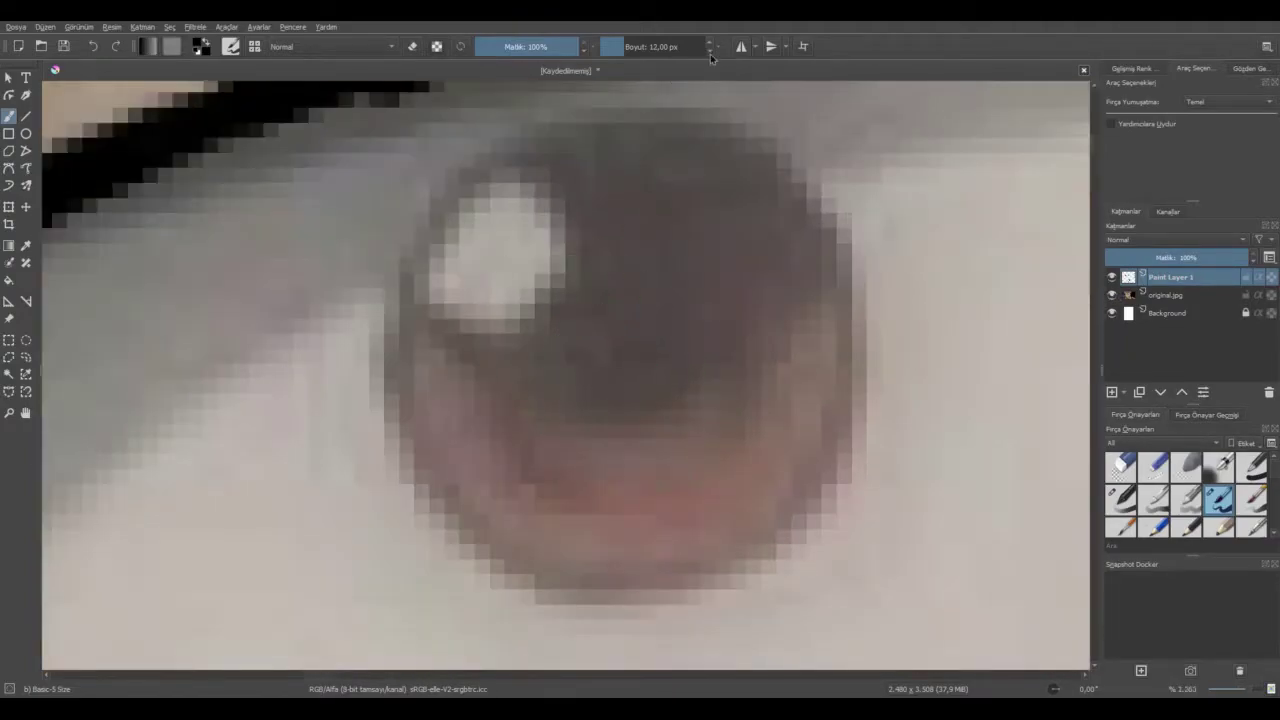
drag(528, 130, 450, 199)
mouse_move(397, 356)
mouse_down()
mouse_move(406, 446)
mouse_move(466, 523)
mouse_up()
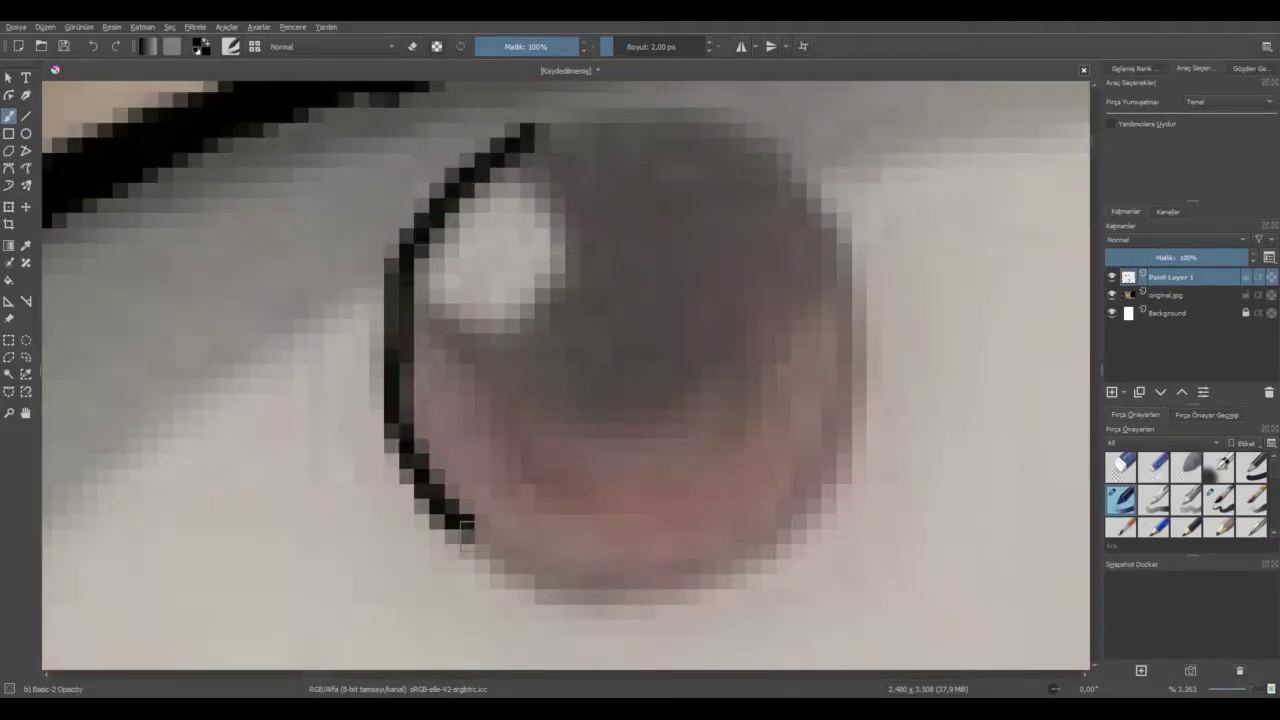
mouse_move(592, 590)
mouse_down()
mouse_move(697, 580)
mouse_move(787, 520)
mouse_move(832, 450)
mouse_move(842, 293)
mouse_move(828, 218)
mouse_up()
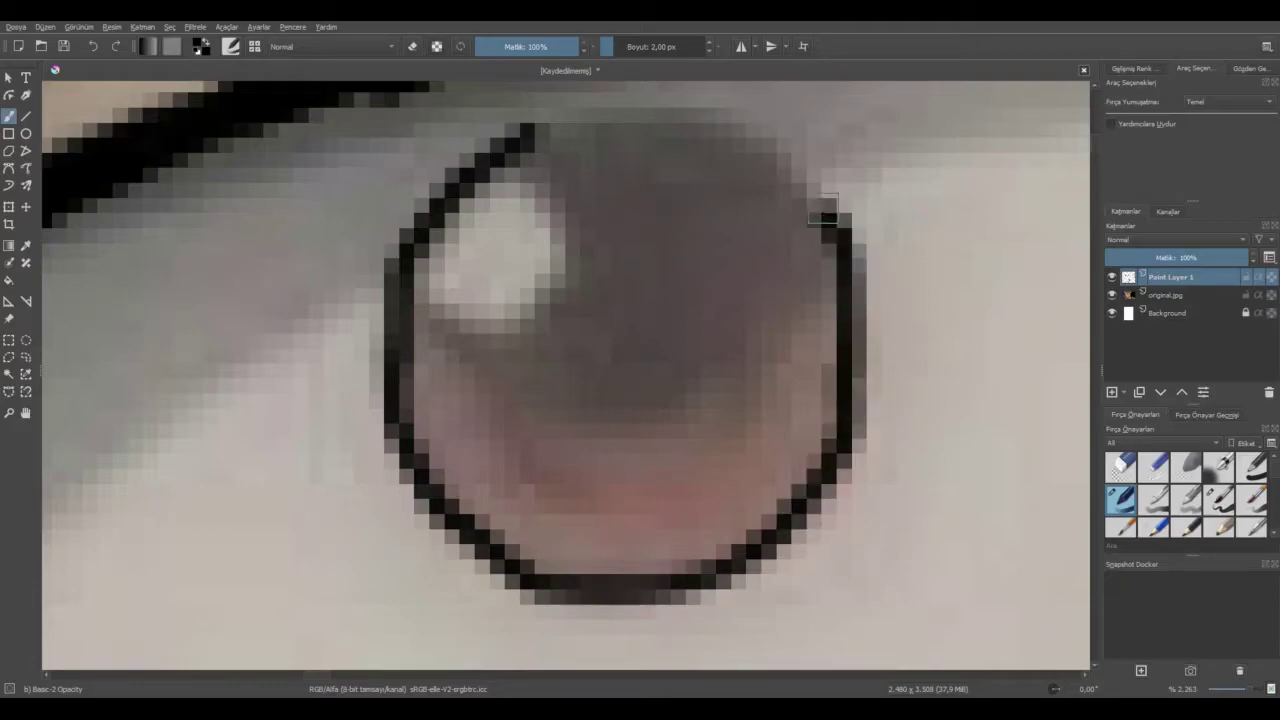
drag(711, 123, 530, 118)
scroll(577, 216, down, 5)
scroll(544, 200, up, 4)
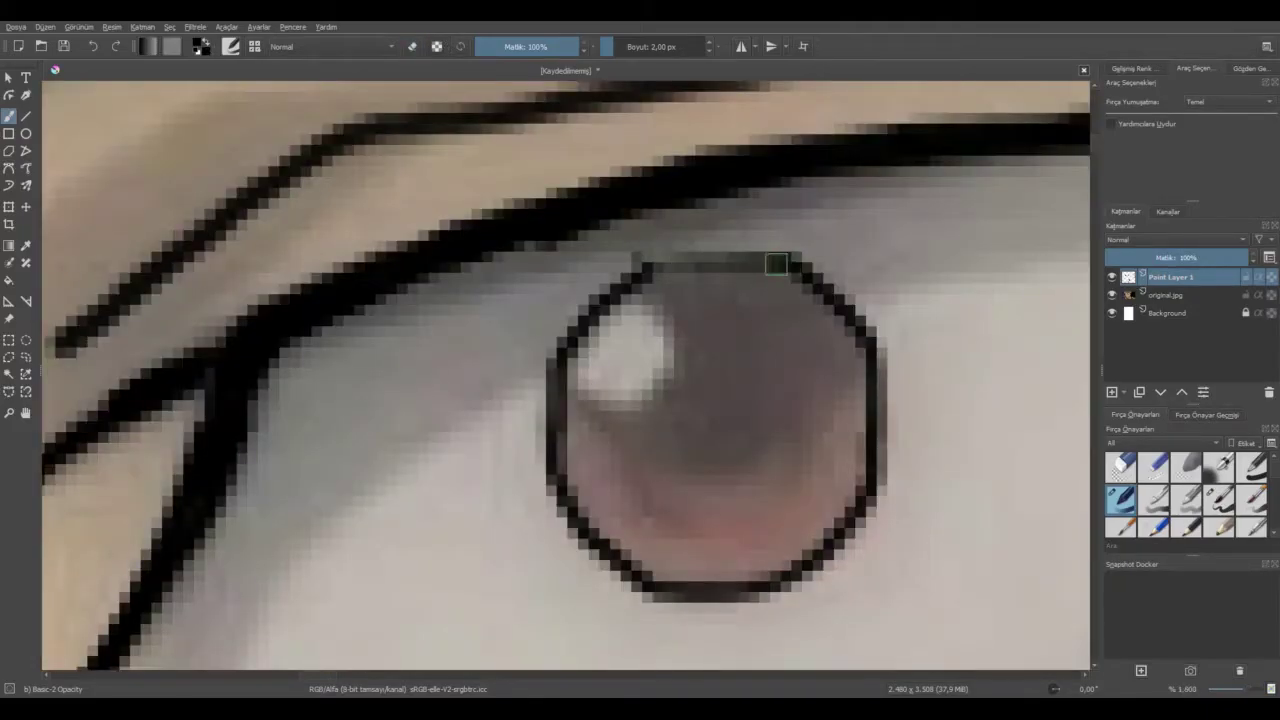
drag(728, 265, 645, 262)
Stamp a 12 px black pupil in the right iris, and briefly hide original.jpg to check the eyes.
scroll(645, 262, down, 5)
scroll(684, 336, up, 5)
click(637, 332)
scroll(637, 332, down, 6)
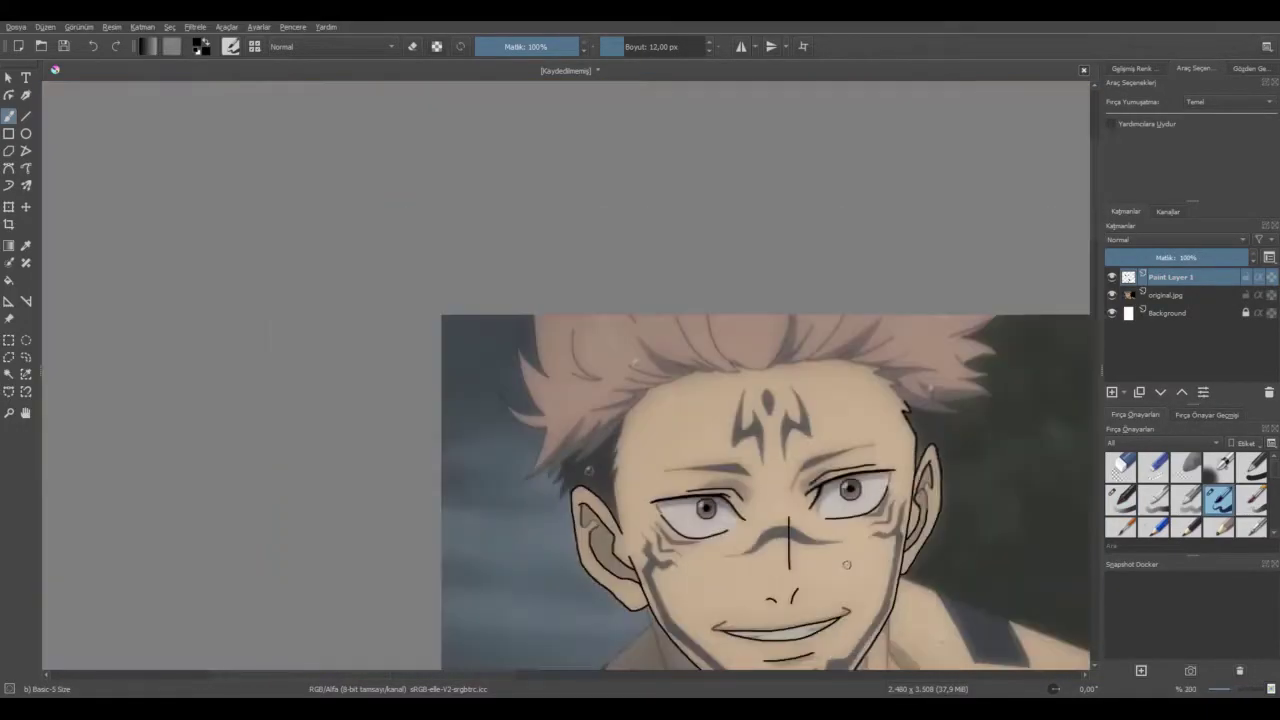
scroll(423, 528, up, 2)
click(1111, 295)
click(1111, 295)
Trace the face edge upward from the left ear along the jagged hairline with the Basic-2 Opacity brush.
scroll(500, 330, up, 5)
click(1121, 499)
scroll(625, 480, up, 2)
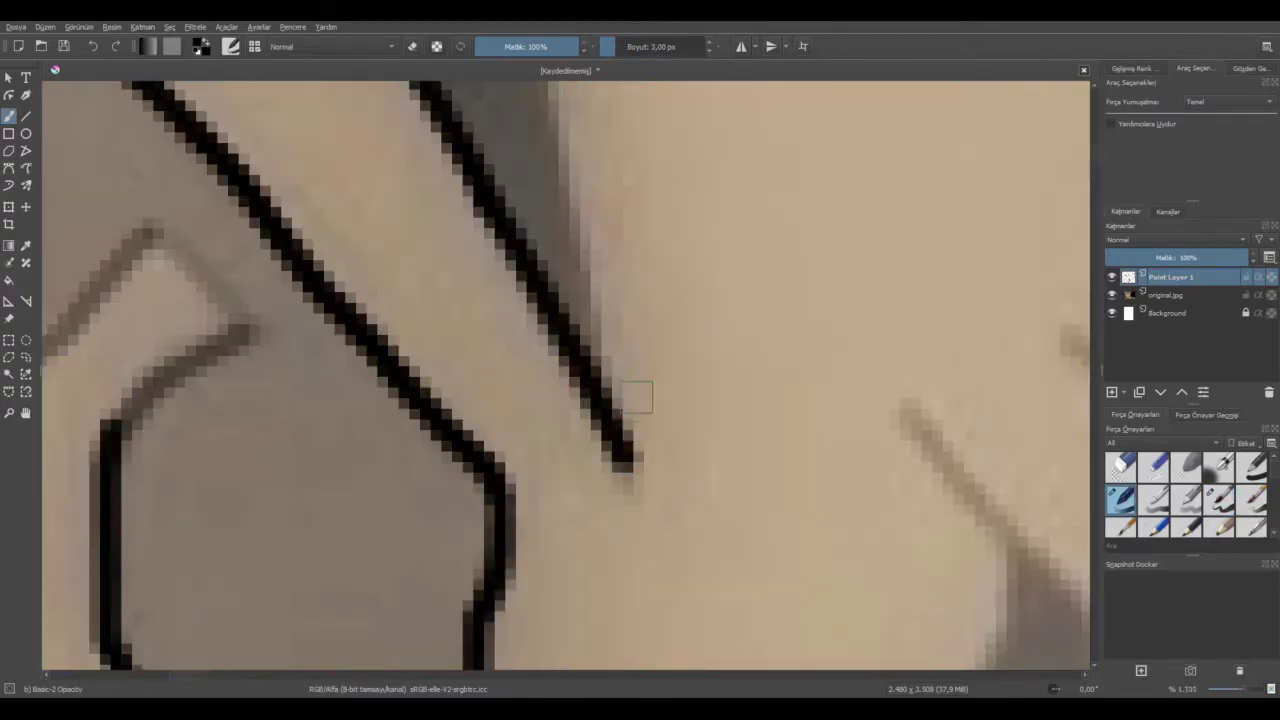
scroll(637, 397, down, 4)
scroll(605, 565, up, 3)
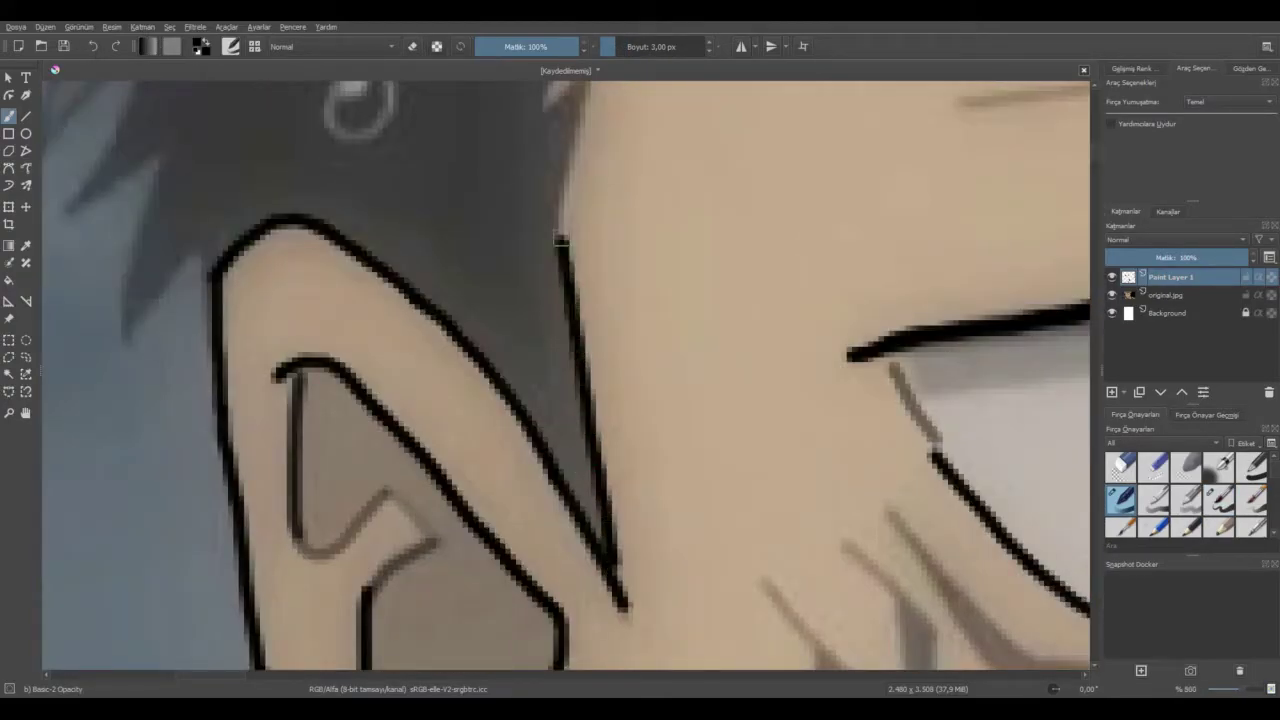
scroll(577, 140, down, 4)
scroll(574, 150, up, 5)
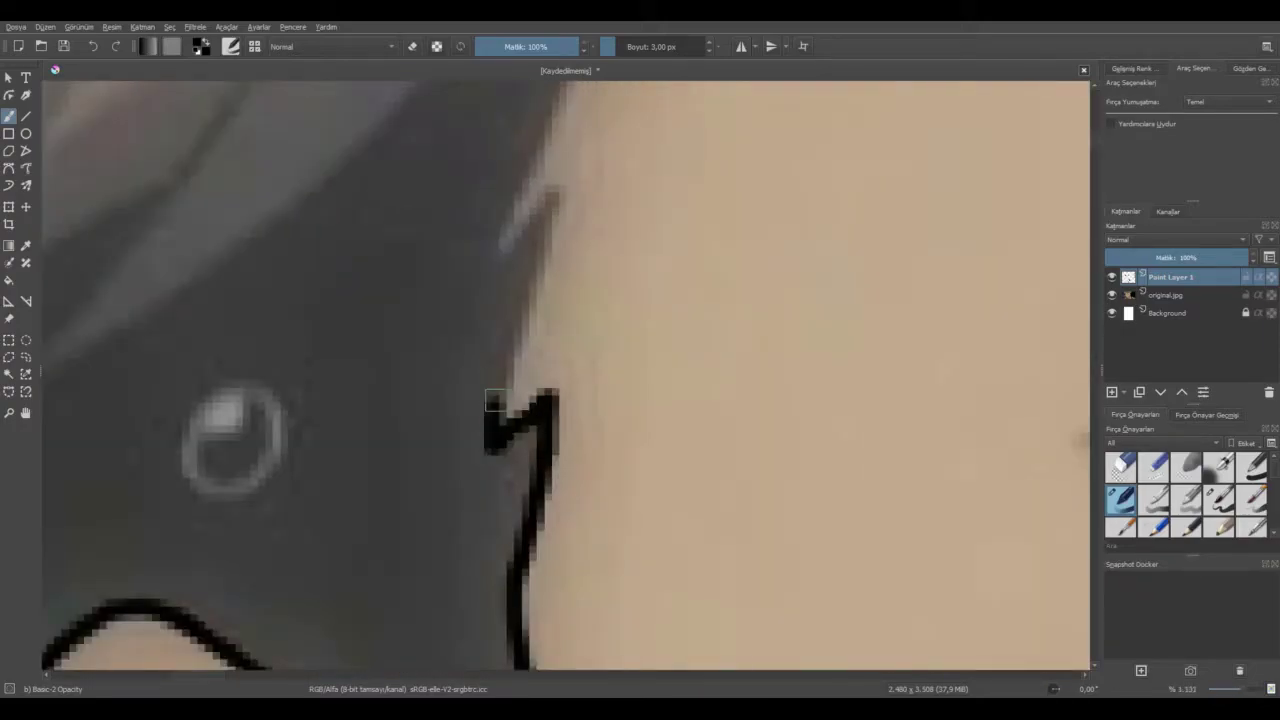
scroll(492, 238, down, 4)
scroll(508, 358, up, 3)
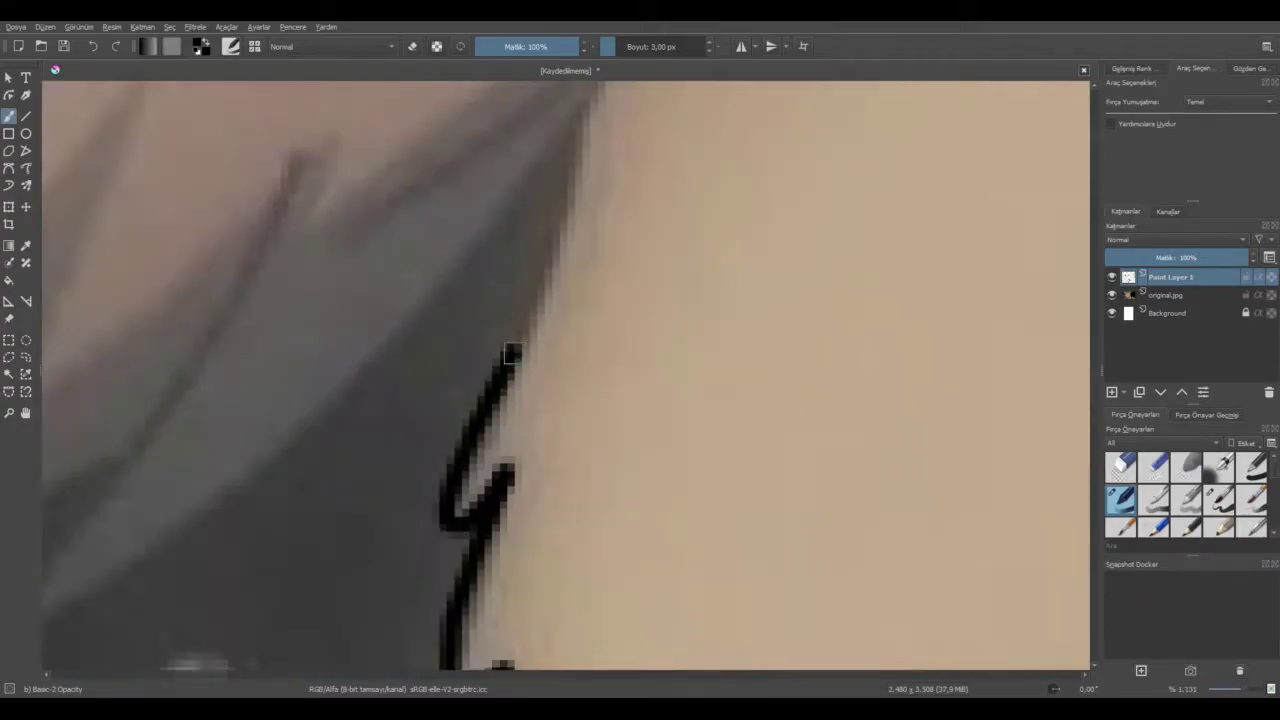
scroll(566, 176, down, 8)
scroll(575, 179, up, 5)
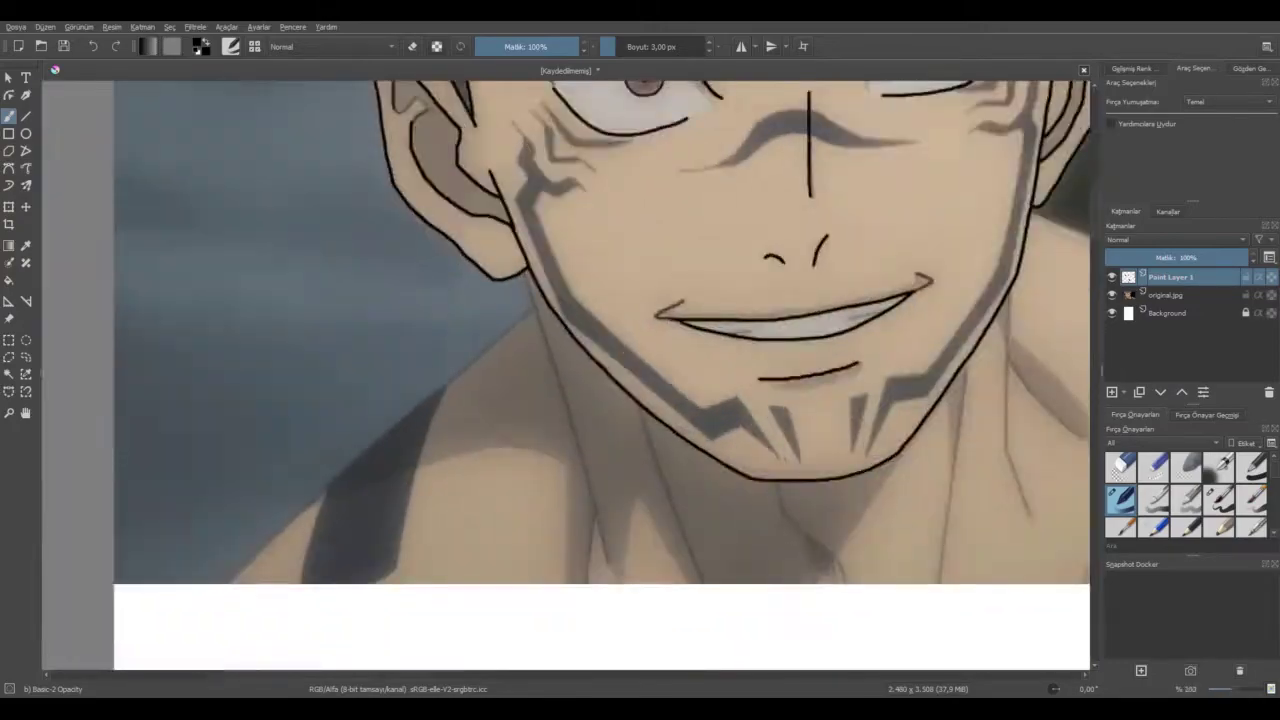
Lower the brush opacity to 85% and trace the left eyebrow's upper edge from its thin outer tip to its inner point.
scroll(575, 179, up, 7)
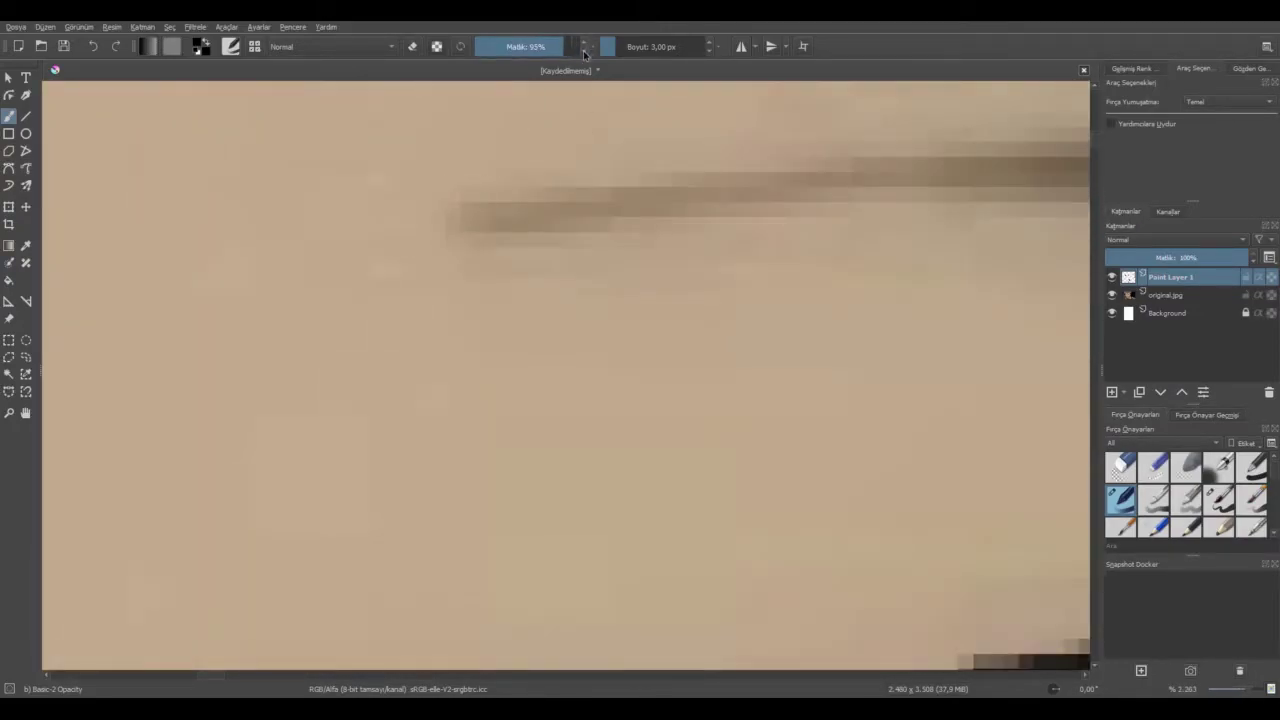
mouse_move(472, 217)
mouse_down()
mouse_move(650, 186)
mouse_move(1070, 164)
mouse_up()
scroll(733, 676, right, 5)
scroll(1098, 238, up, 3)
mouse_move(366, 310)
mouse_down()
mouse_move(900, 239)
mouse_move(1018, 231)
mouse_up()
scroll(555, 681, right, 3)
mouse_move(44, 268)
mouse_down()
mouse_move(600, 212)
mouse_move(905, 278)
mouse_move(1068, 464)
mouse_up()
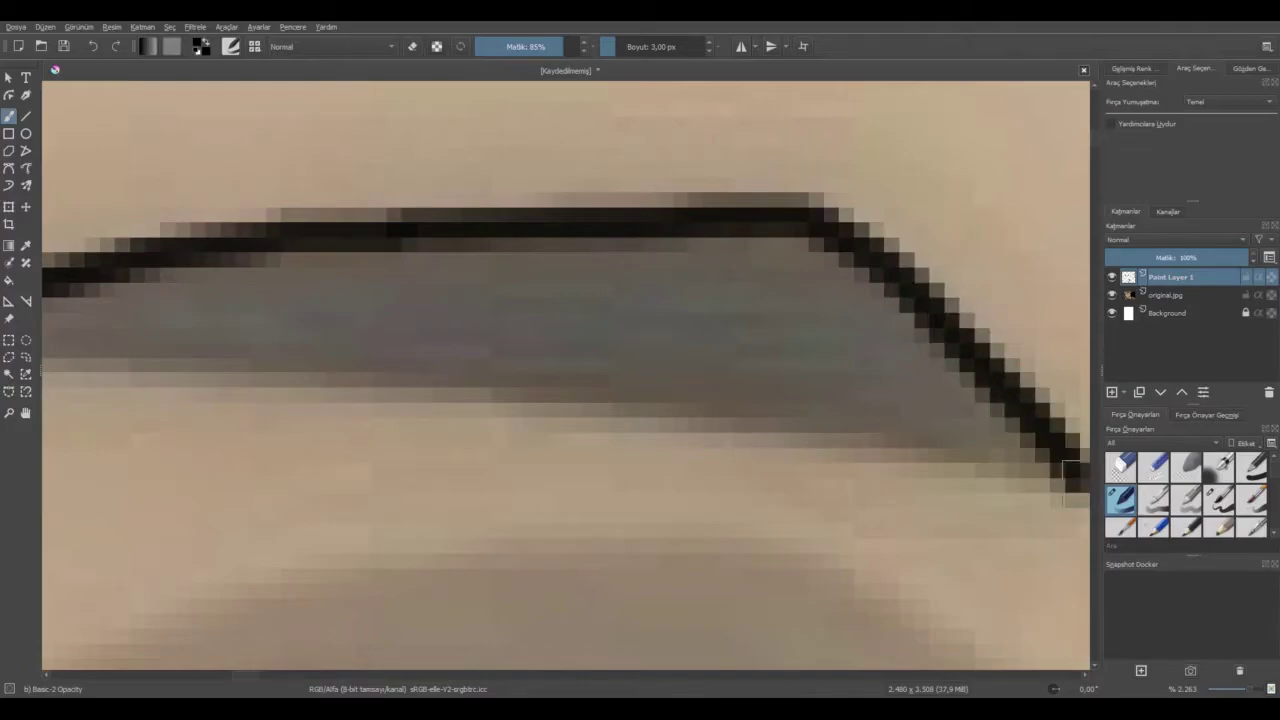
Trace the left eyebrow's lower edge from the inner point back to the thin outer tip.
mouse_move(915, 482)
mouse_down()
mouse_move(777, 434)
mouse_move(508, 394)
mouse_move(196, 382)
mouse_up()
scroll(198, 382, down, 2)
scroll(316, 676, left, 5)
scroll(808, 380, up, 2)
mouse_move(809, 380)
mouse_down()
mouse_move(558, 382)
mouse_move(131, 348)
mouse_move(86, 368)
mouse_up()
scroll(86, 368, down, 8)
scroll(903, 363, up, 10)
mouse_move(903, 363)
mouse_down()
mouse_move(282, 373)
mouse_move(98, 413)
mouse_up()
scroll(160, 424, down, 4)
scroll(177, 424, up, 1)
drag(176, 422, 142, 423)
scroll(353, 423, down, 4)
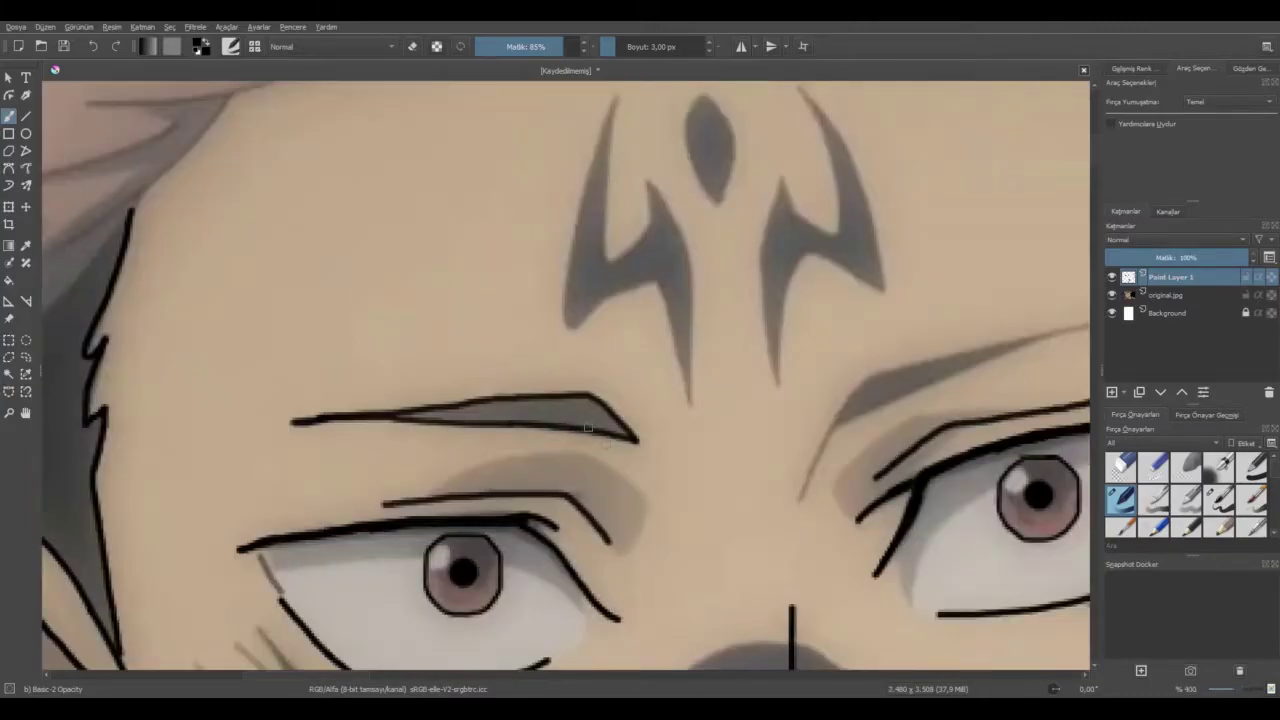
Try to fill the outlined left eyebrow with black, and undo the fill.
scroll(587, 427, up, 3)
key(f)
click(383, 170)
click(93, 47)
scroll(470, 397, up, 2)
scroll(497, 400, down, 1)
Paint the inside of the left eyebrow solid black with the 3 px brush at 100% opacity.
click(9, 116)
scroll(361, 313, up, 1)
scroll(800, 350, up, 1)
key(])
mouse_move(860, 429)
mouse_down()
mouse_move(980, 491)
mouse_move(586, 389)
mouse_move(182, 431)
mouse_move(817, 429)
mouse_move(934, 494)
mouse_move(866, 423)
mouse_move(896, 427)
mouse_move(723, 491)
mouse_move(186, 455)
mouse_up()
scroll(697, 677, right, 1)
scroll(697, 677, left, 10)
mouse_move(700, 445)
mouse_down()
mouse_move(517, 456)
mouse_move(386, 465)
mouse_move(706, 474)
mouse_up()
scroll(706, 474, right, 5)
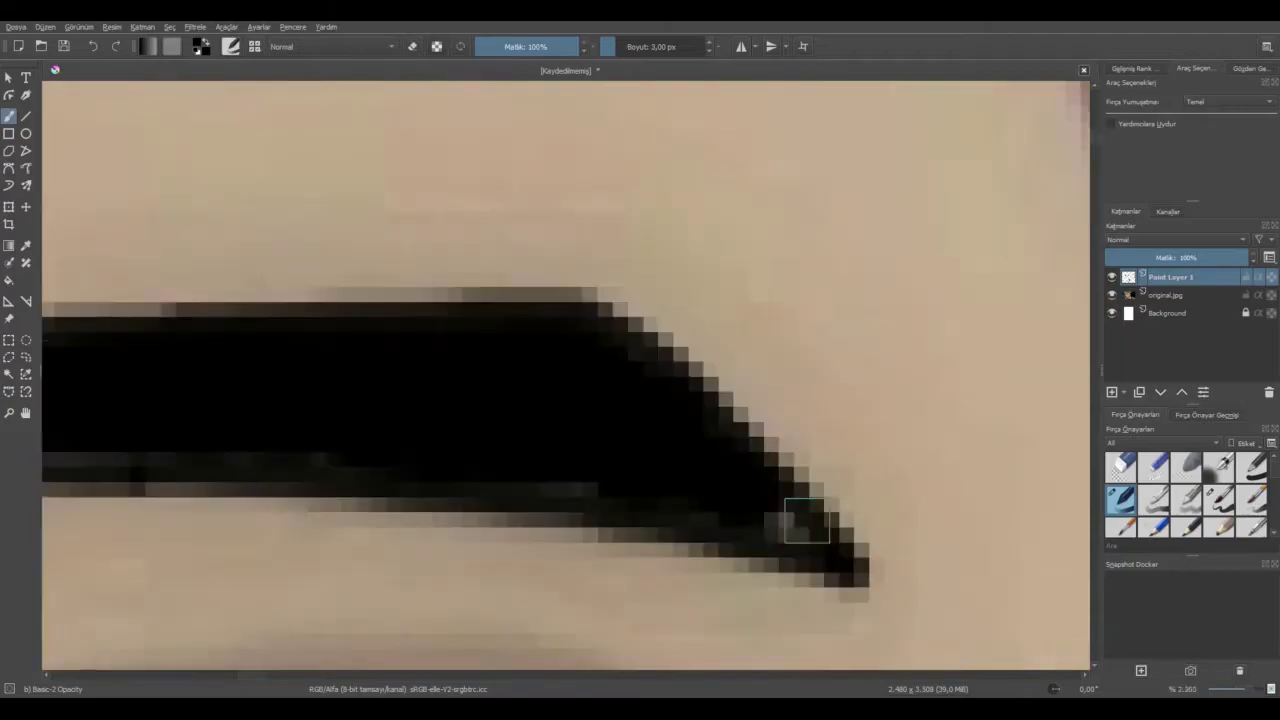
Cover the remaining gaps in the left eyebrow near its inner point and along its body.
scroll(785, 527, up, 1)
click(795, 536)
scroll(497, 460, down, 5)
scroll(391, 446, up, 4)
mouse_move(391, 446)
mouse_down()
mouse_move(75, 450)
mouse_move(563, 446)
mouse_up()
Trace the right eyebrow's thin inner tail and the upper and lower edges of its thick part, lowering the opacity to 75%.
scroll(572, 447, down, 4)
scroll(466, 452, up, 4)
scroll(466, 452, down, 3)
scroll(440, 526, up, 3)
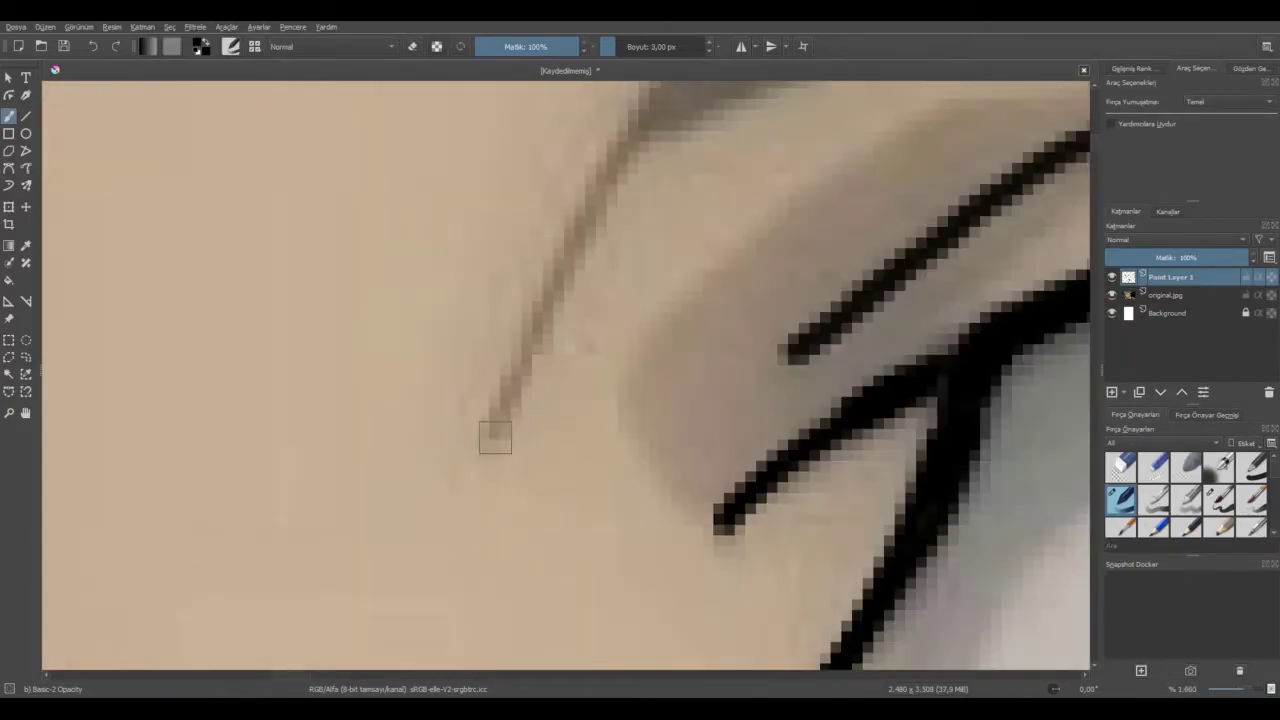
drag(486, 440, 600, 200)
scroll(600, 200, down, 3)
scroll(452, 450, up, 3)
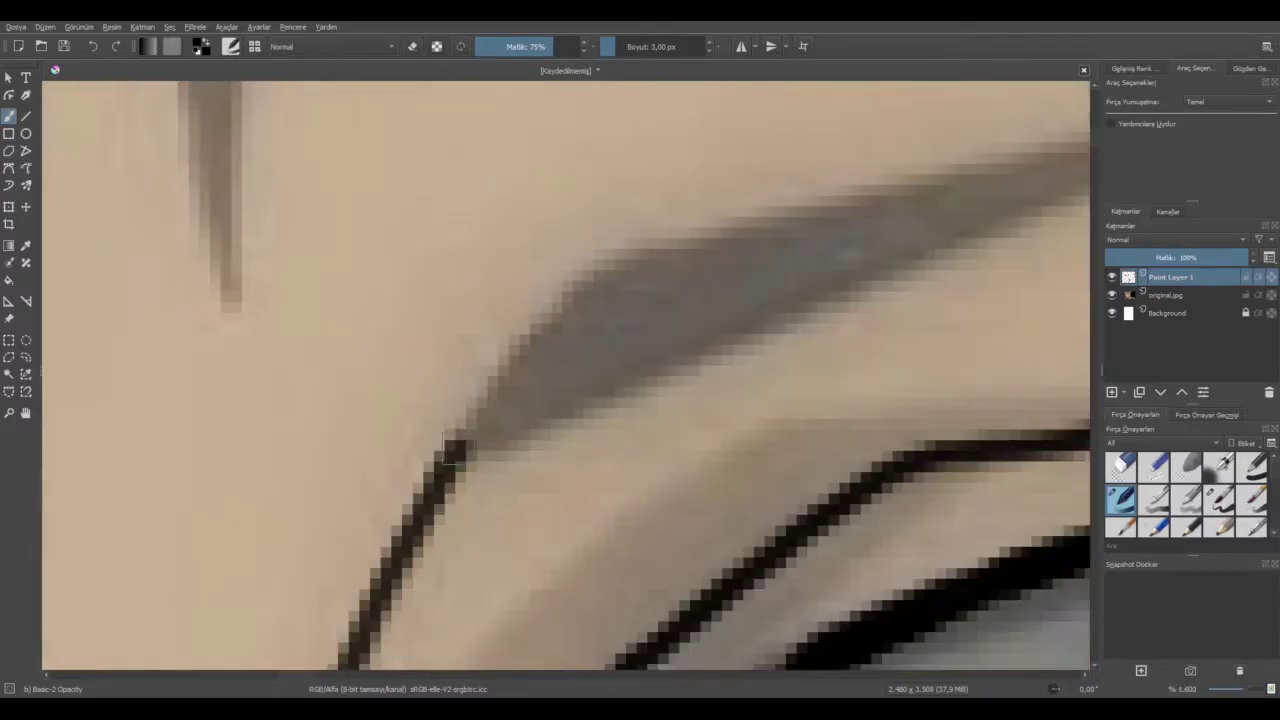
mouse_move(505, 365)
mouse_down()
mouse_move(712, 232)
mouse_move(1037, 158)
mouse_up()
mouse_move(462, 441)
mouse_down()
mouse_move(563, 431)
mouse_move(1092, 177)
mouse_up()
Continue both edges of the right eyebrow outward until they merge at its outer tip, using 100% opacity.
drag(519, 676, 540, 676)
scroll(585, 612, up, 3)
mouse_move(425, 412)
mouse_down()
mouse_move(763, 330)
mouse_move(1025, 295)
mouse_up()
mouse_move(587, 398)
mouse_down()
mouse_move(831, 331)
mouse_move(1031, 308)
mouse_up()
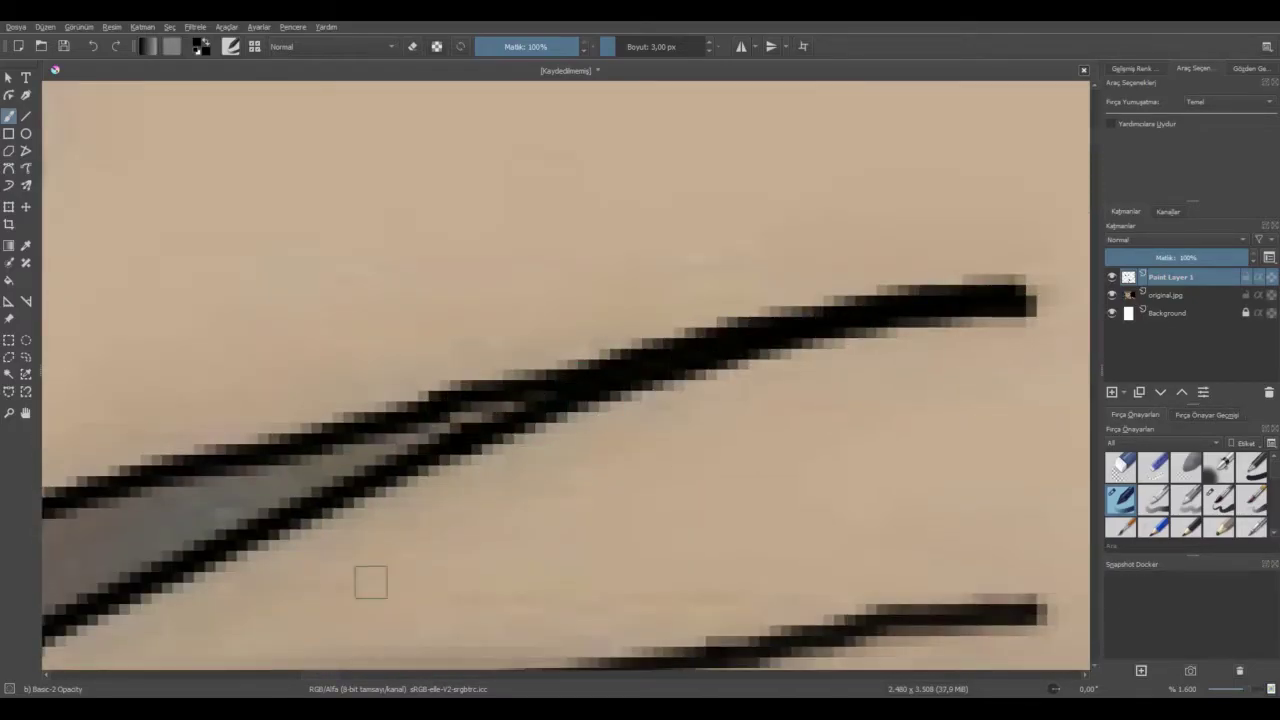
Paint the inside of the right eyebrow solid black with the 3 px brush.
drag(540, 676, 529, 676)
drag(1095, 280, 1096, 283)
mouse_move(374, 444)
mouse_down()
mouse_move(846, 304)
mouse_move(374, 429)
mouse_move(250, 560)
mouse_move(388, 427)
mouse_up()
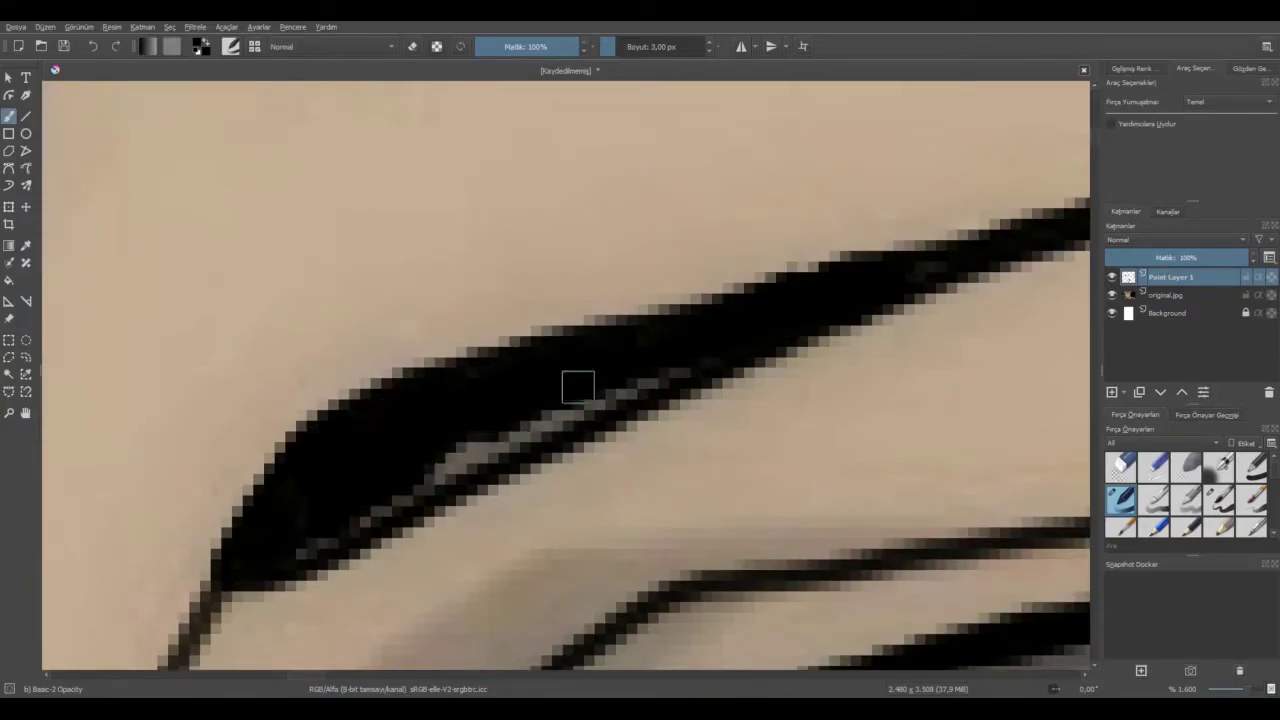
drag(566, 383, 361, 527)
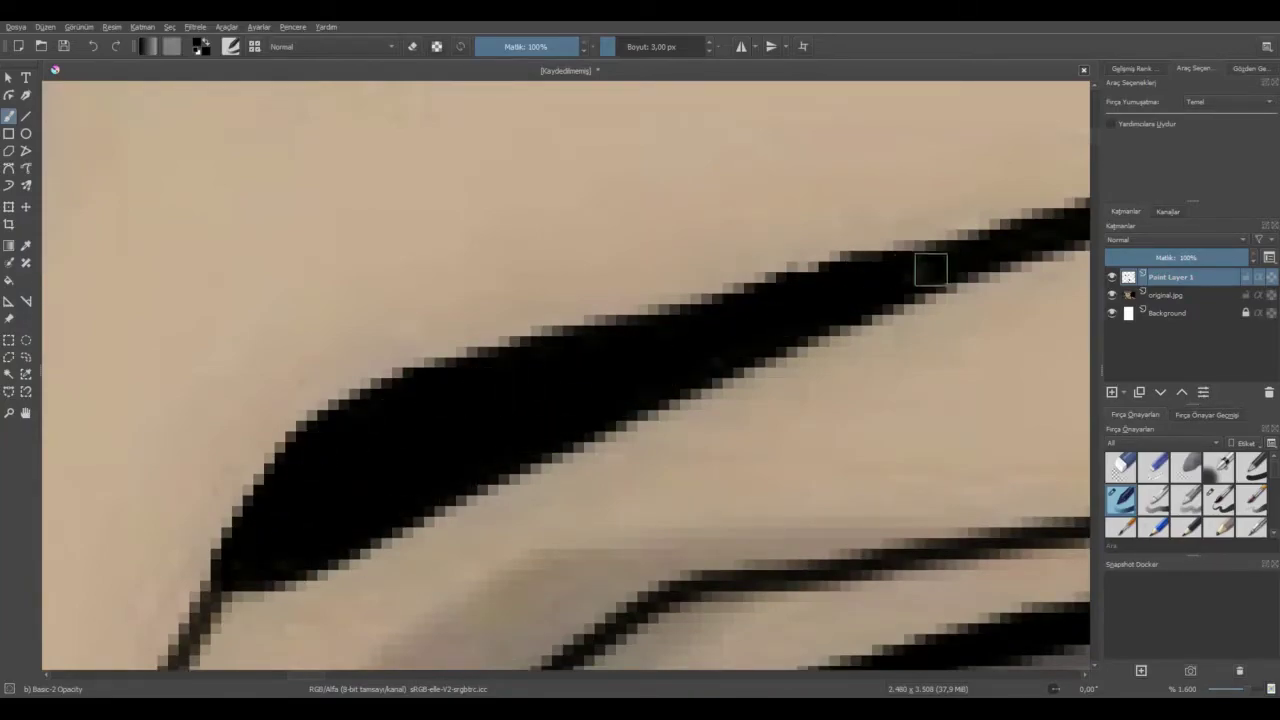
Trace the thin left tail of the dark nose marking and the rising left part of its upper edge.
scroll(900, 446, down, 12)
scroll(945, 500, up, 5)
scroll(551, 398, up, 6)
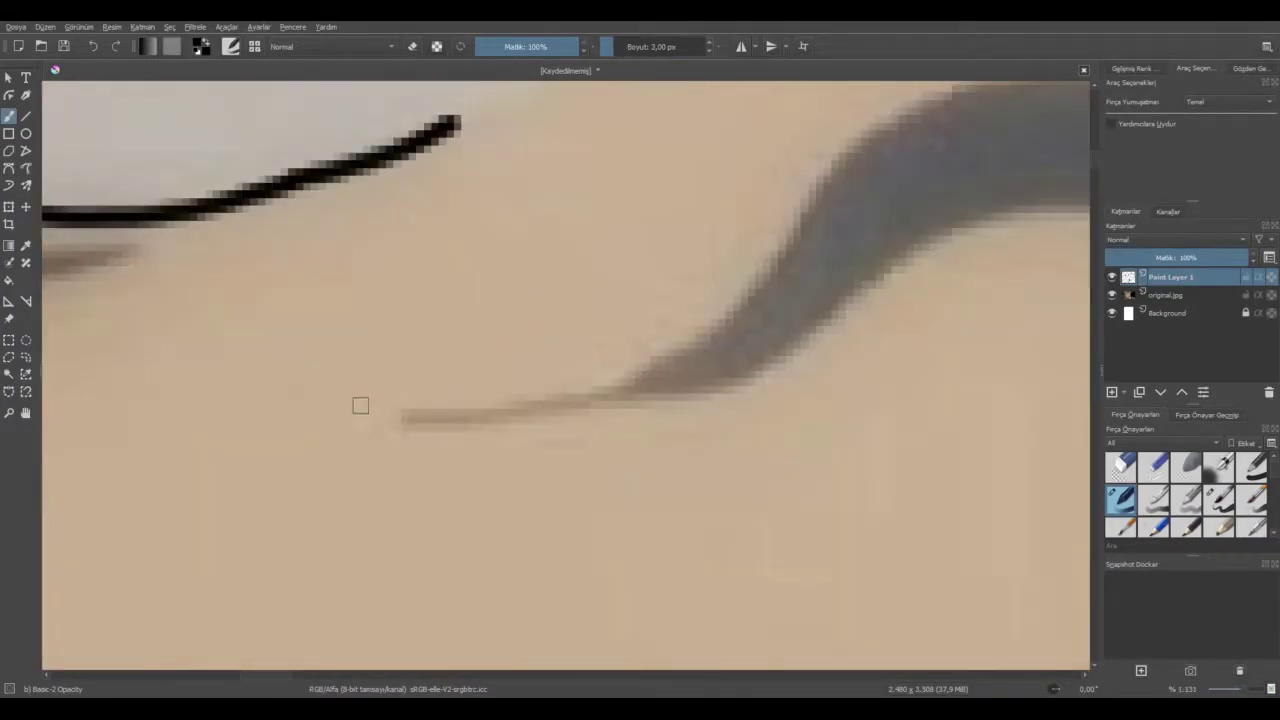
scroll(401, 391, up, 2)
key(bracketleft)
drag(385, 417, 467, 418)
key(bracketright)
mouse_move(690, 379)
mouse_down()
mouse_move(874, 264)
mouse_move(980, 98)
mouse_up()
Trace the nose marking's upper edge across the nose bridge line and down to its right tip.
scroll(1097, 183, up, 4)
scroll(627, 676, right, 6)
mouse_move(479, 405)
mouse_down()
mouse_move(691, 257)
mouse_move(926, 245)
mouse_up()
scroll(1037, 268, down, 3)
scroll(550, 426, up, 3)
mouse_move(545, 415)
mouse_down()
mouse_move(632, 482)
mouse_move(882, 612)
mouse_move(1003, 631)
mouse_up()
scroll(966, 679, right, 5)
scroll(1094, 447, down, 3)
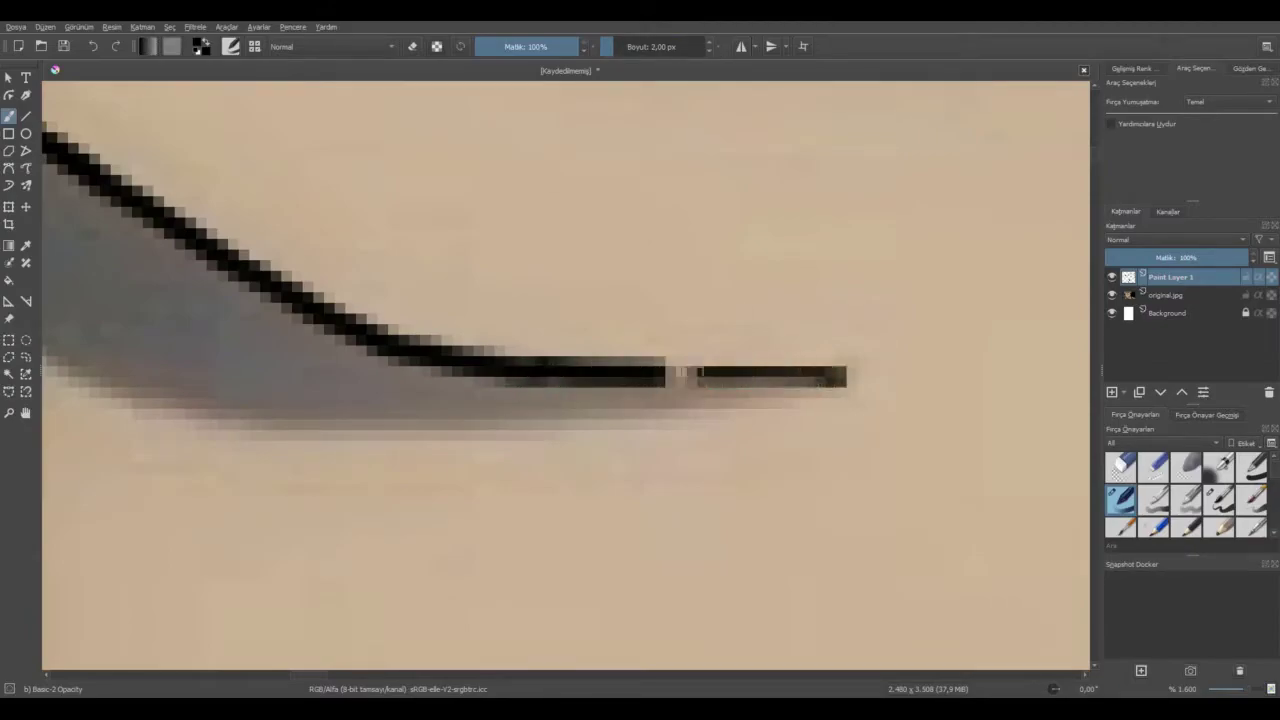
Trace the nose marking's lower edge from the right tip across the nose bridge back to the left tail.
drag(531, 414, 494, 412)
scroll(609, 677, right, 3)
scroll(609, 677, left, 10)
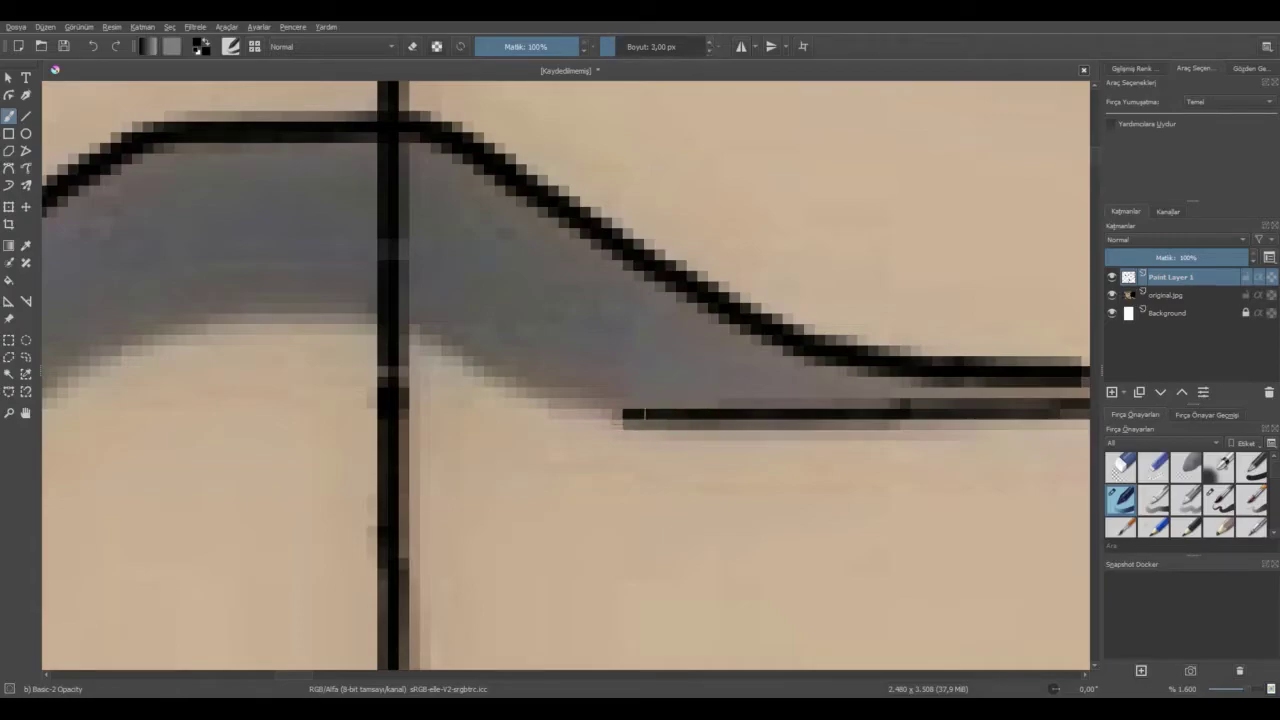
mouse_move(360, 312)
mouse_down()
mouse_move(143, 338)
mouse_move(46, 396)
mouse_up()
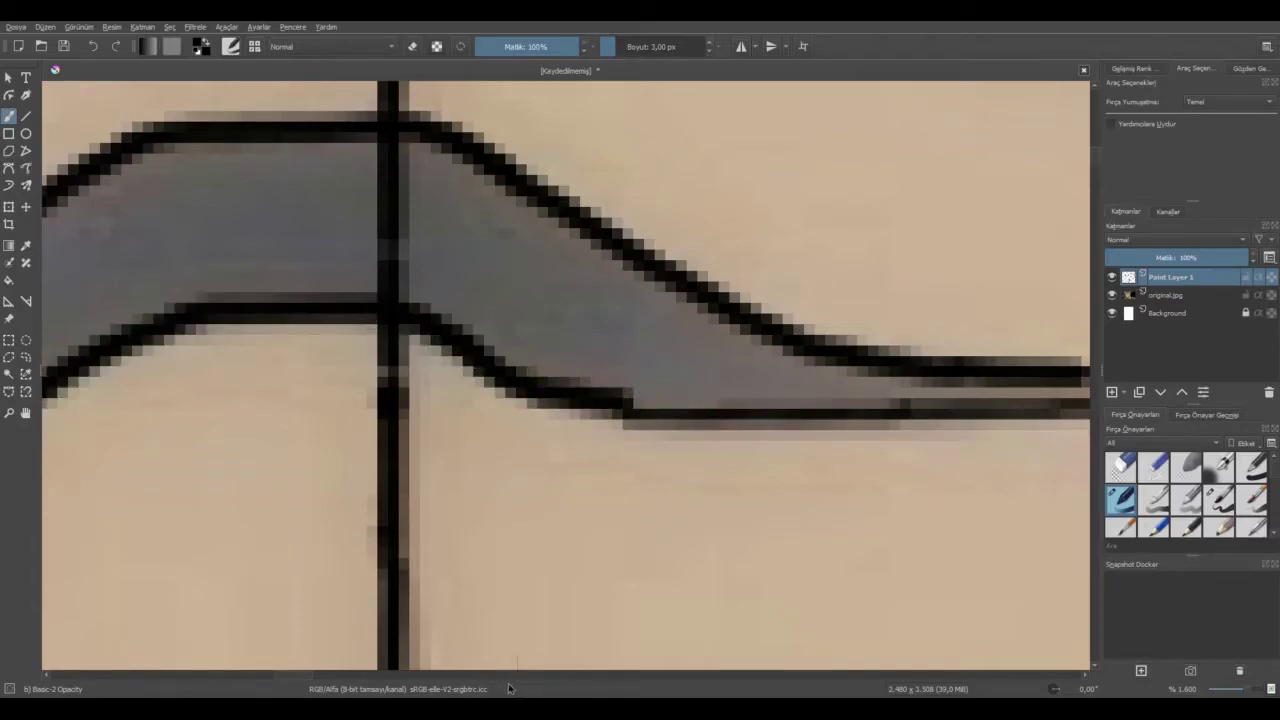
scroll(640, 537, down, 4)
scroll(475, 540, up, 5)
scroll(472, 540, down, 1)
mouse_move(768, 374)
mouse_down()
mouse_move(540, 556)
mouse_move(350, 573)
mouse_up()
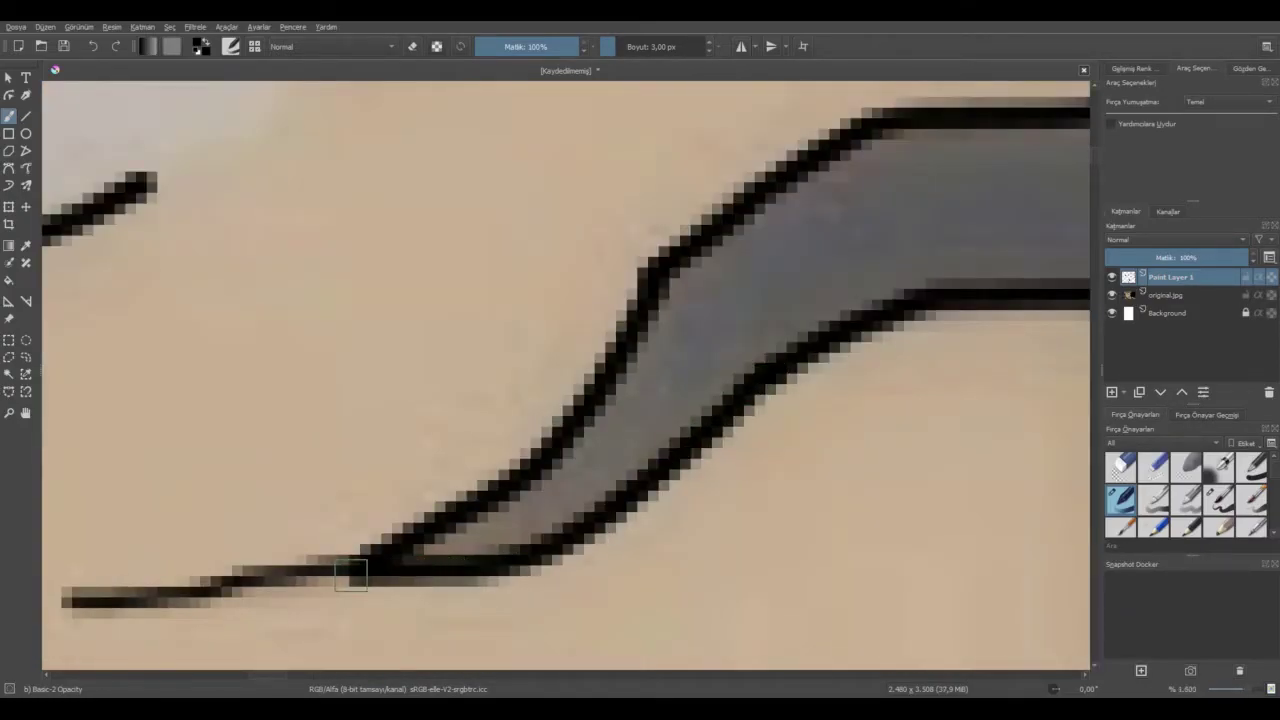
Try to fill the outlined nose marking with the Fill tool, and undo each fill.
key(minus)
key(minus)
key(minus)
click(9, 280)
click(692, 500)
click(93, 47)
click(692, 450)
click(93, 47)
scroll(1040, 491, up, 1)
scroll(1038, 491, down, 1)
scroll(1060, 491, up, 1)
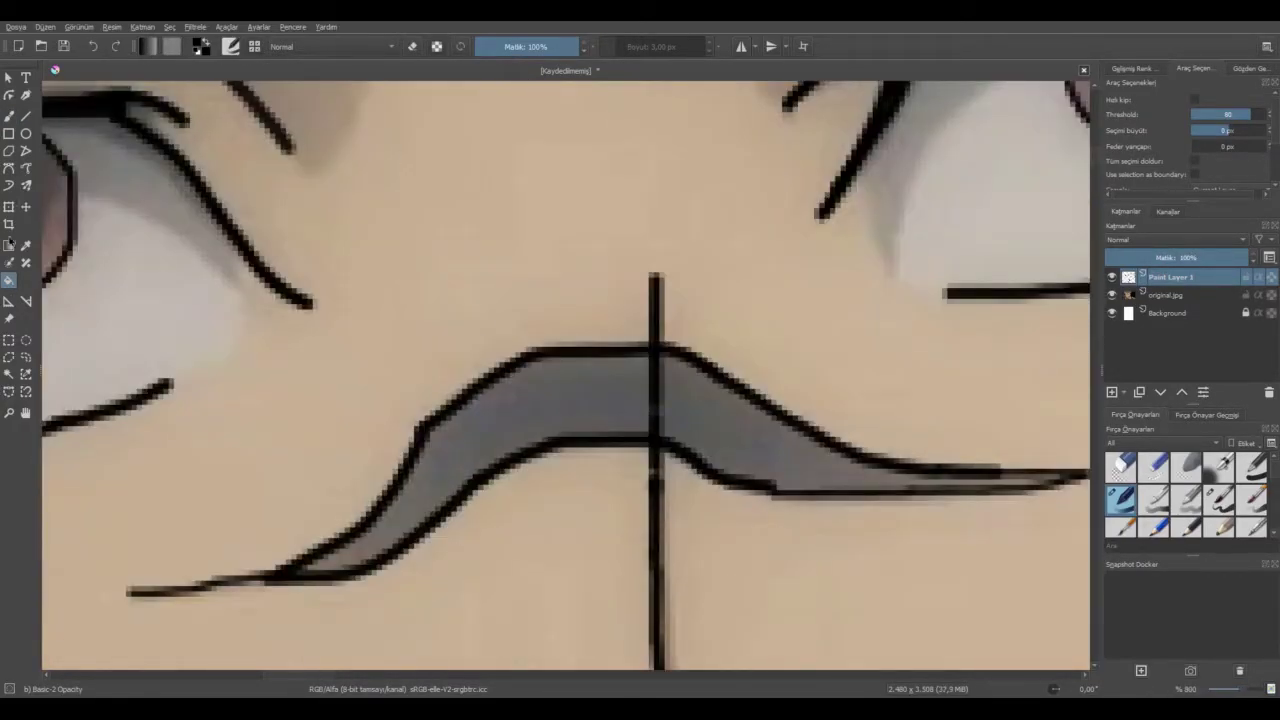
Paint the left half of the outlined nose marking solid black with the Airbrush Soft brush.
click(9, 133)
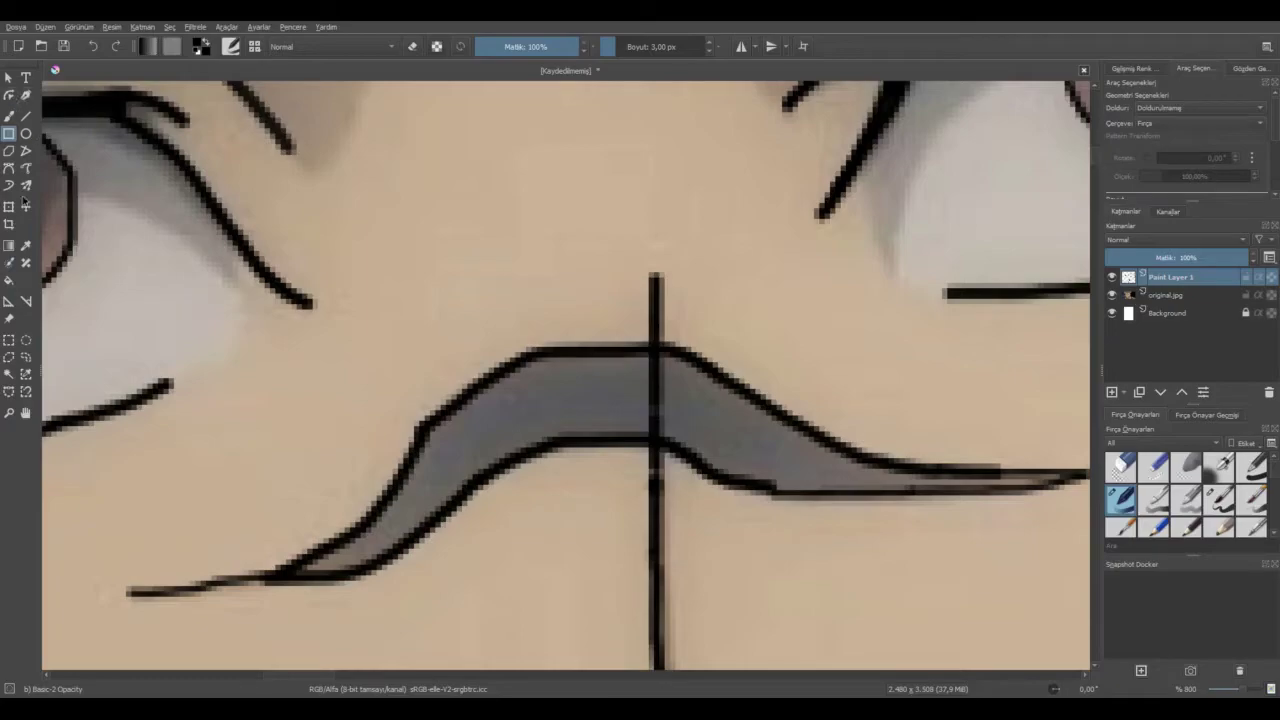
click(9, 116)
scroll(391, 498, up, 1)
scroll(646, 352, down, 1)
scroll(644, 357, up, 1)
click(1219, 467)
click(620, 359)
key(ctrl+z)
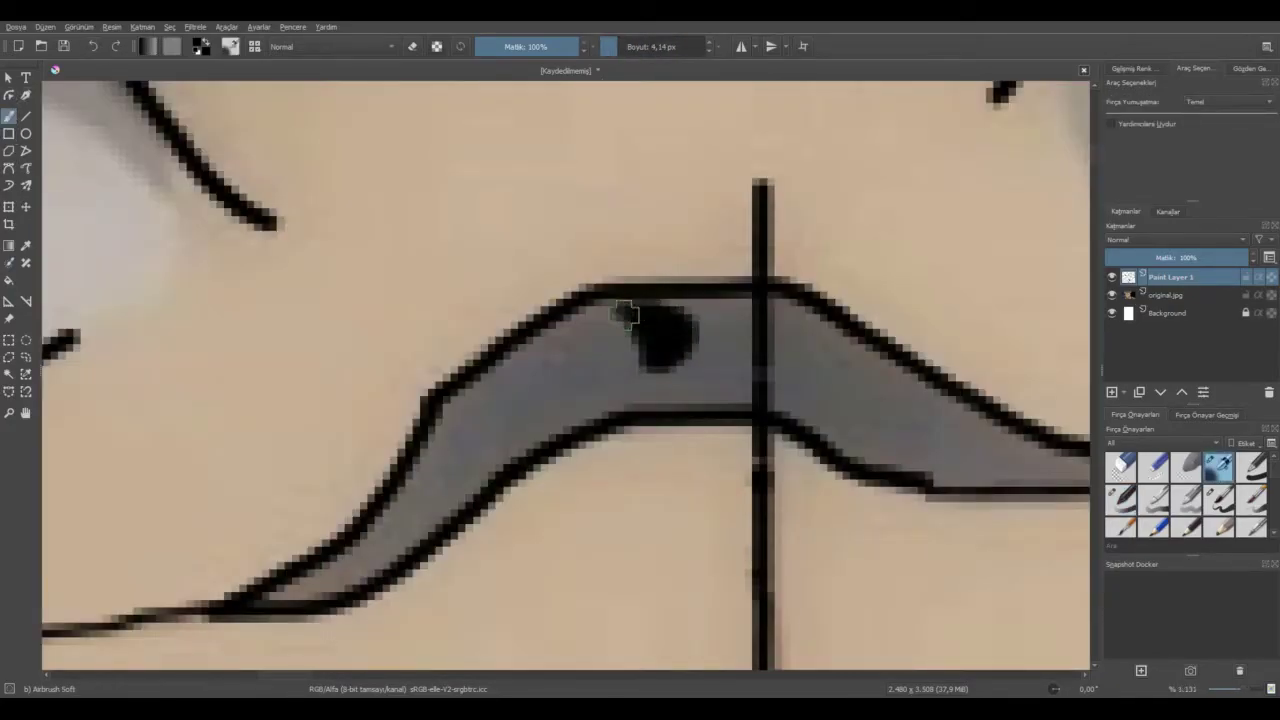
drag(563, 331, 314, 590)
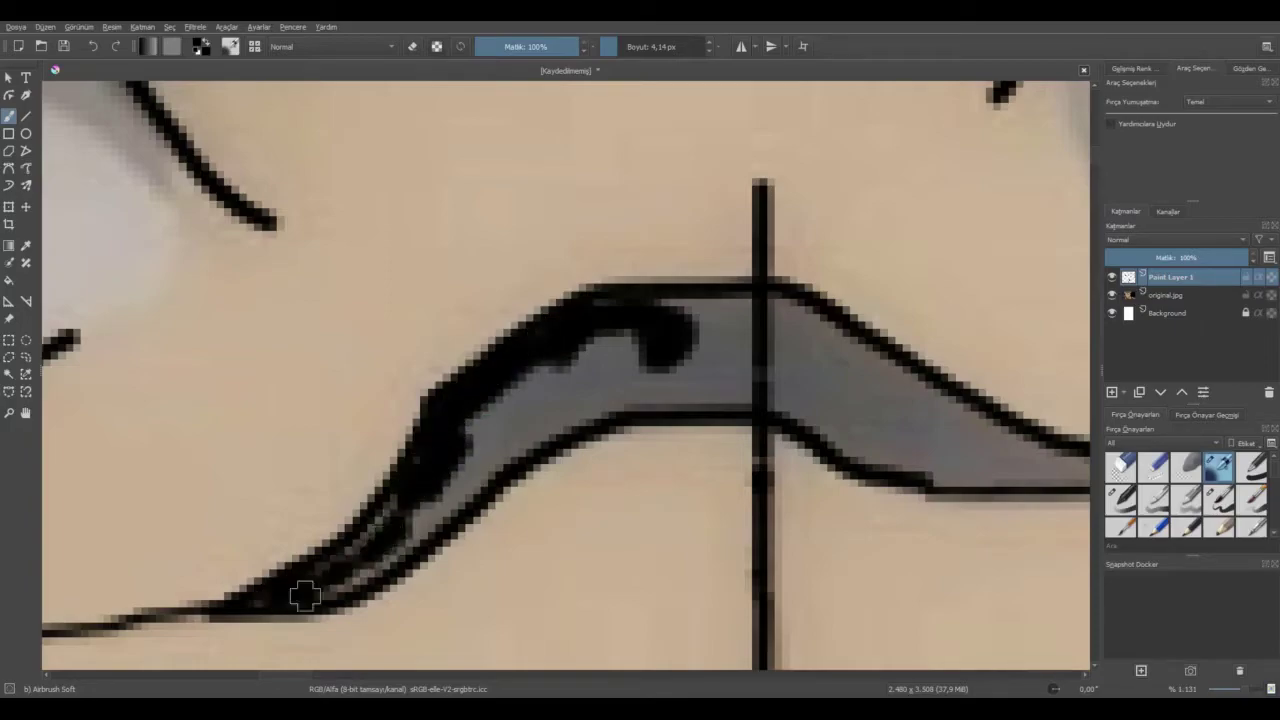
mouse_move(415, 530)
mouse_down()
mouse_move(557, 357)
mouse_move(495, 392)
mouse_up()
mouse_move(459, 501)
mouse_down()
mouse_move(591, 406)
mouse_move(615, 405)
mouse_up()
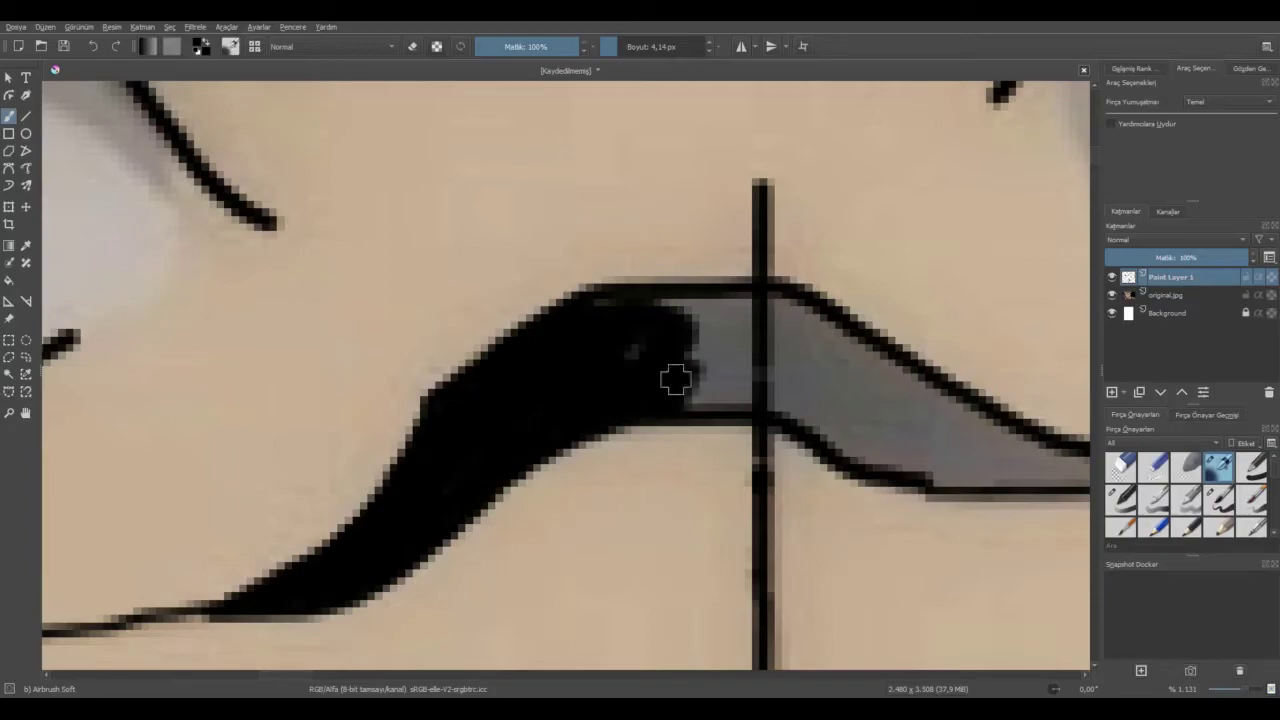
Paint the nose marking's right half black towards its tip and cover the gaps beside the nose bridge line.
mouse_move(1050, 465)
mouse_down()
mouse_move(879, 356)
mouse_move(826, 417)
mouse_move(886, 404)
mouse_up()
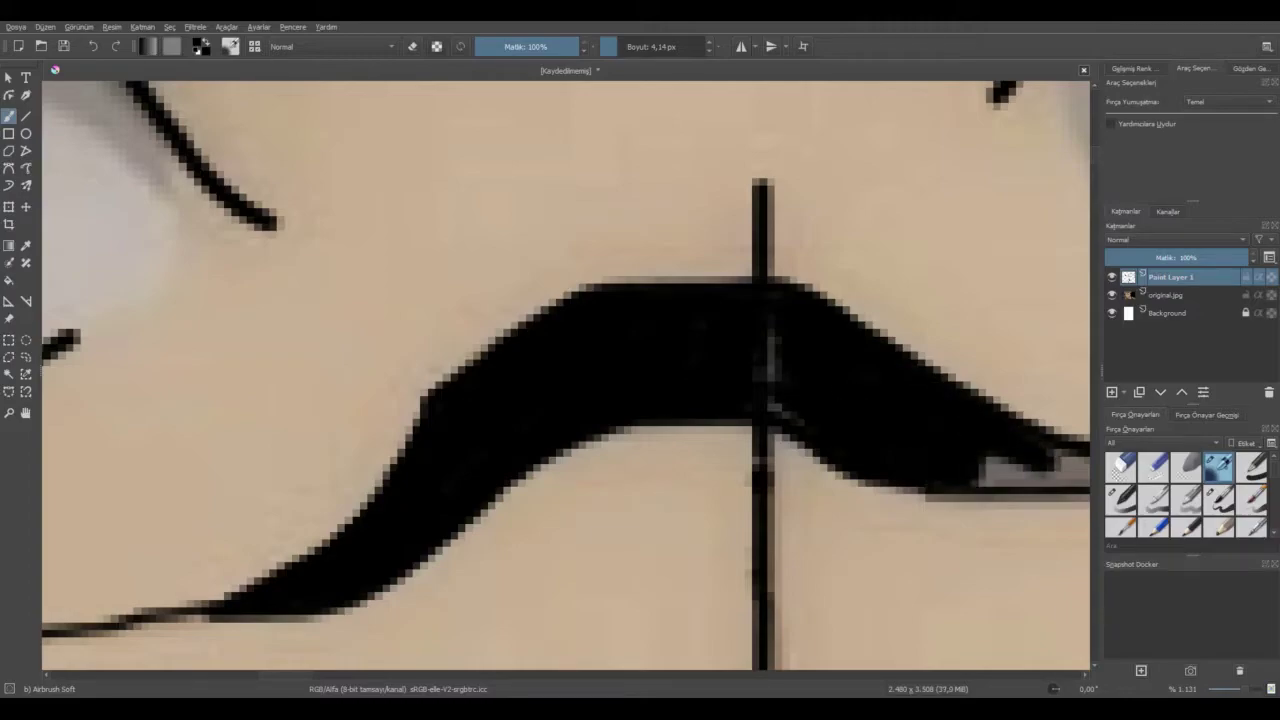
drag(290, 675, 310, 675)
drag(598, 476, 560, 483)
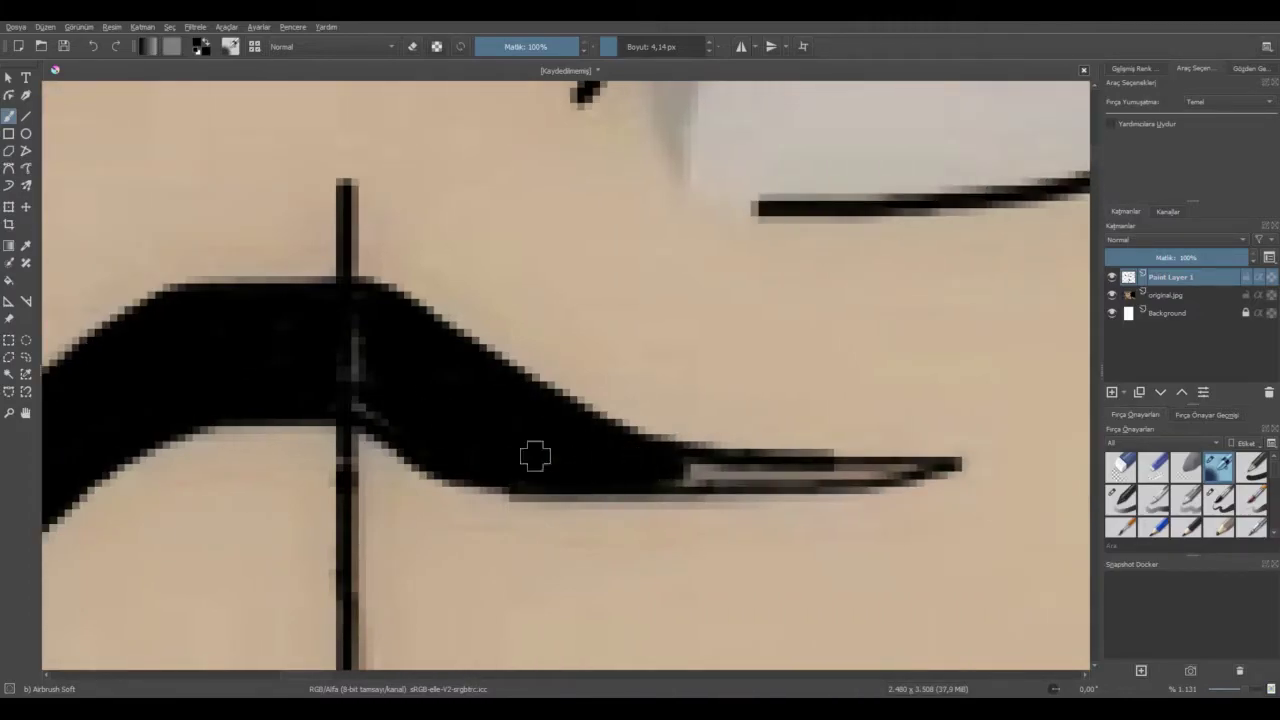
scroll(876, 472, down, 4)
scroll(590, 446, up, 5)
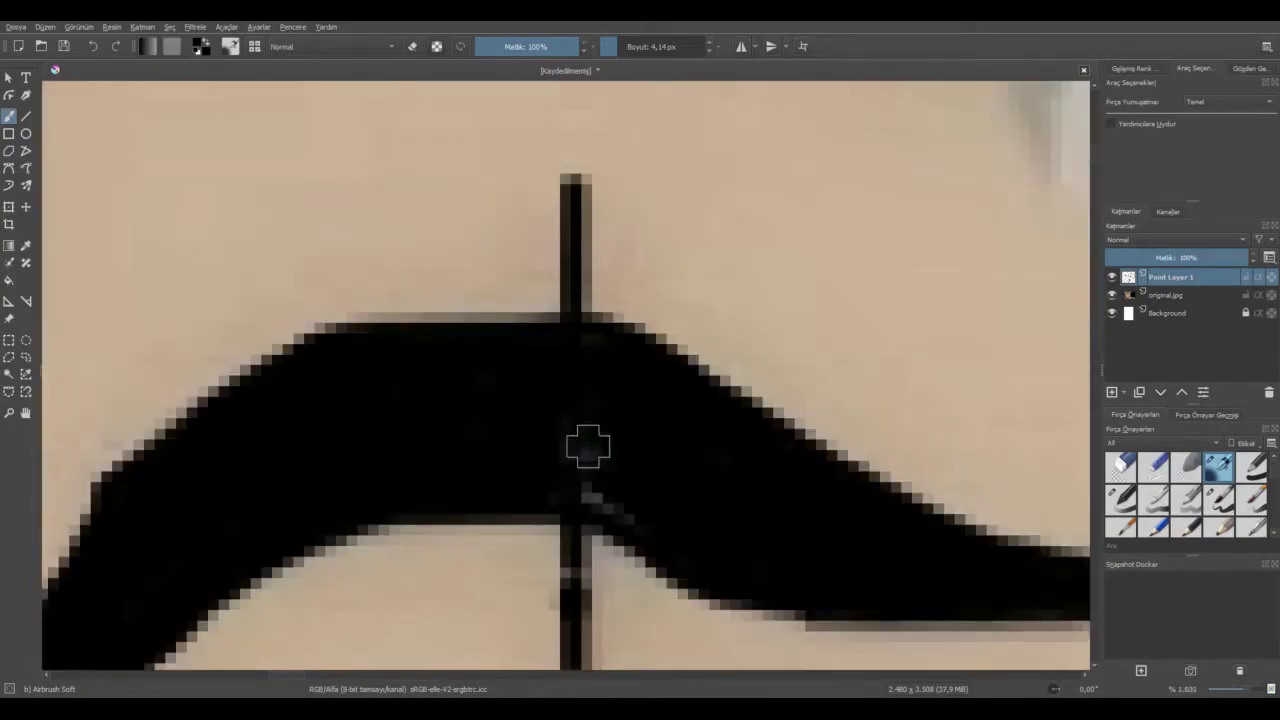
Trace the upper tip and outer edge of the left cheek marking with the Basic-2 Opacity brush.
scroll(565, 455, down, 5)
drag(1094, 298, 1094, 308)
drag(400, 675, 335, 675)
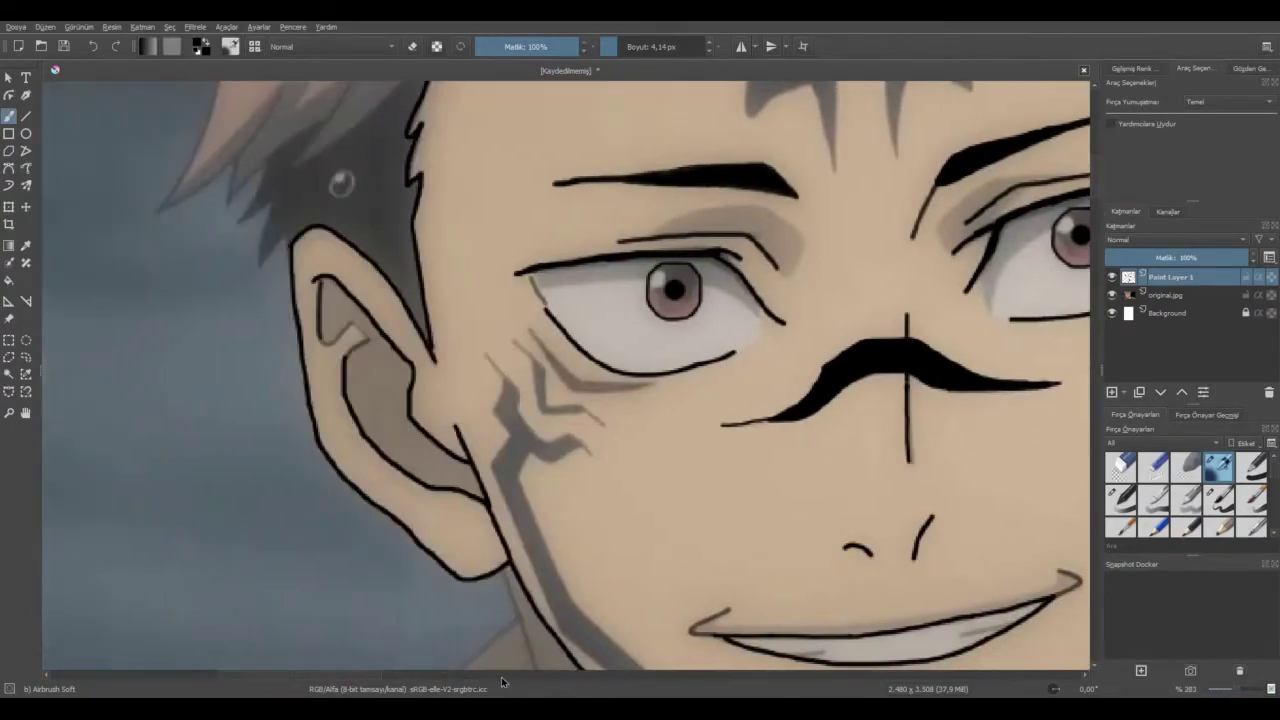
drag(1094, 306, 1094, 303)
scroll(561, 438, up, 5)
scroll(561, 438, down, 1)
click(1121, 498)
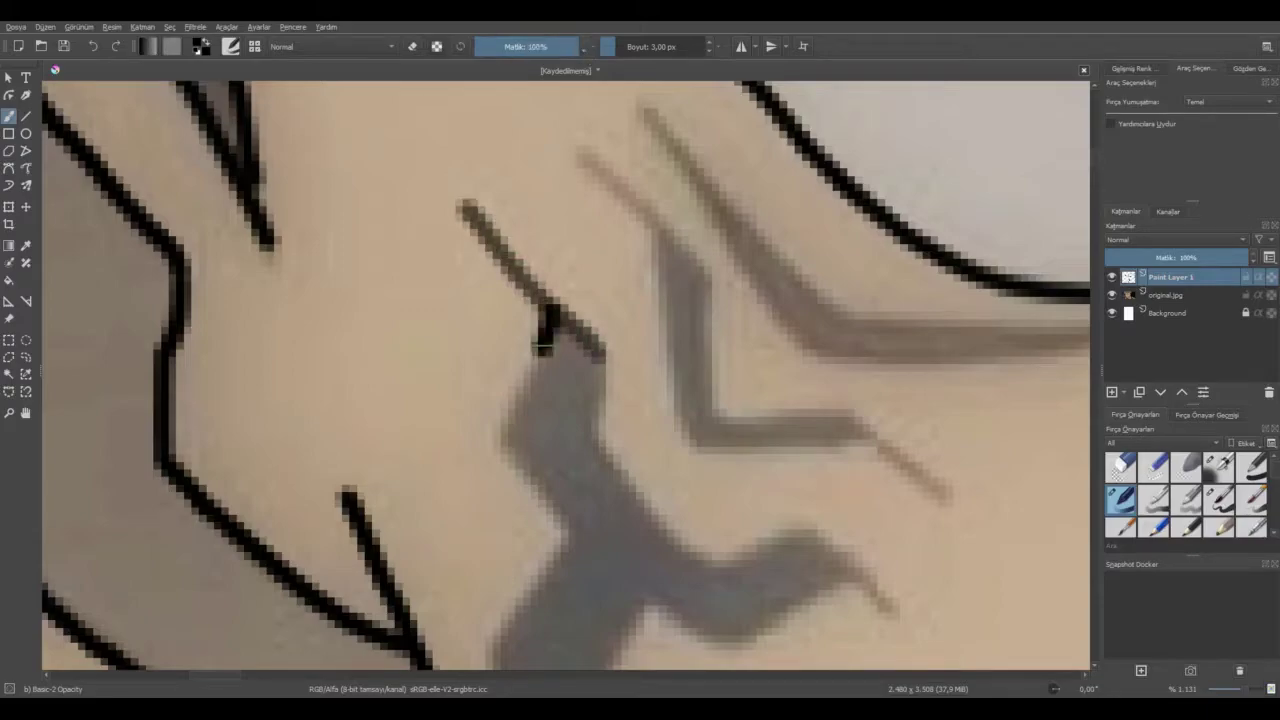
drag(1095, 220, 1095, 227)
drag(490, 204, 681, 668)
Continue the left cheek marking's outer edge down along the jawline towards the chin.
drag(1096, 226, 1096, 229)
scroll(702, 684, right, 3)
mouse_move(336, 202)
mouse_down()
mouse_move(396, 330)
mouse_move(486, 465)
mouse_move(742, 668)
mouse_up()
scroll(1095, 232, down, 3)
scroll(1095, 232, down, 2)
scroll(753, 683, right, 4)
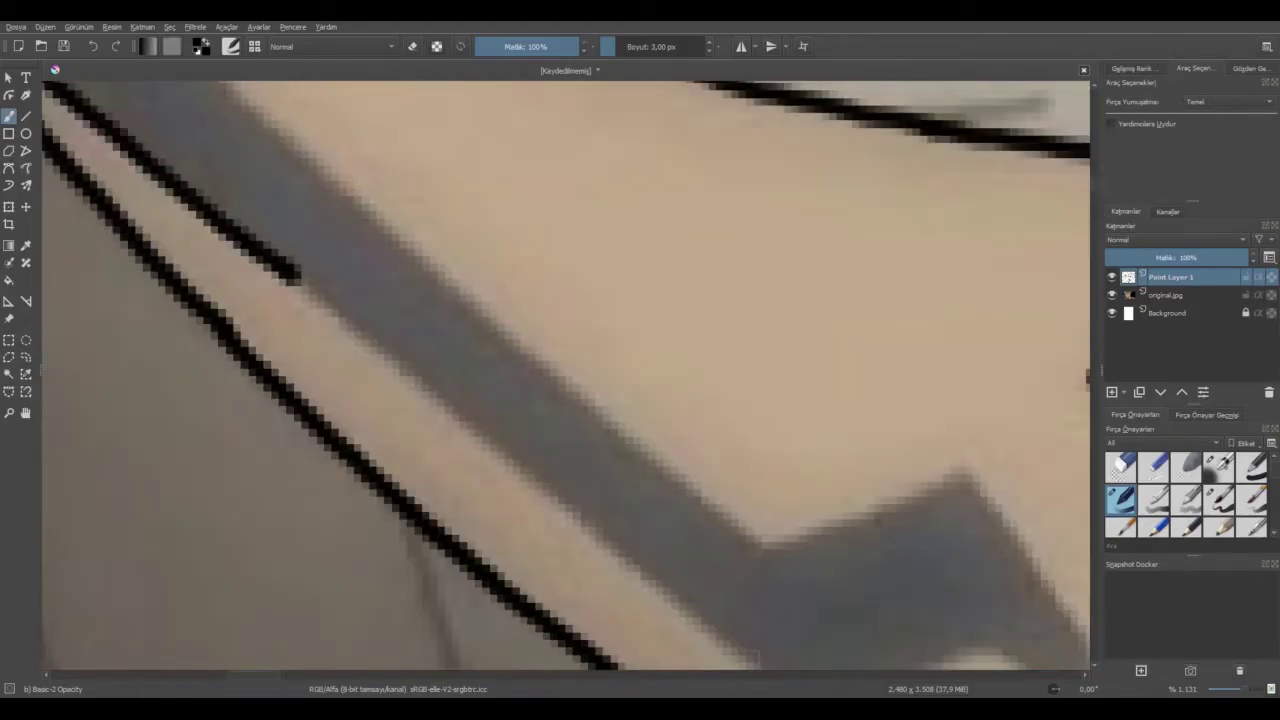
drag(293, 276, 705, 642)
key(ctrl+z)
drag(292, 276, 595, 535)
drag(748, 655, 752, 658)
Outline the zigzag end of the left cheek marking on the chin, including its pointed tip.
scroll(778, 500, down, 3)
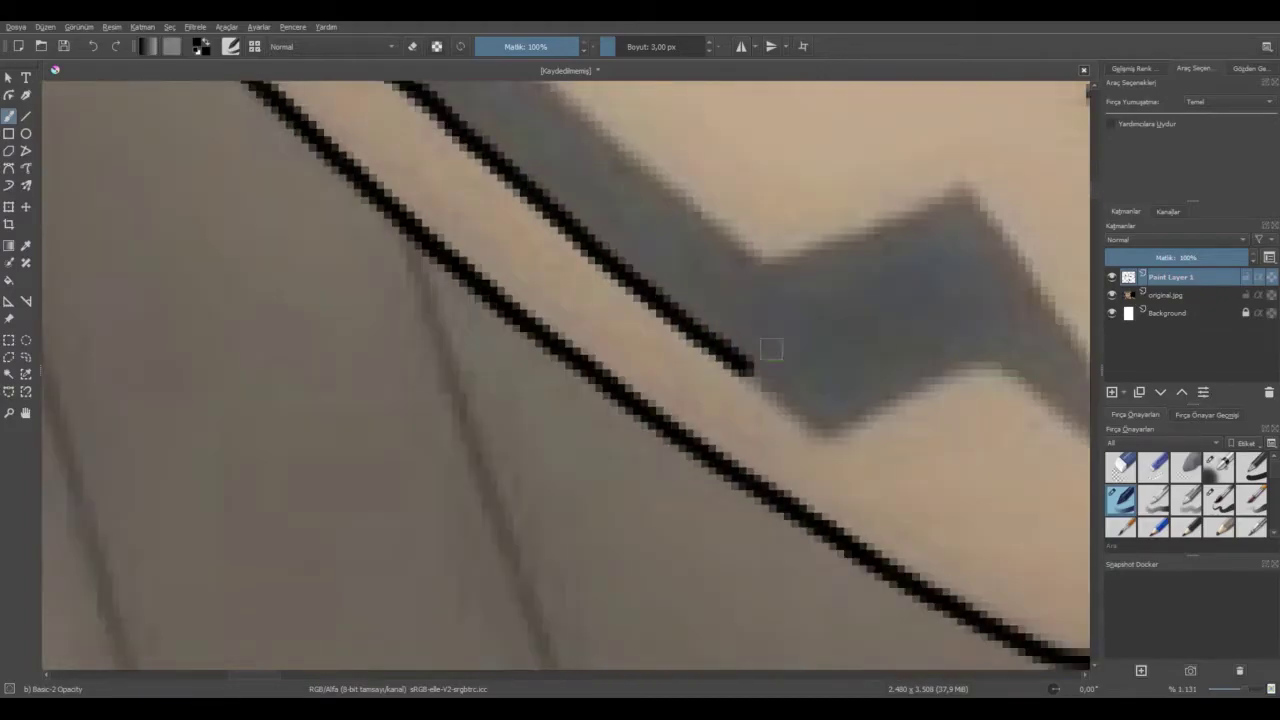
scroll(648, 608, right, 6)
scroll(648, 608, down, 1)
drag(447, 299, 566, 403)
drag(462, 207, 366, 82)
scroll(960, 223, up, 2)
scroll(960, 223, left, 6)
drag(966, 290, 817, 352)
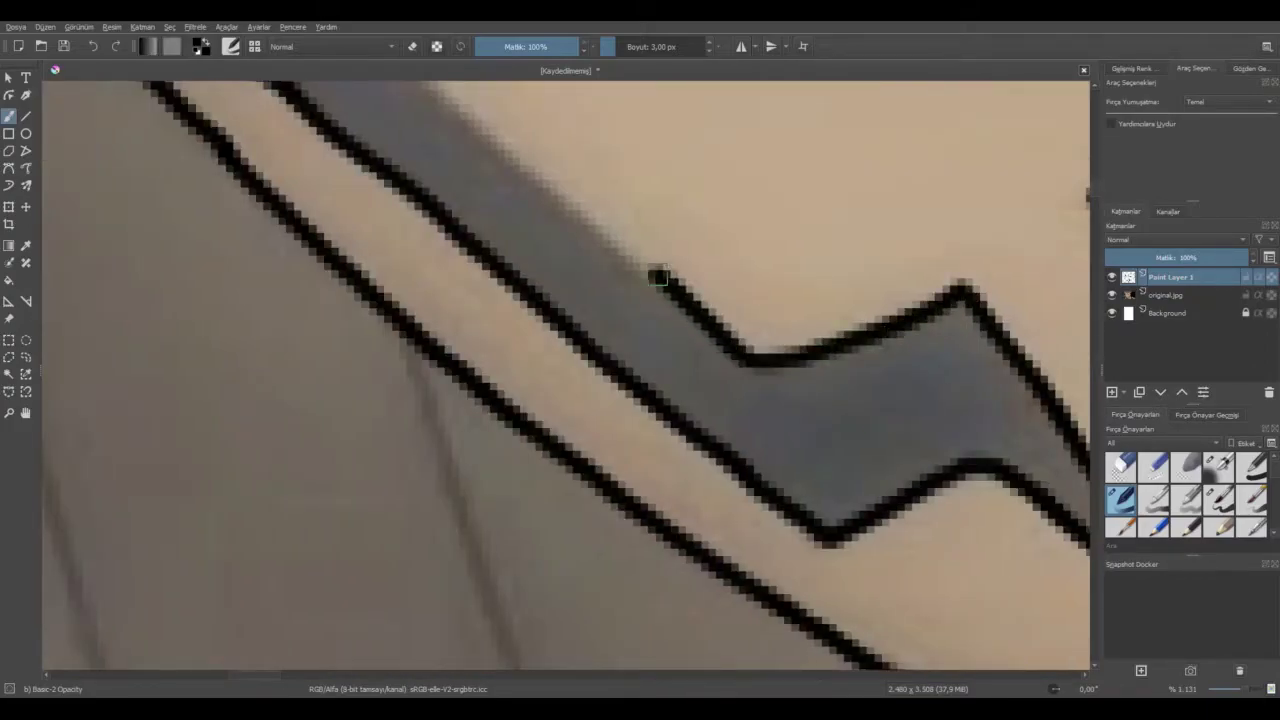
Trace the left cheek marking's inner edge from the chin zigzag up along the jaw to the cheek.
drag(542, 173, 469, 122)
scroll(640, 245, down, 7)
scroll(603, 208, up, 8)
mouse_move(886, 560)
mouse_down()
mouse_move(748, 415)
mouse_move(462, 148)
mouse_up()
scroll(545, 250, down, 6)
scroll(500, 176, up, 5)
drag(760, 556, 745, 541)
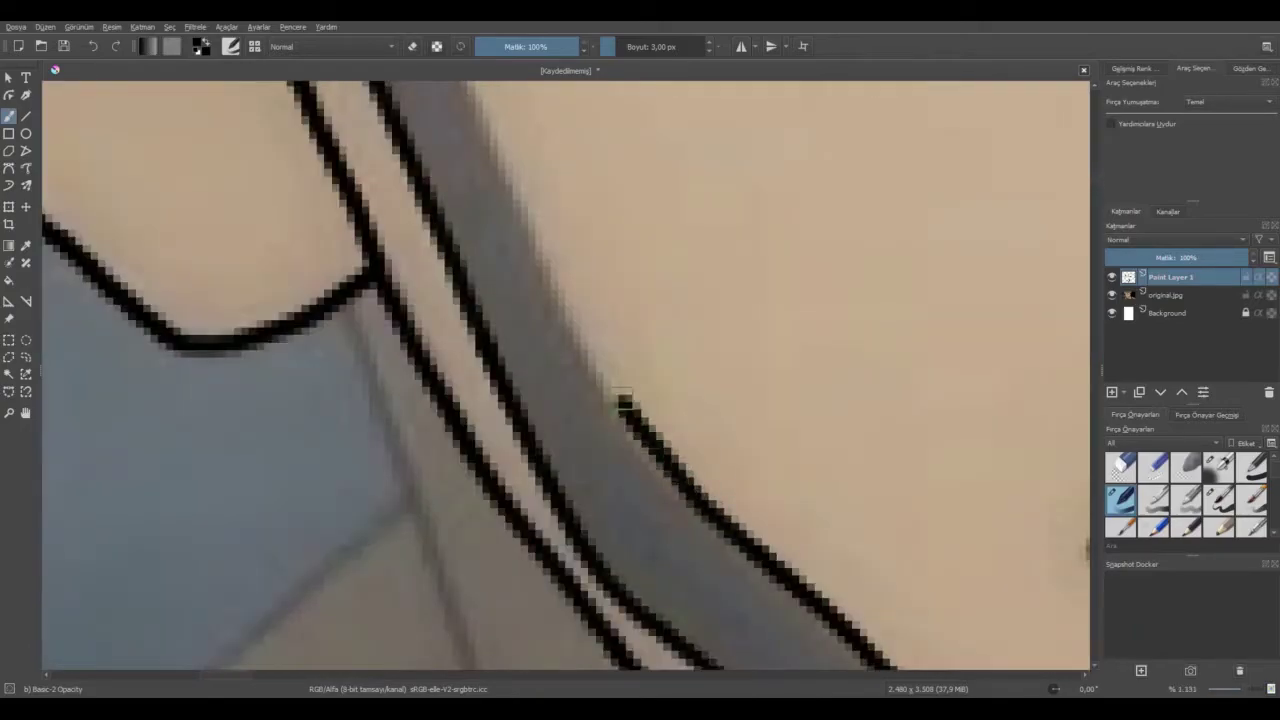
scroll(625, 404, down, 3)
scroll(652, 505, up, 3)
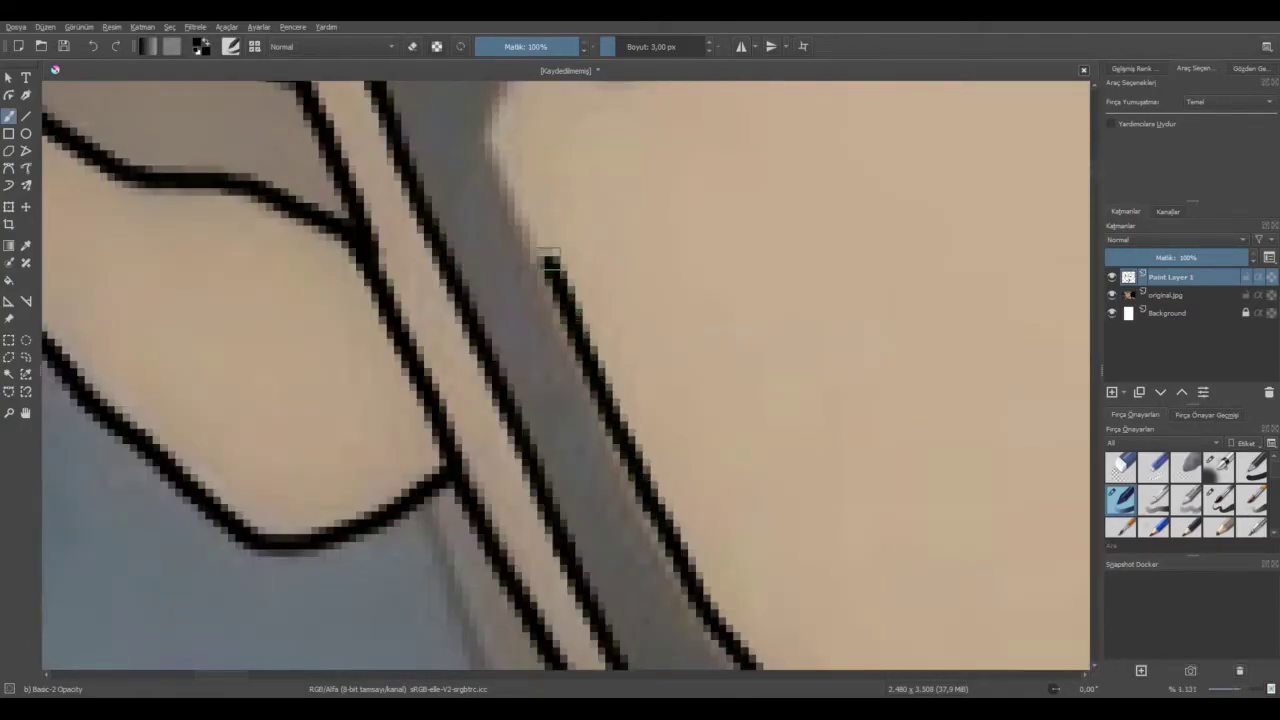
Outline the short side branch of the left cheek marking and close the outline at its upper tip.
scroll(549, 262, down, 3)
scroll(615, 455, up, 3)
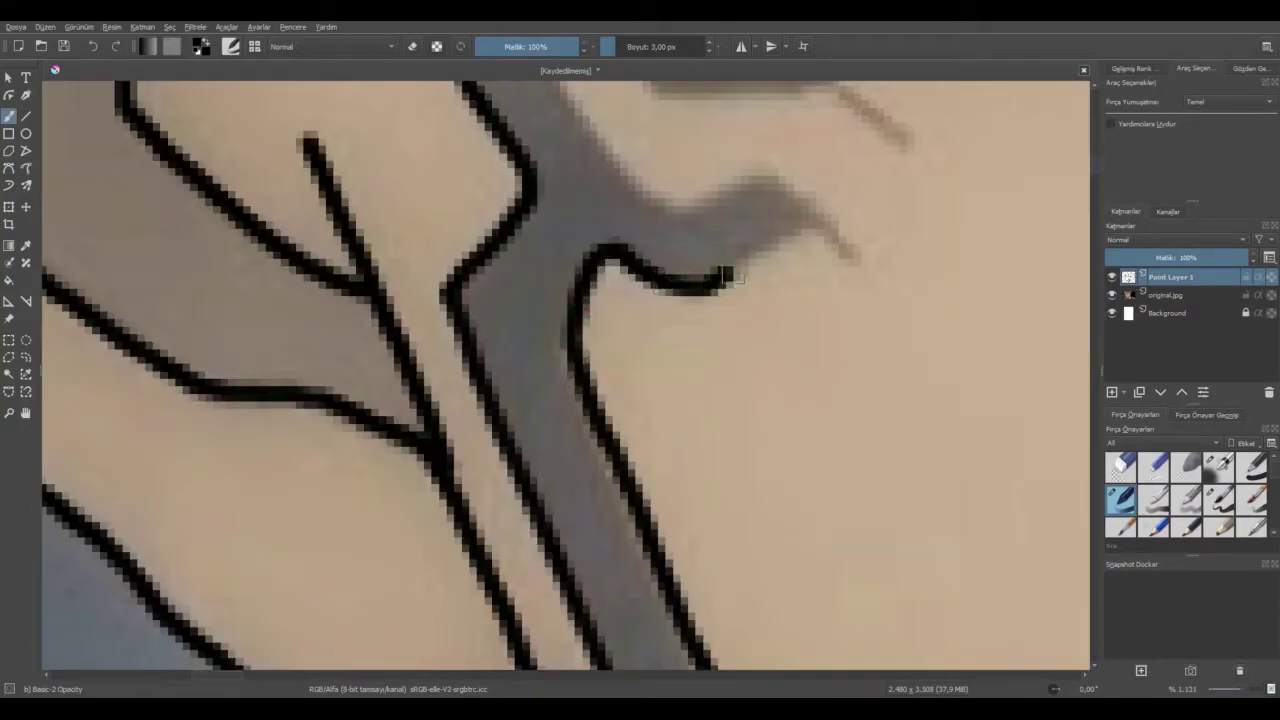
scroll(612, 153, up, 2)
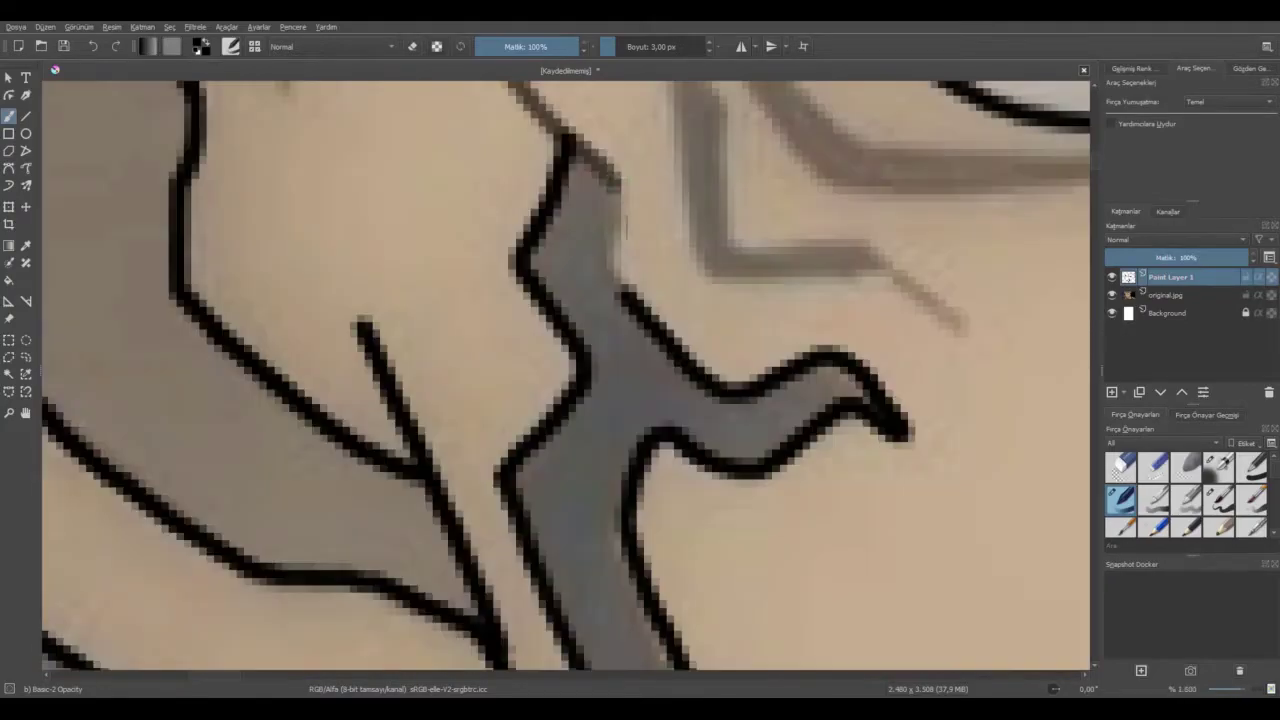
drag(609, 171, 574, 142)
scroll(680, 425, down, 3)
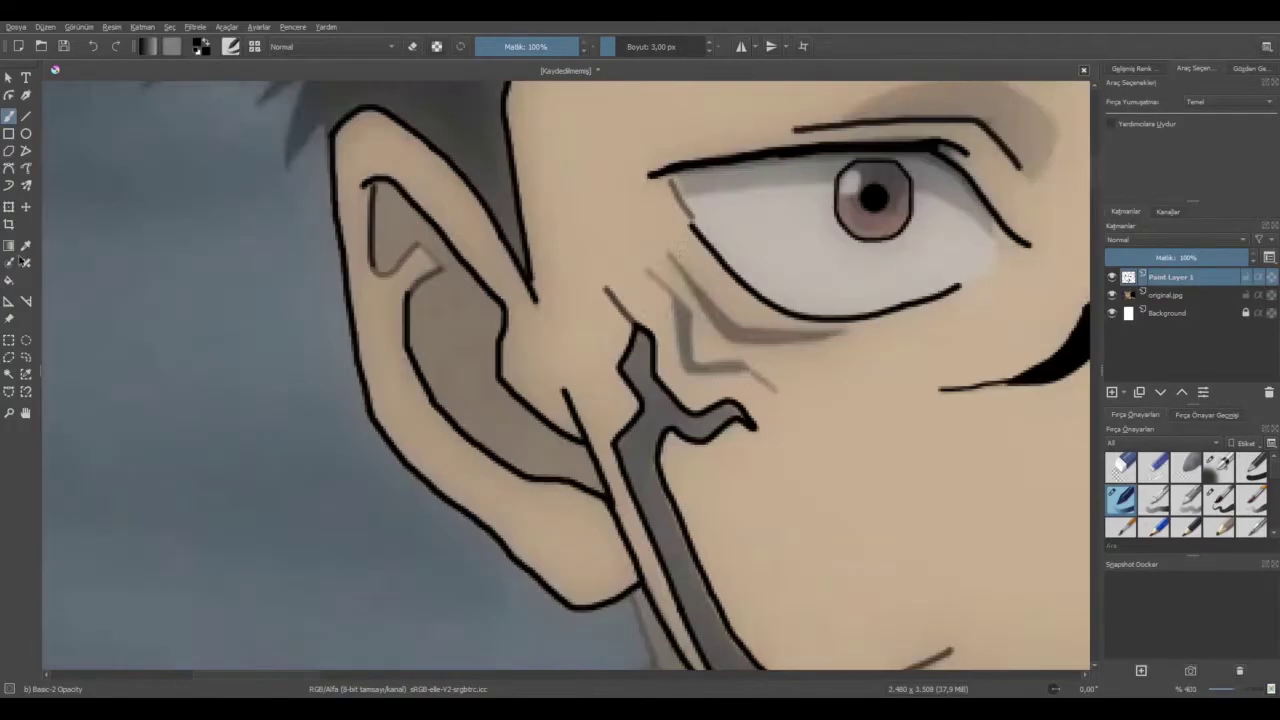
Fill the outlined left cheek and jaw marking with black using the Fill tool.
click(9, 280)
click(646, 492)
scroll(757, 573, down, 3)
scroll(852, 678, right, 8)
scroll(1093, 413, down, 5)
Outline the small left wedge marking on the chin and fill it with black.
scroll(616, 550, up, 7)
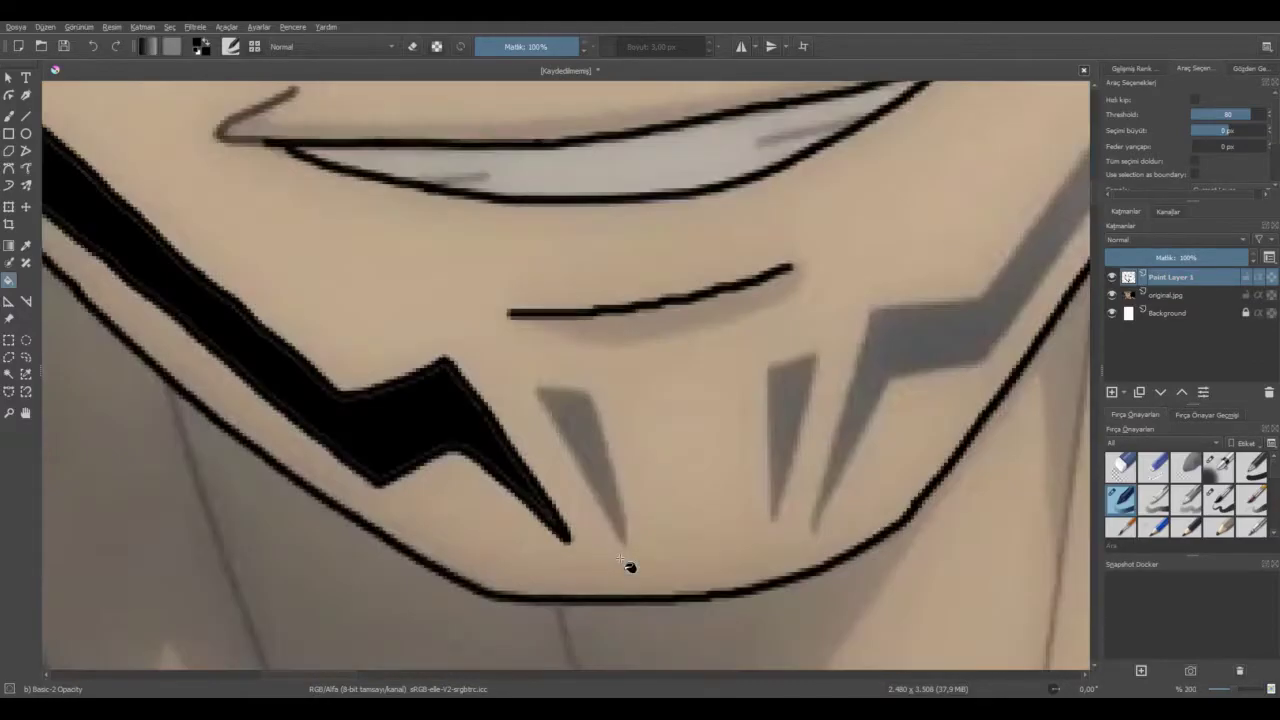
key(b)
mouse_move(447, 184)
mouse_down()
mouse_move(621, 516)
mouse_move(688, 607)
mouse_move(684, 530)
mouse_move(606, 243)
mouse_move(538, 170)
mouse_move(440, 182)
mouse_up()
key(f)
scroll(753, 459, down, 2)
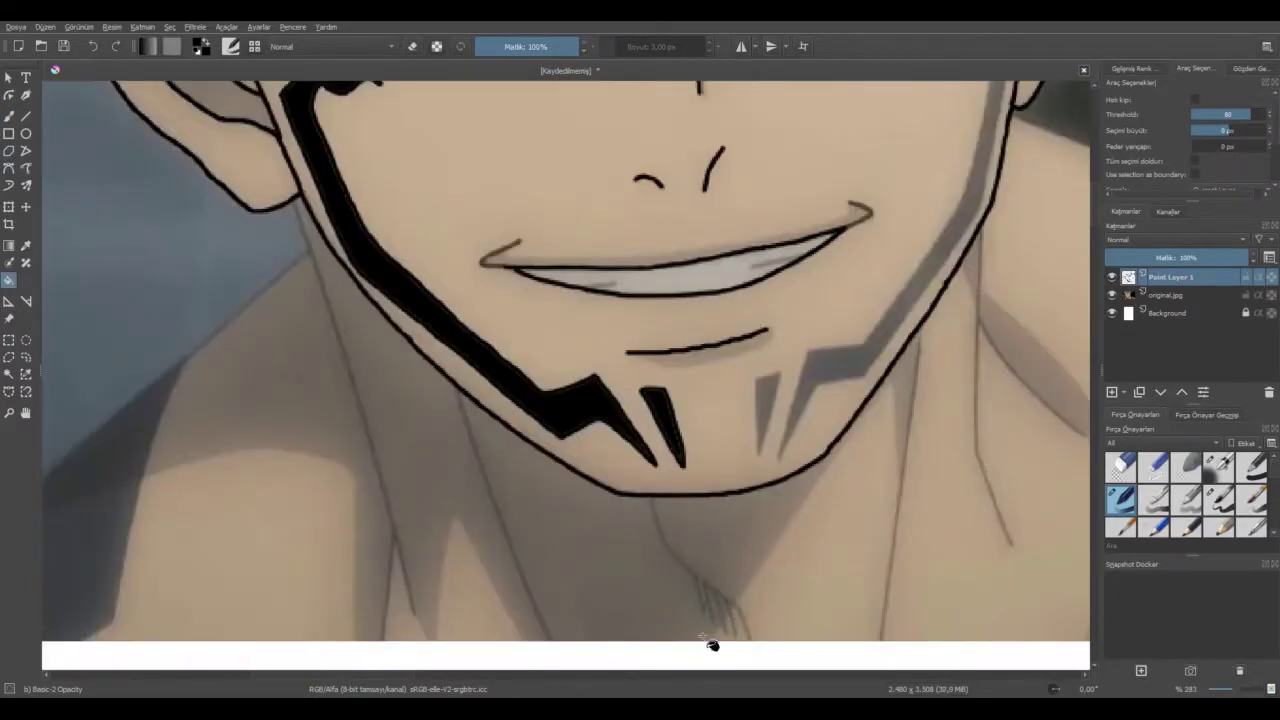
Brush black over the thin gaps between outline and fill inside the left chin wedge.
scroll(738, 597, down, 6)
scroll(552, 500, up, 10)
key(b)
mouse_move(385, 304)
mouse_down()
mouse_move(594, 554)
mouse_move(540, 560)
mouse_up()
scroll(640, 558, down, 2)
scroll(610, 640, up, 3)
drag(657, 388, 723, 624)
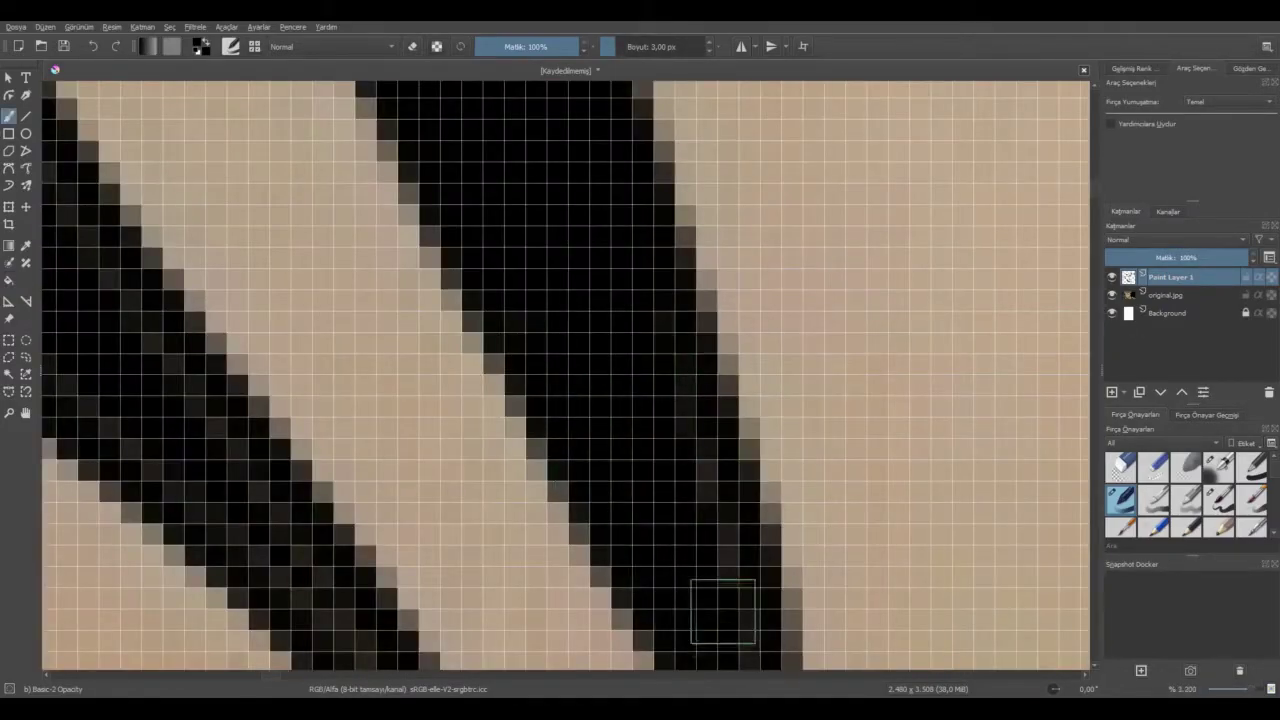
scroll(723, 623, down, 4)
Outline the small right wedge marking on the chin, fill it with black and brush over its remaining gaps.
scroll(1043, 309, up, 2)
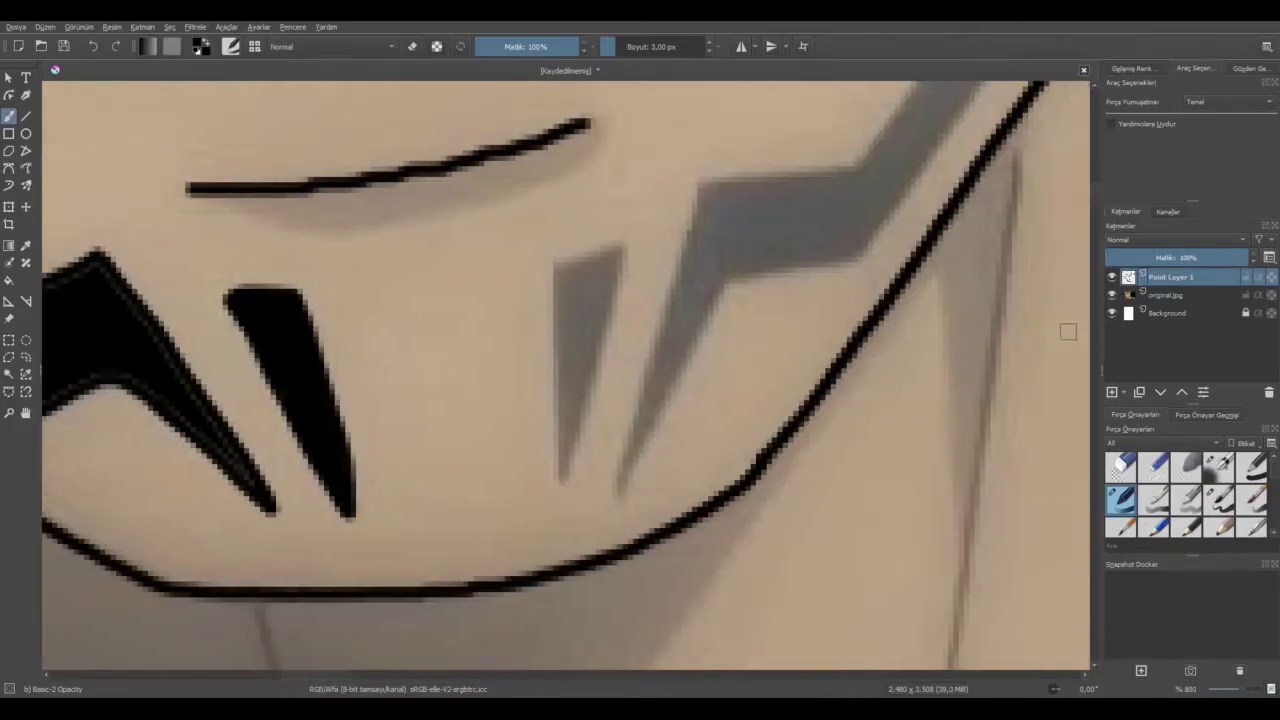
scroll(1067, 334, down, 2)
scroll(566, 525, up, 3)
drag(565, 532, 637, 295)
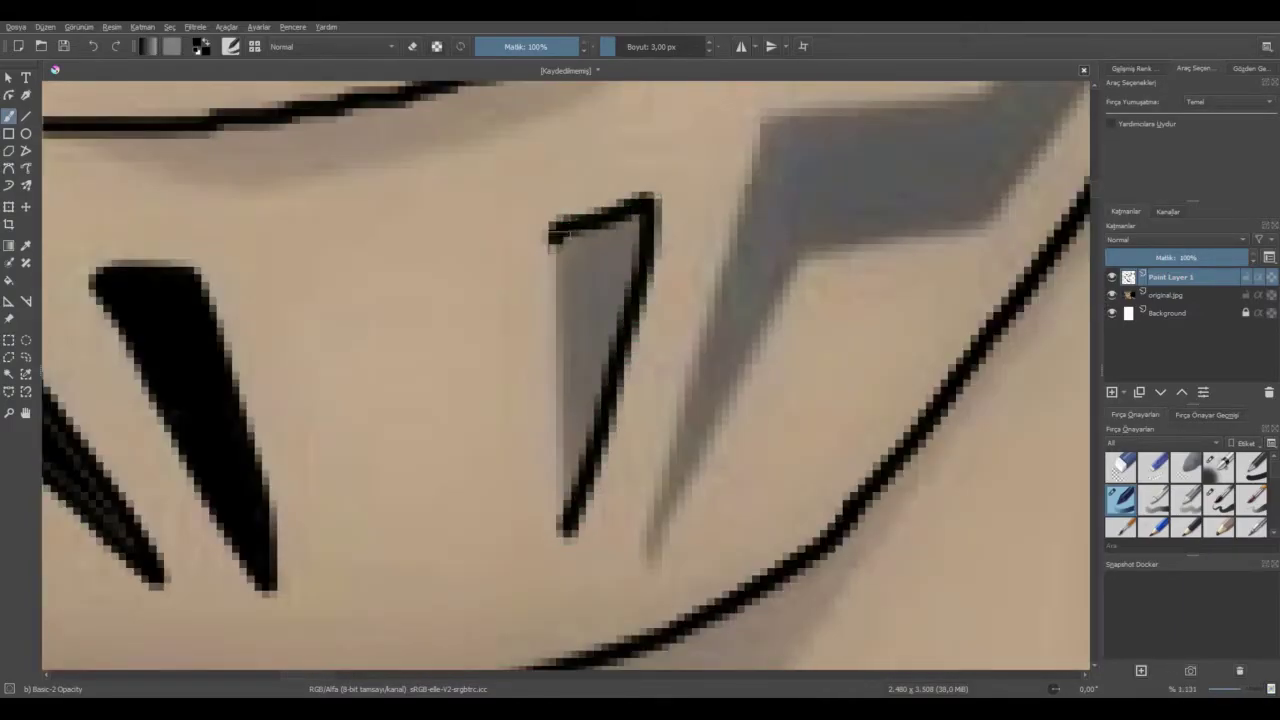
key(f)
click(597, 262)
key(b)
scroll(599, 249, up, 3)
mouse_move(583, 223)
mouse_down()
mouse_move(526, 261)
mouse_move(533, 503)
mouse_up()
Trace both edges of the right jaw marking's zigzag end, from its pointed chin tip to the jaw stripe.
scroll(531, 502, down, 1)
drag(637, 450, 654, 337)
scroll(1097, 316, down, 4)
mouse_move(530, 375)
mouse_down()
mouse_move(531, 517)
mouse_move(663, 126)
mouse_up()
scroll(688, 390, down, 3)
scroll(1097, 327, up, 4)
scroll(1095, 325, down, 5)
scroll(1096, 328, up, 3)
scroll(1098, 335, down, 1)
scroll(553, 437, up, 5)
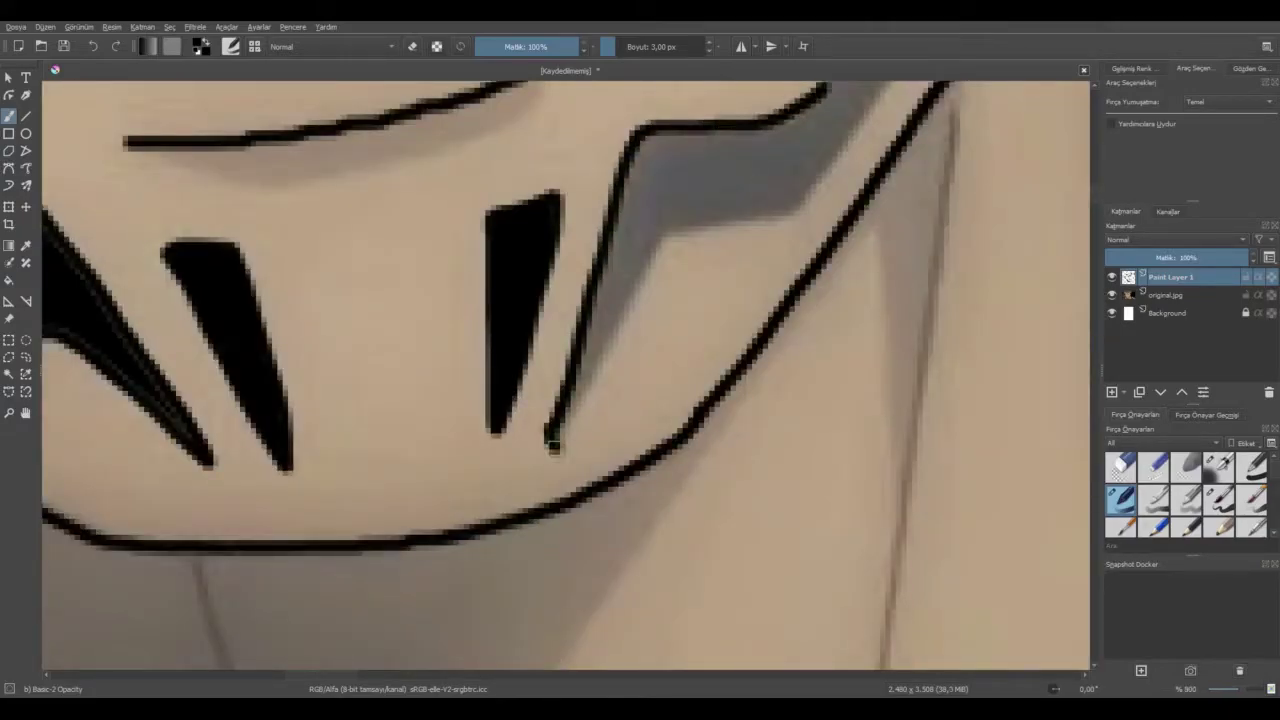
scroll(831, 284, down, 3)
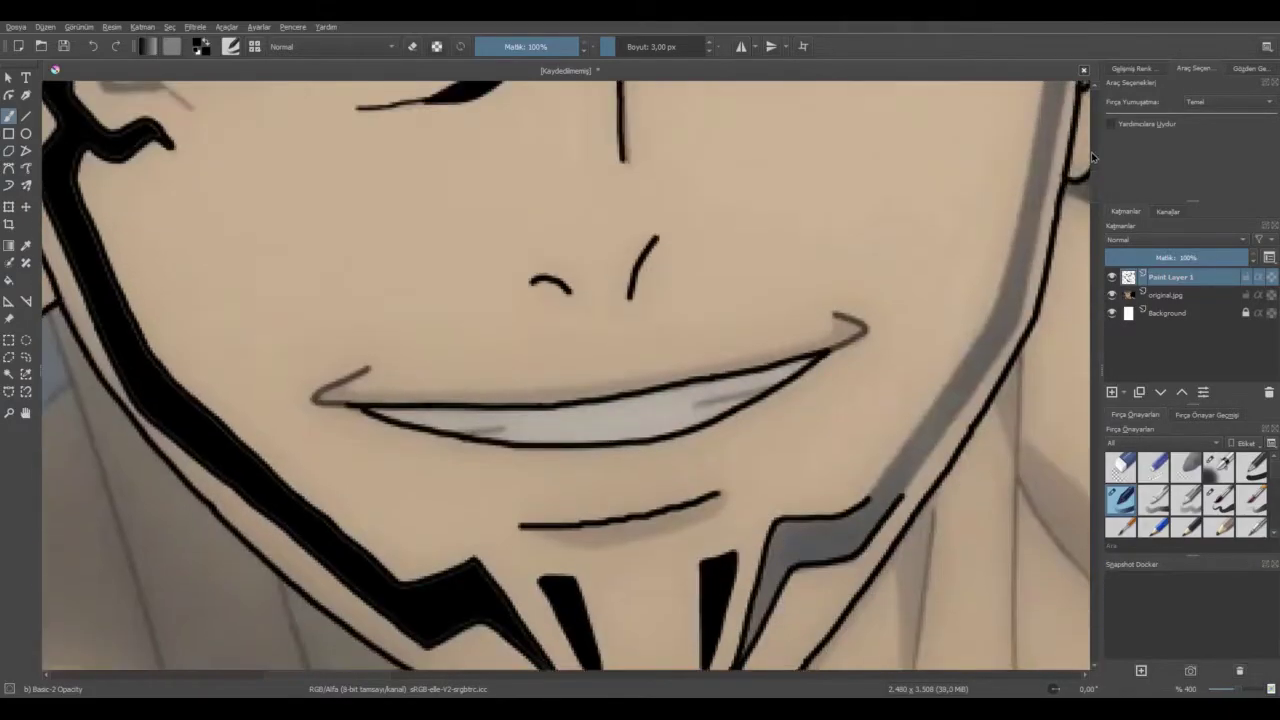
Trace the edges of the right jaw marking's stripe from the zigzag up along the jawline past the mouth corner.
scroll(514, 578, up, 4)
drag(370, 605, 459, 458)
click(94, 50)
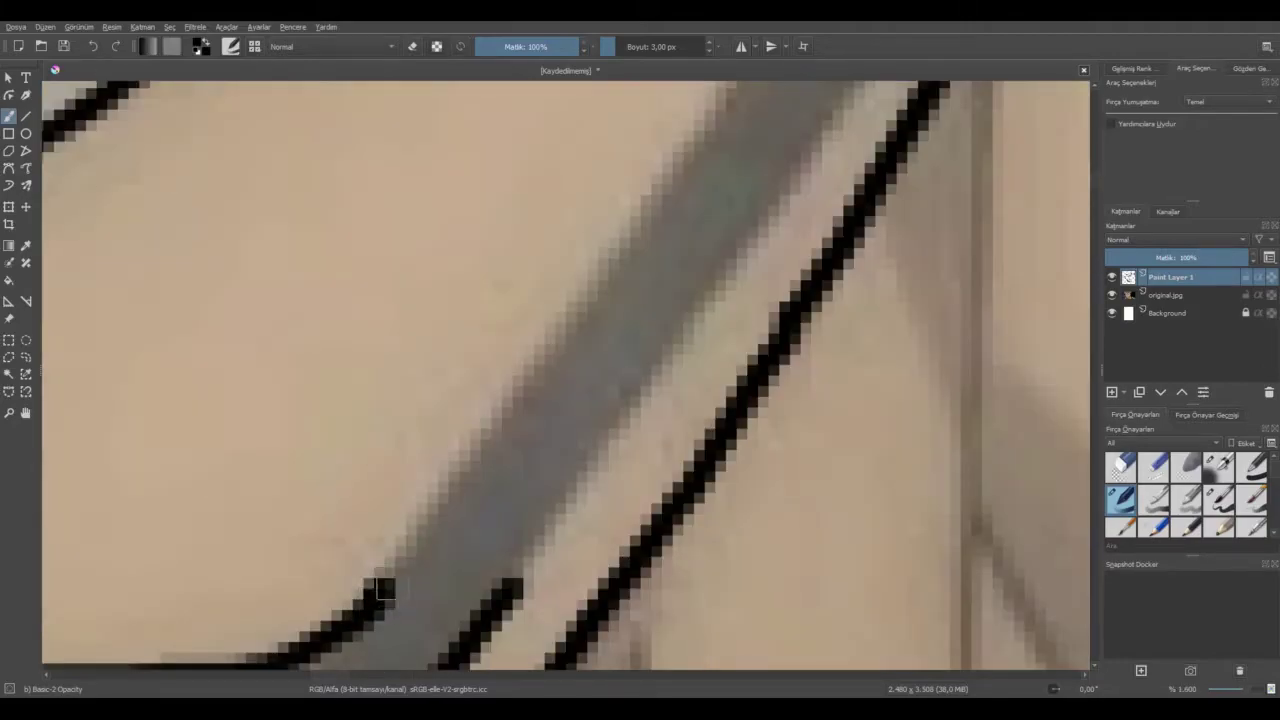
drag(378, 605, 693, 160)
drag(520, 580, 848, 106)
scroll(780, 300, up, 5)
mouse_move(717, 518)
mouse_down()
mouse_move(753, 488)
mouse_move(895, 267)
mouse_move(928, 128)
mouse_up()
scroll(772, 100, down, 2)
drag(742, 358, 795, 138)
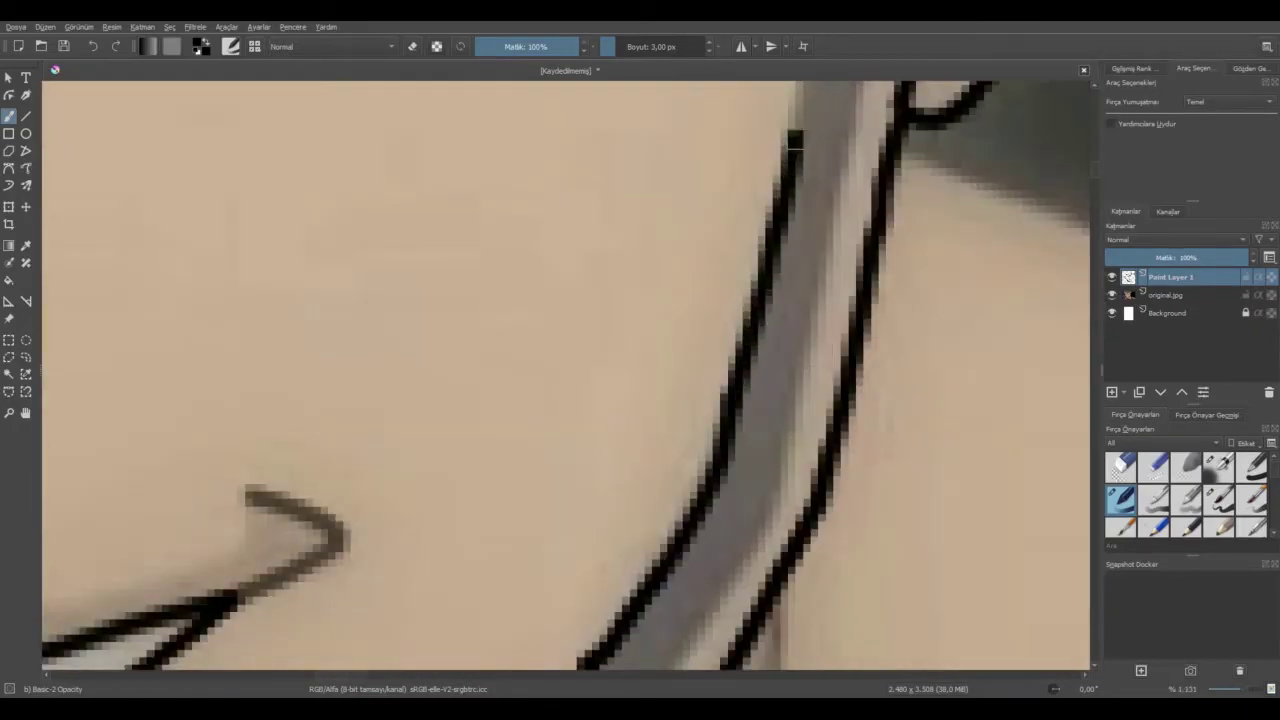
Extend both edges of the right jaw marking up to the earlobe, undoing the stroke that strays.
scroll(790, 150, down, 3)
scroll(800, 420, up, 6)
scroll(610, 510, down, 4)
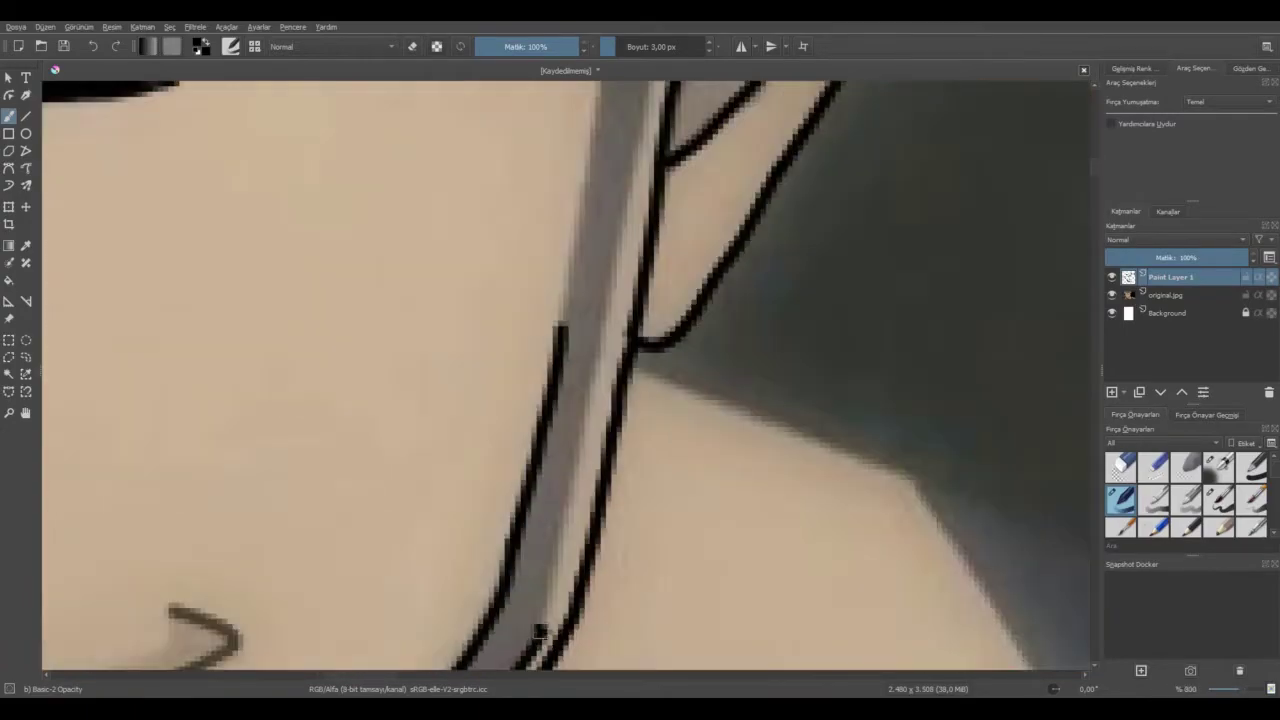
drag(584, 481, 608, 350)
scroll(612, 470, down, 4)
scroll(612, 447, up, 6)
drag(519, 506, 590, 182)
scroll(562, 490, down, 6)
click(93, 46)
scroll(550, 535, up, 7)
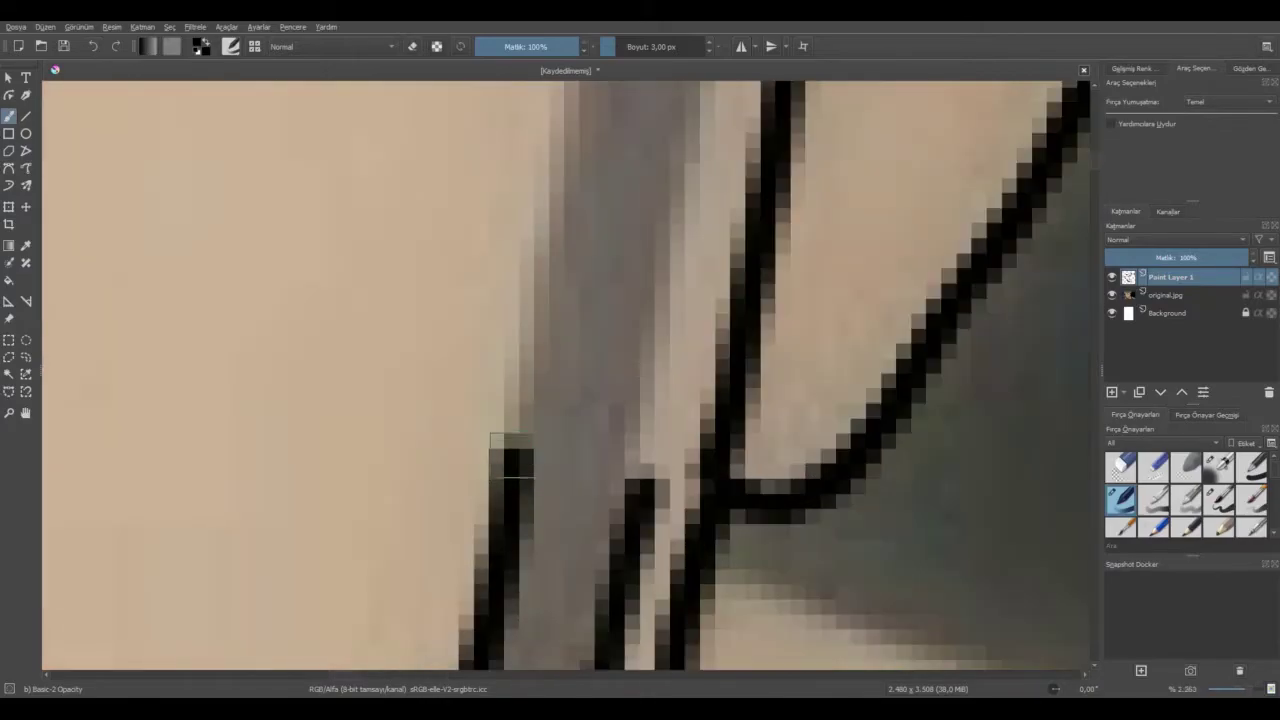
Trace the right marking's upper part beside the ear, including its side branch and tip, and close the outline.
scroll(530, 540, down, 2)
mouse_move(515, 660)
mouse_down()
mouse_move(512, 570)
mouse_move(590, 118)
mouse_move(303, 143)
mouse_move(238, 88)
mouse_up()
scroll(280, 340, down, 4)
scroll(164, 288, up, 4)
mouse_move(597, 285)
mouse_down()
mouse_move(948, 194)
mouse_move(992, 115)
mouse_up()
mouse_move(992, 115)
mouse_down()
mouse_move(966, 128)
mouse_move(966, 512)
mouse_move(991, 317)
mouse_move(1080, 187)
mouse_up()
scroll(723, 675, right, 11)
mouse_move(796, 182)
mouse_down()
mouse_move(838, 180)
mouse_move(774, 385)
mouse_move(731, 635)
mouse_move(731, 190)
mouse_up()
mouse_move(731, 190)
mouse_down()
mouse_move(770, 325)
mouse_move(720, 518)
mouse_move(728, 100)
mouse_move(665, 480)
mouse_up()
scroll(665, 480, down, 5)
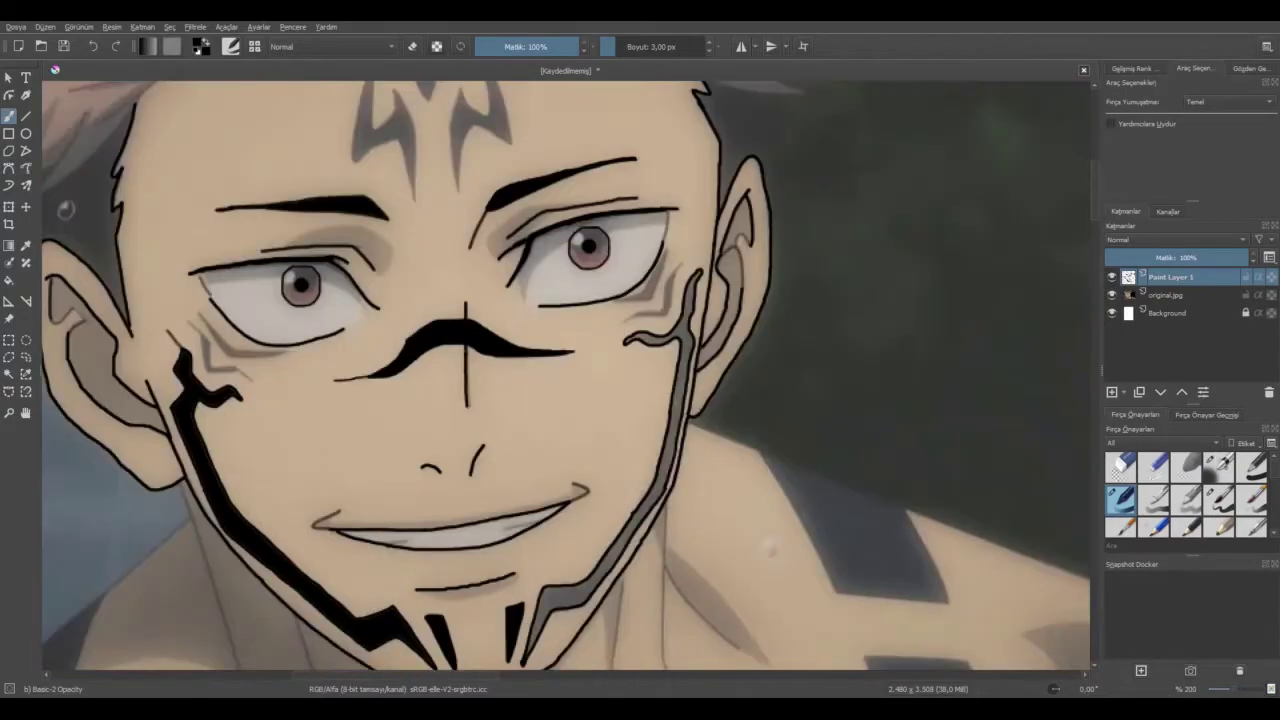
Fill the right cheek and jaw marking with black and toggle the original.jpg layer's visibility to check the line art.
click(10, 283)
scroll(738, 370, down, 4)
click(1112, 296)
click(1113, 297)
Trace the outer edge of the left forehead marking from its upper tip downwards and start its lower contour.
scroll(543, 344, up, 5)
click(9, 117)
scroll(626, 190, up, 2)
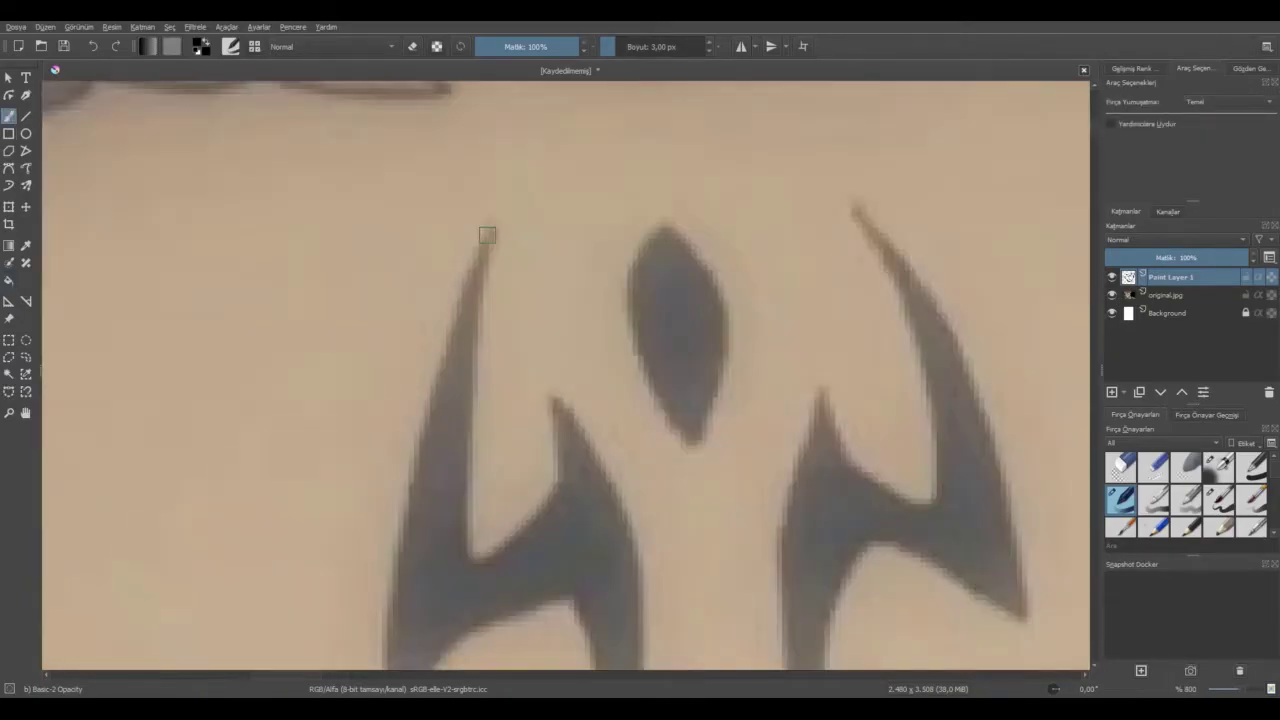
key(ctrl+z)
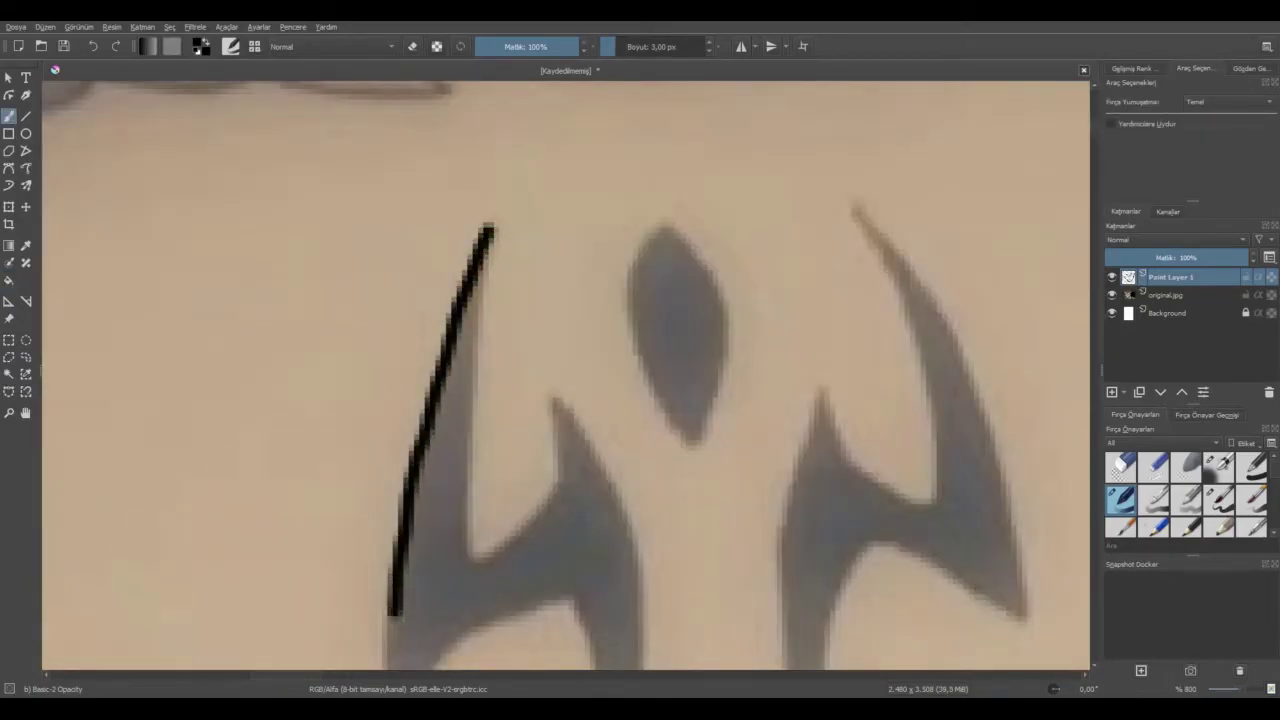
scroll(395, 610, up, 2)
mouse_move(463, 486)
mouse_down()
mouse_move(481, 582)
mouse_move(568, 507)
mouse_move(719, 456)
mouse_move(763, 623)
mouse_up()
Trace the left forehead marking's remaining edges around its inner spike and close the outline at the upper tip.
scroll(763, 623, up, 2)
mouse_move(625, 448)
mouse_down()
mouse_move(688, 633)
mouse_move(686, 229)
mouse_up()
scroll(686, 229, up, 2)
drag(689, 308, 685, 146)
scroll(685, 146, down, 1)
drag(682, 342, 576, 106)
scroll(576, 106, down, 1)
mouse_move(680, 383)
mouse_down()
mouse_move(582, 243)
mouse_move(548, 465)
mouse_move(448, 550)
mouse_move(397, 515)
mouse_move(403, 90)
mouse_up()
scroll(403, 97, up, 2)
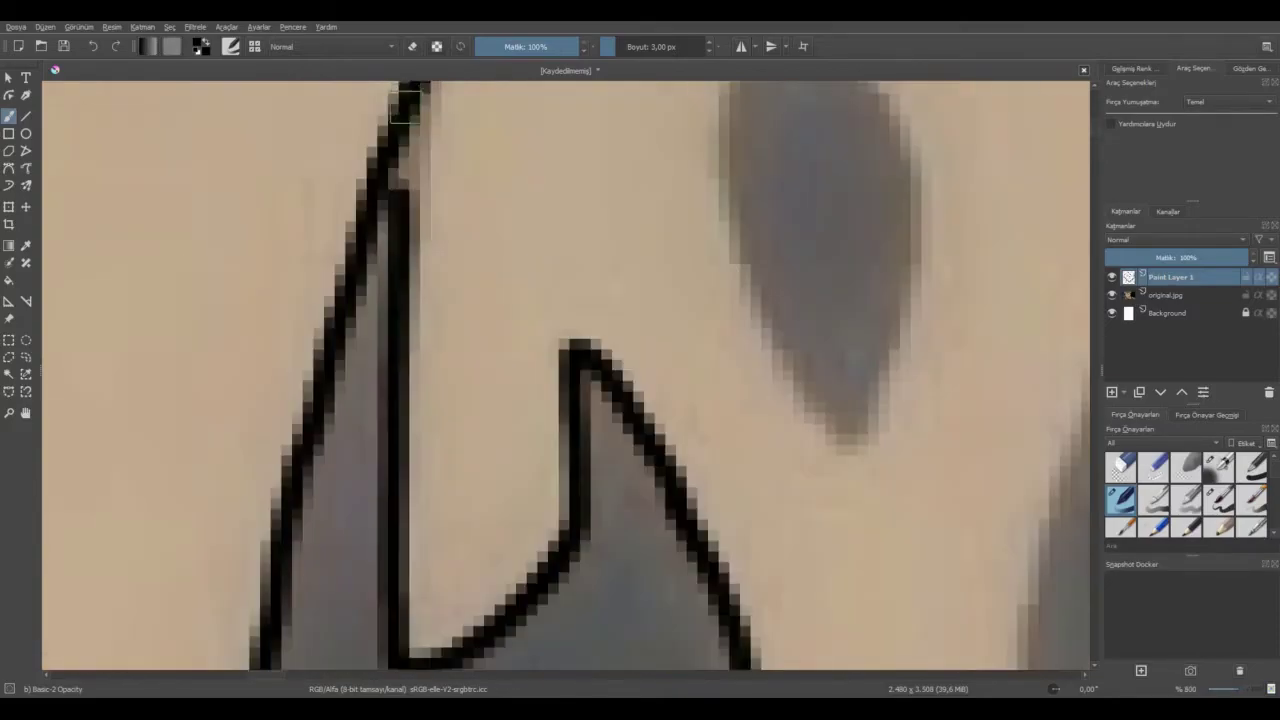
scroll(403, 97, down, 4)
scroll(430, 130, up, 4)
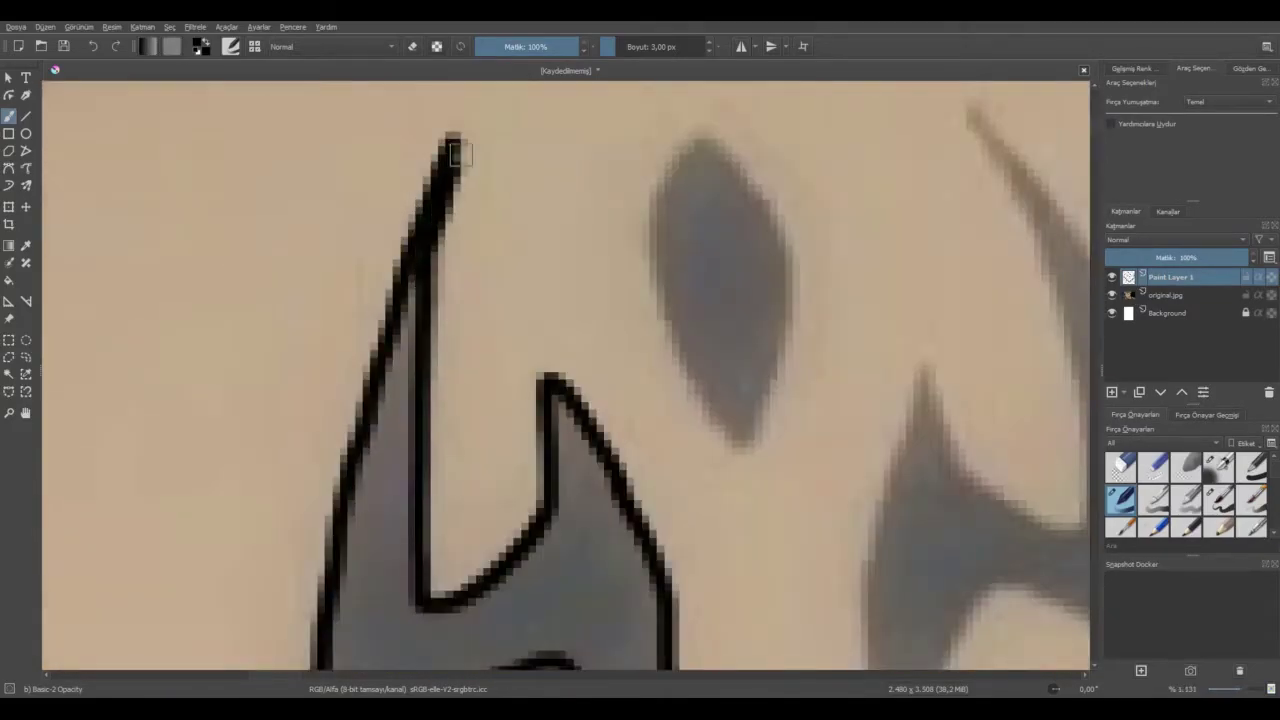
Outline the oval marking at the forehead's centre and fill it and the left forehead marking with black.
scroll(549, 322, down, 5)
scroll(544, 256, up, 5)
mouse_move(515, 166)
mouse_down()
mouse_move(465, 255)
mouse_move(480, 370)
mouse_move(543, 482)
mouse_move(577, 418)
mouse_move(597, 298)
mouse_move(550, 200)
mouse_move(478, 267)
mouse_up()
click(8, 281)
click(532, 310)
click(9, 116)
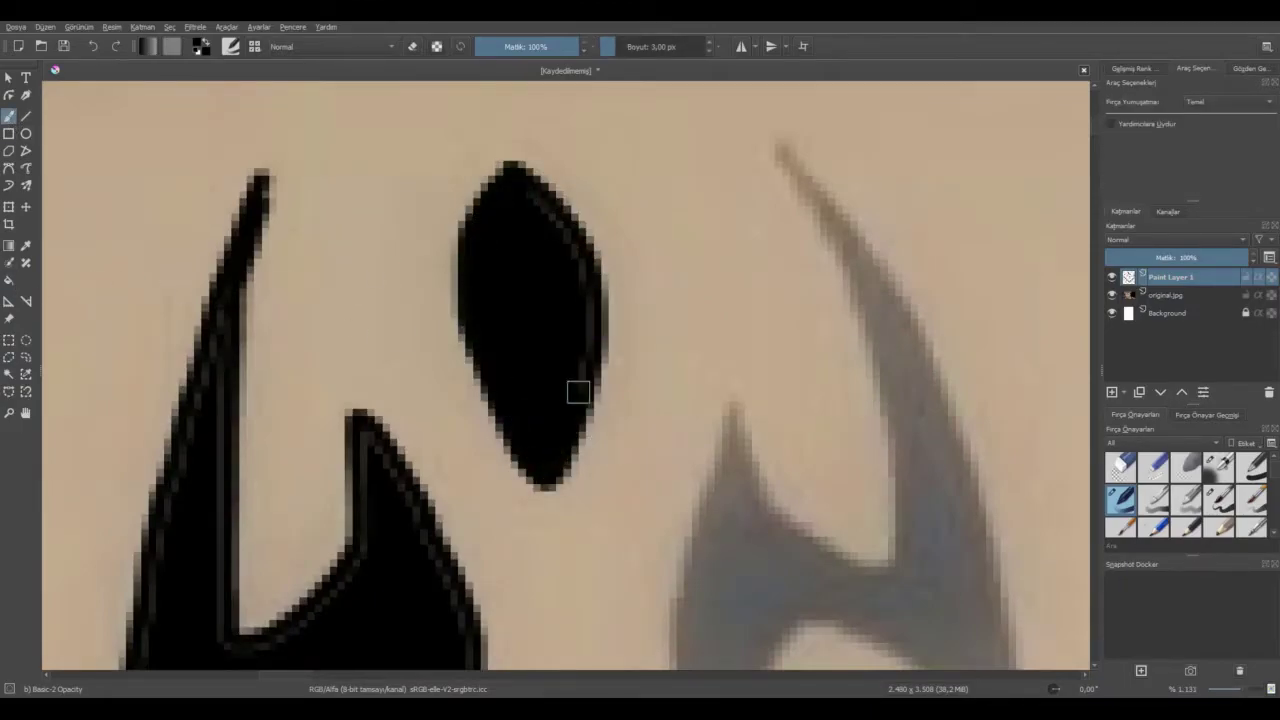
Trace the upper edges of the right forehead marking, around its inner spike and down its long outer point.
scroll(746, 368, down, 5)
scroll(606, 493, up, 5)
drag(557, 492, 539, 142)
scroll(540, 150, down, 5)
scroll(537, 110, up, 5)
mouse_move(566, 446)
mouse_down()
mouse_move(614, 240)
mouse_move(626, 302)
mouse_move(722, 390)
mouse_move(782, 350)
mouse_move(766, 210)
mouse_move(710, 82)
mouse_up()
scroll(717, 259, up, 3)
mouse_move(708, 296)
mouse_down()
mouse_move(774, 378)
mouse_move(860, 640)
mouse_up()
scroll(860, 640, down, 5)
scroll(678, 364, up, 3)
scroll(678, 364, up, 4)
Trace the right forehead marking's lower contour and inner edge, closing the outline at its lower tip.
mouse_move(535, 274)
mouse_down()
mouse_move(574, 511)
mouse_move(280, 394)
mouse_move(55, 553)
mouse_up()
scroll(57, 548, down, 4)
drag(360, 677, 315, 683)
scroll(743, 386, down, 3)
scroll(610, 345, up, 4)
mouse_move(650, 214)
mouse_down()
mouse_move(603, 385)
mouse_move(576, 640)
mouse_up()
scroll(674, 620, down, 3)
scroll(678, 618, up, 2)
drag(642, 602, 636, 555)
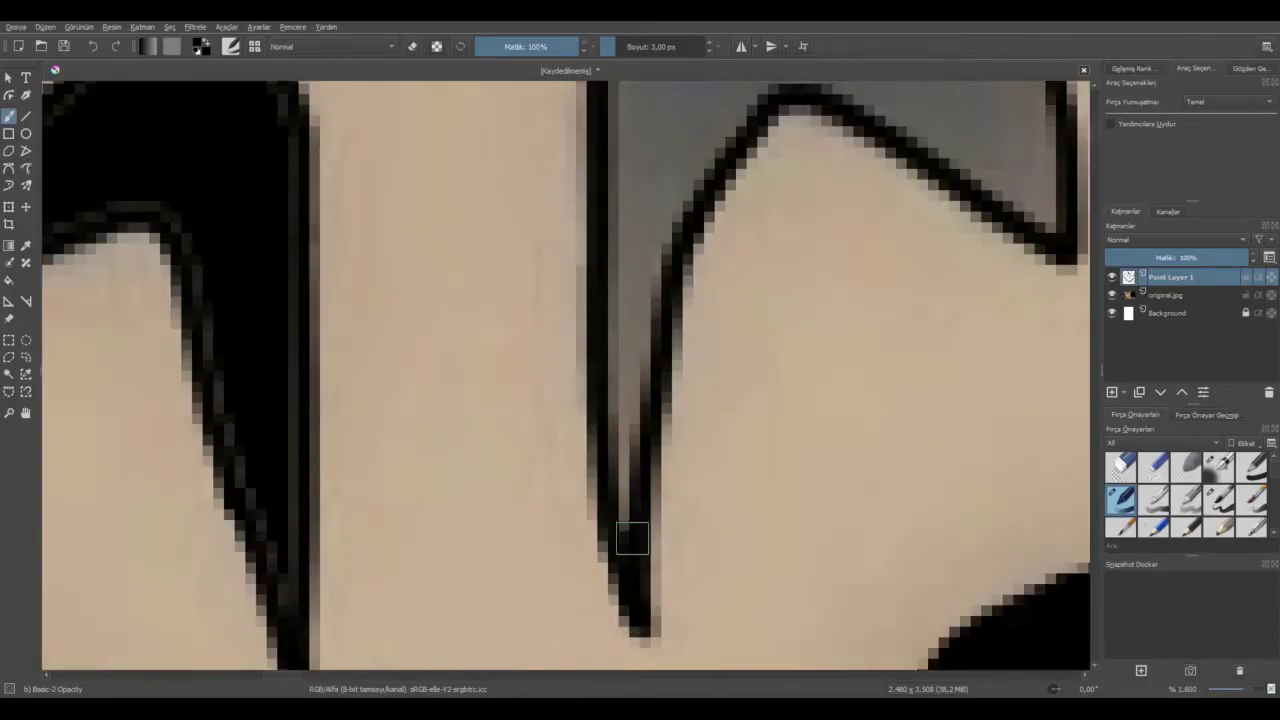
Fill the right forehead marking with black and toggle the original.jpg layer's visibility to check the line art.
click(9, 280)
scroll(705, 580, down, 8)
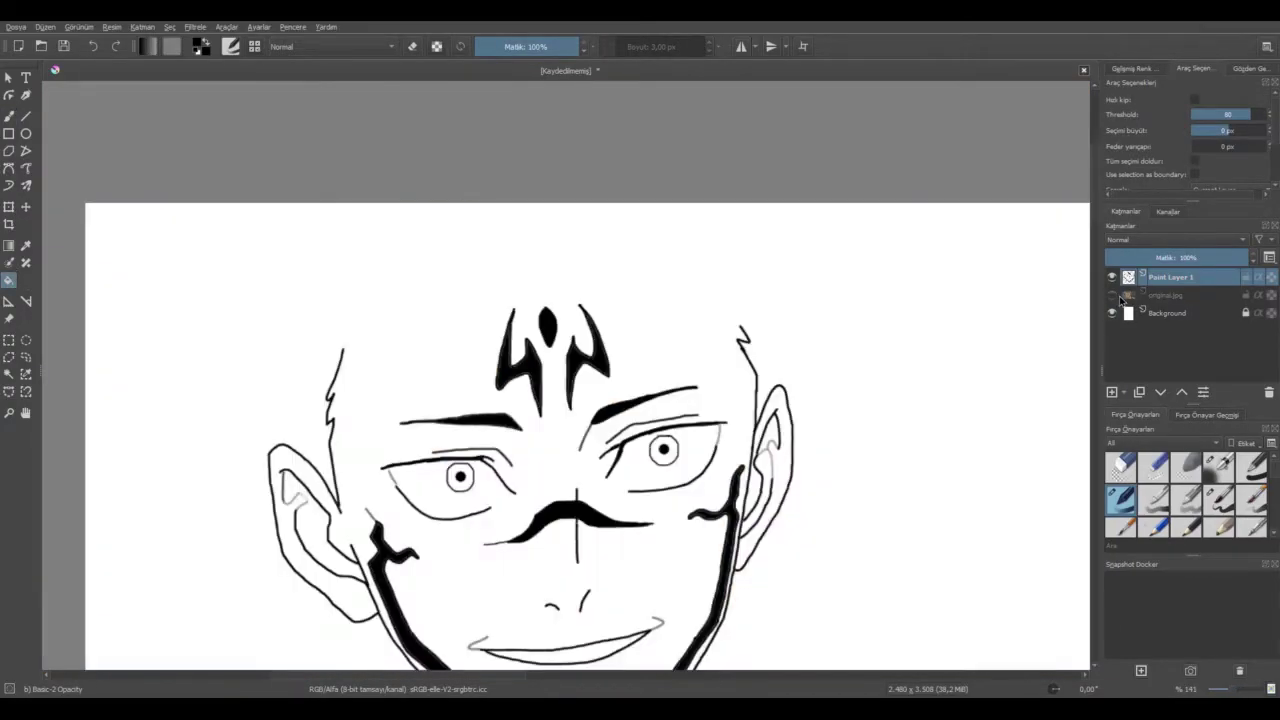
scroll(705, 580, up, 5)
scroll(980, 553, down, 5)
scroll(808, 676, right, 5)
scroll(1096, 408, down, 2)
scroll(586, 550, up, 5)
scroll(430, 269, down, 3)
Trace the jagged hair tips above the left ear and the large pointed hair spike beside them in black.
key(b)
scroll(330, 160, up, 4)
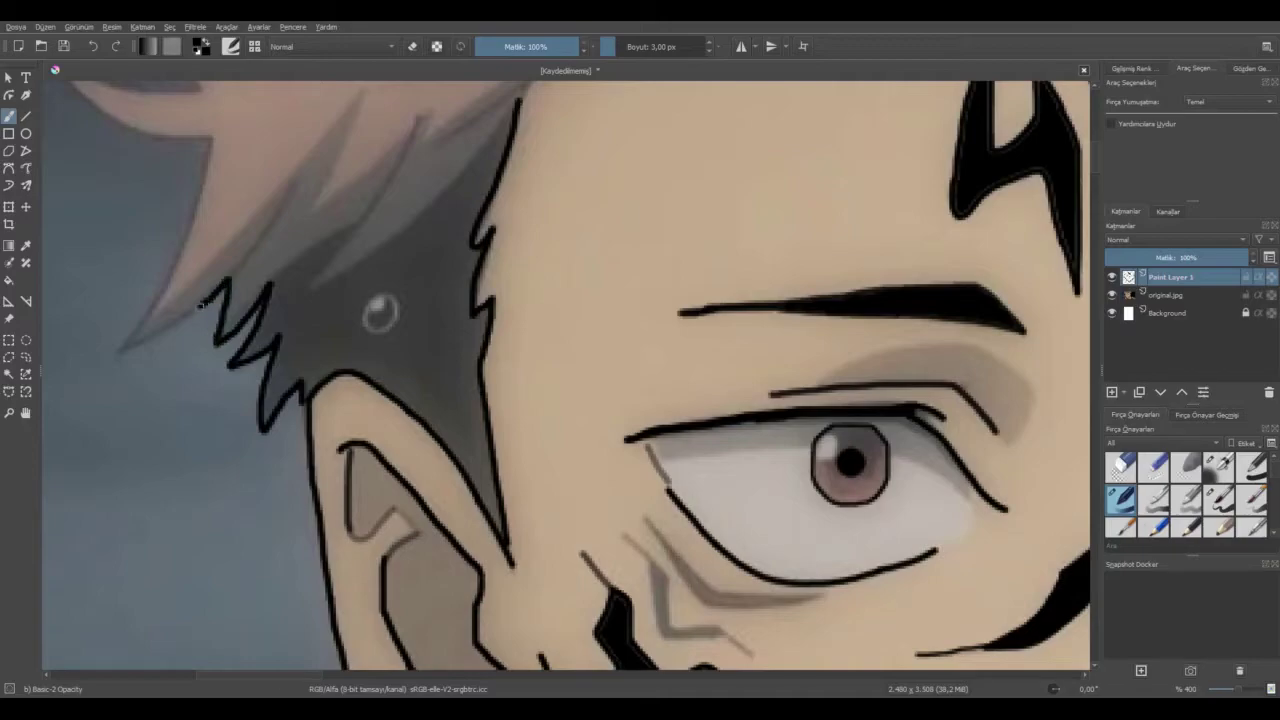
scroll(124, 344, up, 5)
drag(228, 284, 288, 205)
scroll(288, 205, down, 3)
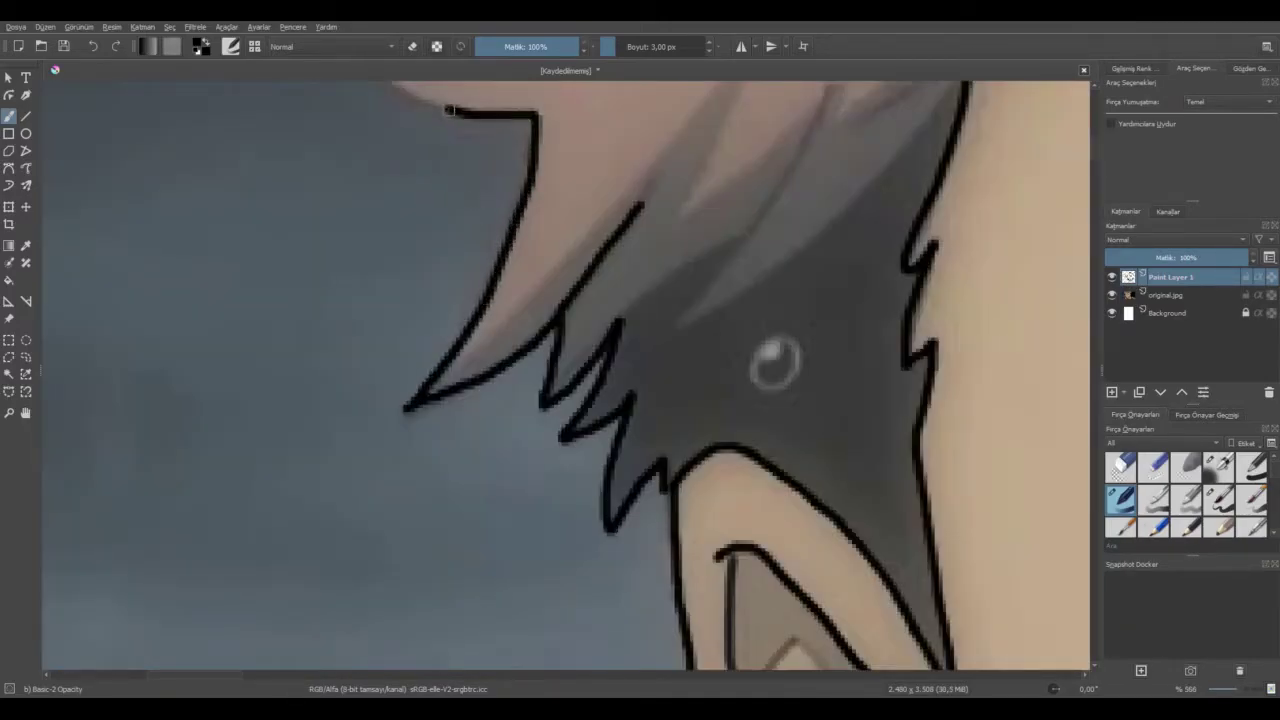
Draw the shadow line inside the large pointed hair spike on the left at 40% brush opacity.
scroll(642, 200, up, 2)
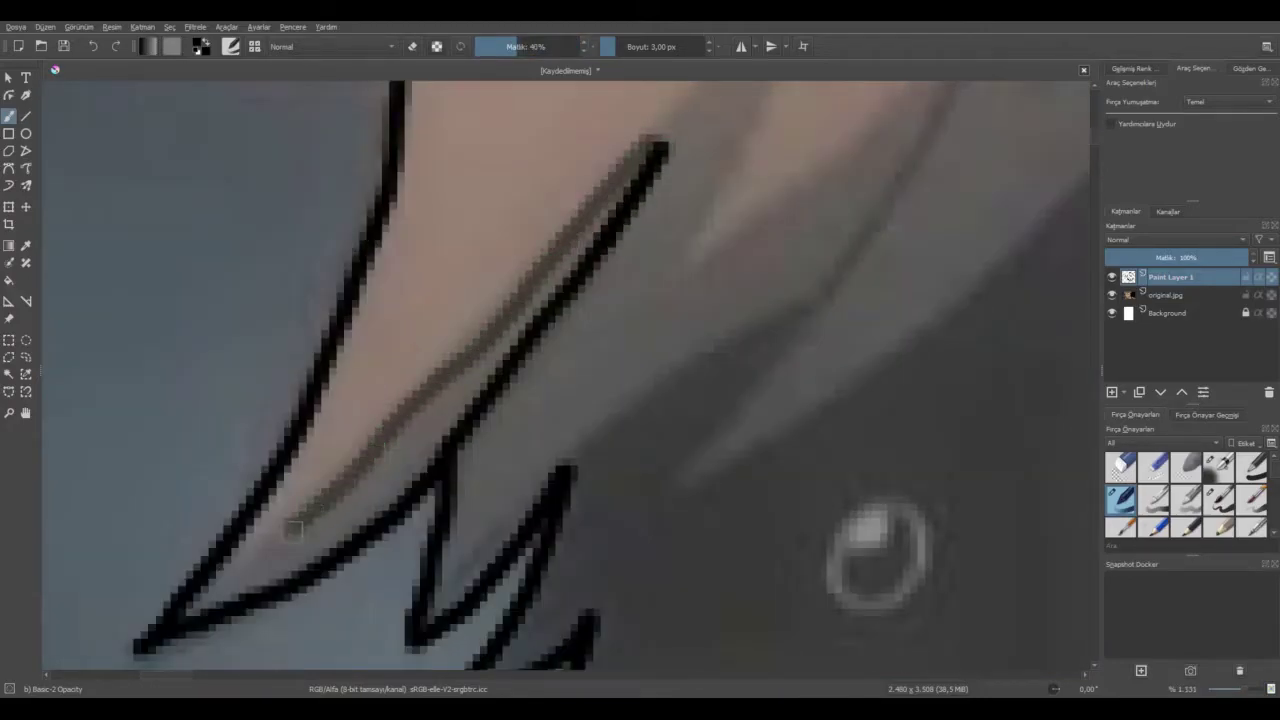
drag(302, 524, 212, 588)
scroll(435, 490, down, 3)
scroll(450, 110, up, 1)
Trace the zigzag boundary between the pink hair and the dark undercut at 100% opacity, up towards the left temple.
click(578, 45)
scroll(492, 452, up, 4)
mouse_move(512, 480)
mouse_down()
mouse_move(692, 205)
mouse_move(797, 206)
mouse_up()
scroll(761, 281, down, 4)
drag(769, 263, 763, 276)
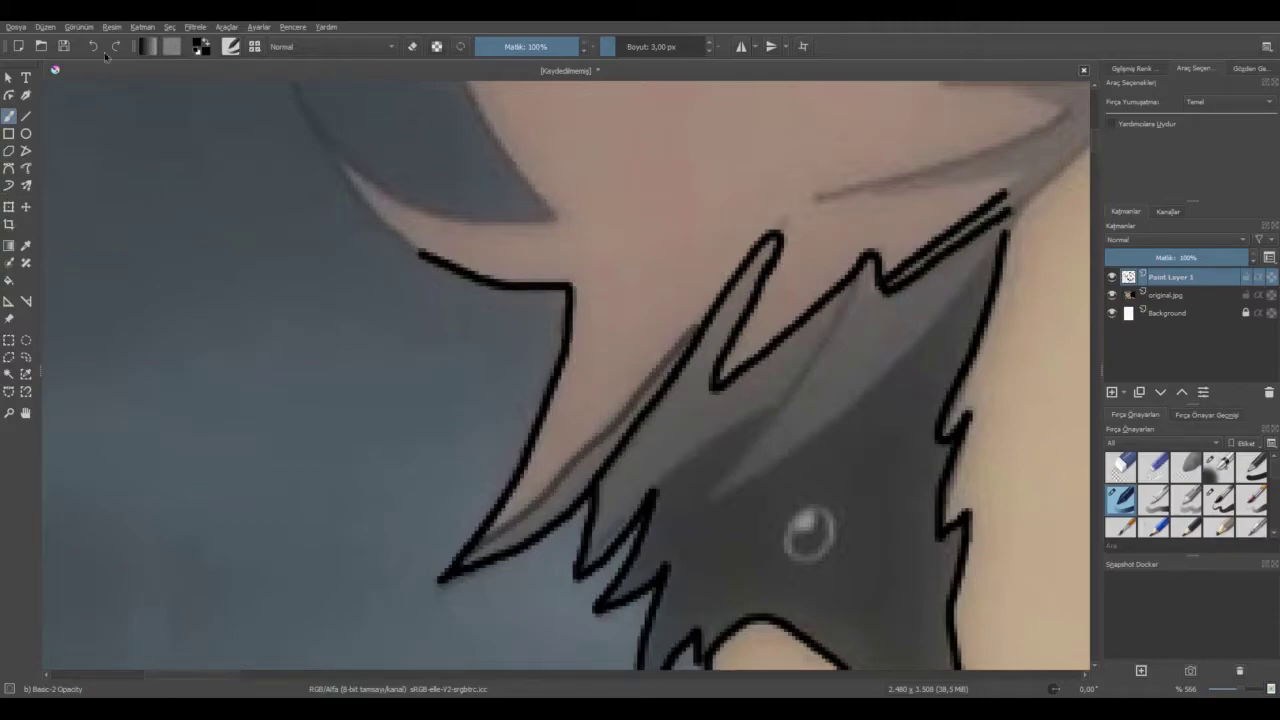
Erase the duplicate line near the left temple and join the zigzag hair boundary to the face outline.
scroll(1023, 178, up, 4)
mouse_move(953, 242)
mouse_down()
mouse_move(685, 425)
mouse_move(798, 374)
mouse_up()
scroll(758, 324, down, 2)
scroll(890, 391, up, 2)
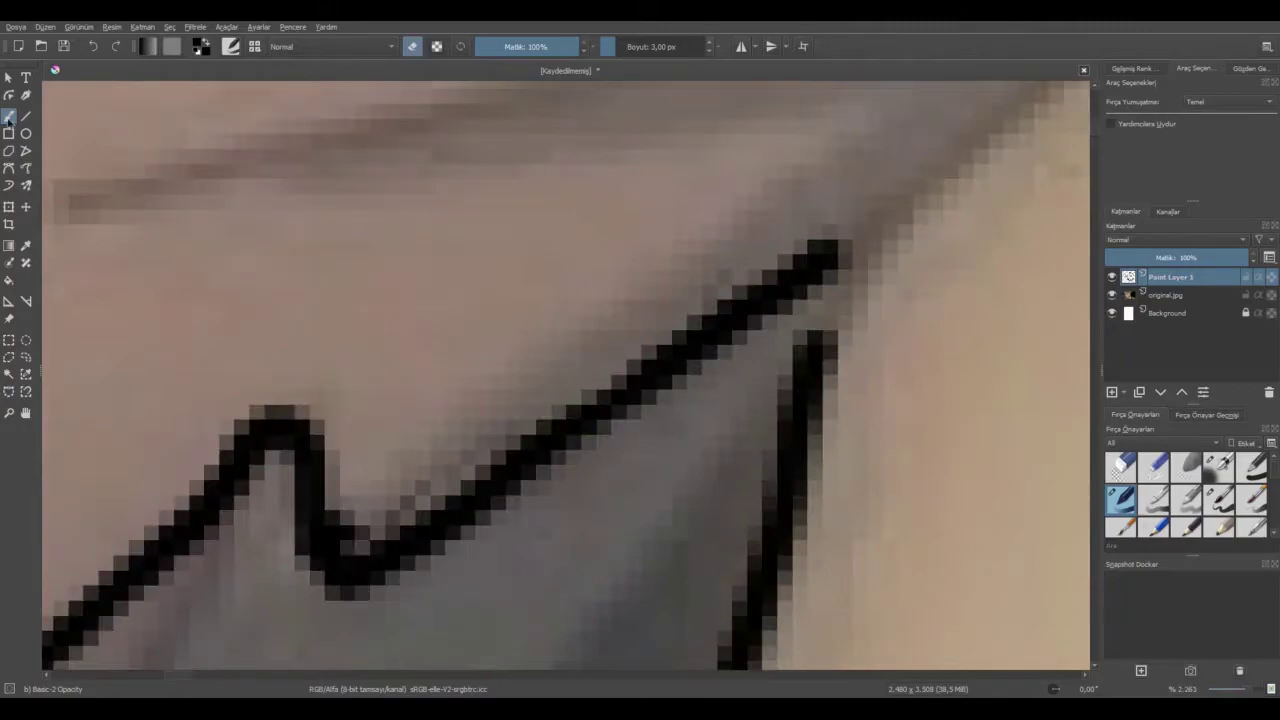
drag(845, 264, 815, 364)
scroll(817, 428, down, 4)
Trace the edges of the grey pointed strand inside the left undercut at 45% brush opacity.
drag(733, 588, 923, 270)
scroll(923, 270, up, 2)
scroll(923, 268, down, 1)
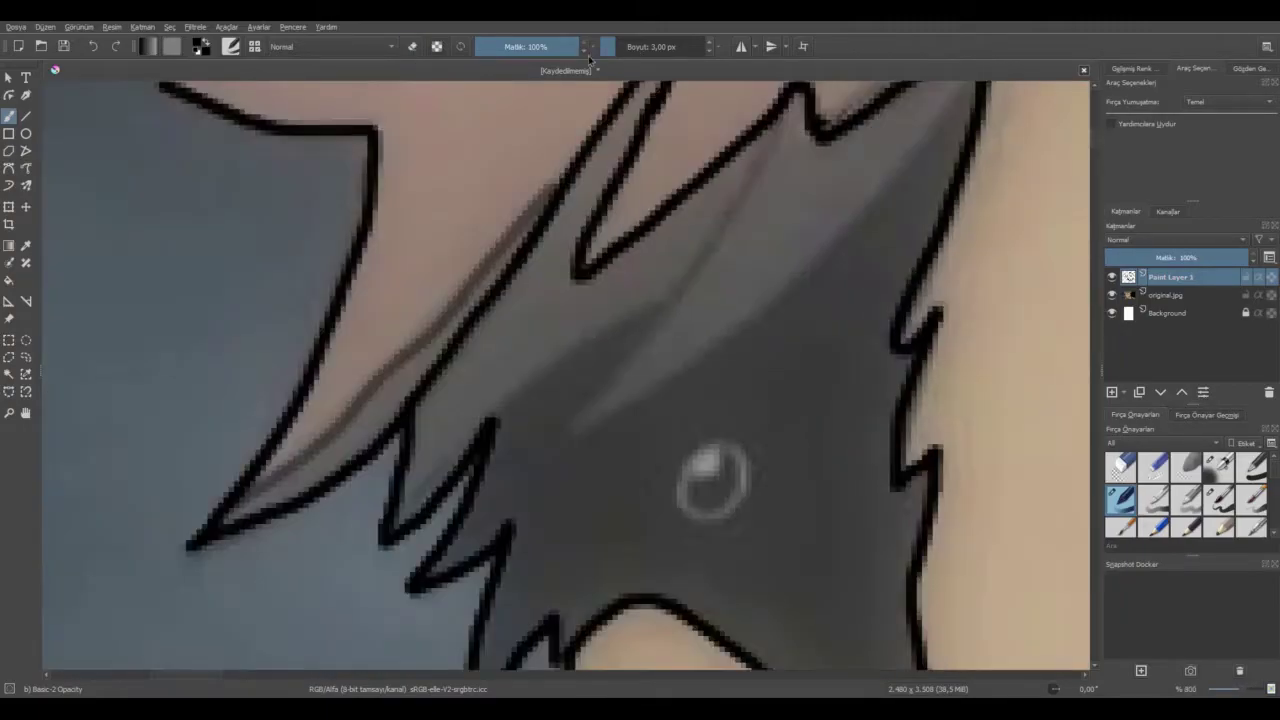
scroll(1076, 139, up, 2)
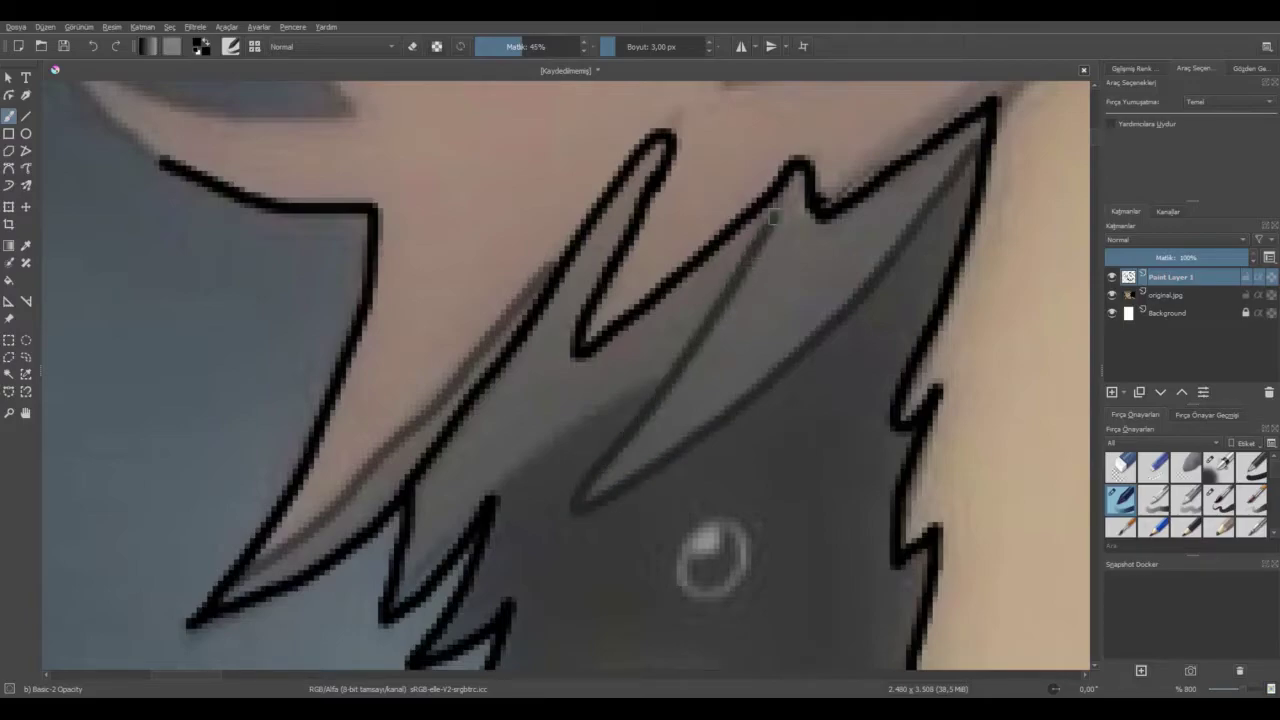
scroll(714, 376, down, 5)
scroll(500, 264, up, 5)
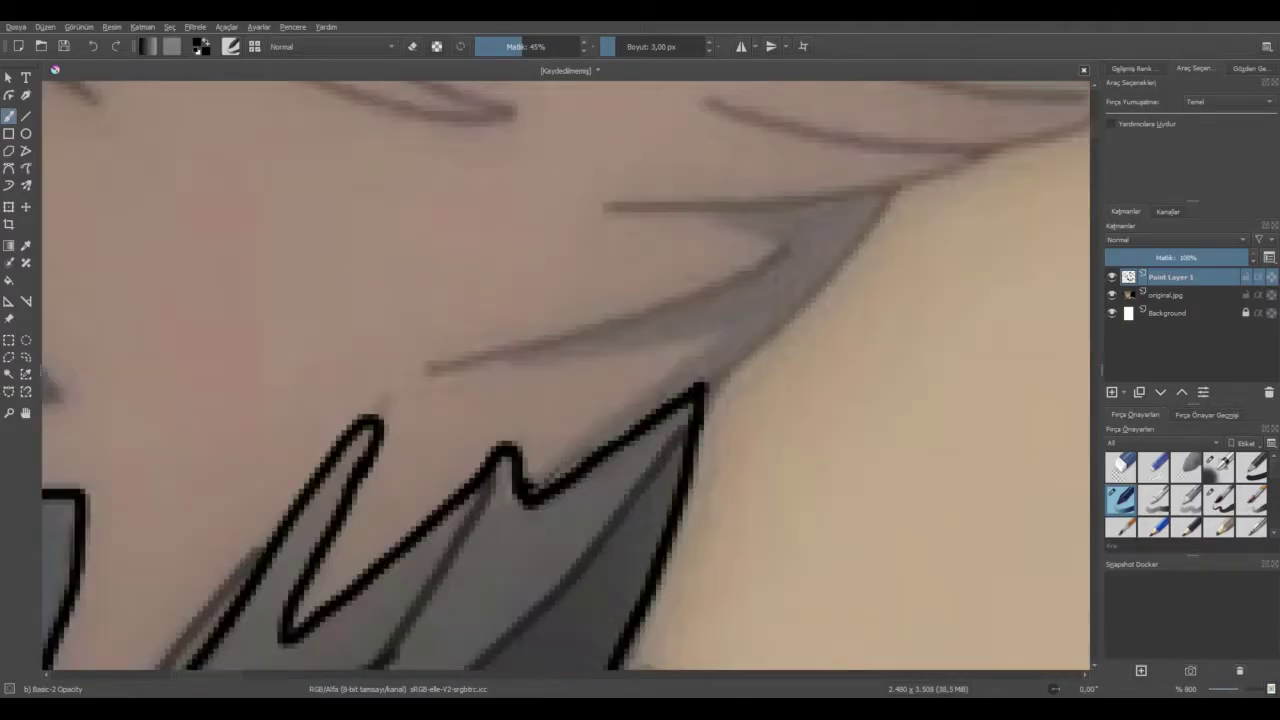
Trace the hairline at 100% opacity from the left temple up and across the left side of the forehead.
scroll(300, 245, down, 5)
drag(646, 676, 610, 676)
click(578, 47)
scroll(485, 258, up, 6)
mouse_move(556, 378)
mouse_down()
mouse_move(662, 297)
mouse_move(830, 90)
mouse_up()
scroll(1097, 279, up, 5)
scroll(638, 677, right, 8)
mouse_move(306, 401)
mouse_down()
mouse_move(784, 226)
mouse_move(1062, 195)
mouse_up()
Trace the central hairline around the pointed lock and along the rounded lock above the forehead markings.
scroll(674, 677, right, 10)
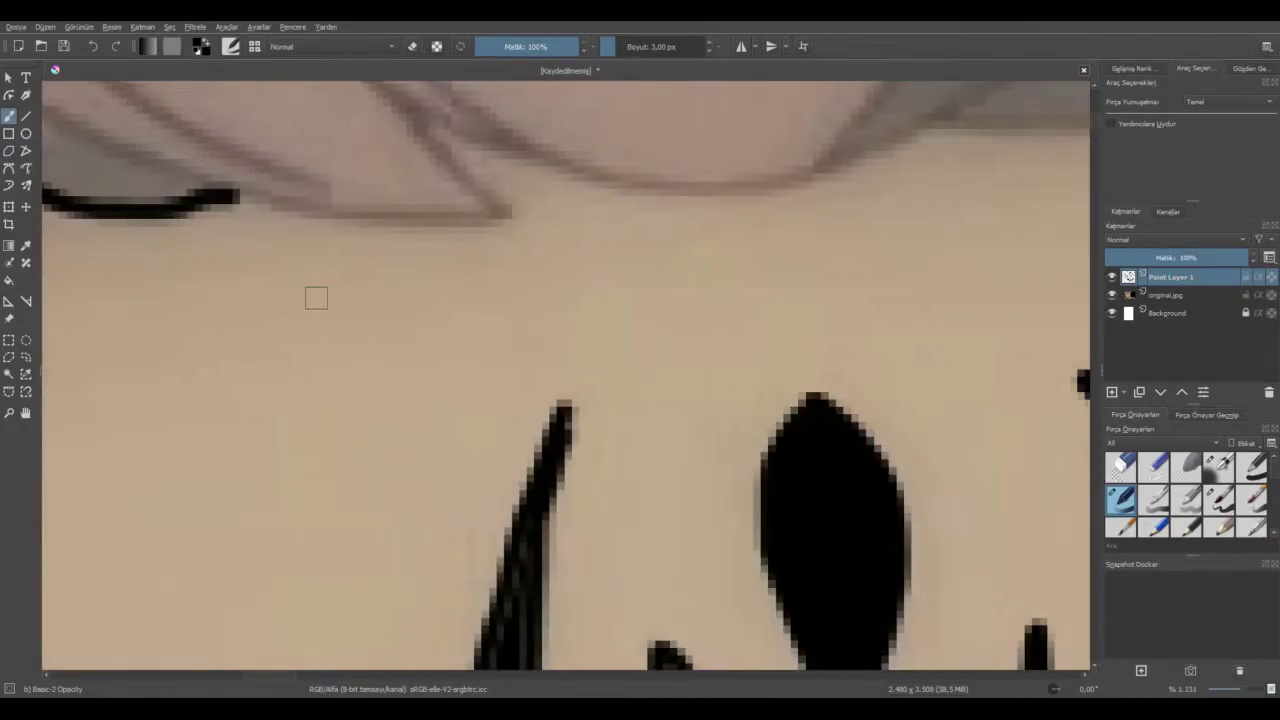
mouse_move(338, 211)
mouse_down()
mouse_move(427, 141)
mouse_move(472, 310)
mouse_up()
scroll(472, 310, up, 1)
scroll(475, 308, down, 1)
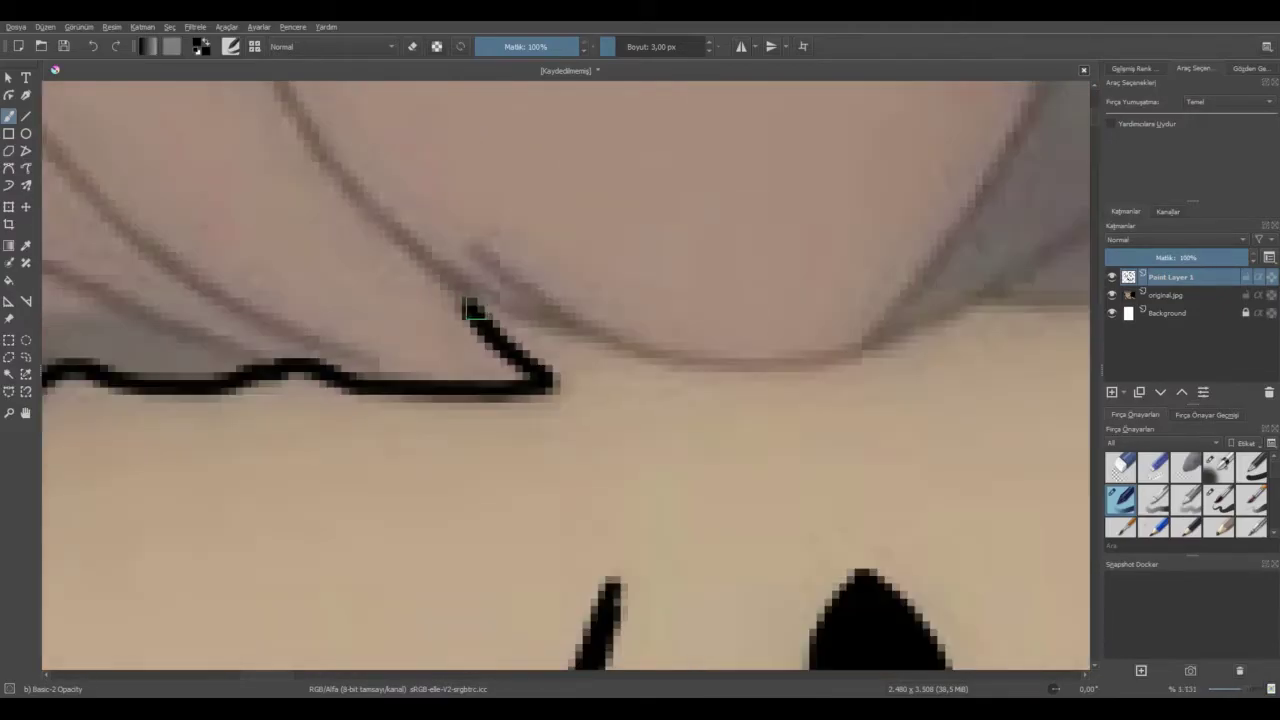
mouse_move(590, 332)
mouse_down()
mouse_move(869, 354)
mouse_move(1064, 298)
mouse_up()
scroll(777, 611, down, 5)
scroll(1097, 347, down, 3)
Continue the hairline across the right side of the forehead and down its jagged tips to the right temple.
scroll(700, 396, up, 10)
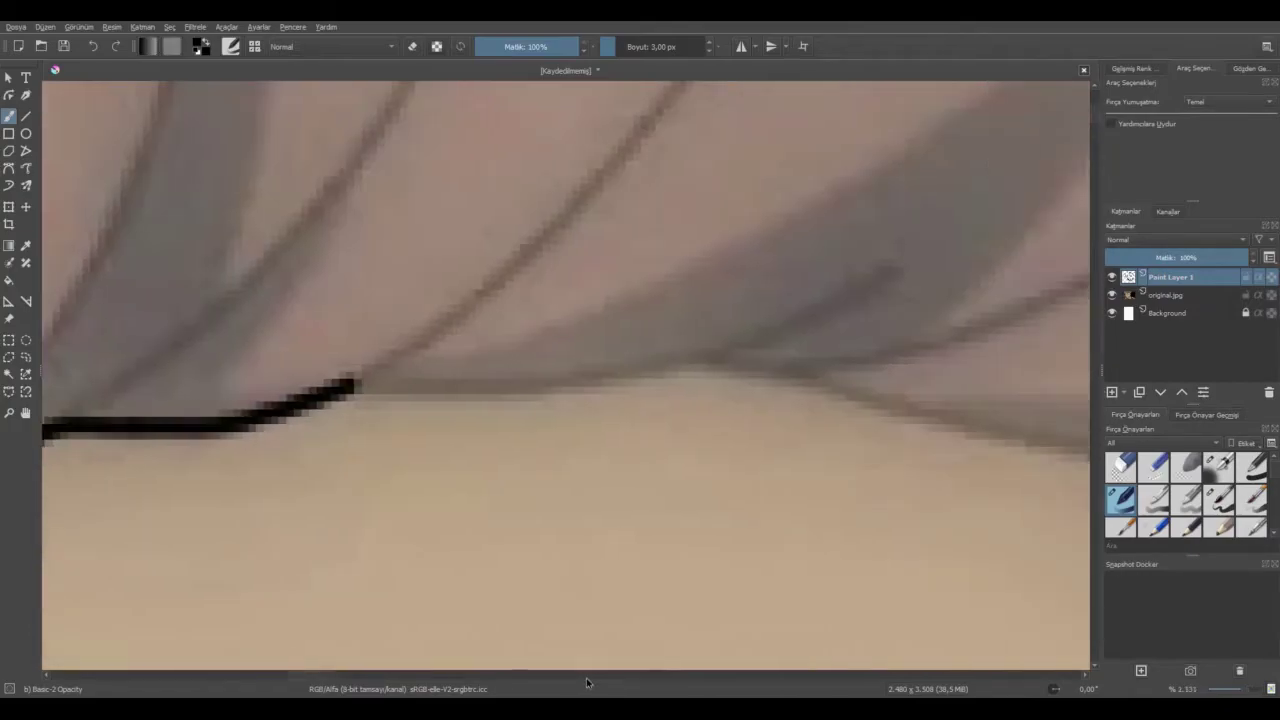
mouse_move(358, 386)
mouse_down()
mouse_move(871, 397)
mouse_move(1089, 443)
mouse_move(495, 450)
mouse_move(730, 610)
mouse_up()
scroll(730, 610, down, 5)
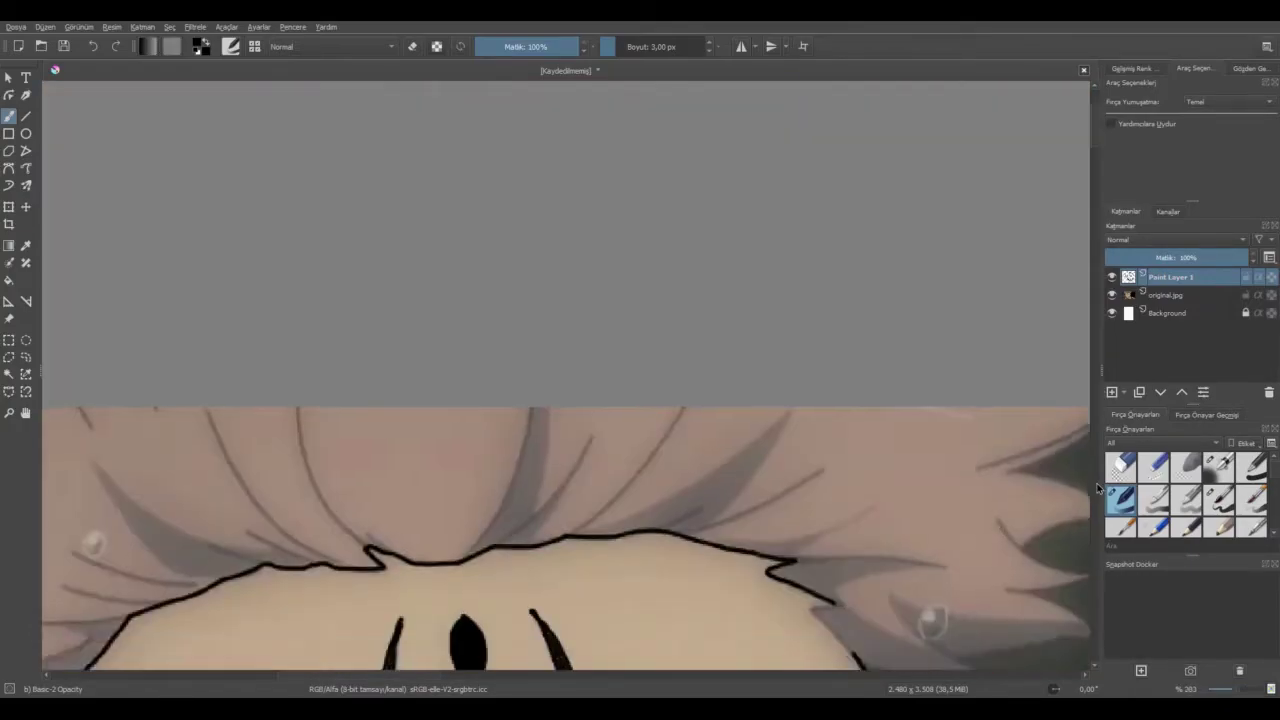
scroll(840, 355, up, 6)
mouse_move(840, 355)
mouse_down()
mouse_move(690, 372)
mouse_move(930, 625)
mouse_up()
scroll(930, 625, down, 8)
scroll(1033, 325, up, 4)
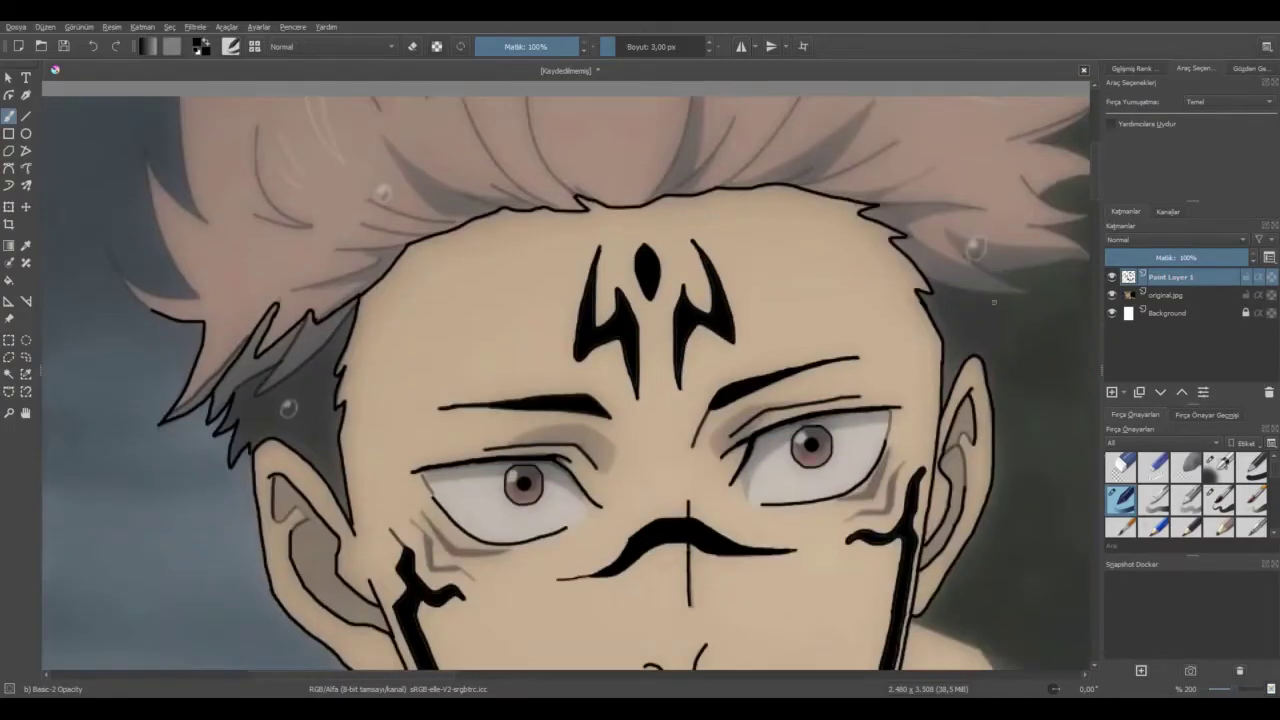
Outline the lower hair spikes beside the right temple, using 46% and 55% opacity for the fainter lines.
scroll(1033, 325, up, 1)
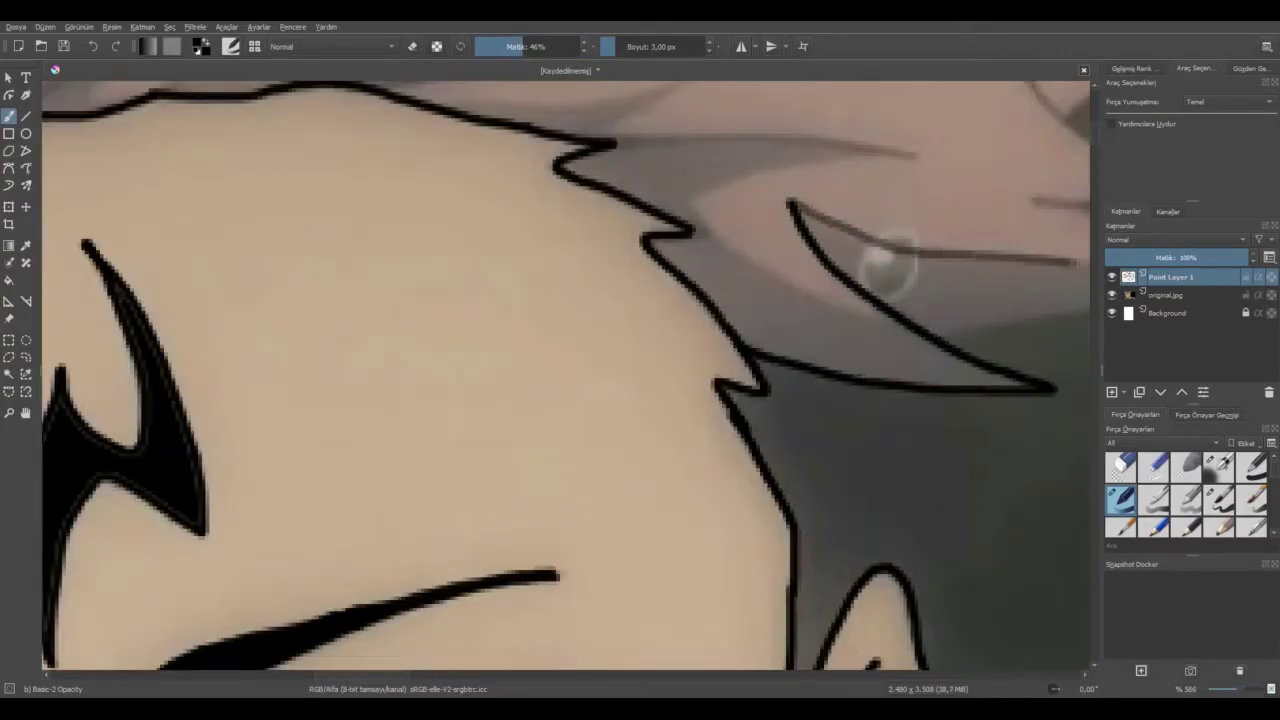
drag(1062, 261, 1098, 264)
click(789, 676)
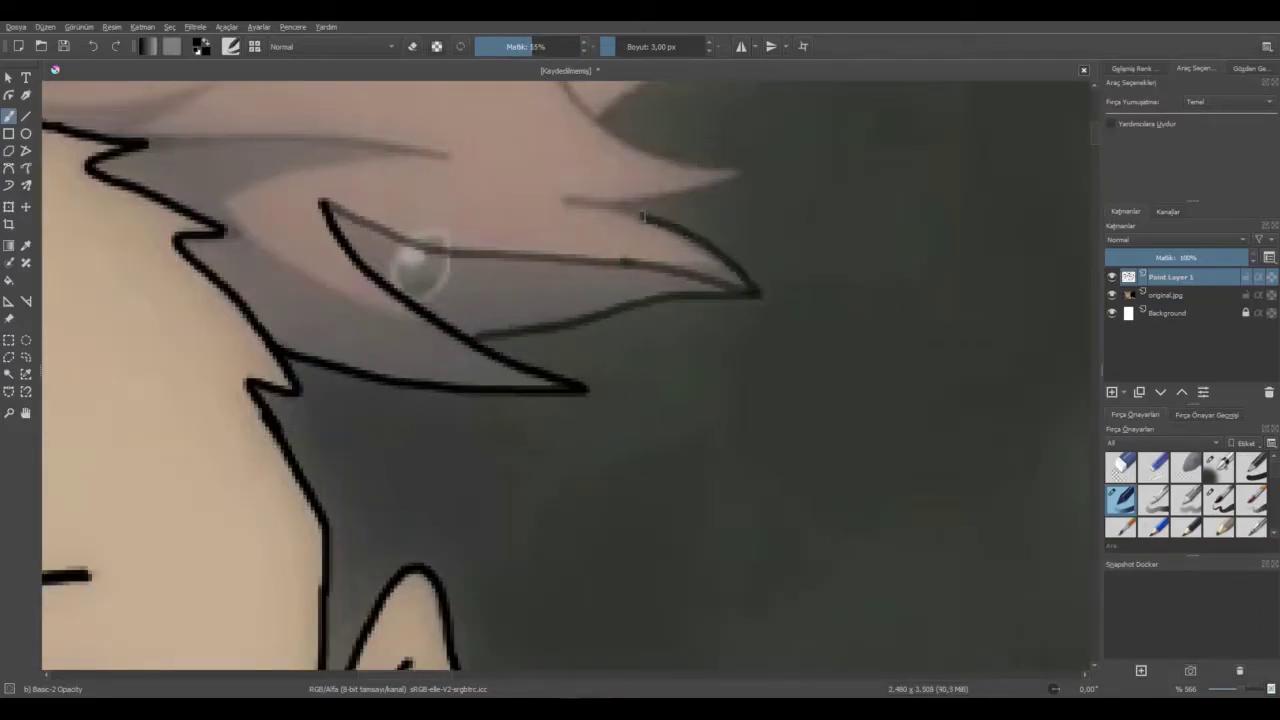
scroll(1058, 197, up, 5)
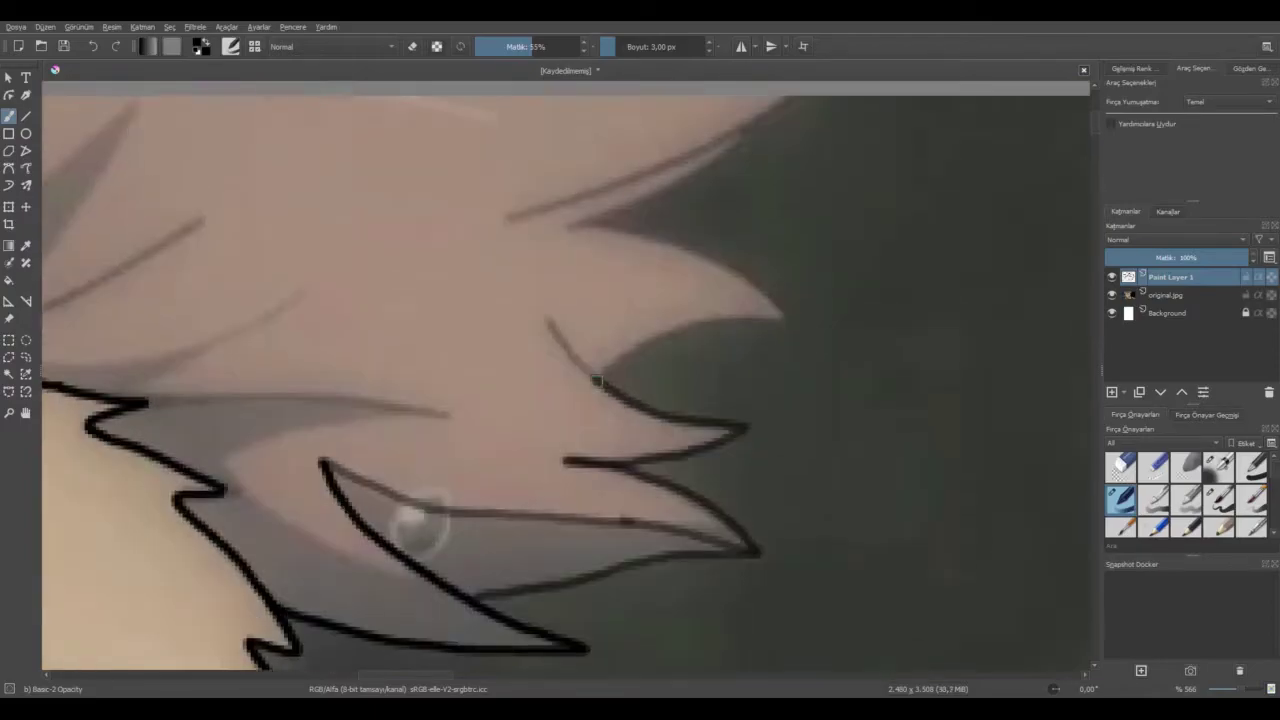
drag(594, 376, 633, 355)
scroll(542, 392, down, 5)
scroll(521, 414, up, 7)
Redraw the lower right hair strand's upper edge at 100% opacity and trace the outer spikes above it.
click(578, 47)
drag(347, 232, 543, 316)
scroll(606, 680, right, 3)
mouse_move(746, 380)
mouse_down()
mouse_move(424, 234)
mouse_move(738, 163)
mouse_up()
scroll(1095, 224, up, 3)
drag(735, 288, 368, 86)
Trace the remaining outer spikes of the right-side hair up to the reference image's upper edge.
drag(421, 157, 463, 381)
mouse_move(543, 374)
mouse_down()
mouse_move(834, 246)
mouse_move(446, 117)
mouse_up()
scroll(566, 371, down, 5)
scroll(487, 430, up, 3)
drag(460, 520, 757, 350)
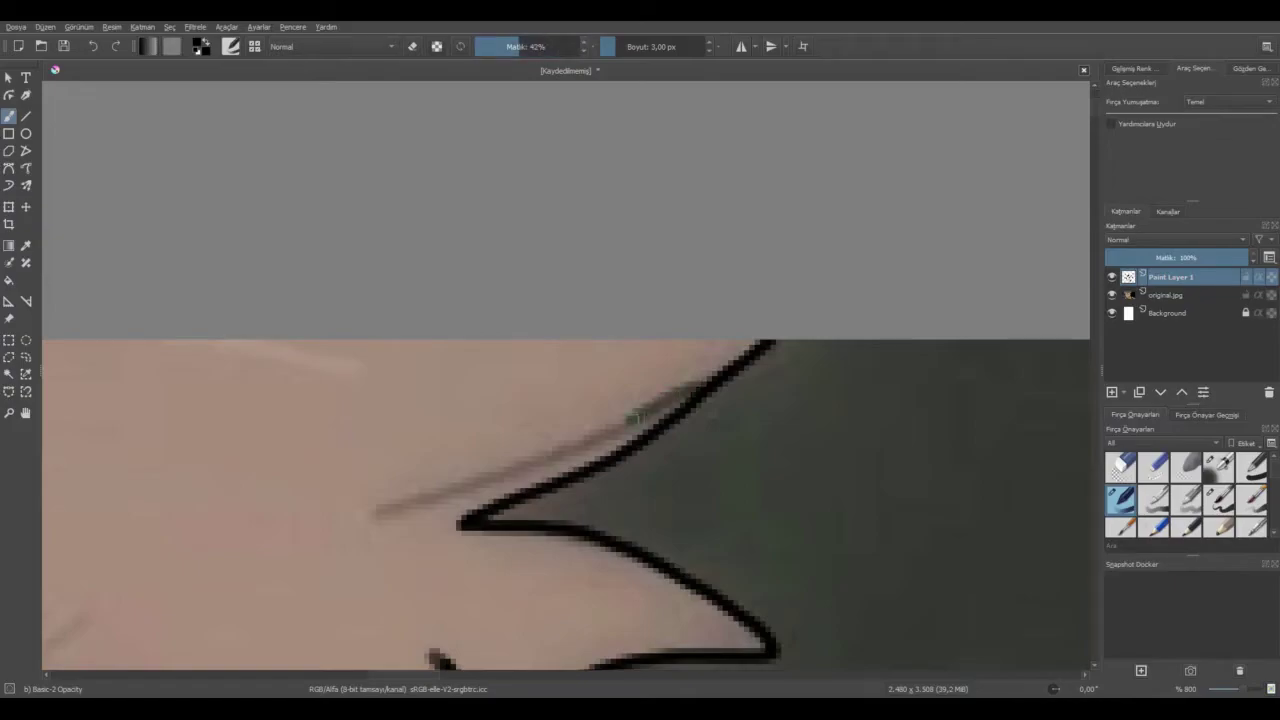
Trace the inner strand and shadow contours in the right-side hair at 42% brush opacity.
drag(380, 510, 1025, 193)
mouse_move(286, 412)
mouse_down()
mouse_move(590, 355)
mouse_move(540, 398)
mouse_move(320, 420)
mouse_move(452, 424)
mouse_move(352, 370)
mouse_up()
mouse_move(800, 421)
mouse_down()
mouse_move(532, 525)
mouse_move(790, 645)
mouse_up()
Try to fill the outlined shadow area in the right-side hair with the Fill tool.
click(10, 282)
click(510, 536)
key(ctrl+z)
Shade the shadow shapes beside the right hairline with the Airbrush Soft preset at 42% opacity.
scroll(911, 646, down, 1)
drag(911, 646, 914, 433)
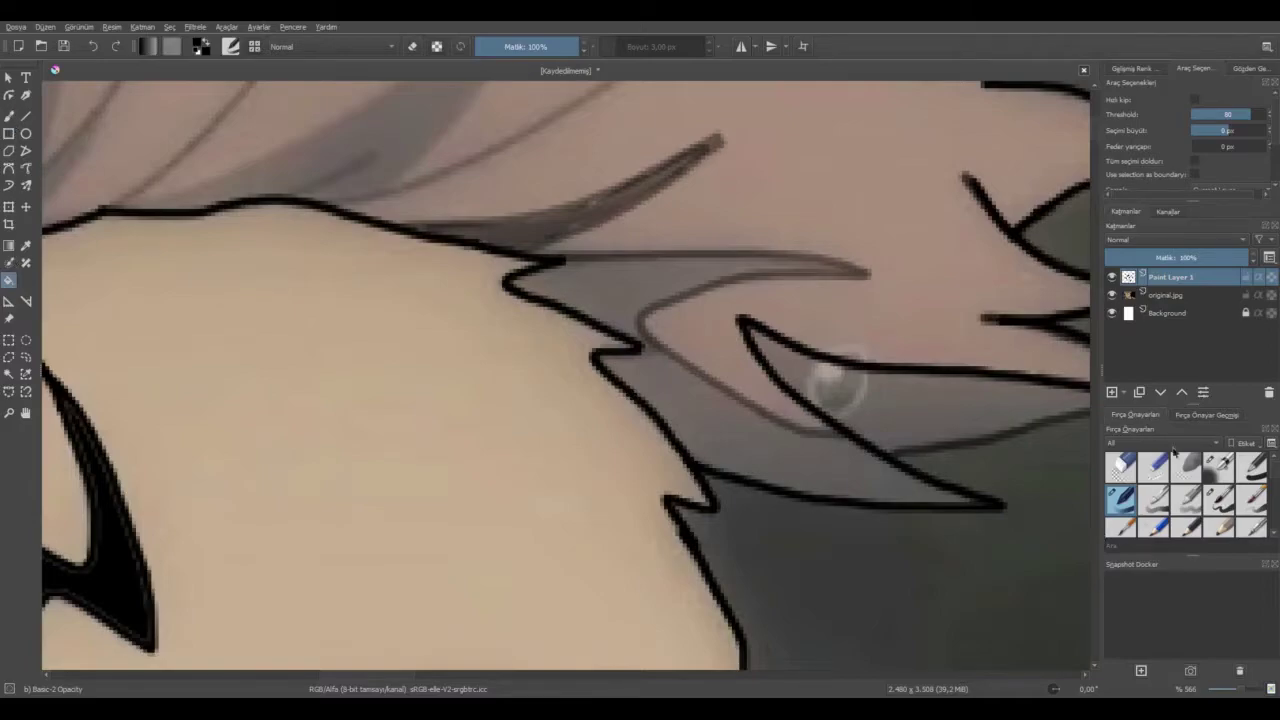
click(1218, 467)
scroll(751, 285, up, 2)
key(b)
mouse_move(930, 246)
mouse_down()
mouse_move(400, 235)
mouse_move(321, 261)
mouse_move(285, 290)
mouse_move(377, 262)
mouse_move(895, 257)
mouse_move(504, 257)
mouse_move(403, 272)
mouse_move(397, 320)
mouse_move(605, 280)
mouse_move(511, 281)
mouse_move(420, 321)
mouse_move(545, 311)
mouse_move(472, 327)
mouse_move(618, 505)
mouse_move(488, 425)
mouse_move(482, 457)
mouse_move(521, 454)
mouse_move(521, 370)
mouse_move(493, 322)
mouse_move(501, 368)
mouse_move(378, 265)
mouse_up()
mouse_move(530, 450)
mouse_down()
mouse_move(577, 538)
mouse_move(627, 490)
mouse_move(586, 481)
mouse_up()
scroll(586, 481, down, 2)
mouse_move(645, 230)
mouse_down()
mouse_move(685, 256)
mouse_move(615, 345)
mouse_move(1060, 440)
mouse_move(780, 300)
mouse_move(641, 311)
mouse_move(771, 394)
mouse_move(1040, 430)
mouse_move(910, 335)
mouse_move(879, 340)
mouse_move(894, 371)
mouse_move(846, 389)
mouse_move(746, 322)
mouse_move(696, 323)
mouse_move(677, 389)
mouse_up()
Shade the remaining shadow in the right hair tuft and toggle the original.jpg layer's visibility to check the result.
scroll(770, 370, down, 7)
scroll(800, 367, up, 7)
mouse_move(546, 432)
mouse_down()
mouse_move(652, 449)
mouse_move(393, 385)
mouse_move(355, 361)
mouse_up()
scroll(435, 458, down, 5)
scroll(425, 462, down, 2)
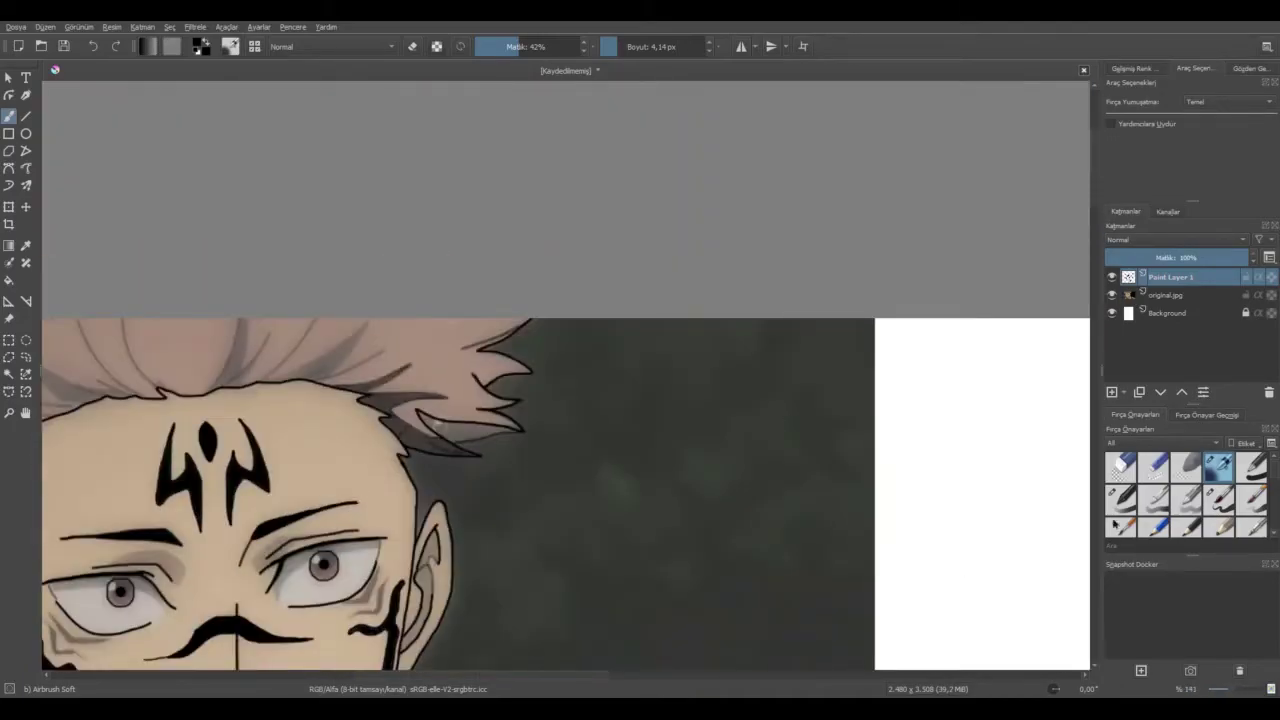
scroll(1093, 523, down, 1)
click(1112, 295)
drag(652, 676, 414, 676)
scroll(395, 430, up, 6)
click(1112, 295)
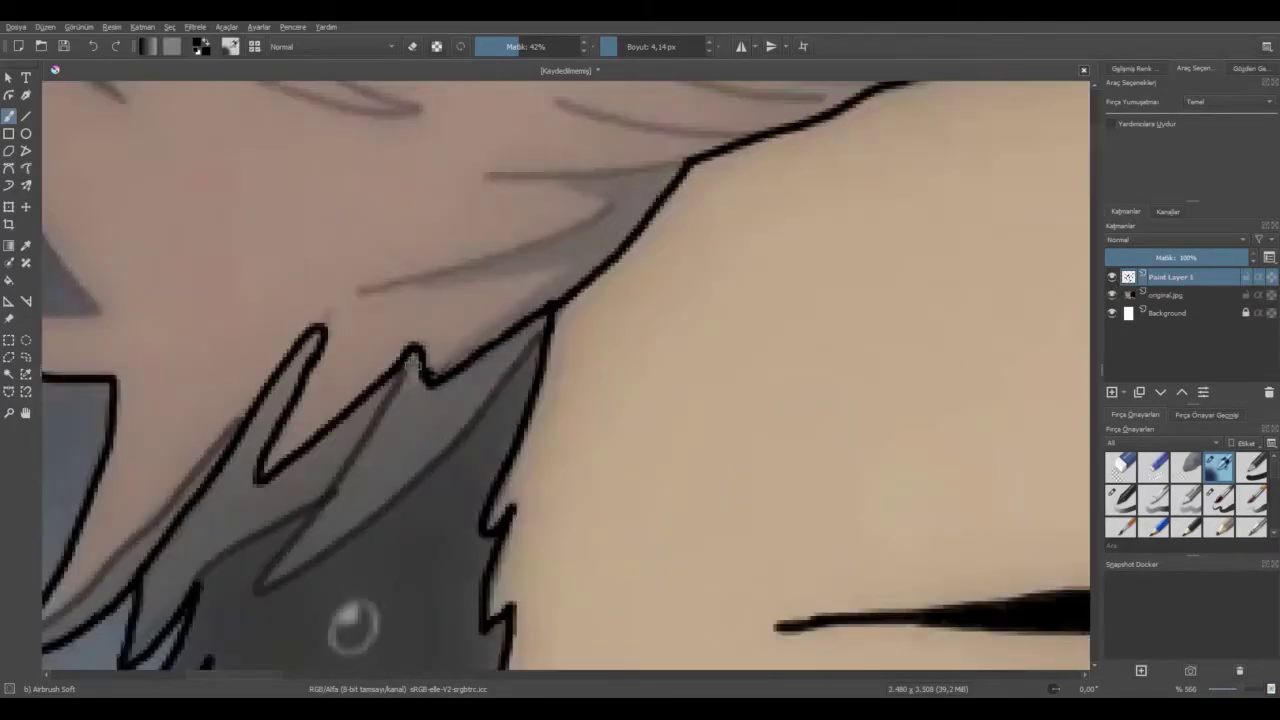
Shade the pointed strand inside the left undercut with the soft airbrush at 42% opacity.
mouse_move(406, 382)
mouse_down()
mouse_move(360, 470)
mouse_move(275, 566)
mouse_up()
mouse_move(340, 517)
mouse_down()
mouse_move(508, 335)
mouse_move(489, 376)
mouse_up()
mouse_move(327, 544)
mouse_down()
mouse_move(456, 406)
mouse_move(391, 480)
mouse_move(445, 389)
mouse_move(489, 368)
mouse_up()
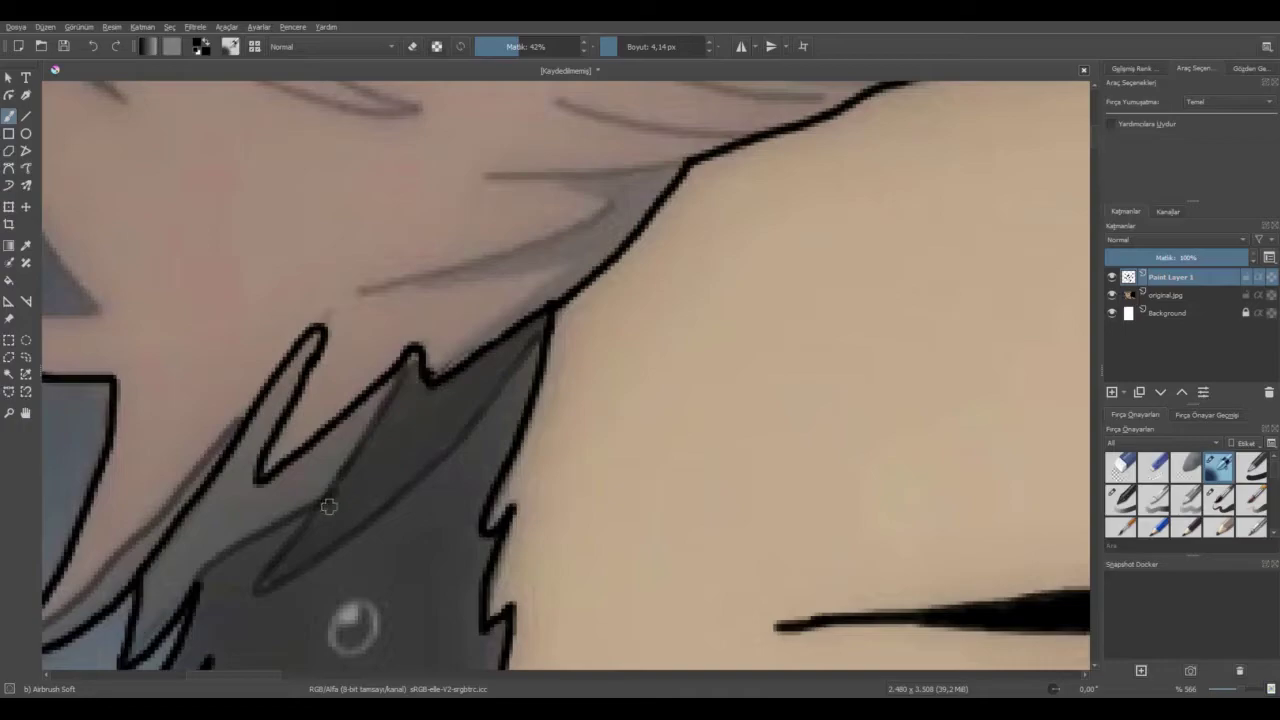
scroll(468, 373, down, 2)
Shade the neighbouring strand above the left ear and the shadow band along the large pointed hair spike.
scroll(367, 459, up, 3)
mouse_move(425, 168)
mouse_down()
mouse_move(252, 459)
mouse_move(409, 393)
mouse_move(522, 265)
mouse_move(349, 406)
mouse_move(265, 538)
mouse_move(195, 542)
mouse_move(263, 485)
mouse_move(354, 321)
mouse_move(462, 365)
mouse_up()
mouse_move(310, 320)
mouse_down()
mouse_move(208, 444)
mouse_move(50, 583)
mouse_move(149, 494)
mouse_up()
scroll(130, 540, down, 4)
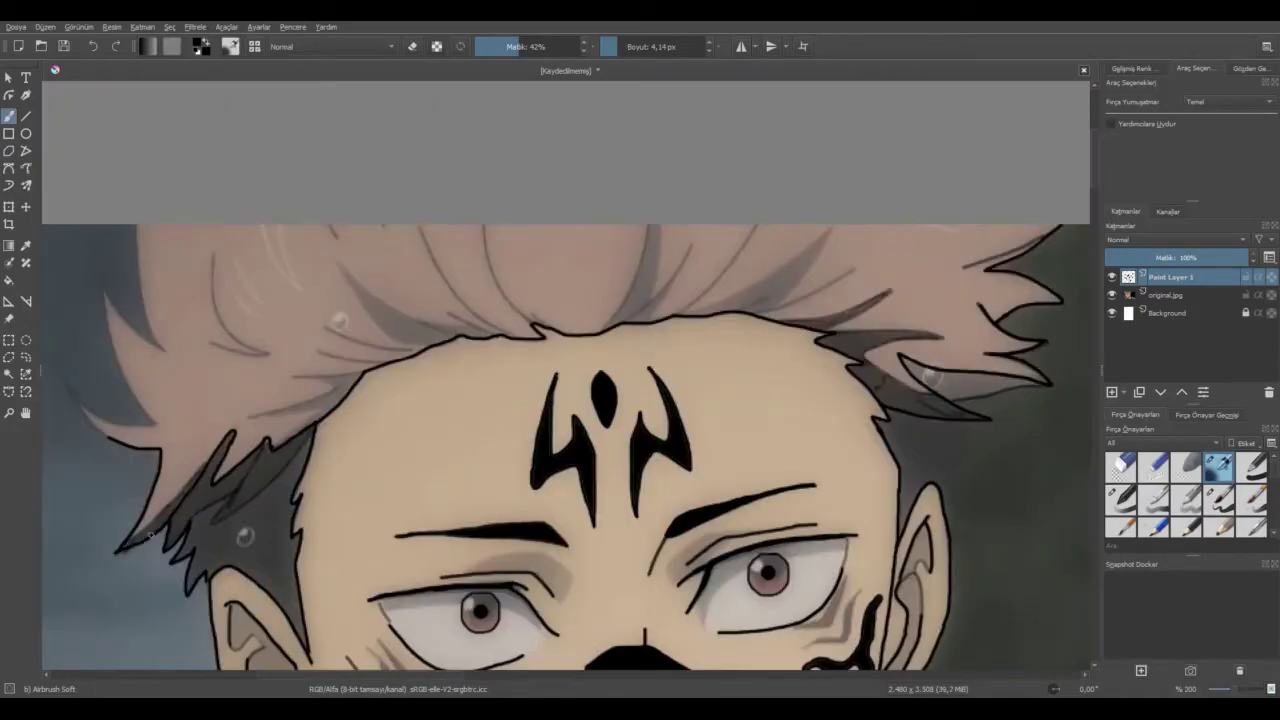
Erase the airbrush overspill below the left hair spike's tip and toggle the original.jpg layer to check the shading.
scroll(150, 570, up, 6)
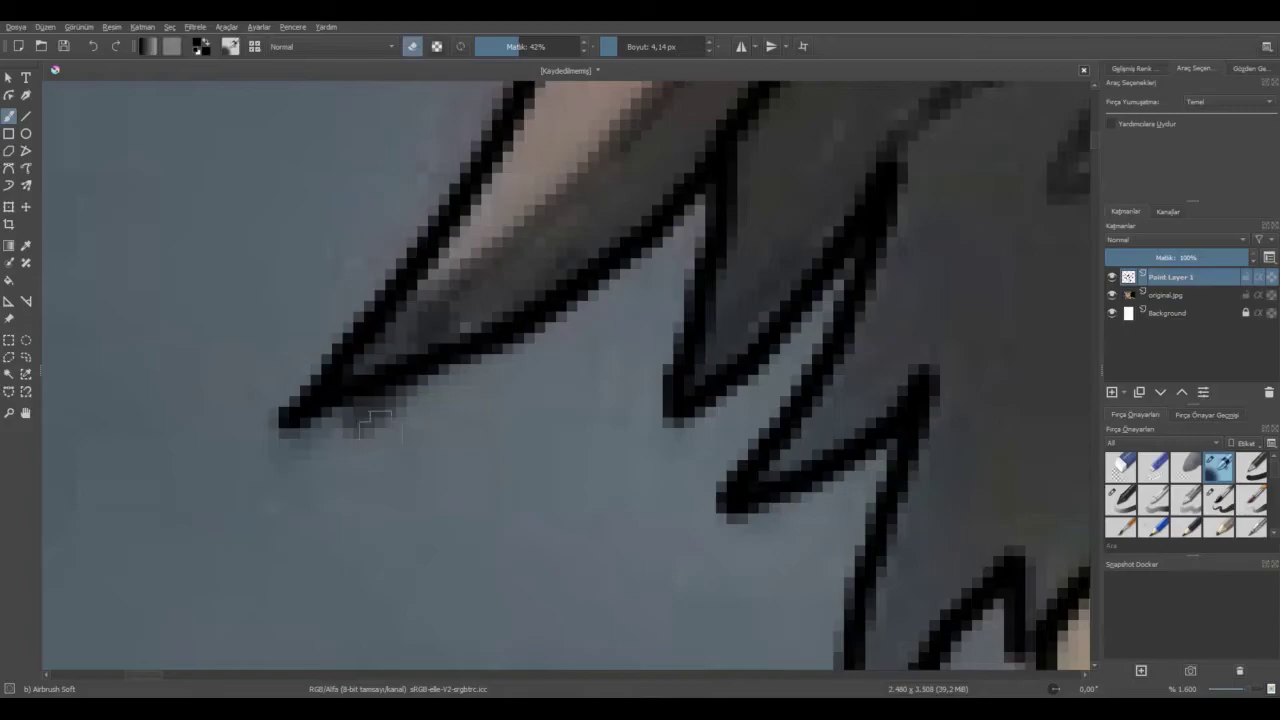
drag(354, 437, 388, 410)
scroll(550, 430, down, 4)
scroll(550, 679, right, 10)
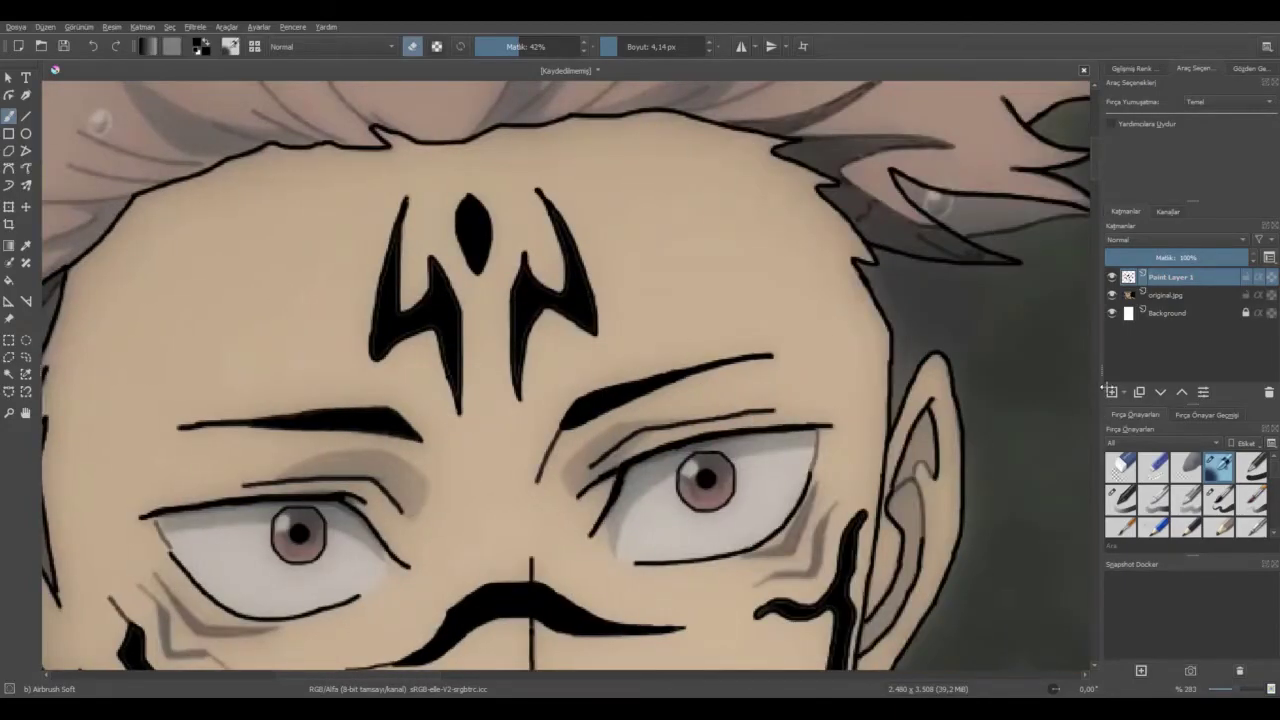
scroll(1099, 383, down, 3)
scroll(496, 400, down, 1)
scroll(496, 400, down, 2)
click(1112, 296)
click(1112, 296)
Trace the two curved outer spikes of the left-side hair with the 3 px Basic-2 Opacity brush at 100% opacity.
scroll(206, 302, up, 5)
drag(550, 46, 580, 46)
key(/)
mouse_move(445, 328)
mouse_down()
mouse_move(330, 236)
mouse_move(274, 137)
mouse_move(471, 248)
mouse_move(691, 264)
mouse_move(692, 229)
mouse_move(591, 106)
mouse_up()
scroll(591, 106, down, 2)
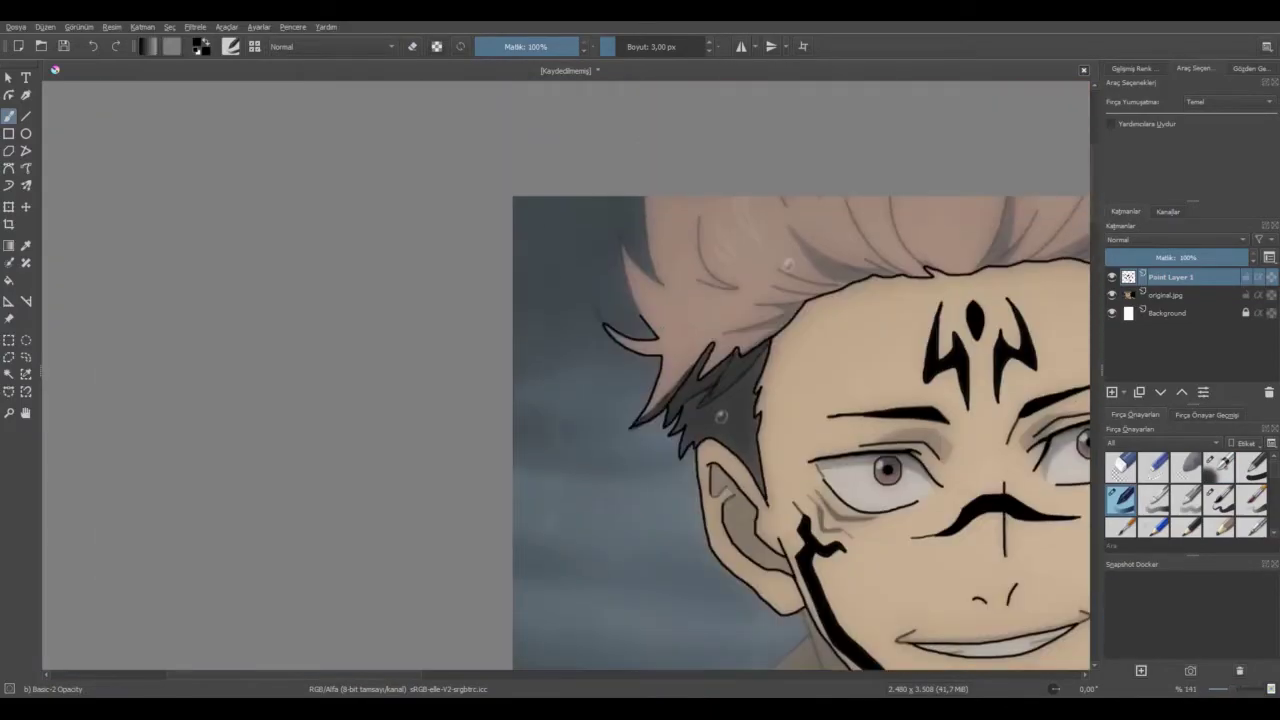
scroll(578, 388, up, 1)
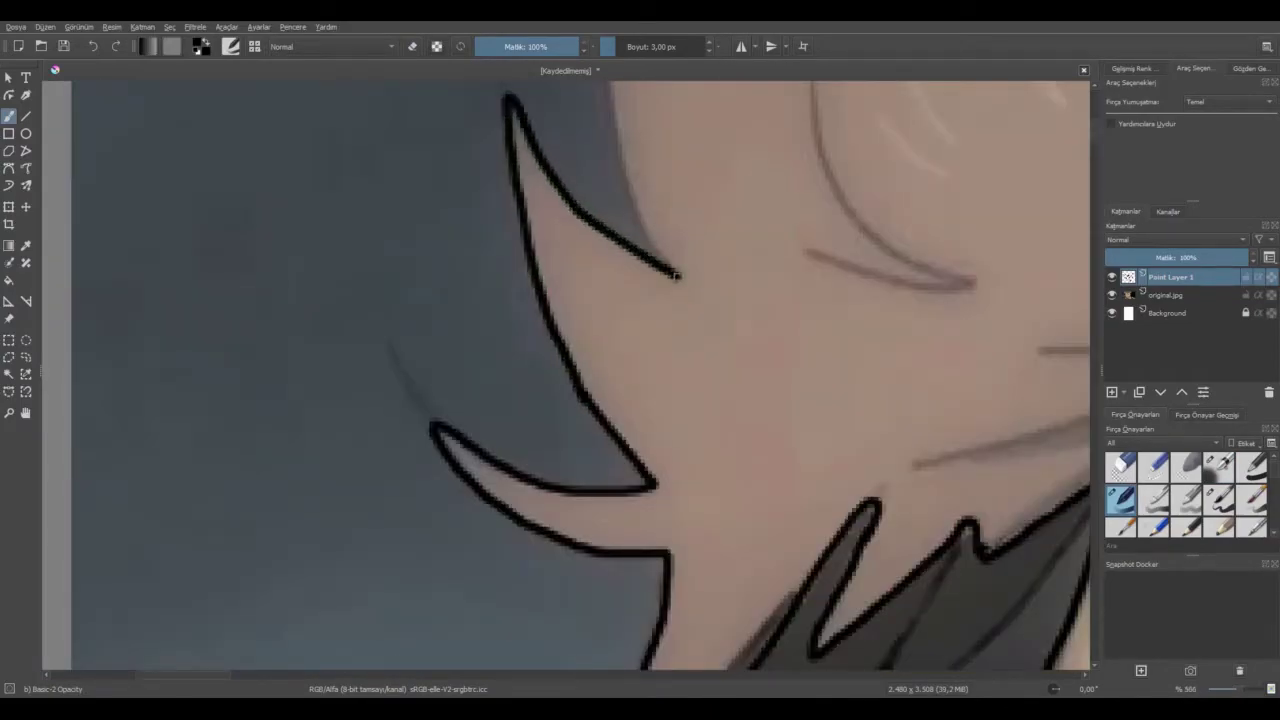
Trace the left hair's outer edge from the upper spike's base to the reference image's upper edge.
scroll(615, 140, up, 2)
drag(600, 271, 591, 155)
scroll(591, 155, down, 3)
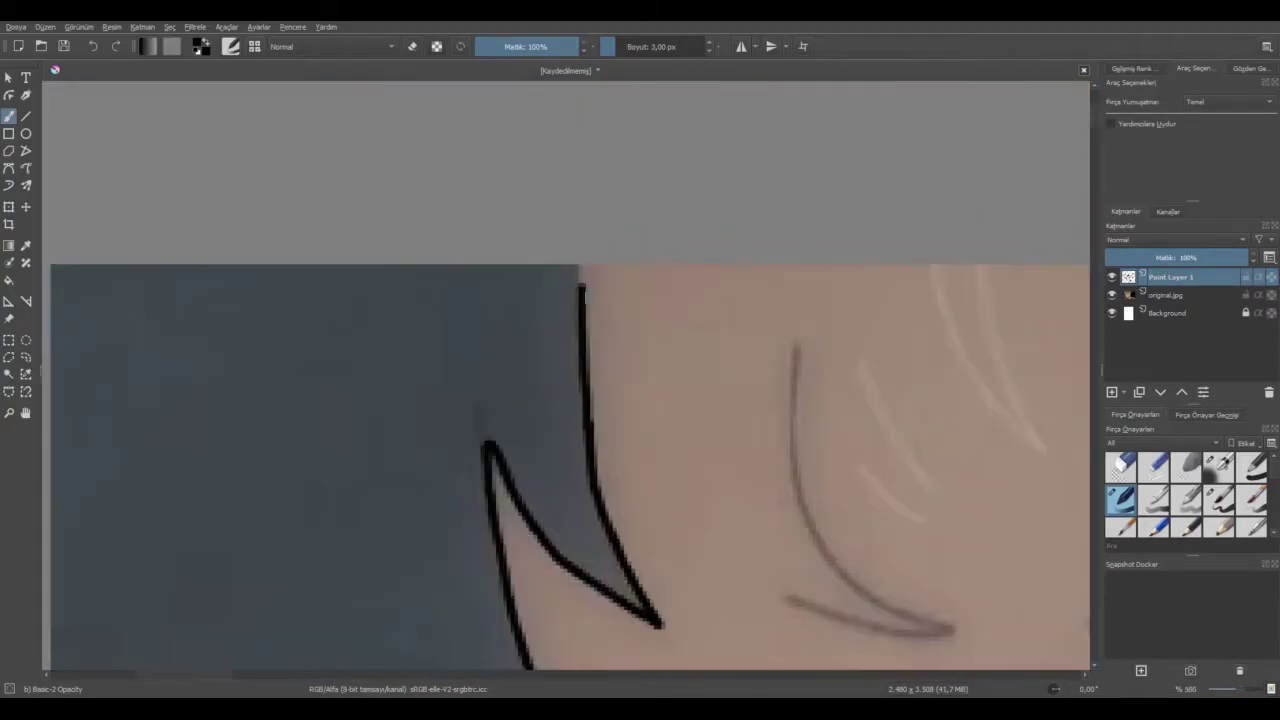
scroll(352, 350, down, 3)
scroll(723, 676, right, 2)
scroll(723, 676, left, 5)
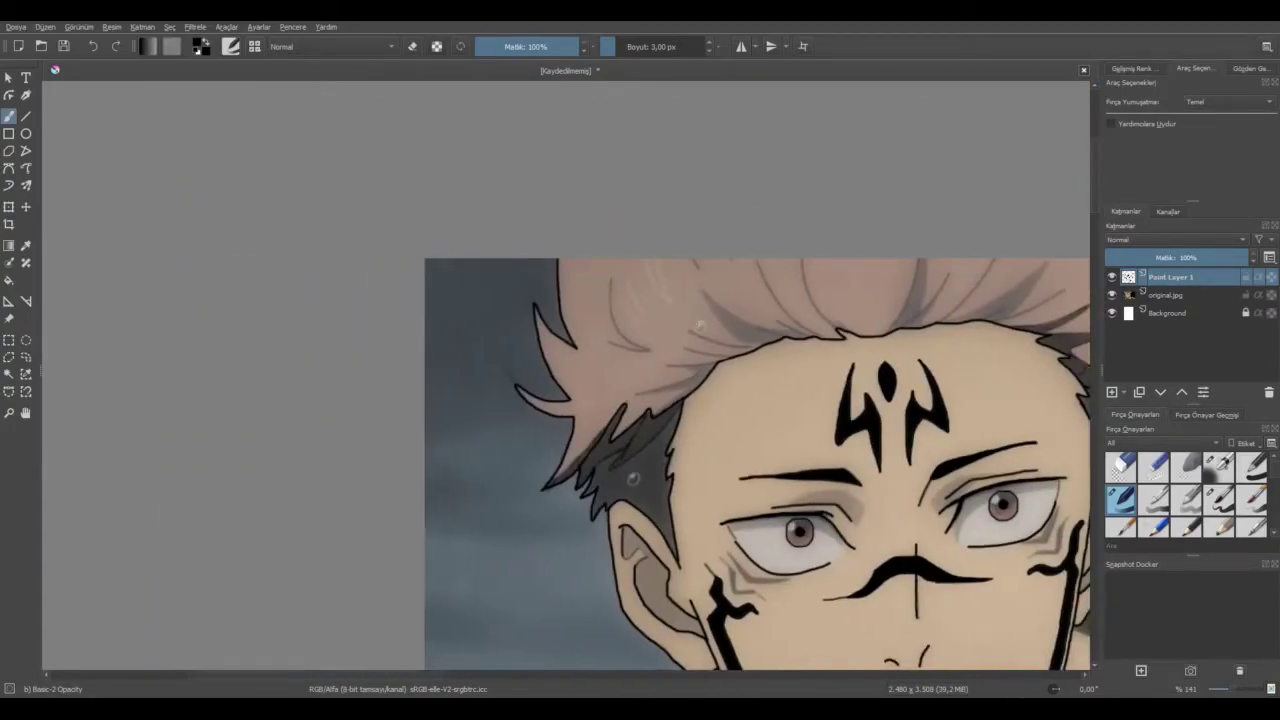
Trace the thin strand lines along the left part of the hairline at 42% brush opacity.
scroll(725, 327, up, 3)
click(525, 48)
drag(524, 56, 526, 56)
scroll(748, 293, up, 1)
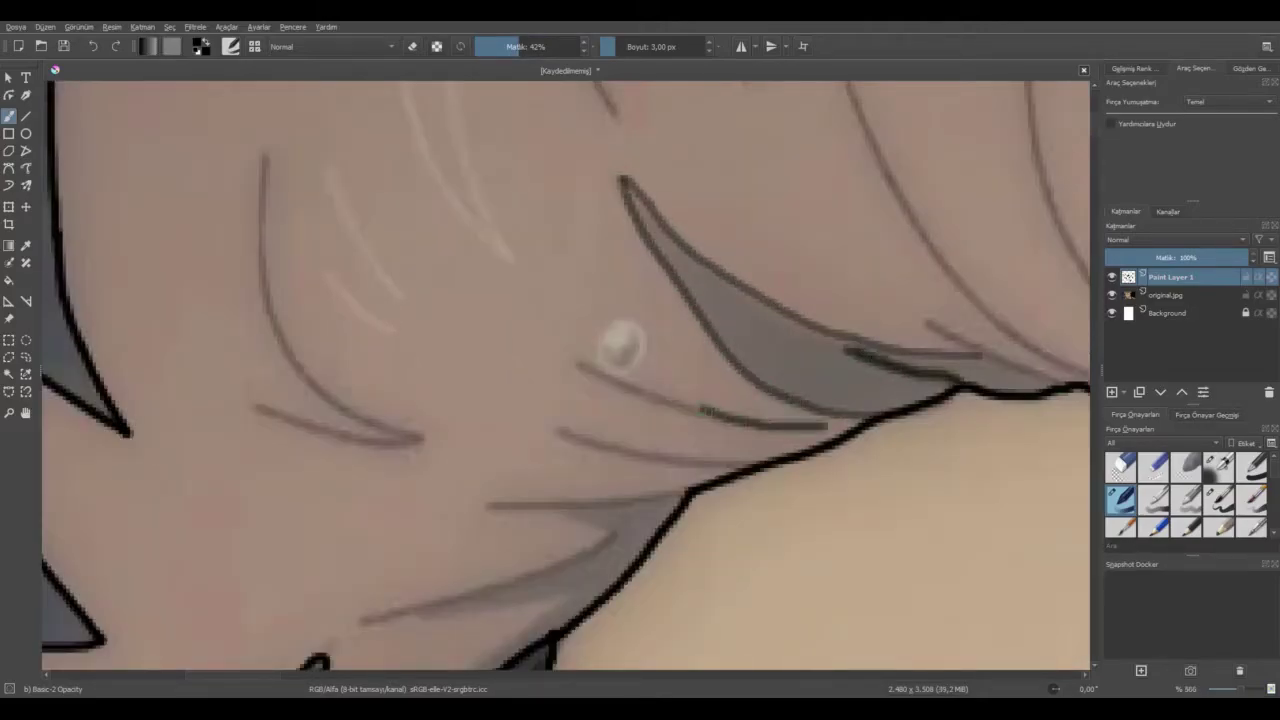
drag(640, 494, 490, 506)
scroll(565, 507, down, 4)
scroll(568, 520, up, 5)
mouse_move(672, 465)
mouse_down()
mouse_move(573, 517)
mouse_move(315, 589)
mouse_up()
mouse_move(436, 568)
mouse_down()
mouse_move(608, 542)
mouse_move(486, 665)
mouse_up()
drag(670, 466, 553, 424)
Trace the tall curved strand line in the left part of the hair up to its upper end.
mouse_move(168, 287)
mouse_down()
mouse_move(308, 337)
mouse_move(230, 228)
mouse_move(172, 82)
mouse_up()
scroll(370, 375, down, 2)
scroll(228, 212, up, 2)
drag(321, 257, 318, 118)
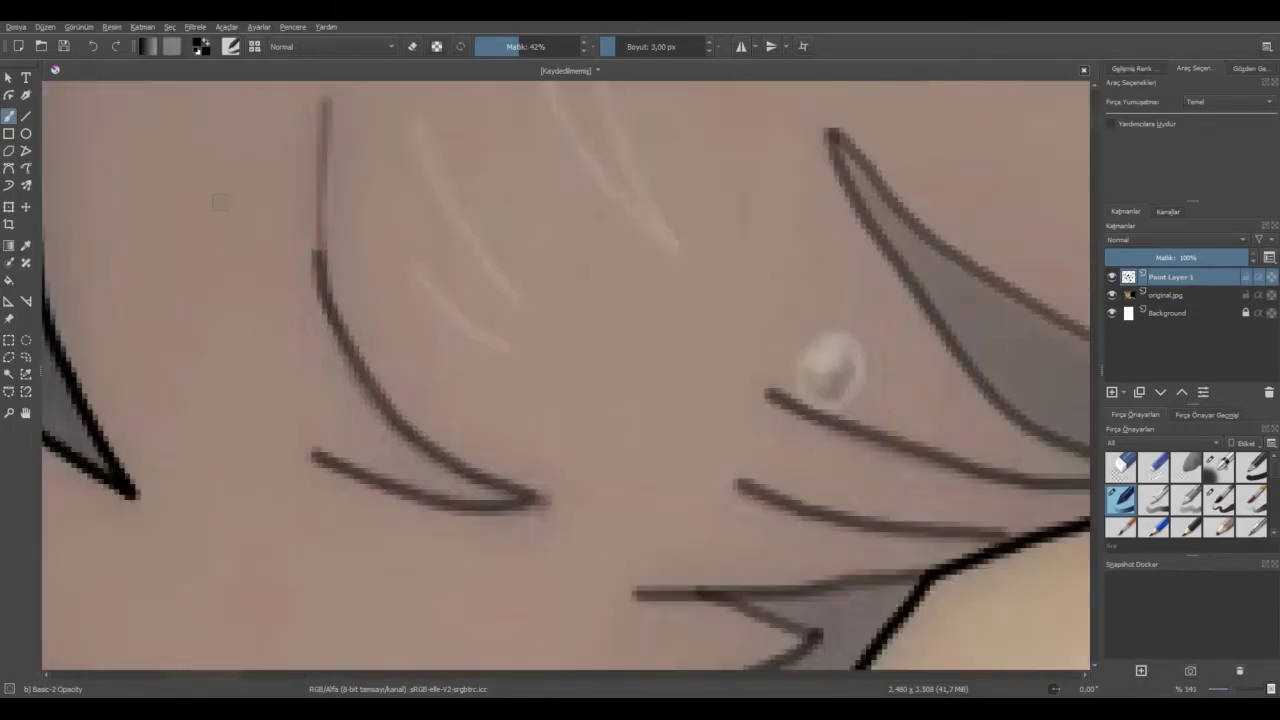
Trace the long strands from the reference's upper edge to the hairline, plus the two short strand marks near them.
scroll(405, 307, down, 4)
scroll(658, 236, up, 4)
mouse_move(636, 195)
mouse_down()
mouse_move(695, 425)
mouse_move(830, 592)
mouse_up()
mouse_move(757, 645)
mouse_down()
mouse_move(598, 551)
mouse_move(538, 484)
mouse_move(478, 397)
mouse_move(388, 210)
mouse_up()
drag(690, 637, 530, 558)
scroll(500, 550, down, 4)
scroll(335, 472, up, 4)
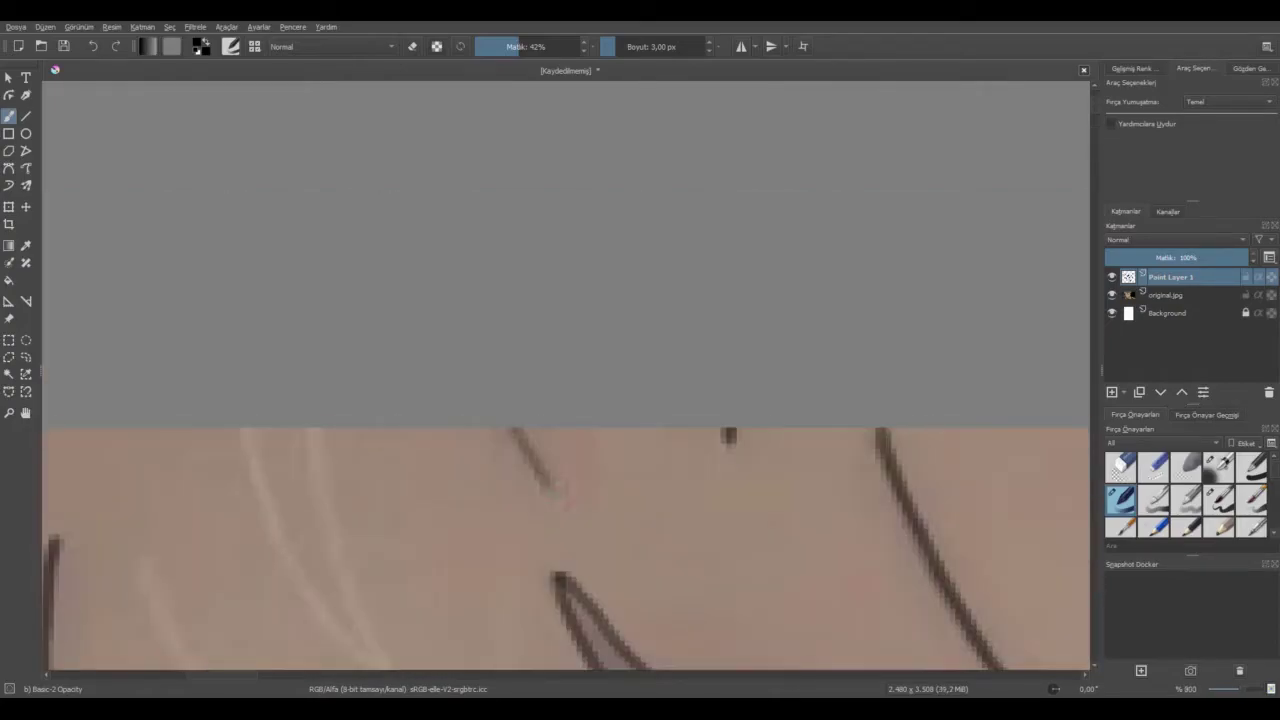
drag(550, 489, 507, 429)
scroll(519, 508, down, 4)
Trace the faint V-shaped hair highlight on the left side at 12% brush opacity.
scroll(1098, 487, down, 4)
scroll(459, 430, up, 5)
key(i)
key(i)
key(i)
mouse_move(403, 210)
mouse_down()
mouse_move(424, 291)
mouse_move(503, 445)
mouse_move(620, 572)
mouse_up()
drag(564, 476, 494, 212)
scroll(280, 360, down, 2)
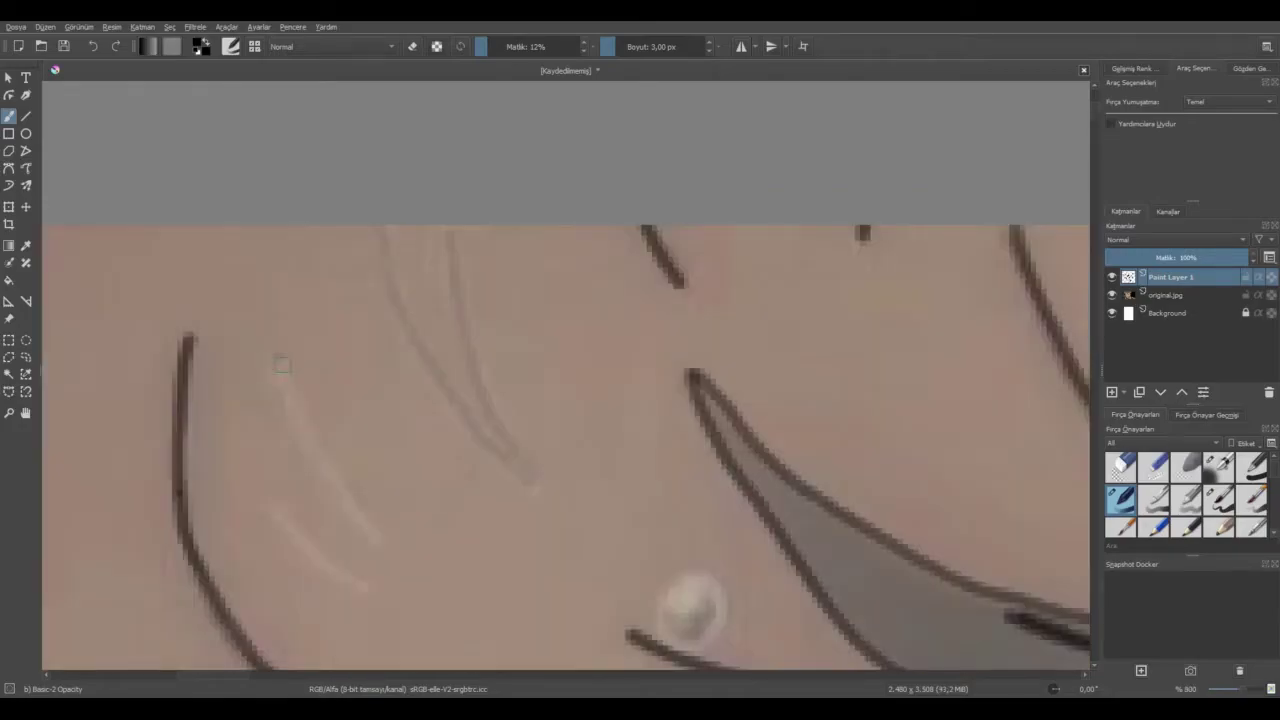
Trace the strand lines above the right half of the forehead at 42% opacity and toggle original.jpg to check them.
scroll(364, 551, down, 6)
scroll(757, 509, up, 3)
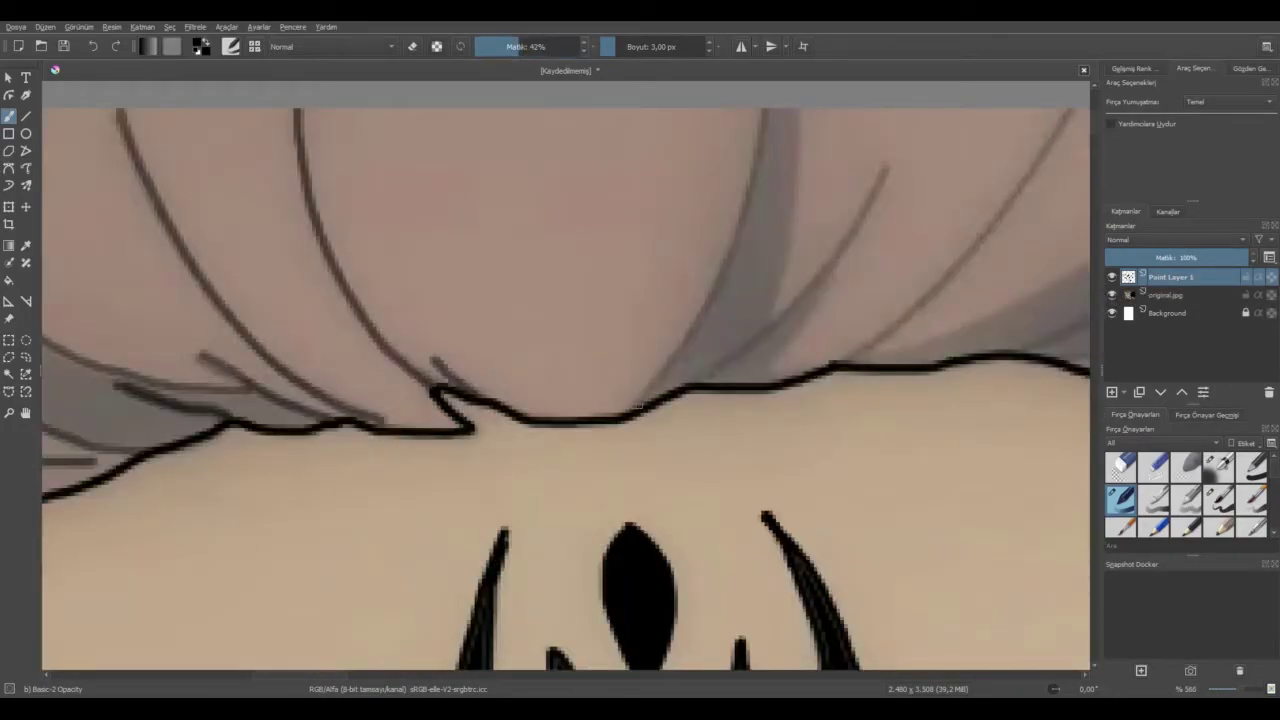
drag(707, 290, 760, 108)
drag(690, 385, 883, 166)
drag(758, 379, 841, 255)
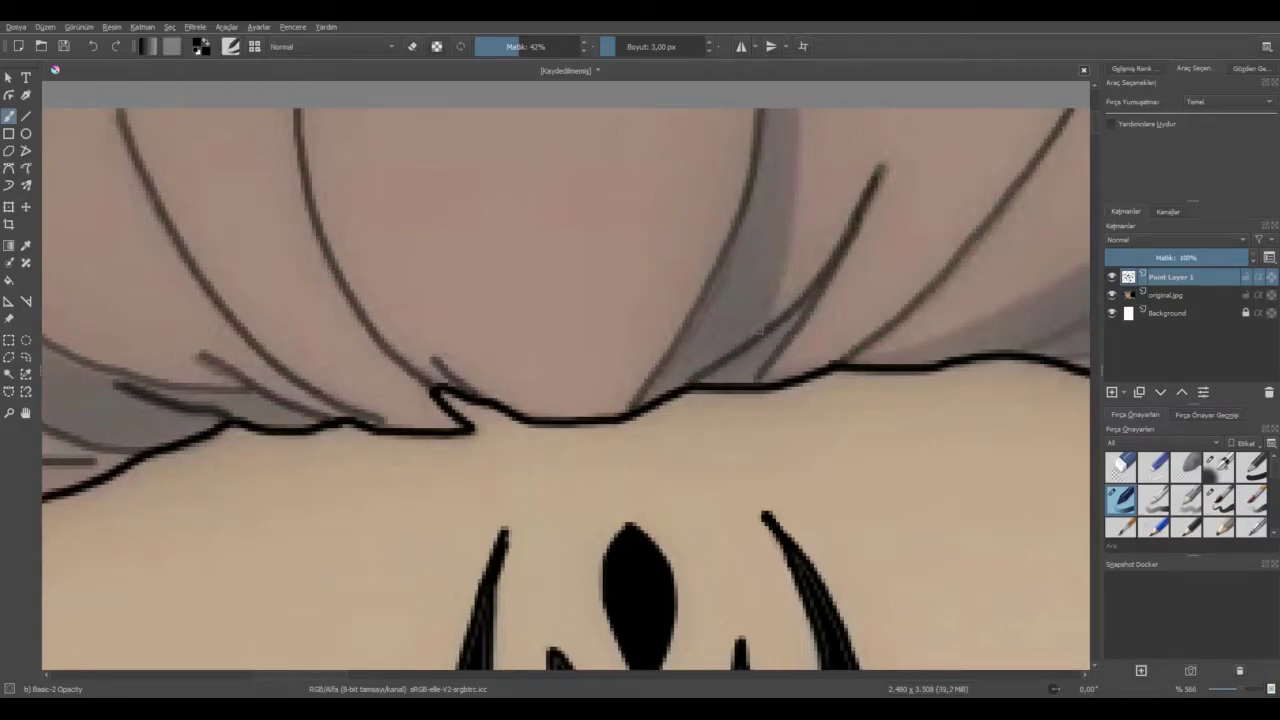
drag(723, 356, 687, 386)
scroll(525, 676, right, 9)
mouse_move(402, 363)
mouse_down()
mouse_move(624, 248)
mouse_move(767, 143)
mouse_up()
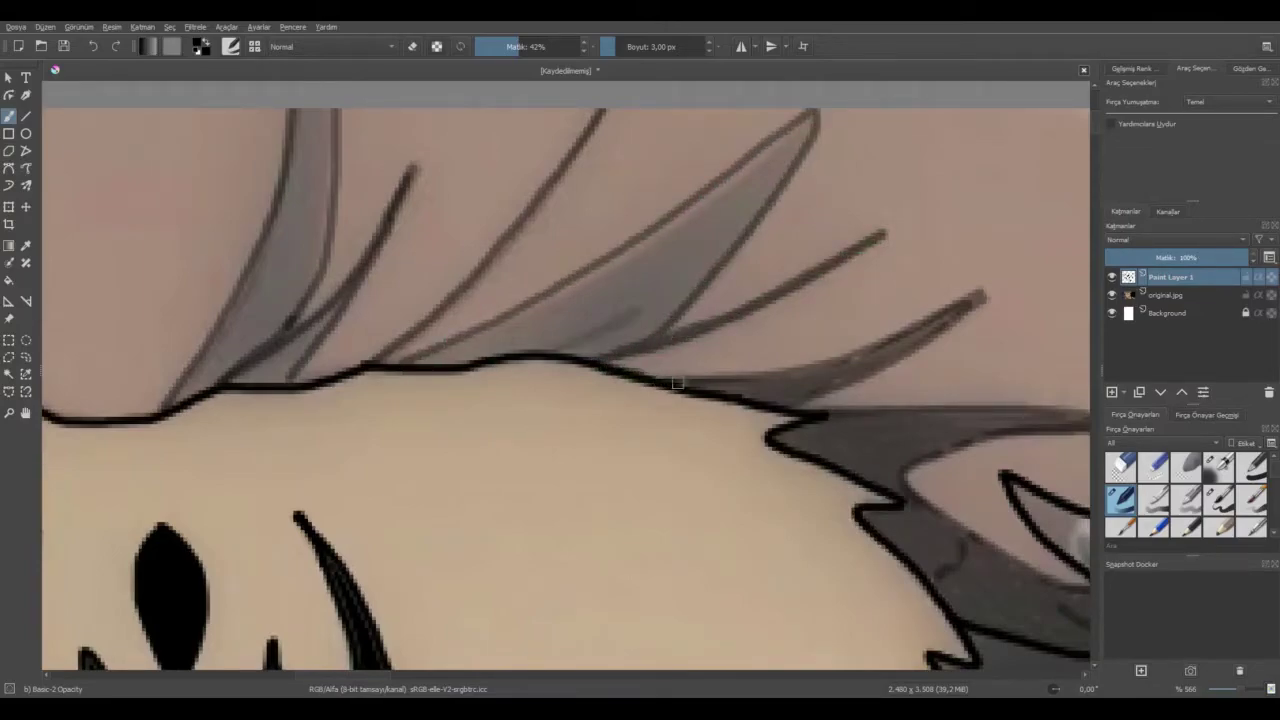
click(1112, 295)
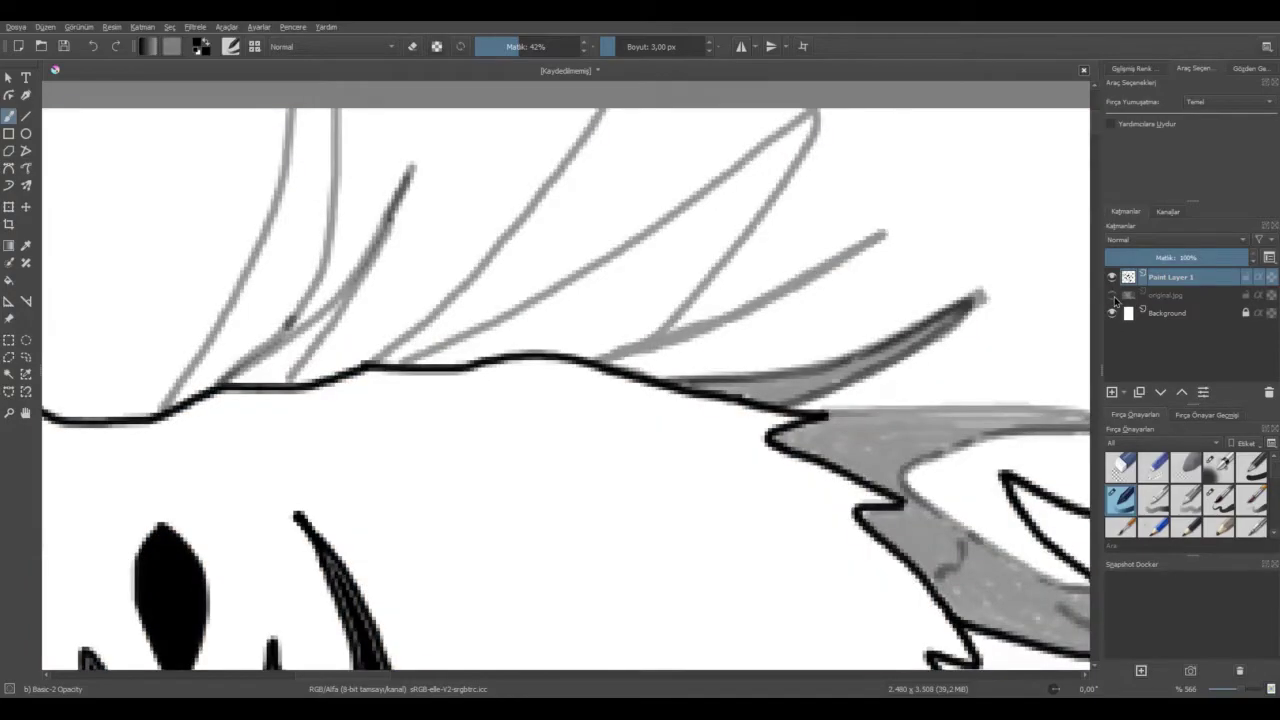
click(1112, 295)
Shade the inside of the wide pointed strand above the right side of the forehead with the Basic-1 brush.
click(1218, 466)
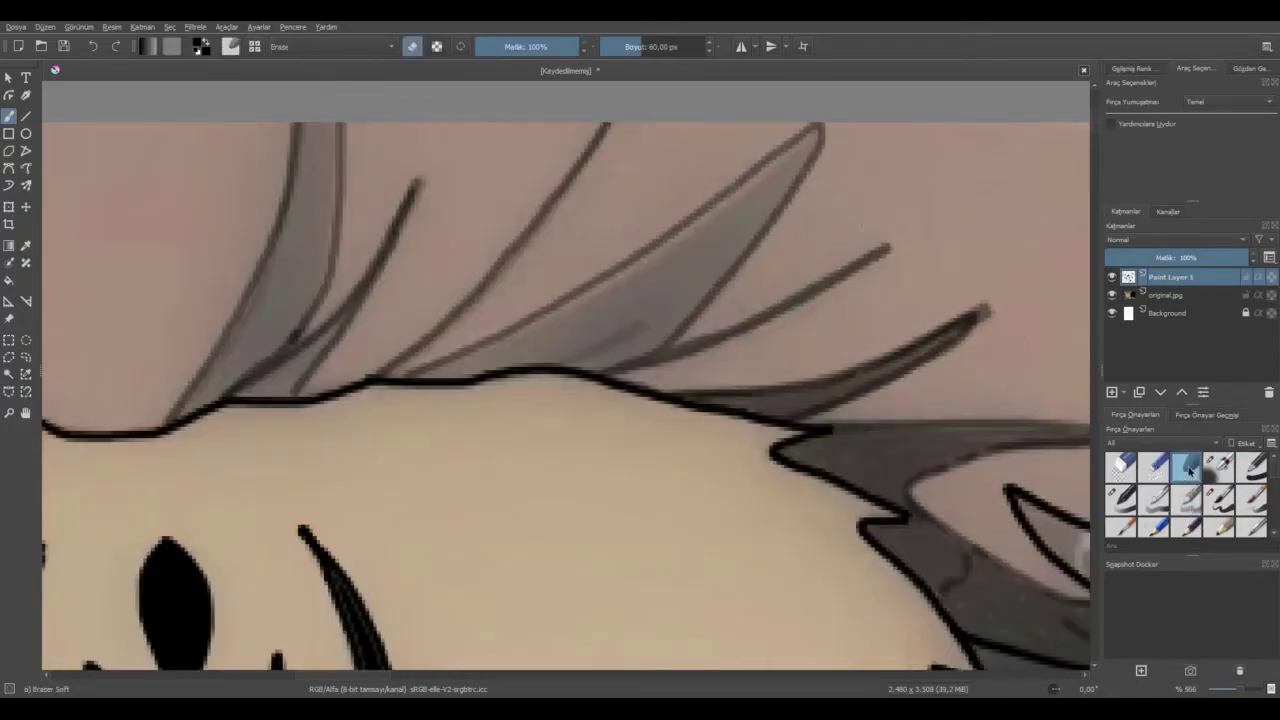
click(1251, 466)
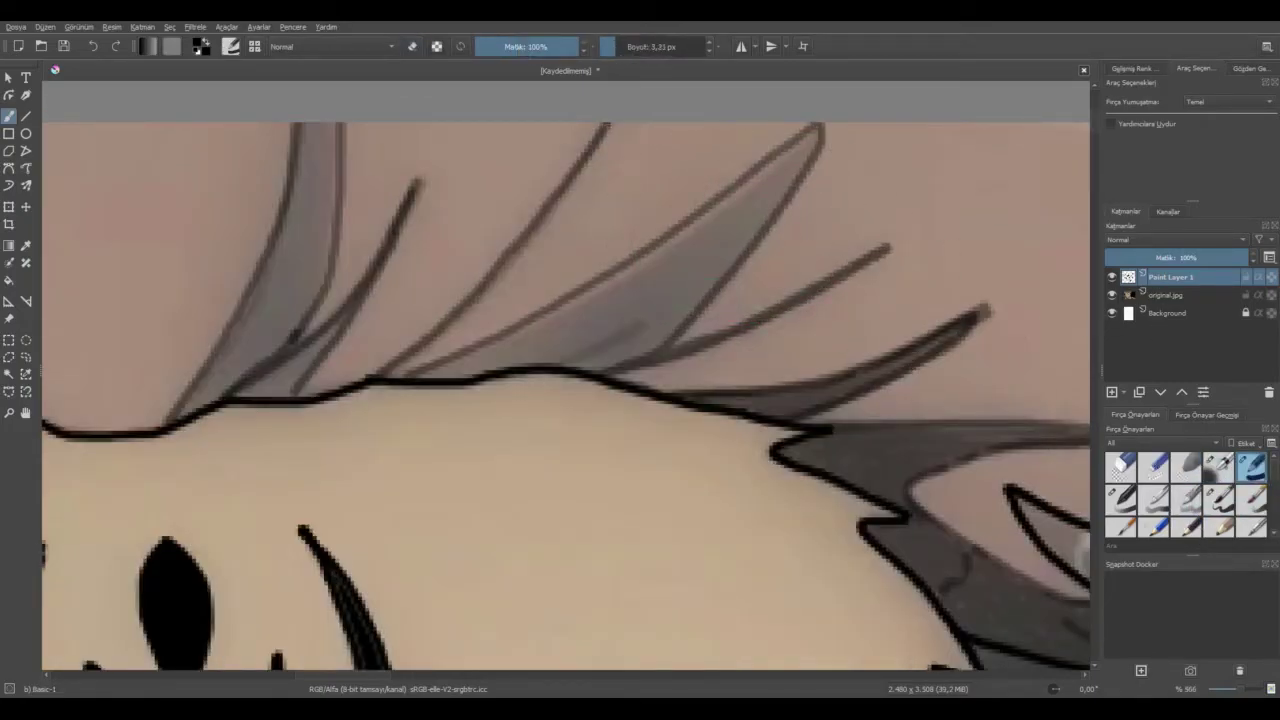
mouse_move(740, 205)
mouse_down()
mouse_move(632, 298)
mouse_move(651, 333)
mouse_up()
drag(560, 356, 421, 376)
mouse_move(521, 331)
mouse_down()
mouse_move(814, 132)
mouse_move(777, 190)
mouse_up()
mouse_move(709, 275)
mouse_down()
mouse_move(655, 346)
mouse_move(657, 325)
mouse_move(618, 289)
mouse_up()
drag(522, 366, 477, 367)
Shade the curved shadow band rising from the middle of the hairline, undoing one stray stroke.
scroll(268, 271, down, 4)
scroll(246, 244, up, 6)
mouse_move(514, 194)
mouse_down()
mouse_move(543, 220)
mouse_move(552, 275)
mouse_move(473, 450)
mouse_move(454, 586)
mouse_move(580, 300)
mouse_move(551, 454)
mouse_up()
scroll(551, 454, down, 3)
scroll(487, 544, up, 3)
mouse_move(493, 495)
mouse_down()
mouse_move(438, 575)
mouse_move(566, 417)
mouse_up()
click(94, 46)
mouse_move(468, 508)
mouse_down()
mouse_move(449, 563)
mouse_move(434, 546)
mouse_up()
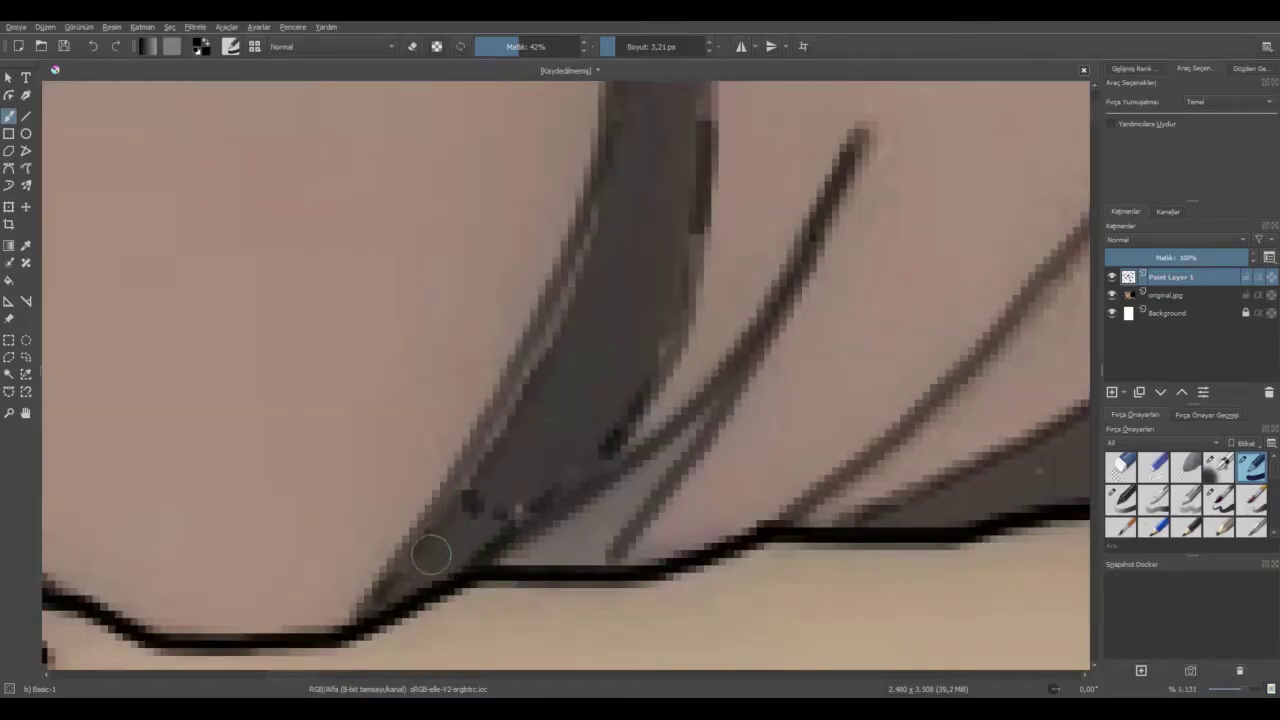
Use the Fill tool at 42% opacity on the base of the central hair shadow and check it against original.jpg.
scroll(434, 546, down, 3)
scroll(434, 546, up, 3)
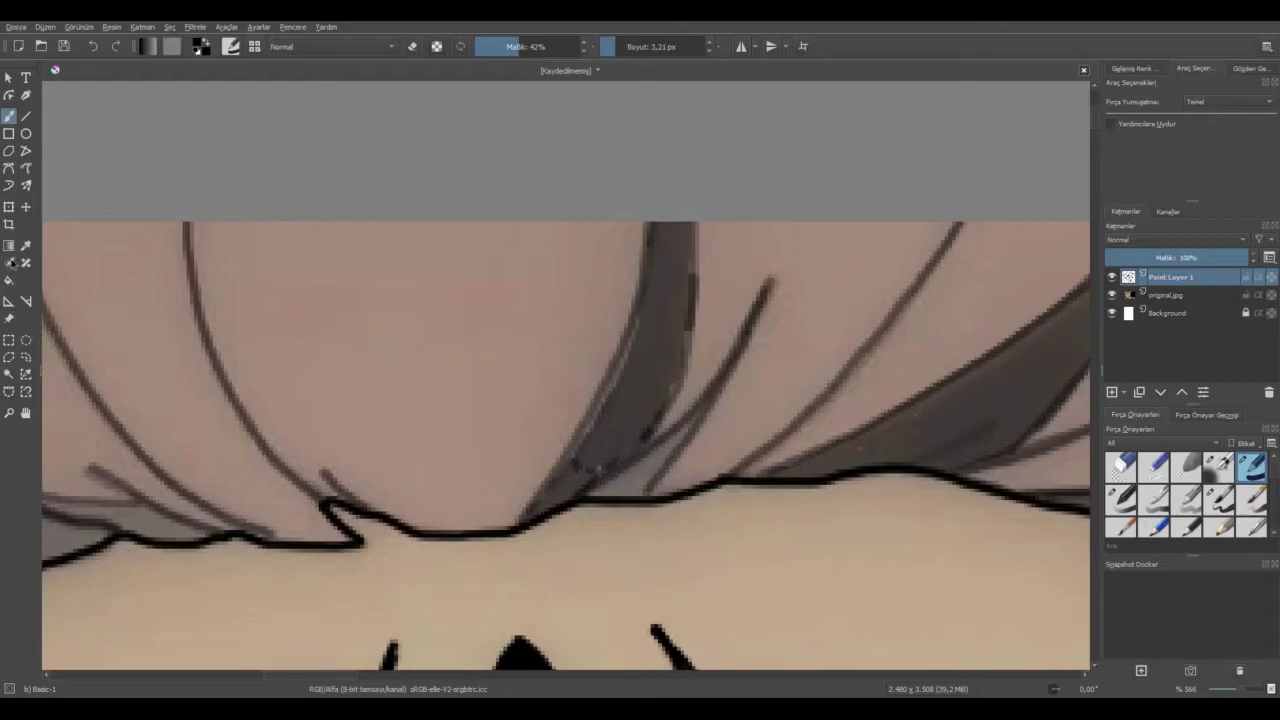
click(9, 280)
click(578, 490)
scroll(578, 490, down, 10)
click(1113, 296)
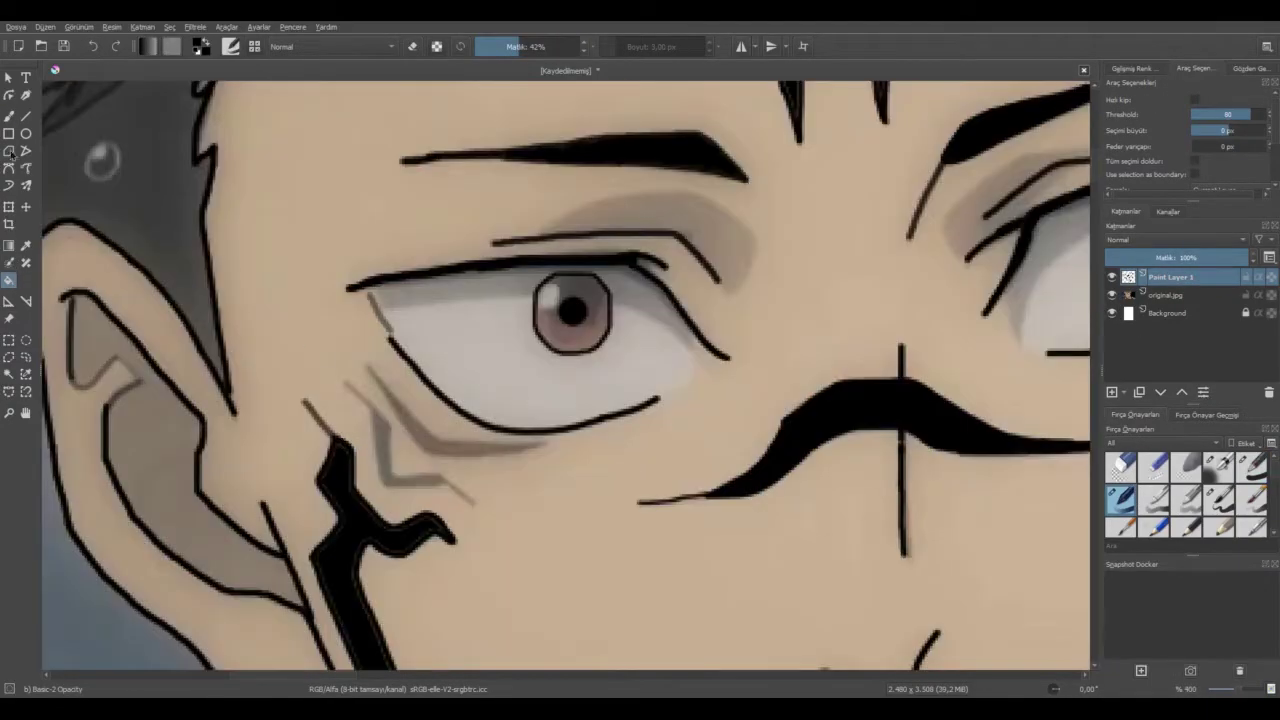
Outline and fill the angular cheek marking below the left eye in black with the 3 px brush at 100% opacity.
click(9, 116)
scroll(381, 481, up, 2)
drag(522, 47, 661, 63)
scroll(287, 318, up, 2)
drag(334, 283, 500, 438)
scroll(375, 549, up, 1)
drag(474, 347, 497, 615)
scroll(577, 574, down, 4)
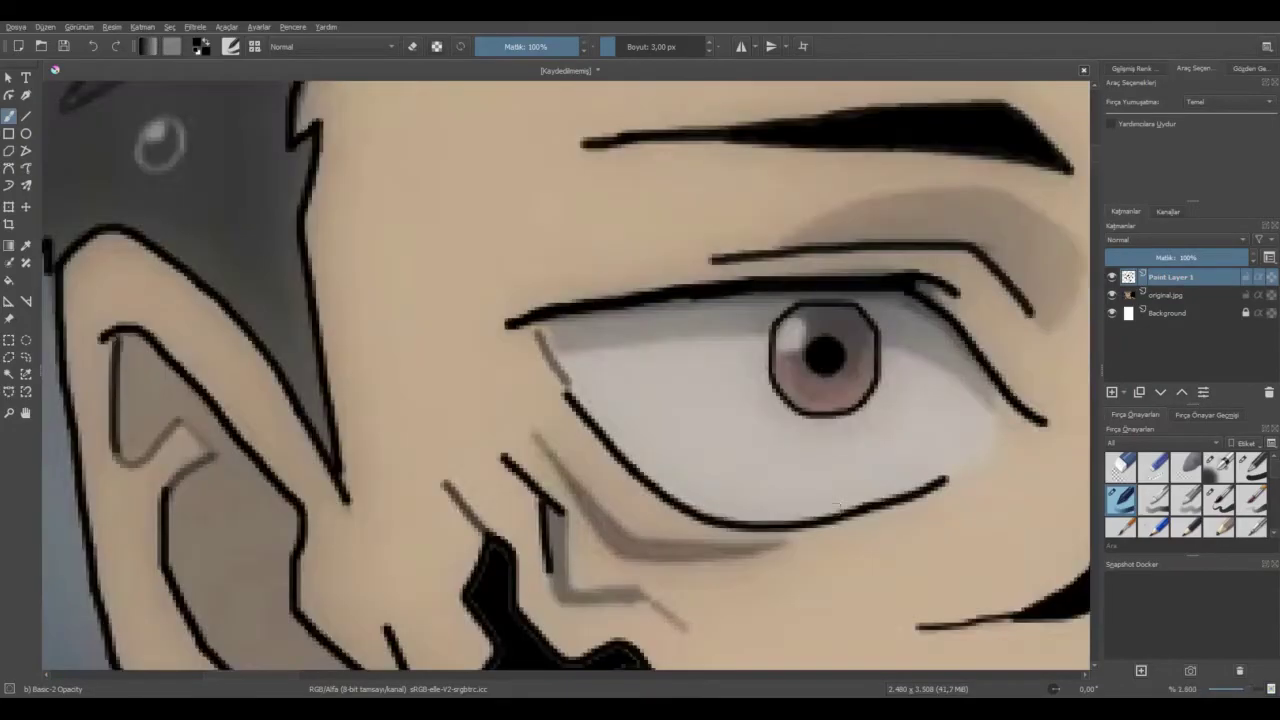
scroll(562, 610, up, 2)
drag(573, 428, 849, 538)
mouse_move(758, 462)
mouse_down()
mouse_move(606, 412)
mouse_move(580, 291)
mouse_up()
mouse_move(587, 365)
mouse_down()
mouse_move(596, 456)
mouse_move(748, 478)
mouse_up()
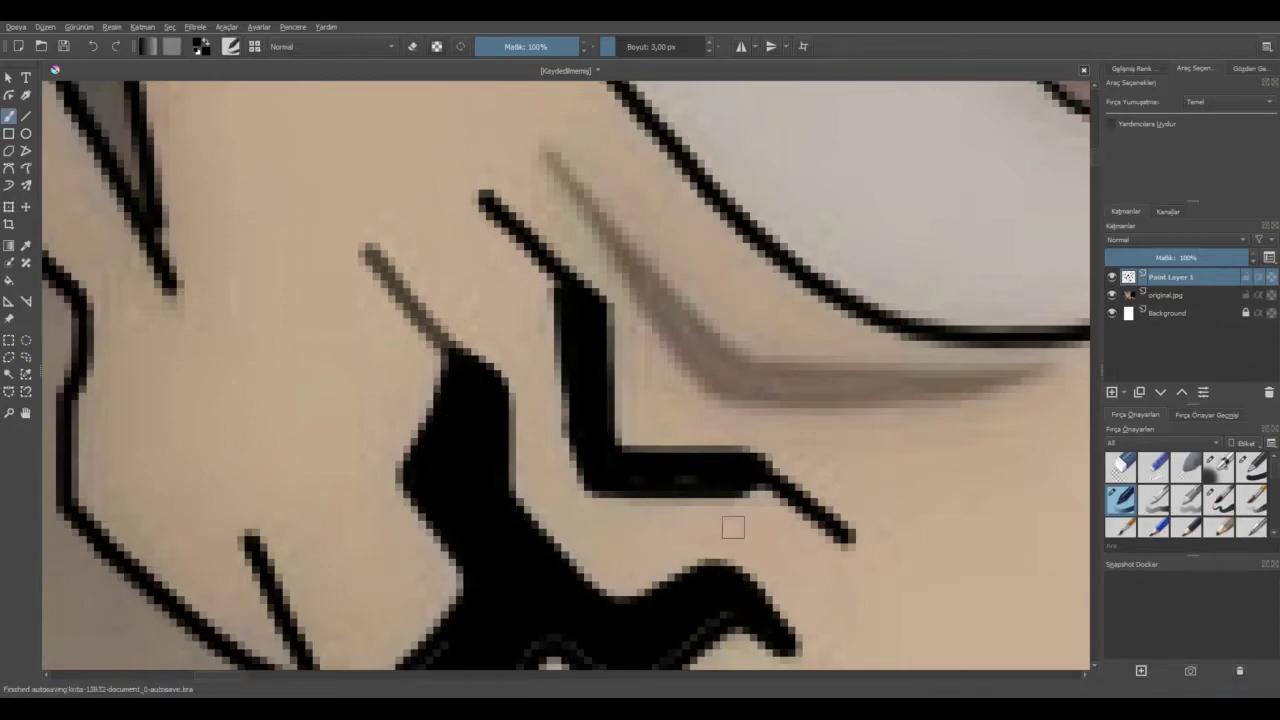
drag(697, 483, 635, 479)
Outline and fill in black the marking directly beneath the left eye's lower lid.
drag(629, 217, 452, 319)
mouse_move(373, 260)
mouse_down()
mouse_move(572, 455)
mouse_move(880, 478)
mouse_move(632, 510)
mouse_move(443, 370)
mouse_move(543, 457)
mouse_move(757, 491)
mouse_move(564, 490)
mouse_up()
scroll(564, 490, down, 5)
Outline the angular cheek marking below the right eye and fill it in black.
drag(625, 358, 4, 352)
scroll(590, 455, up, 6)
mouse_move(331, 518)
mouse_down()
mouse_move(530, 432)
mouse_move(677, 191)
mouse_move(785, 86)
mouse_move(797, 254)
mouse_up()
scroll(792, 104, down, 2)
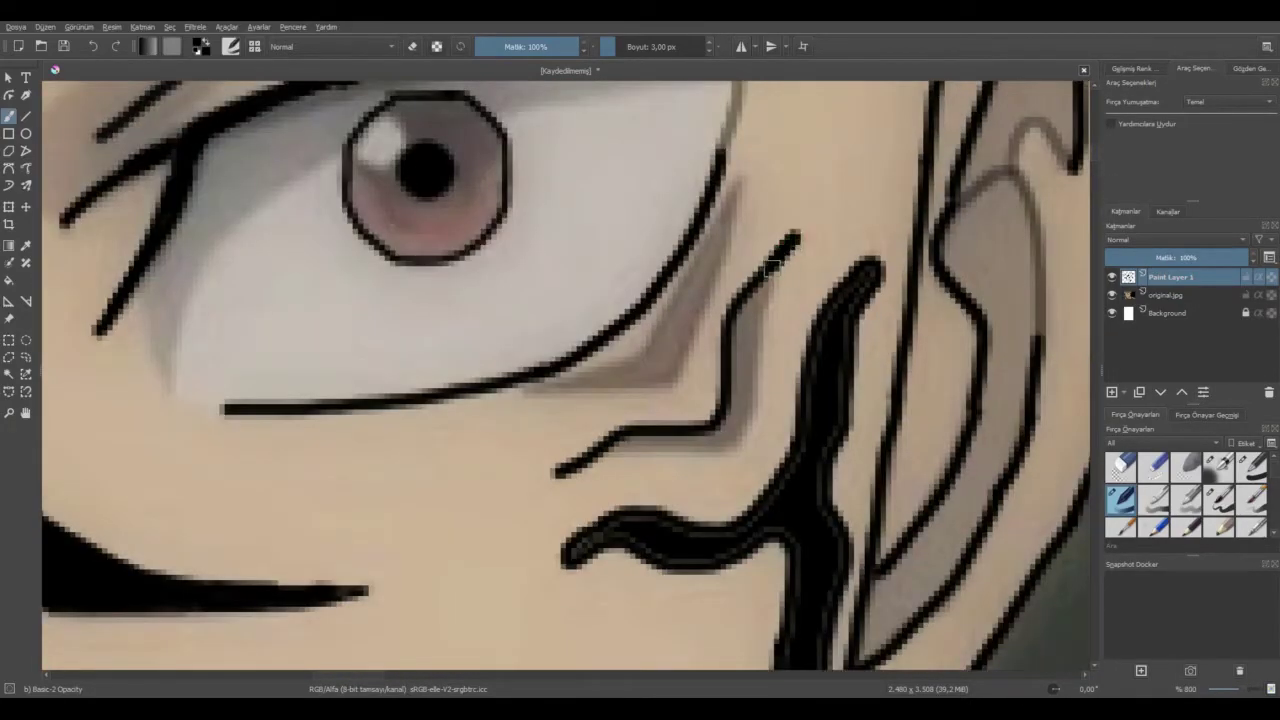
drag(758, 368, 657, 456)
drag(734, 407, 748, 341)
scroll(600, 384, up, 2)
Outline and fill in black the marking that hugs the right eye's lower lid.
mouse_move(463, 403)
mouse_down()
mouse_move(751, 203)
mouse_move(788, 136)
mouse_up()
scroll(790, 134, down, 2)
mouse_move(790, 134)
mouse_down()
mouse_move(823, 238)
mouse_move(820, 290)
mouse_up()
mouse_move(821, 288)
mouse_down()
mouse_move(862, 217)
mouse_move(818, 365)
mouse_move(658, 430)
mouse_move(818, 333)
mouse_up()
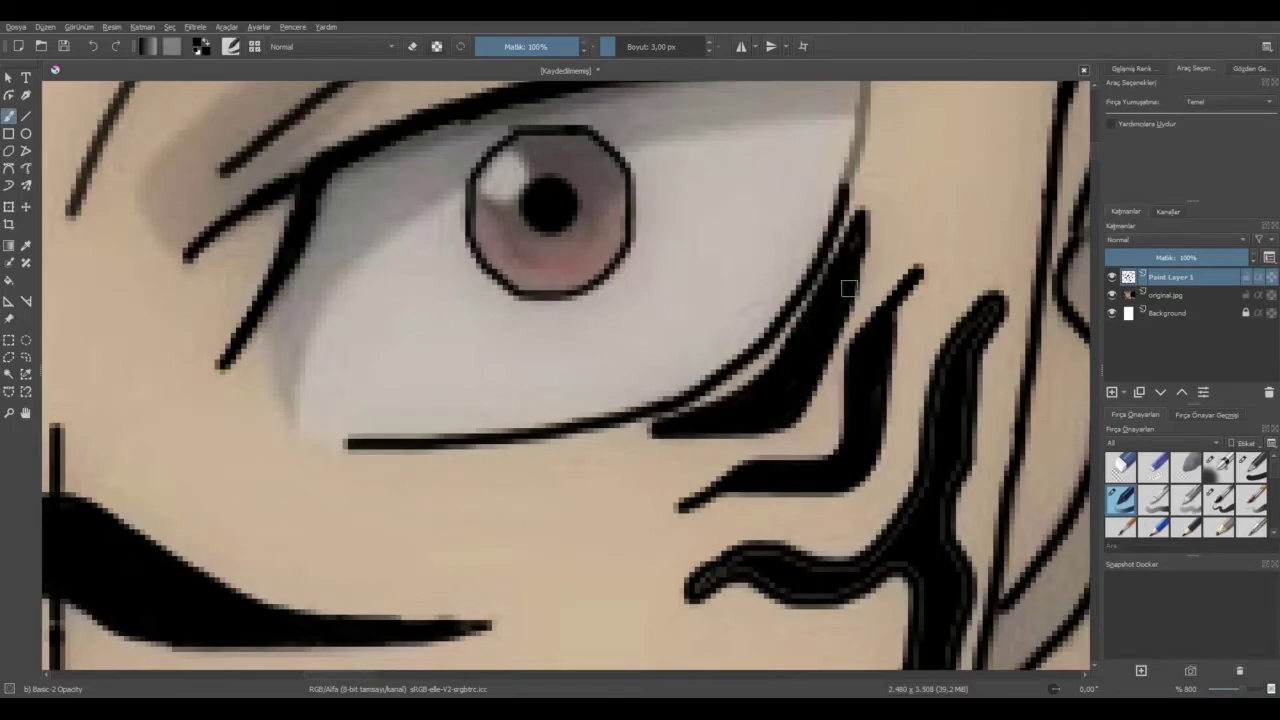
Toggle the Paint Layer 1 and original.jpg layers to compare the whole line art with the reference.
scroll(880, 412, down, 5)
drag(812, 676, 825, 676)
scroll(974, 474, down, 2)
click(1112, 277)
click(1112, 295)
click(1112, 277)
drag(640, 675, 705, 675)
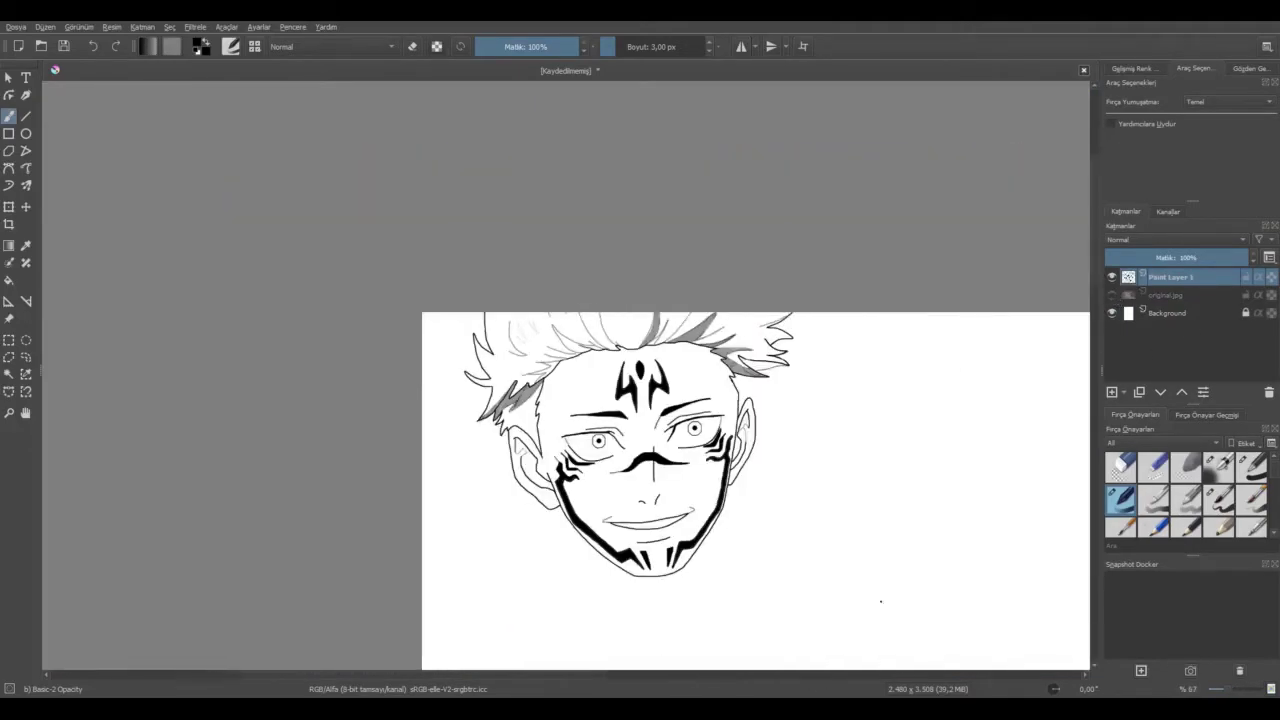
drag(1094, 204, 1094, 228)
click(1111, 295)
Try to trace the hair edge between the right hair spike and the right ear at 42% opacity.
scroll(1011, 209, up, 10)
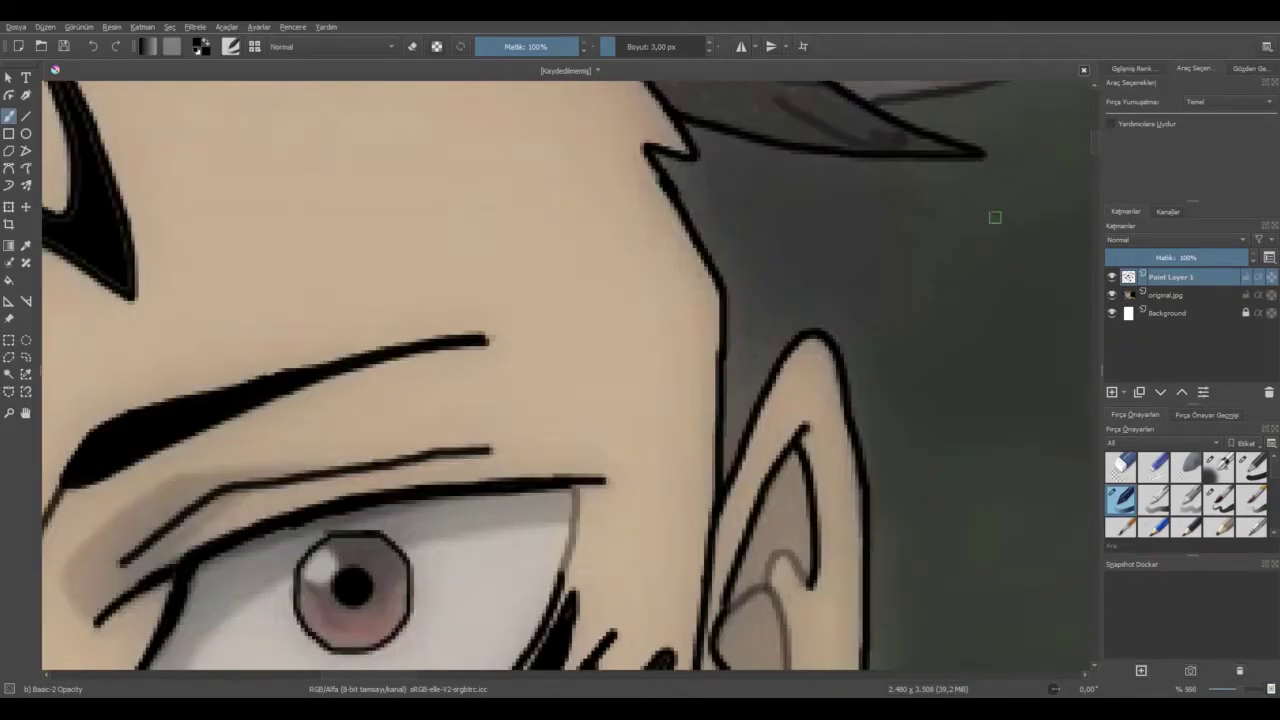
drag(564, 60, 526, 58)
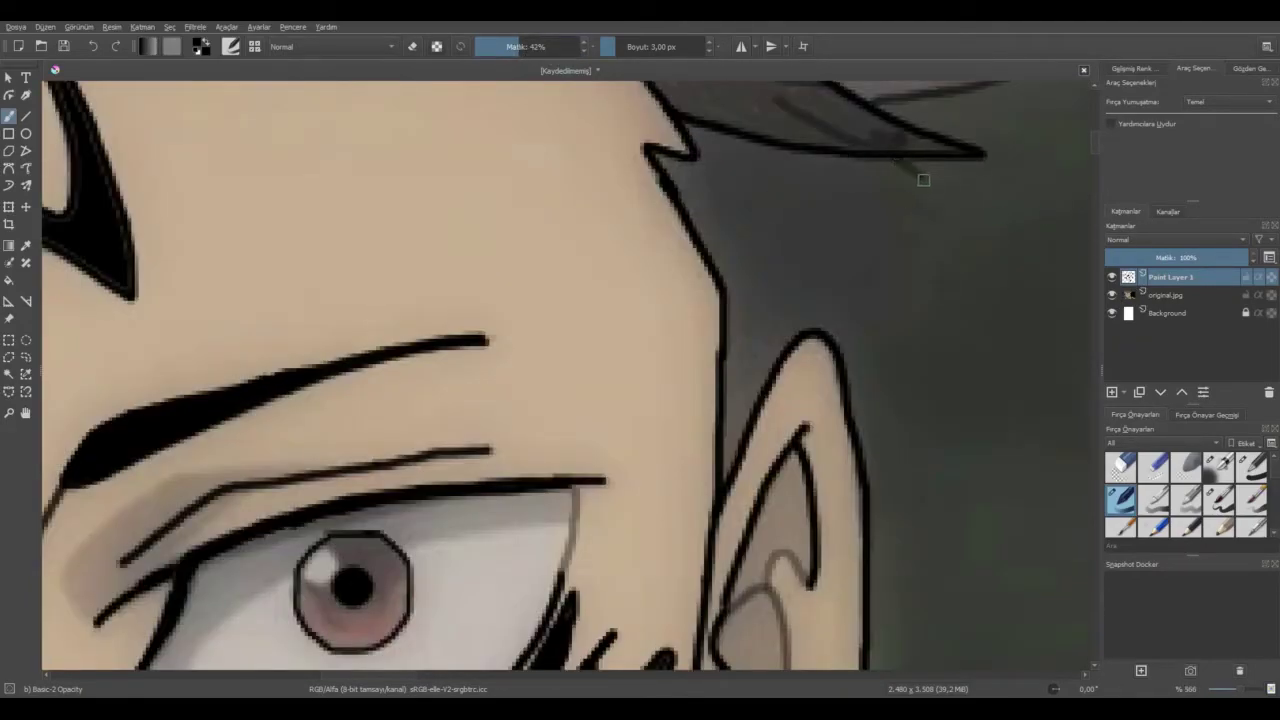
scroll(925, 342, down, 5)
scroll(936, 332, up, 4)
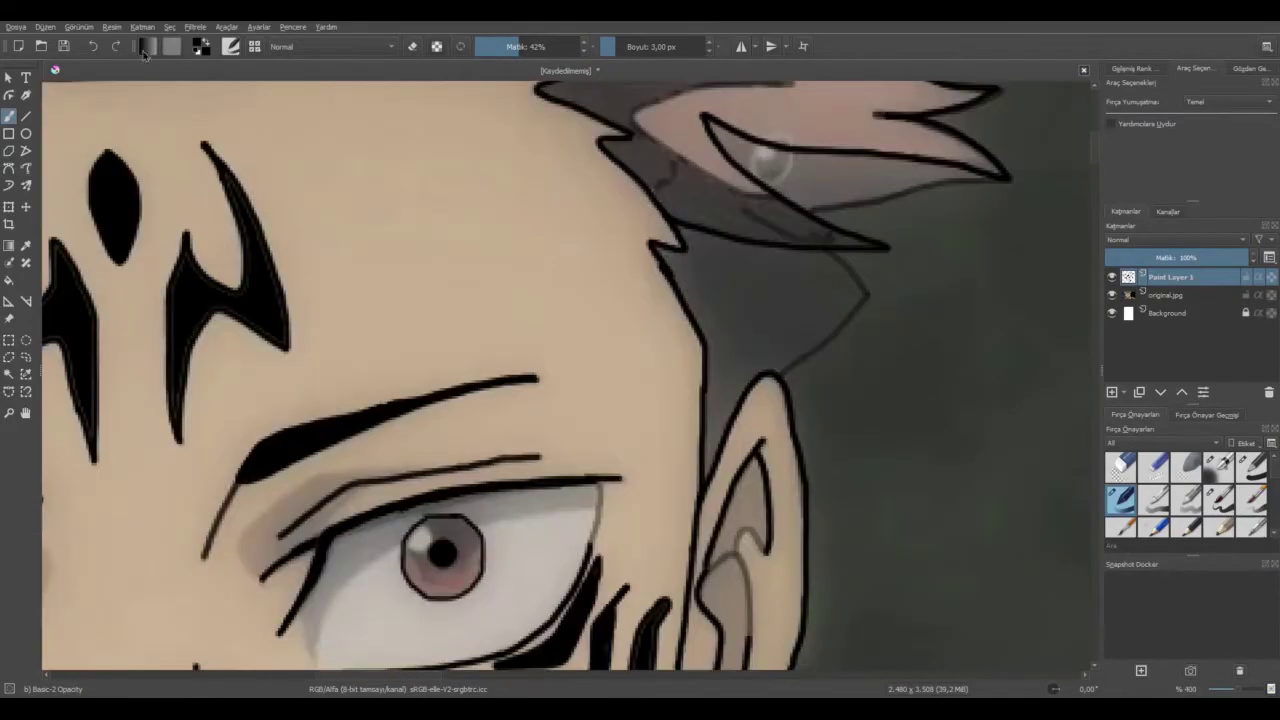
key(ctrl+z)
Trace the jagged hair edge from the right hair spike down to the top of the right ear at 100% opacity.
scroll(757, 295, down, 3)
scroll(803, 296, up, 4)
scroll(717, 279, down, 10)
scroll(720, 280, up, 10)
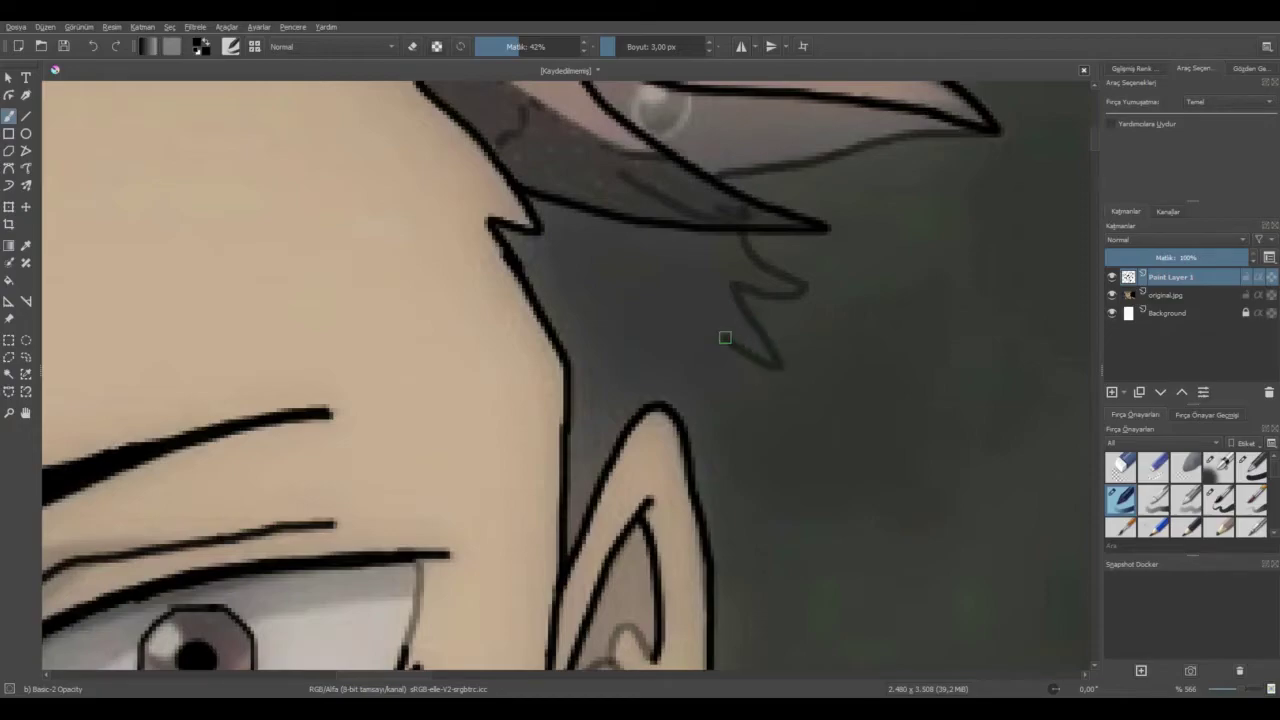
scroll(683, 393, down, 10)
scroll(391, 208, up, 10)
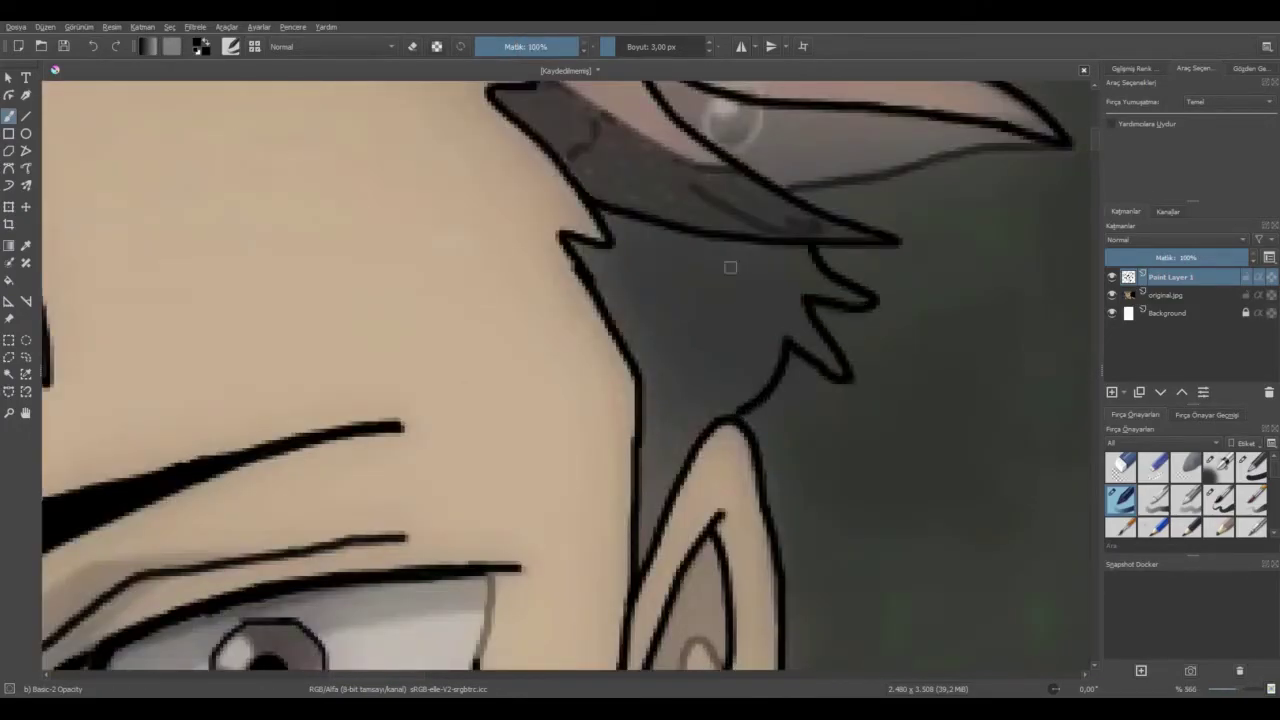
Try to fill the dark undercut hair with the Fill tool at 42% opacity.
scroll(377, 227, down, 3)
click(9, 280)
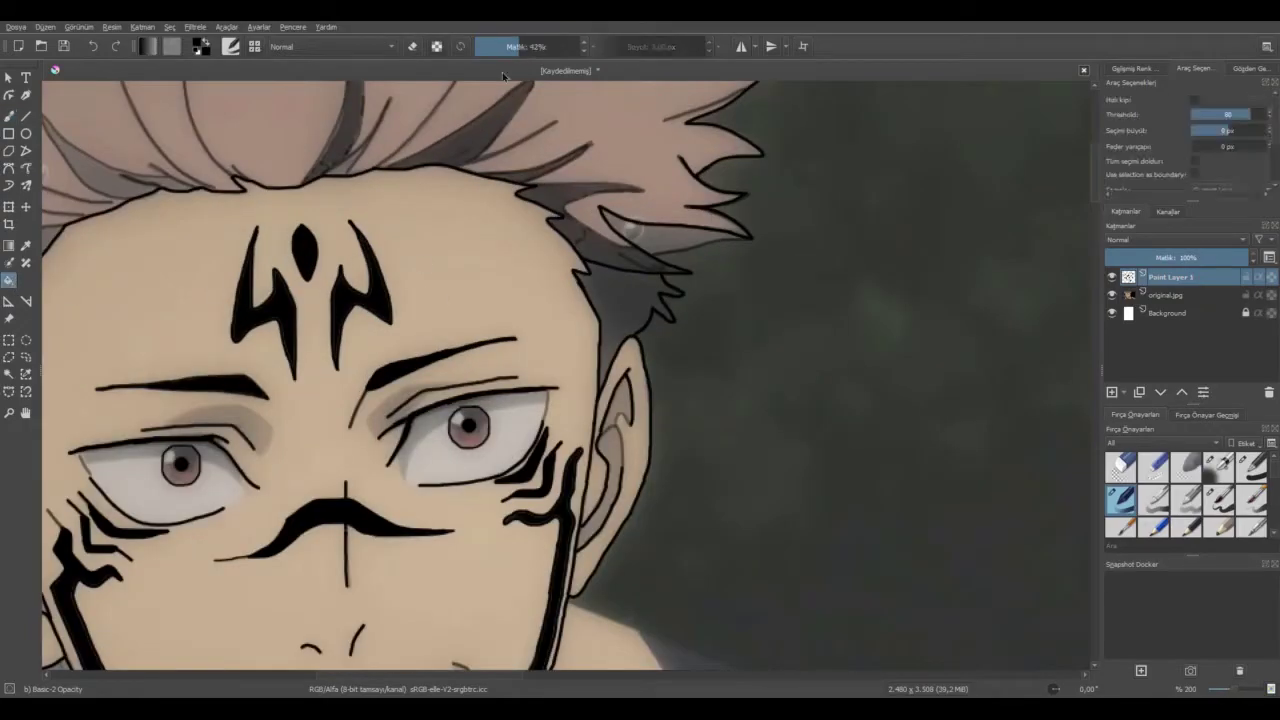
scroll(411, 405, down, 4)
scroll(411, 405, up, 4)
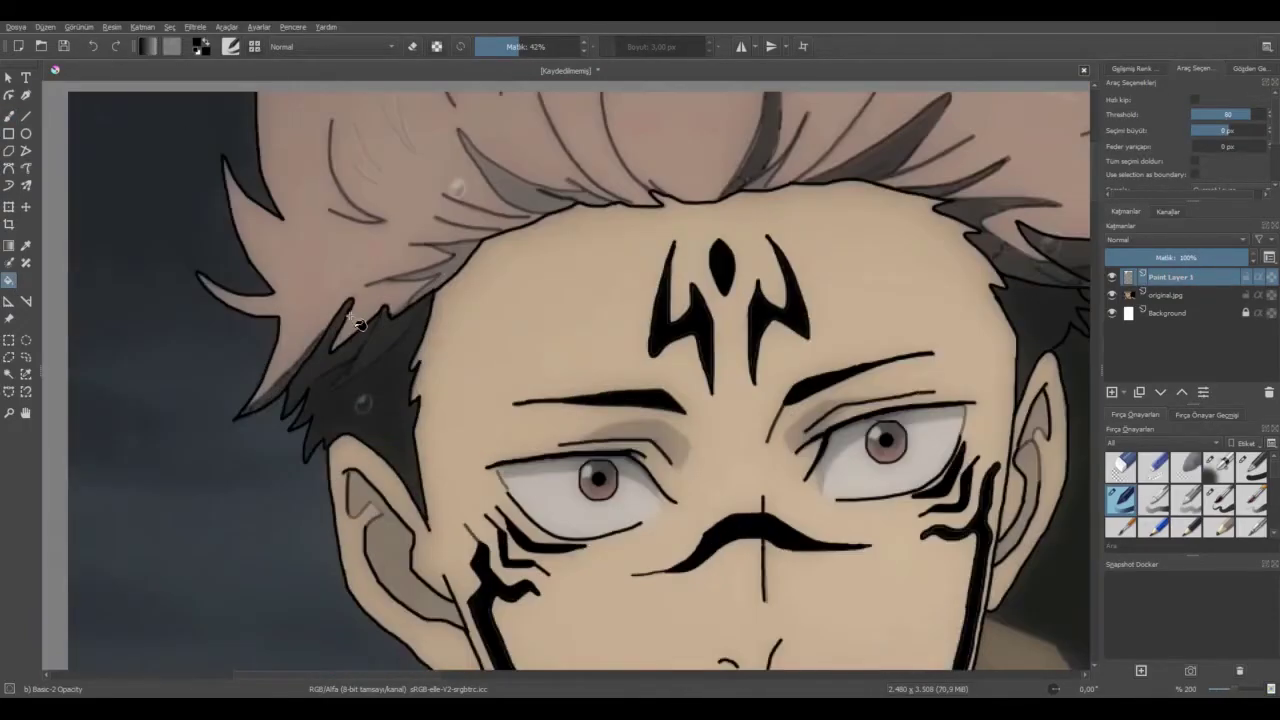
scroll(400, 300, up, 3)
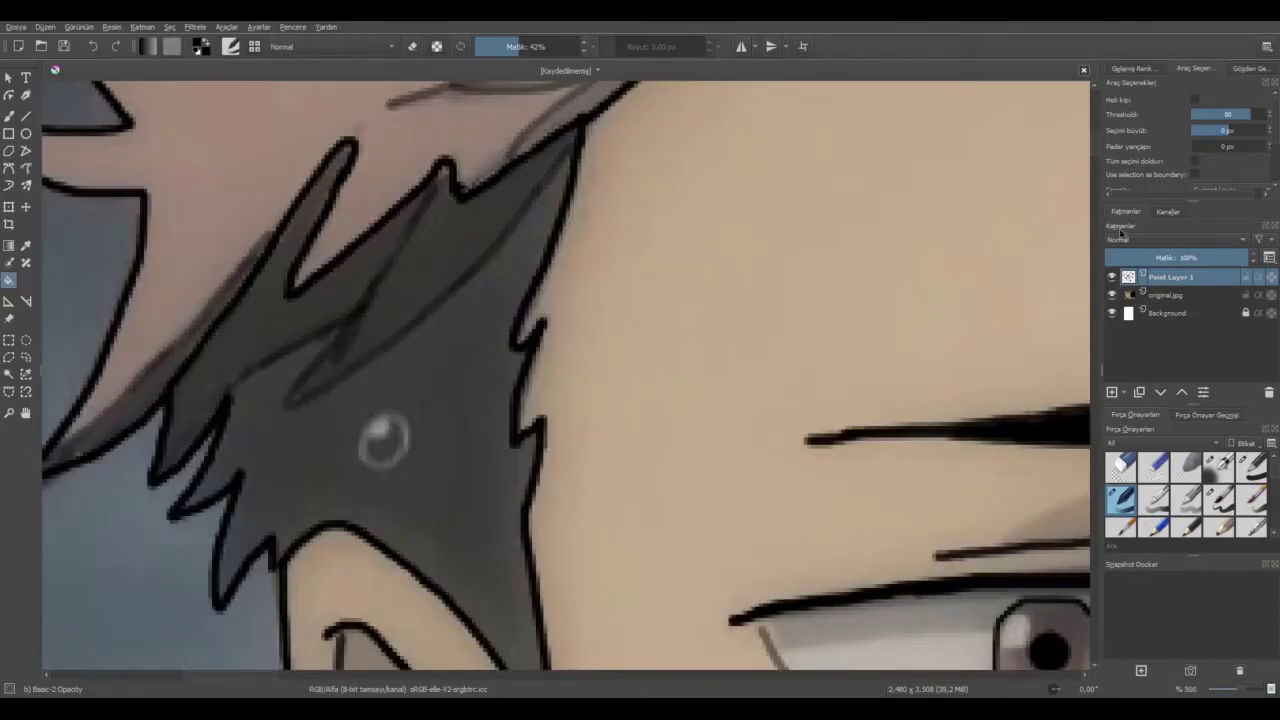
Hide original.jpg and shade the undercut hair above the left ear with the 4.14 px Airbrush Soft at 42% opacity.
click(1112, 296)
key(b)
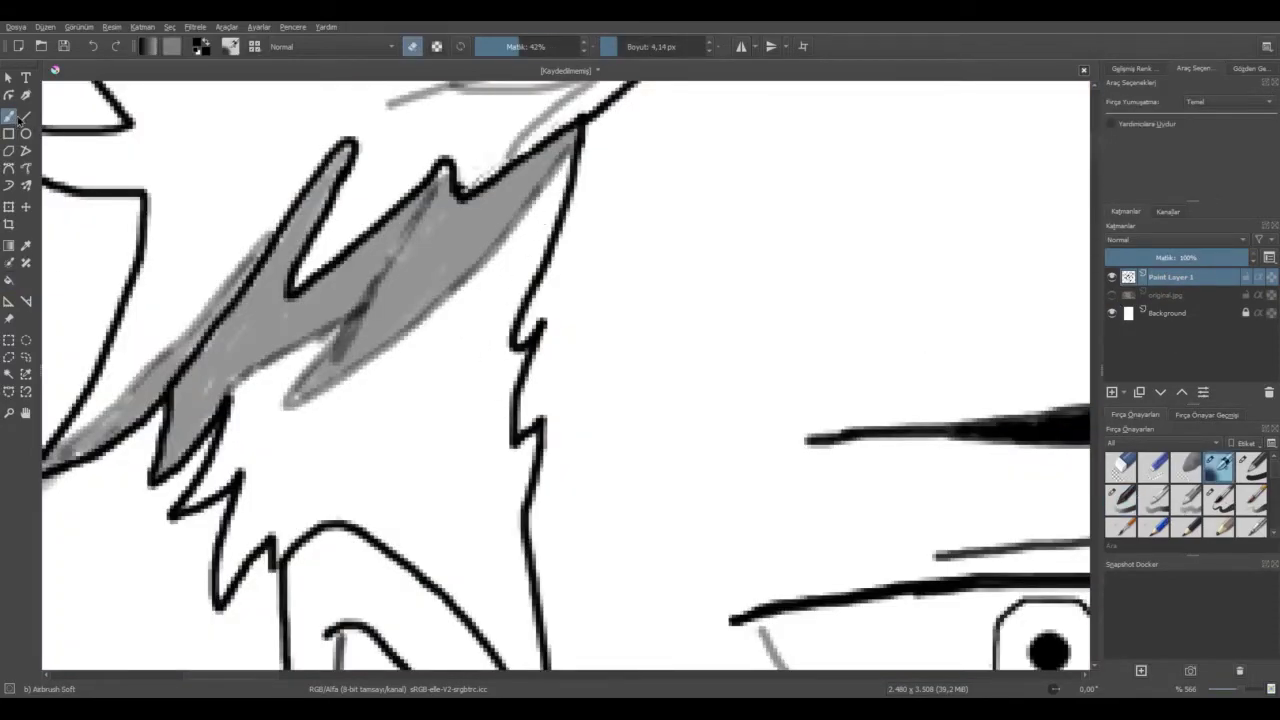
mouse_move(543, 202)
mouse_down()
mouse_move(490, 410)
mouse_move(450, 300)
mouse_move(505, 258)
mouse_move(440, 400)
mouse_move(385, 360)
mouse_move(354, 409)
mouse_move(460, 500)
mouse_move(430, 420)
mouse_move(459, 490)
mouse_move(510, 460)
mouse_move(475, 495)
mouse_up()
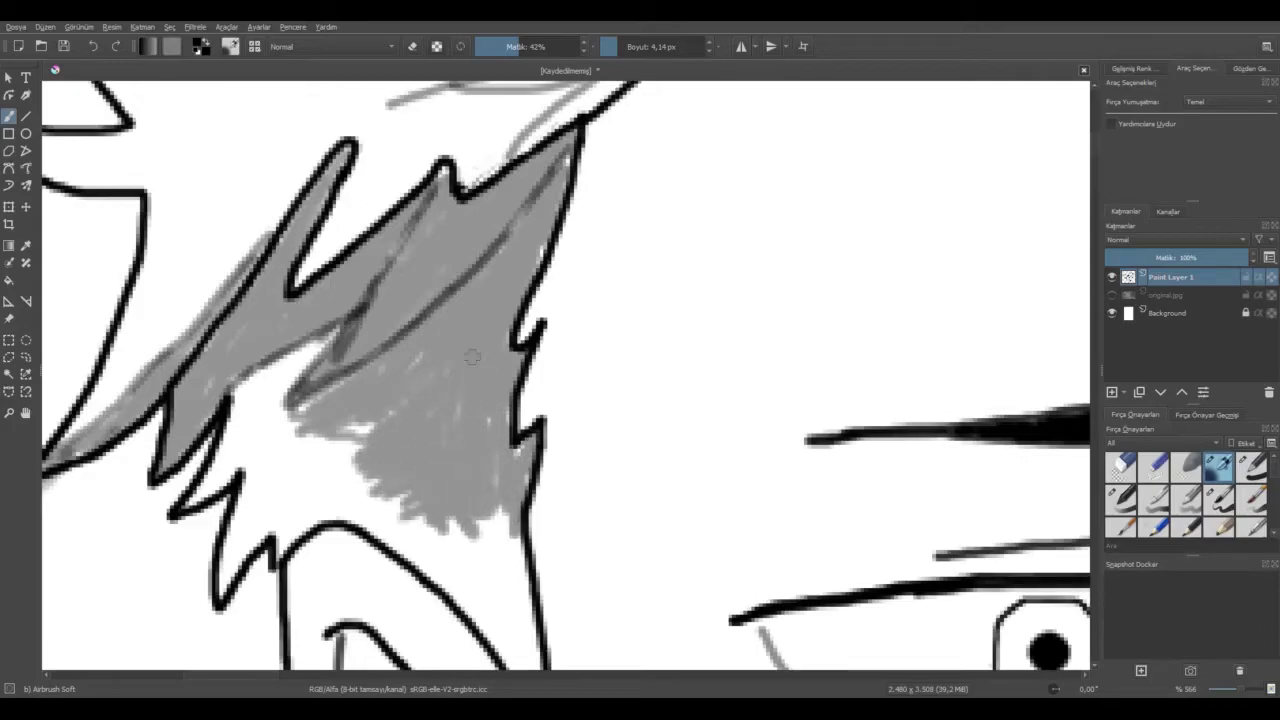
mouse_move(345, 452)
mouse_down()
mouse_move(300, 360)
mouse_move(250, 380)
mouse_move(300, 400)
mouse_move(288, 382)
mouse_up()
mouse_move(249, 461)
mouse_down()
mouse_move(280, 465)
mouse_move(230, 556)
mouse_move(330, 480)
mouse_move(308, 443)
mouse_up()
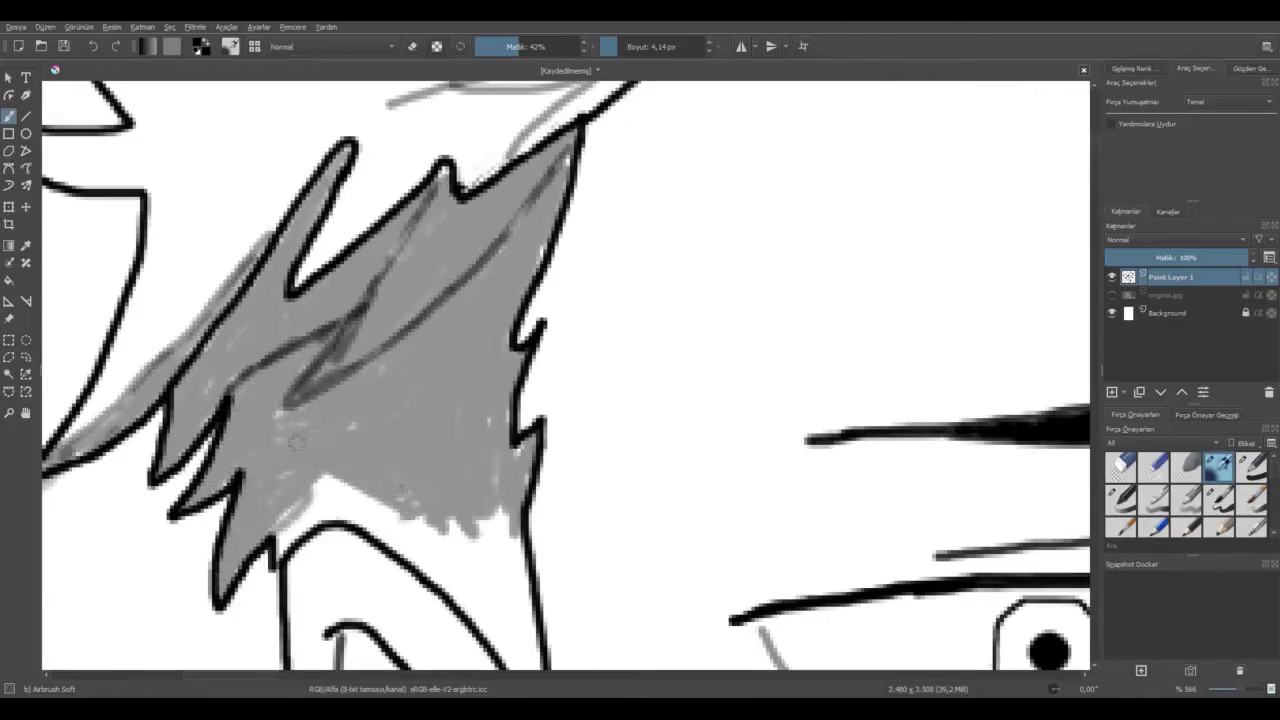
Extend the airbrush shading down to the ear outline and into the narrow point beside the face.
mouse_move(485, 508)
mouse_down()
mouse_move(524, 616)
mouse_move(490, 540)
mouse_move(440, 540)
mouse_up()
scroll(531, 502, down, 2)
scroll(543, 615, up, 1)
scroll(540, 615, up, 2)
mouse_move(515, 585)
mouse_down()
mouse_move(495, 525)
mouse_move(420, 420)
mouse_up()
mouse_move(424, 372)
mouse_down()
mouse_move(460, 455)
mouse_move(286, 314)
mouse_move(170, 320)
mouse_move(277, 300)
mouse_move(240, 292)
mouse_move(205, 255)
mouse_move(360, 350)
mouse_move(428, 330)
mouse_move(250, 262)
mouse_move(216, 340)
mouse_up()
Erase the overspill inside the left ear and lighten the dark patches above it at 39% eraser opacity.
key(e)
scroll(350, 365, up, 2)
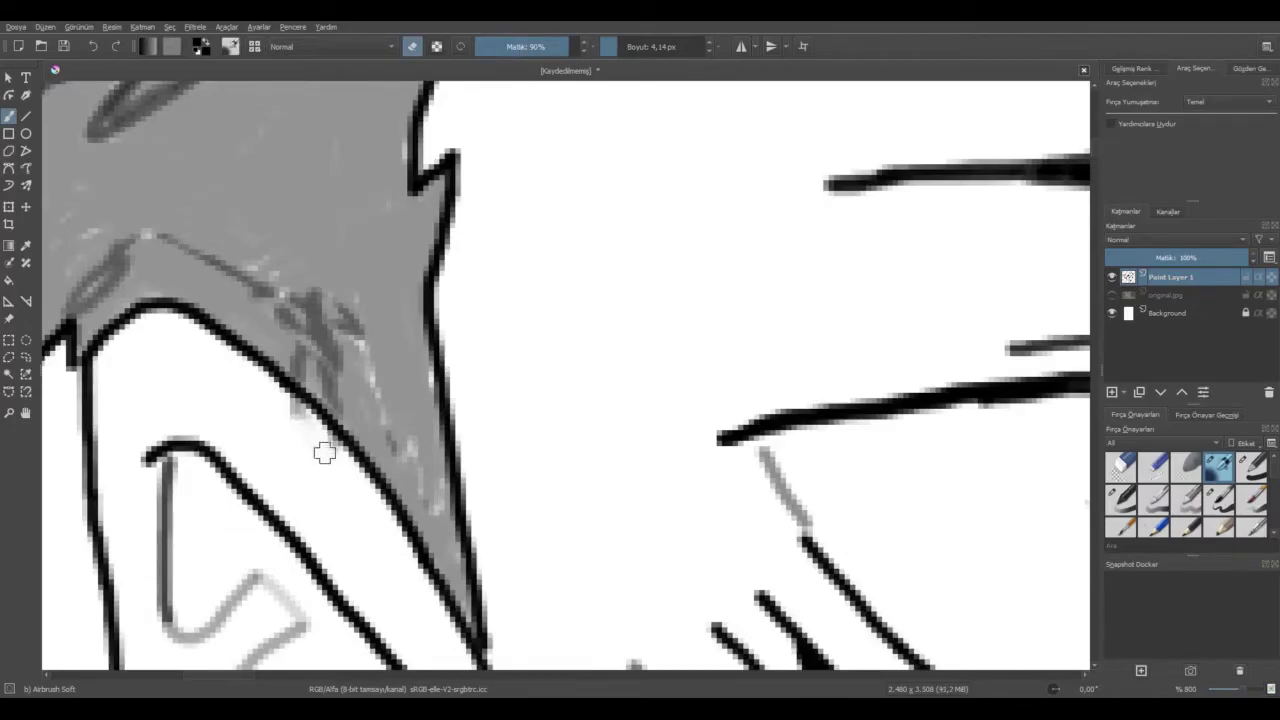
scroll(208, 303, up, 1)
click(515, 47)
drag(330, 285, 425, 360)
drag(385, 300, 350, 410)
drag(320, 300, 365, 425)
drag(300, 295, 125, 212)
drag(172, 210, 285, 258)
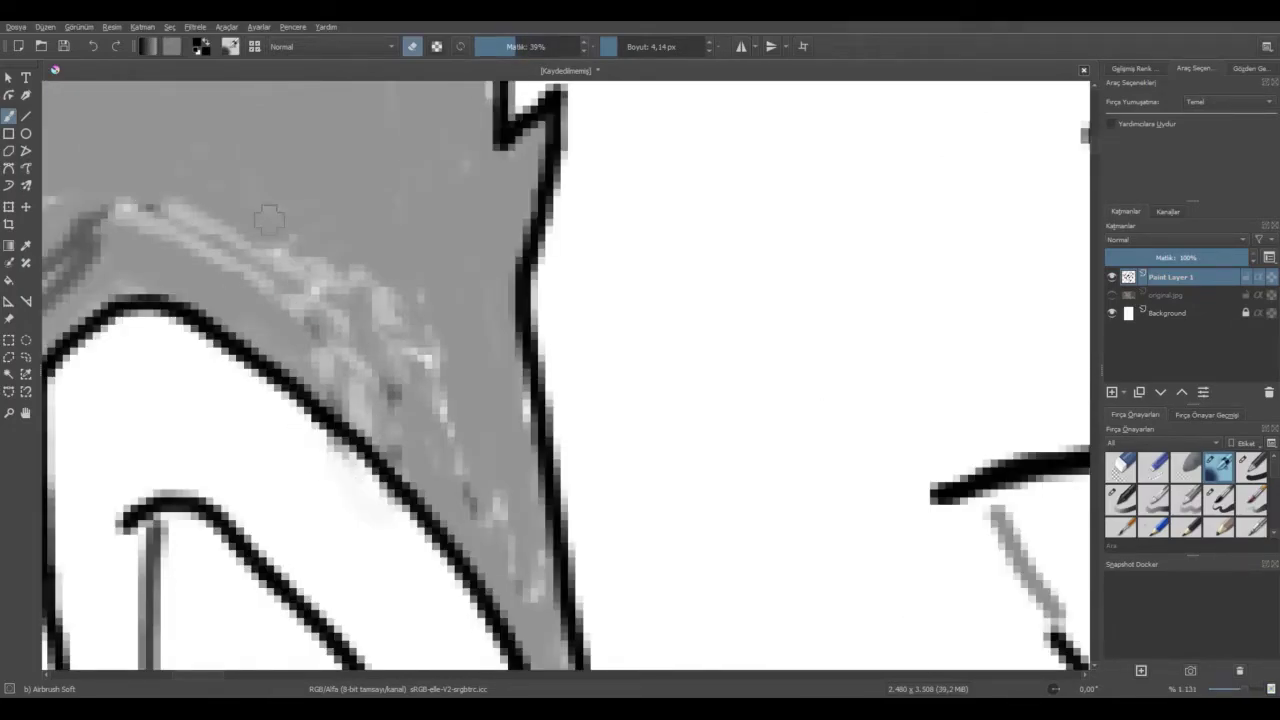
Repaint the light streaks above the left ear and soften the result with a low-opacity eraser.
click(412, 46)
mouse_move(180, 212)
mouse_down()
mouse_move(400, 350)
mouse_move(440, 450)
mouse_move(122, 210)
mouse_up()
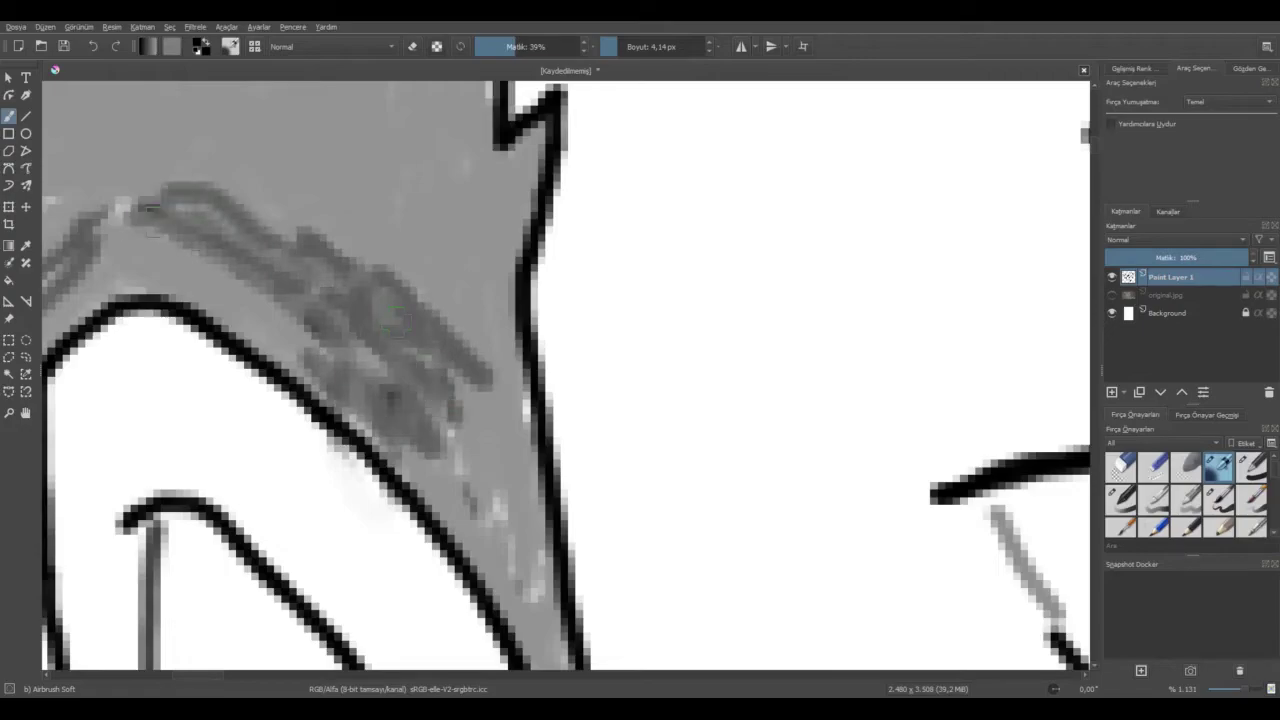
key(e)
mouse_move(165, 160)
mouse_down()
mouse_move(440, 370)
mouse_move(420, 420)
mouse_move(330, 380)
mouse_up()
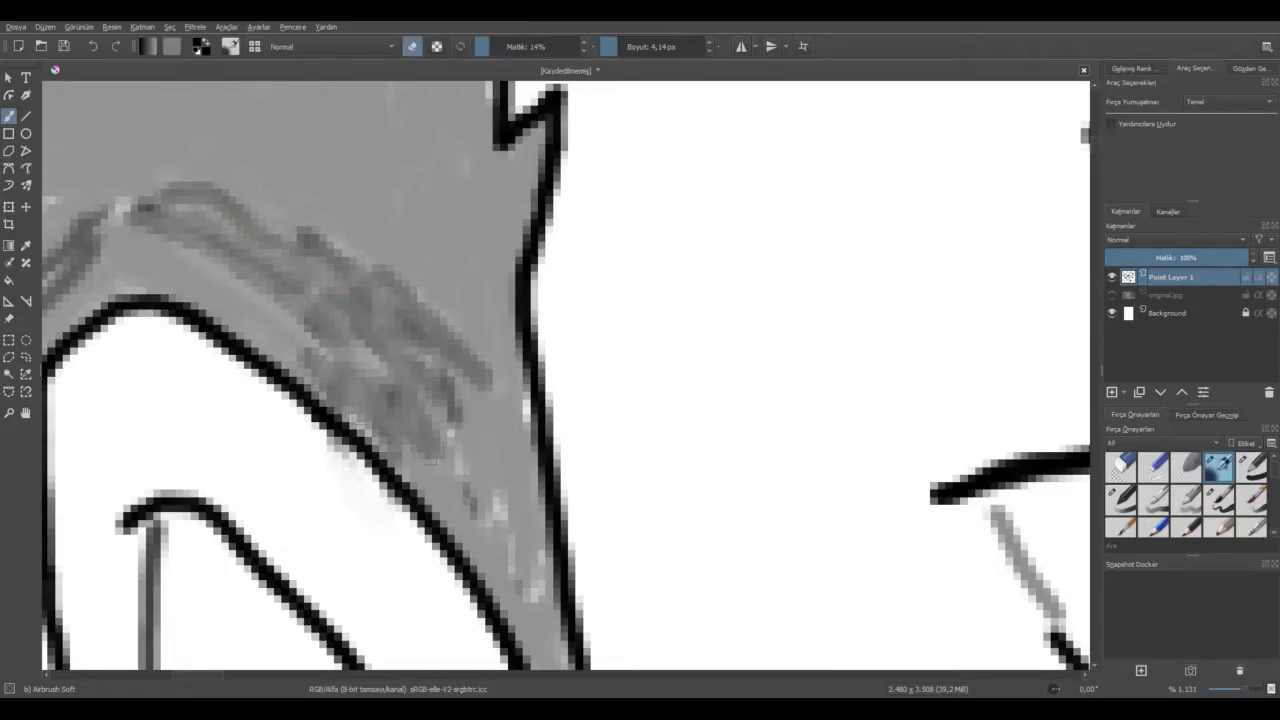
scroll(740, 630, down, 2)
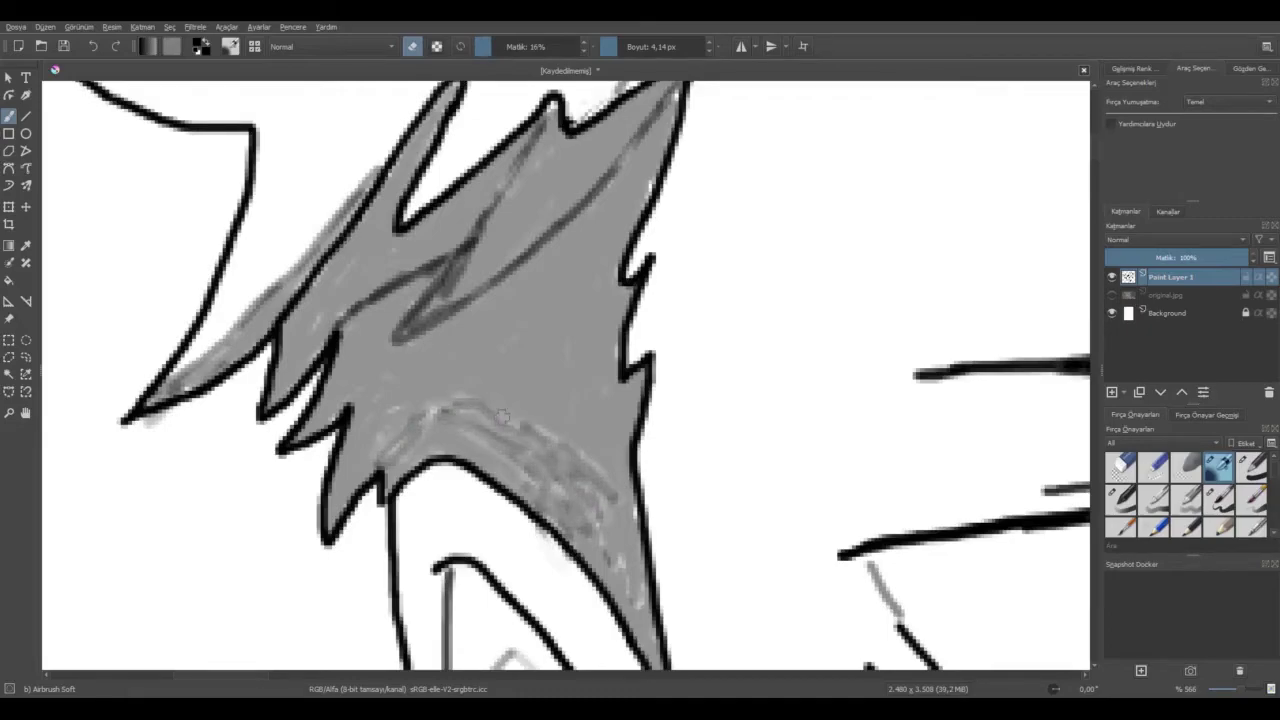
Undo the airbrush shading of the undercut hair above the left ear.
scroll(495, 386, down, 2)
click(93, 47)
click(93, 47)
click(93, 47)
click(93, 47)
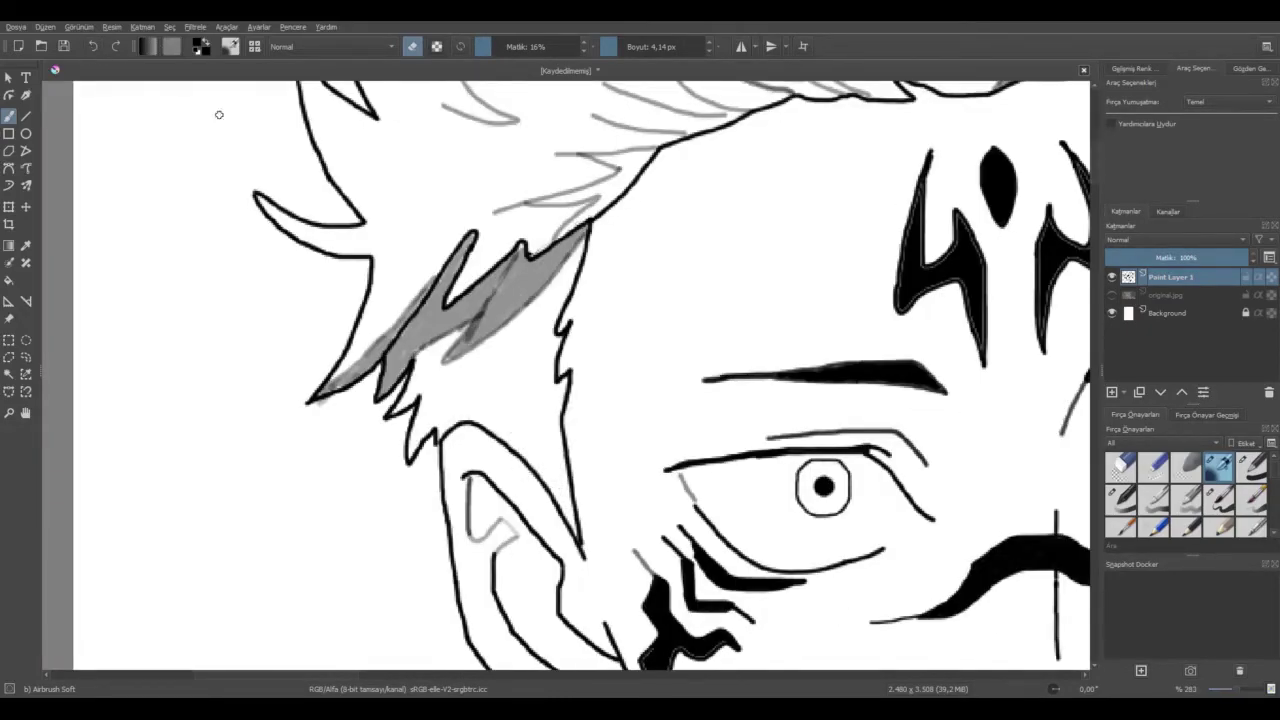
Try a brush-outlined ellipse with a grey fill in the blank area above the left ear.
scroll(385, 240, up, 1)
click(26, 133)
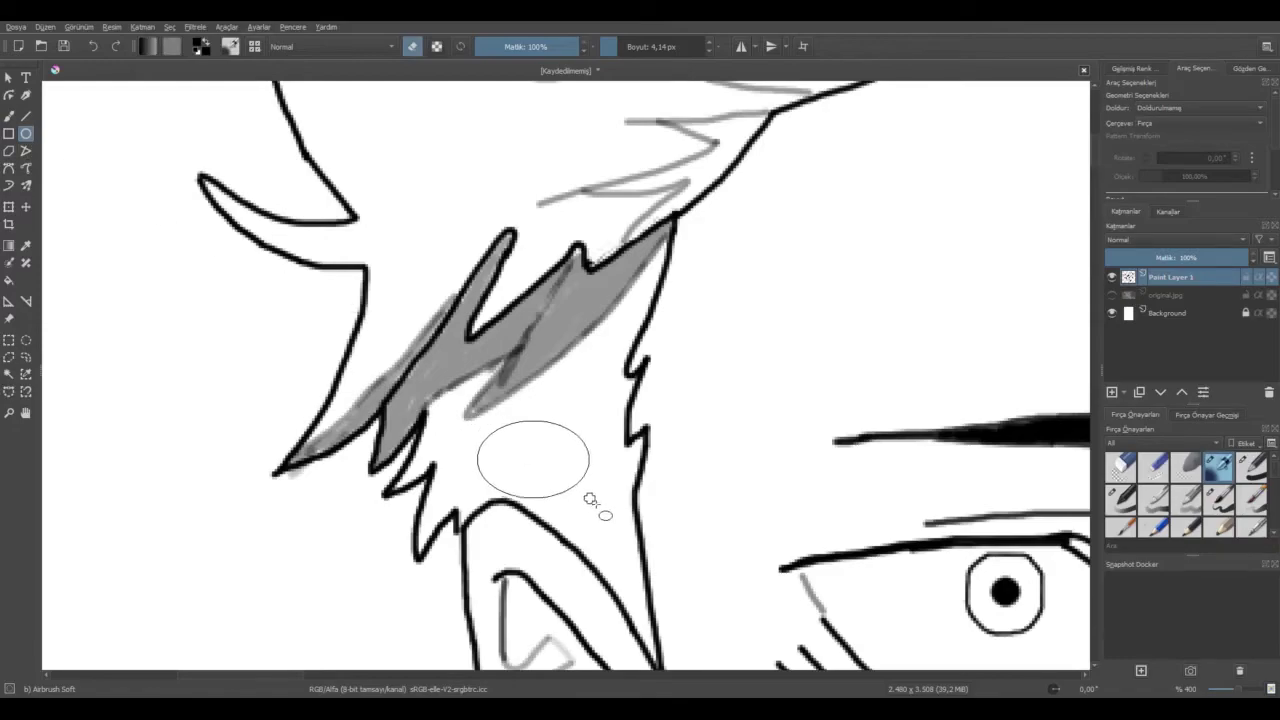
drag(535, 466, 550, 500)
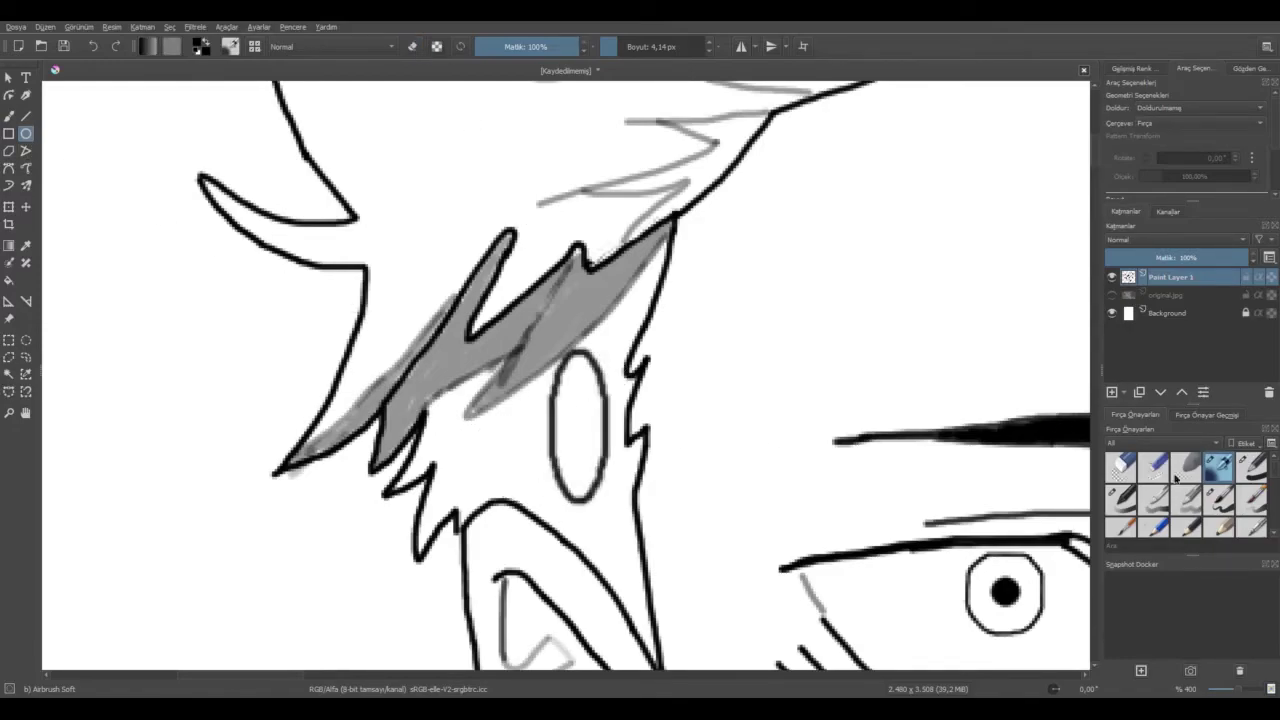
click(10, 280)
click(580, 456)
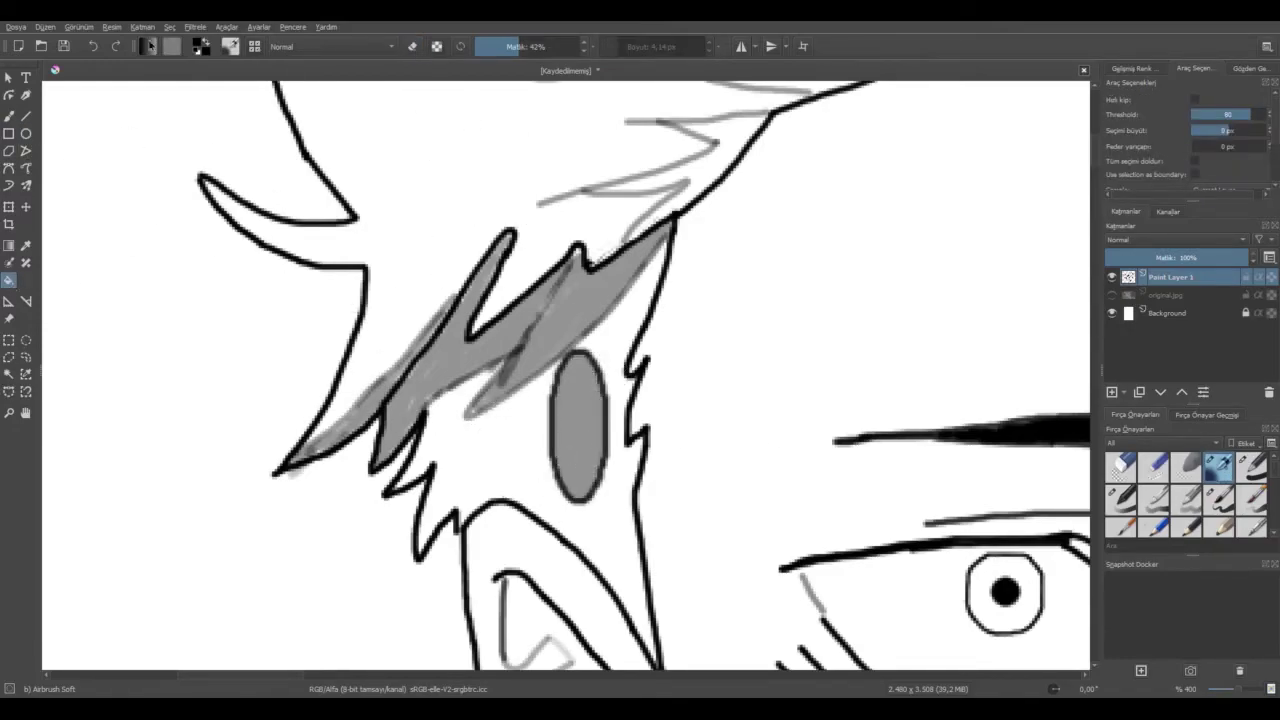
key(ctrl+z)
key(ctrl+z)
click(26, 340)
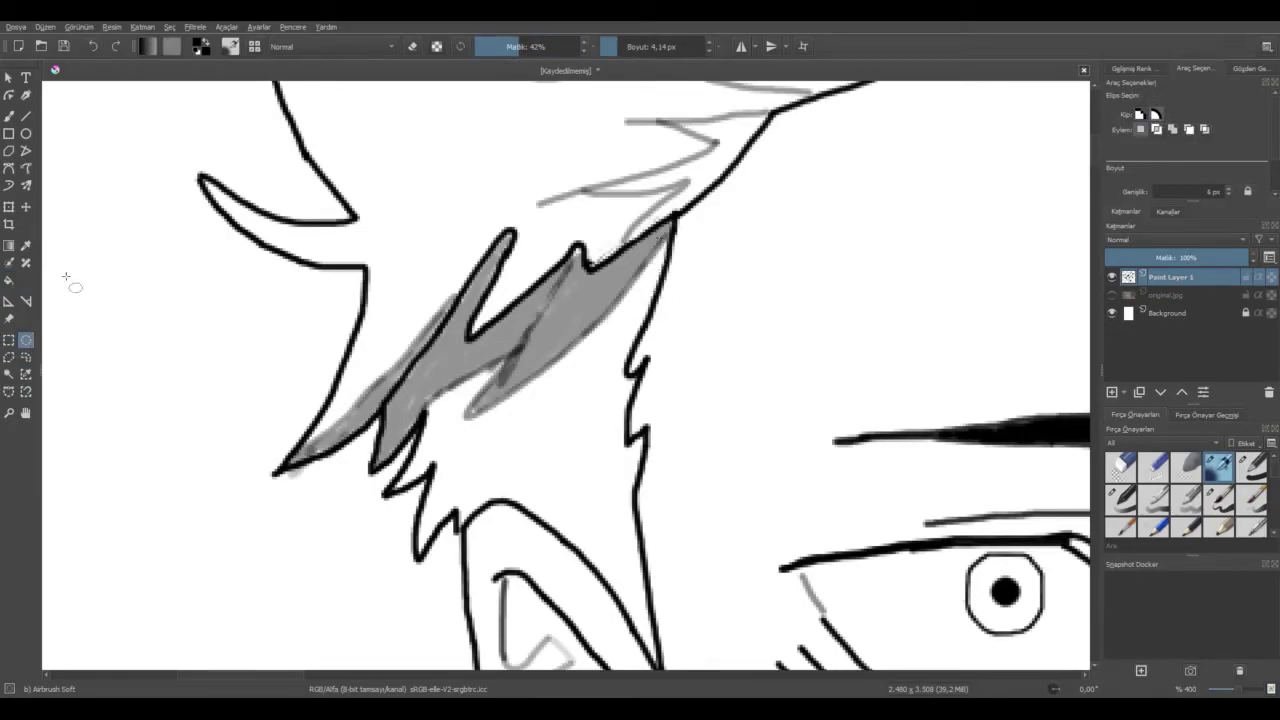
click(27, 169)
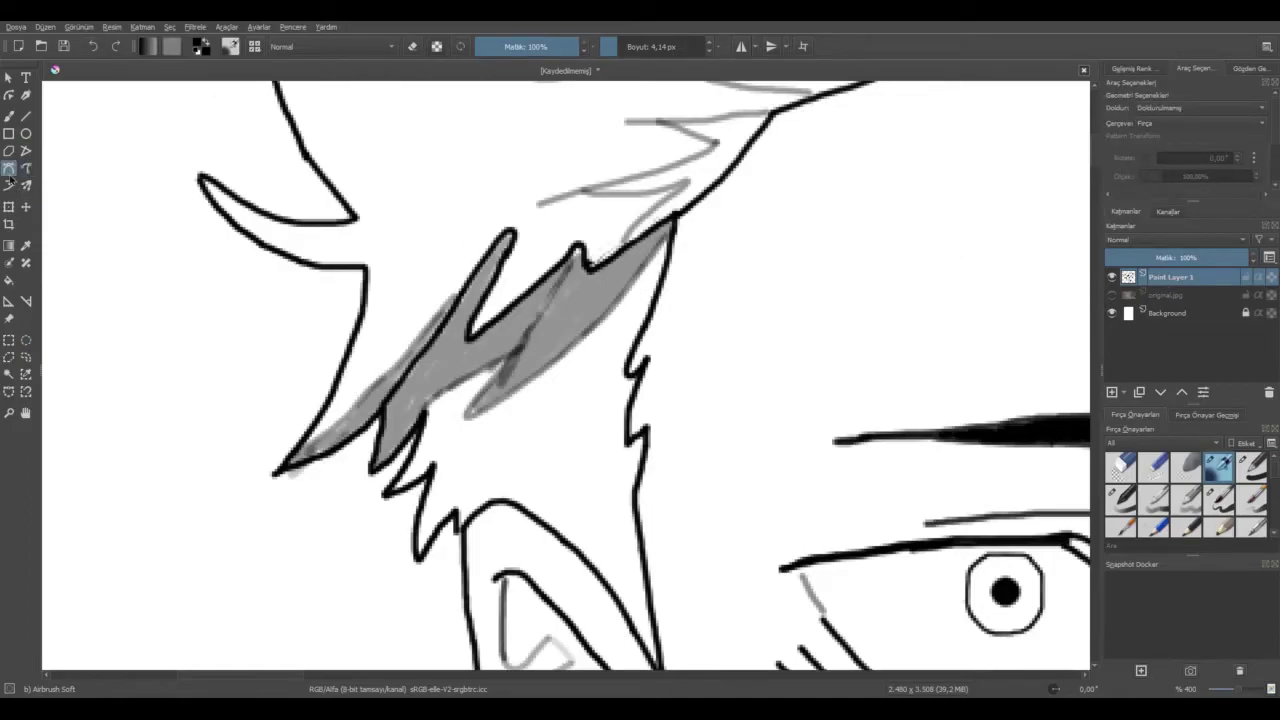
click(9, 185)
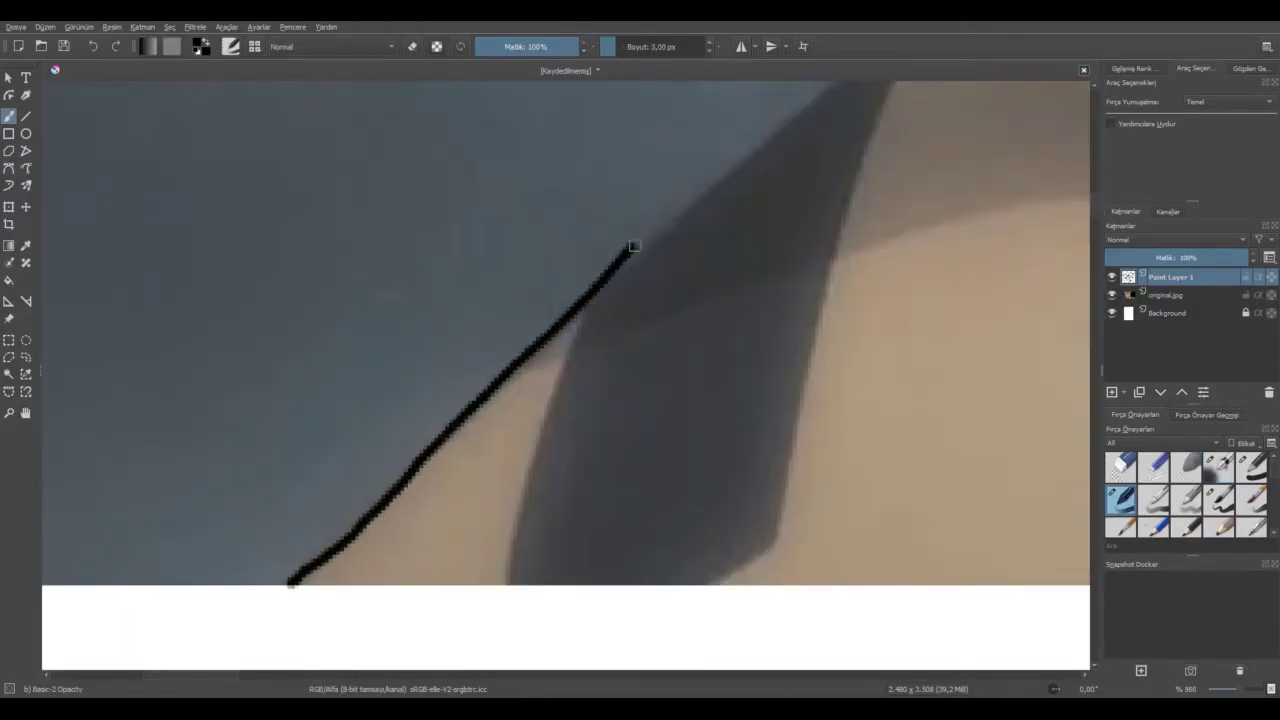
Try tracing the left shoulder edge with the freehand path and other line tools instead of the brush.
key(ctrl+z)
click(8, 186)
key(ctrl+z)
click(26, 168)
drag(357, 524, 397, 488)
key(ctrl+z)
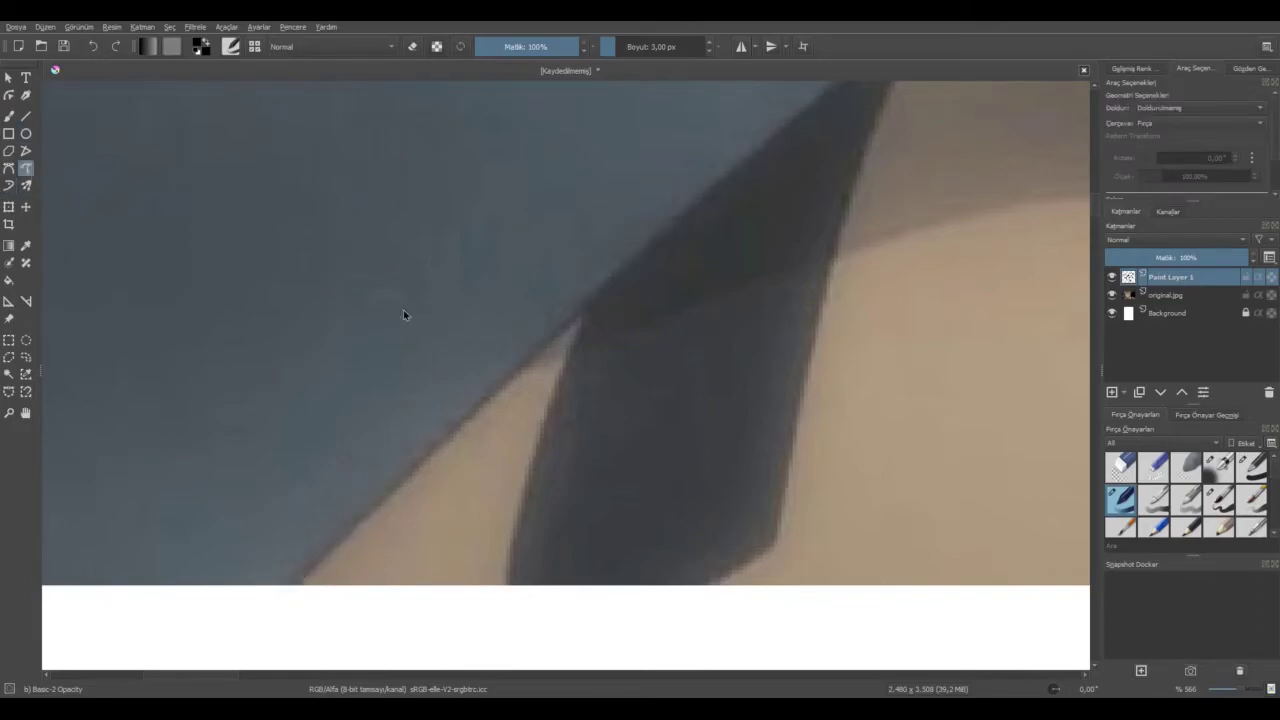
scroll(742, 337, down, 1)
scroll(1094, 350, up, 5)
scroll(977, 676, right, 3)
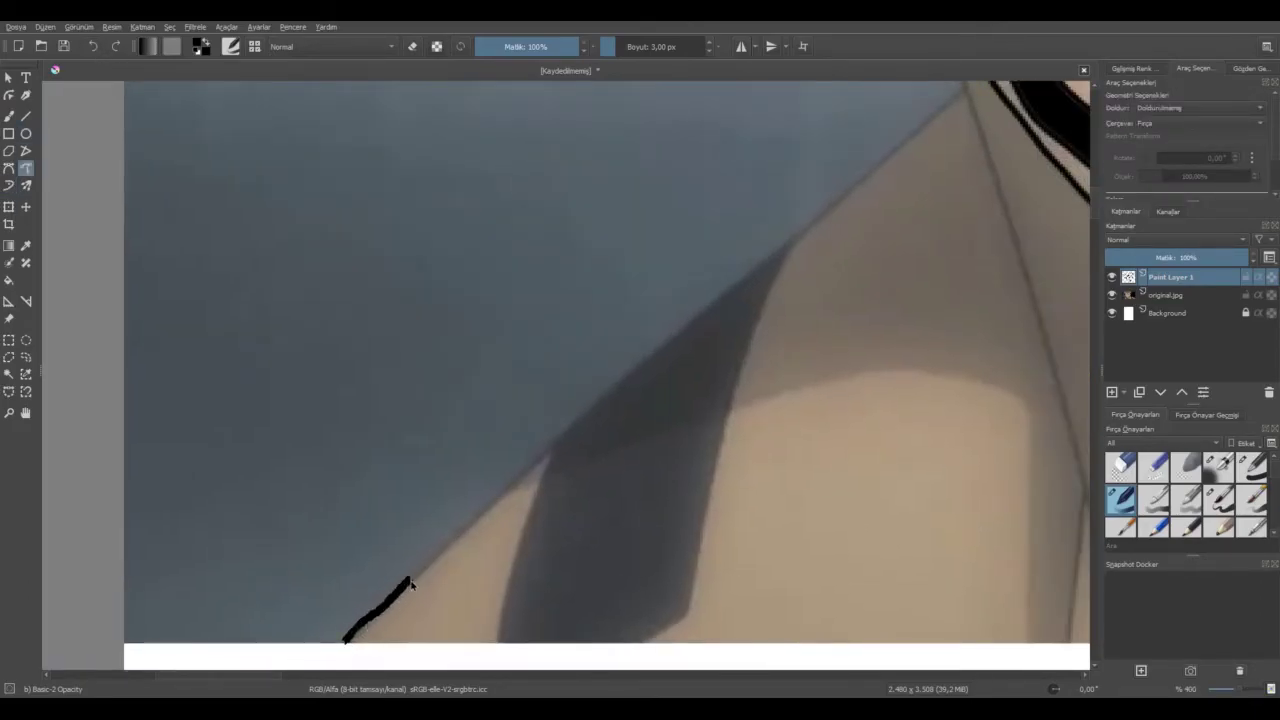
mouse_move(872, 180)
mouse_down()
mouse_move(958, 88)
mouse_move(786, 241)
mouse_up()
key(ctrl+z)
click(96, 47)
drag(967, 87, 931, 127)
key(ctrl+z)
click(26, 117)
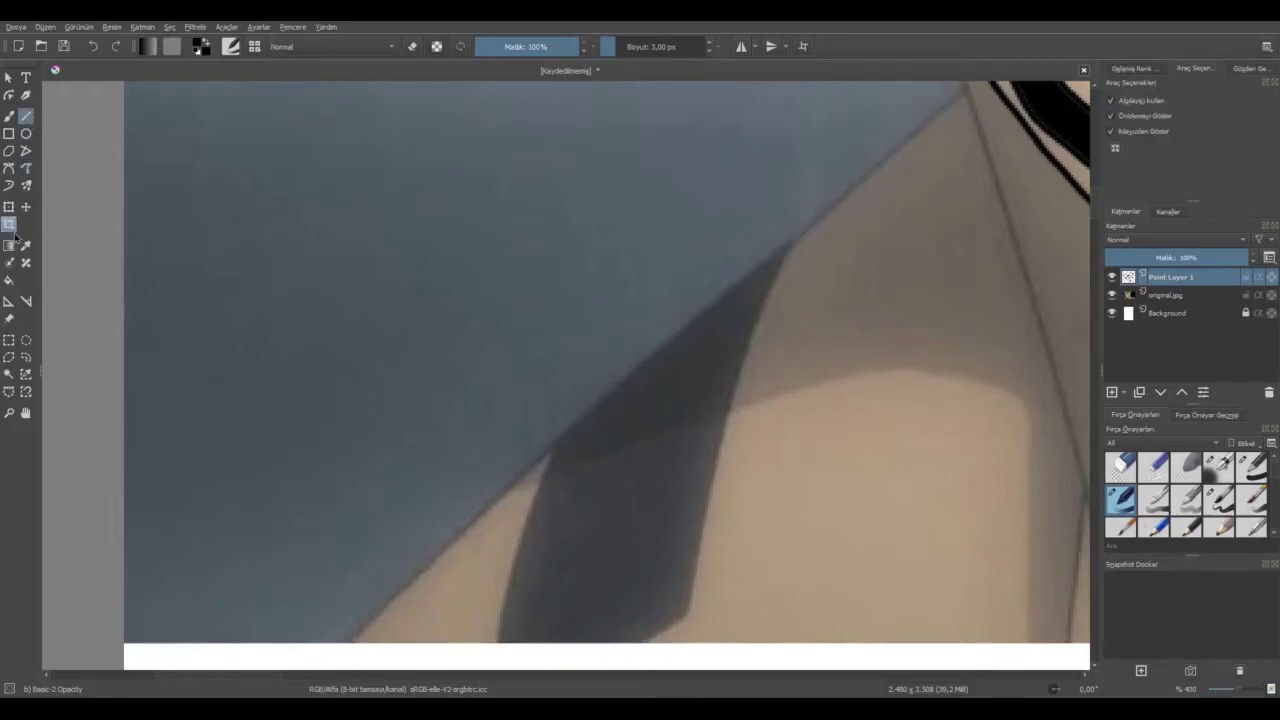
Trace the left shoulder's outer edge with the 3 px brush, from beside the neck down to the reference image's lower edge.
click(9, 117)
scroll(884, 114, up, 2)
scroll(884, 114, down, 1)
scroll(800, 150, up, 1)
drag(804, 130, 452, 436)
drag(452, 438, 455, 90)
scroll(566, 376, left, 5)
drag(1008, 148, 666, 424)
click(88, 50)
drag(1086, 86, 640, 455)
scroll(640, 455, up, 4)
drag(886, 238, 536, 588)
scroll(1093, 350, down, 4)
drag(540, 191, 202, 538)
scroll(363, 678, left, 1)
scroll(363, 678, left, 4)
scroll(1094, 450, down, 3)
drag(630, 231, 251, 528)
scroll(1096, 446, up, 1)
Outline both sides and the lower corner of the dark band across the left shoulder.
key(minus)
mouse_move(748, 135)
mouse_down()
mouse_move(640, 440)
mouse_move(600, 658)
mouse_up()
scroll(1078, 458, down, 7)
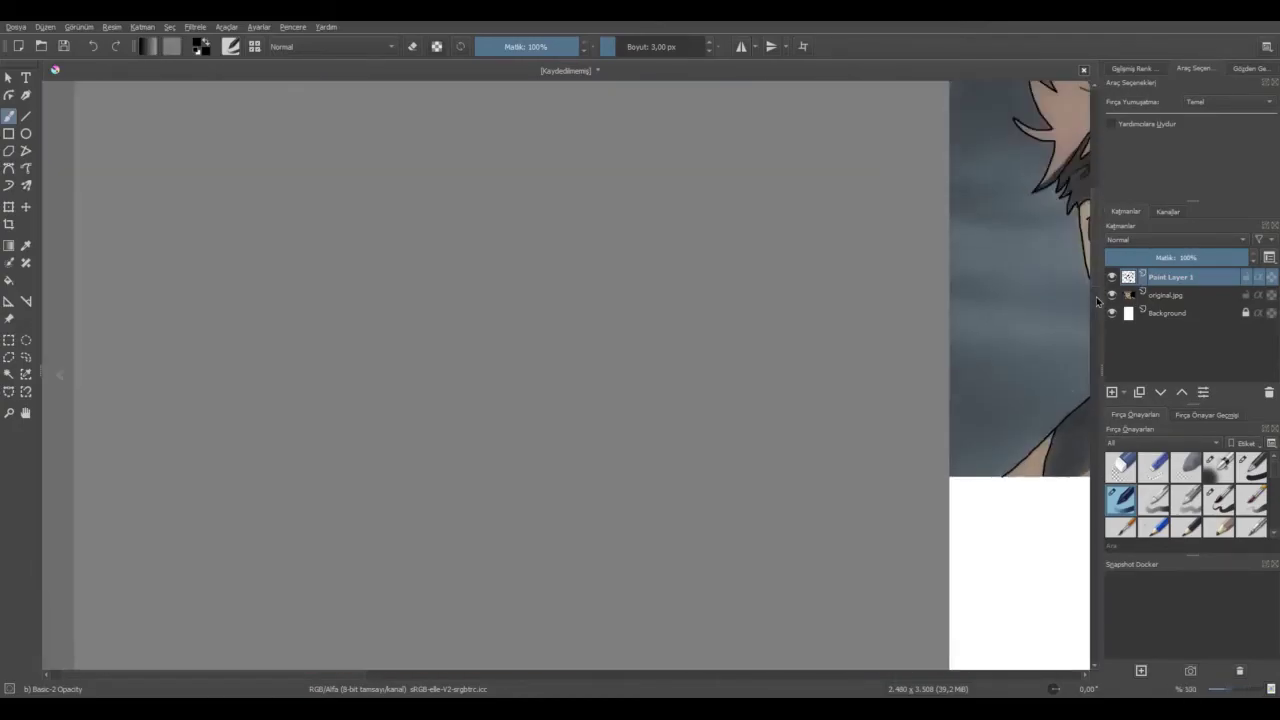
scroll(1080, 490, up, 6)
drag(1003, 164, 640, 367)
scroll(752, 375, up, 2)
scroll(752, 375, down, 2)
drag(706, 441, 781, 106)
drag(781, 106, 603, 454)
mouse_move(738, 84)
mouse_down()
mouse_move(648, 283)
mouse_move(600, 458)
mouse_up()
scroll(600, 458, up, 3)
scroll(600, 458, right, 2)
scroll(583, 332, down, 5)
scroll(690, 335, up, 2)
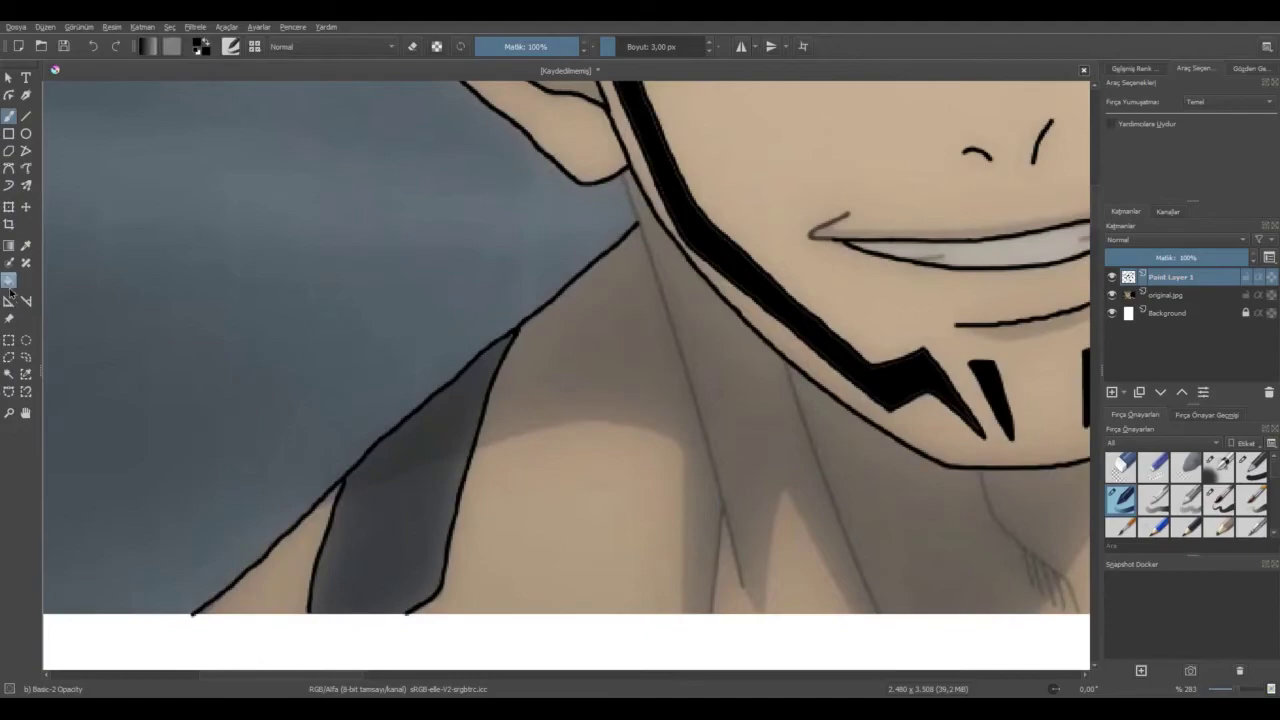
Try the Fill tool on the background beside the left shoulder and on the outlined shoulder band.
click(9, 281)
click(155, 217)
click(94, 50)
scroll(341, 473, up, 1)
click(466, 485)
click(90, 49)
Paint the inside of the left shoulder band solid black, enlarging the brush to 8.64 px for the wider areas.
click(9, 117)
scroll(373, 399, up, 1)
drag(610, 290, 641, 239)
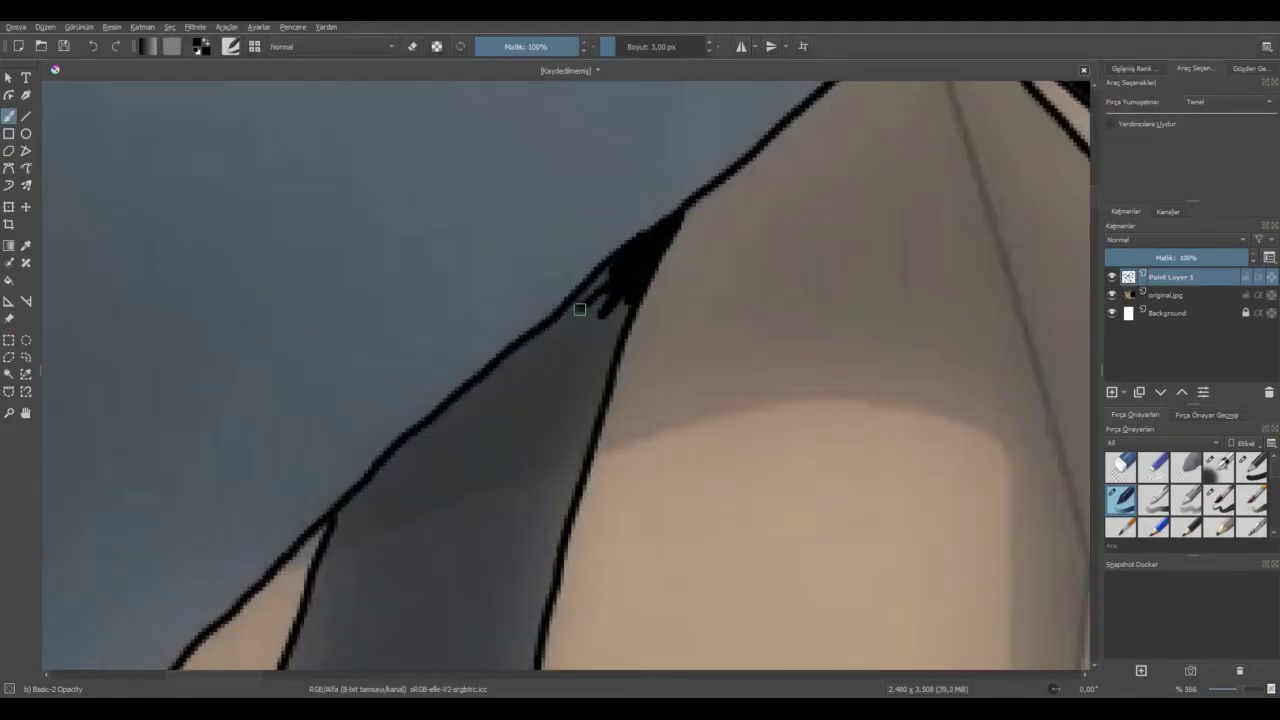
drag(590, 302, 450, 418)
click(621, 47)
mouse_move(578, 324)
mouse_down()
mouse_move(603, 306)
mouse_move(543, 434)
mouse_move(482, 464)
mouse_up()
click(96, 49)
mouse_move(603, 300)
mouse_down()
mouse_move(538, 373)
mouse_move(436, 429)
mouse_move(410, 469)
mouse_move(366, 497)
mouse_move(425, 514)
mouse_up()
scroll(427, 514, down, 6)
scroll(405, 545, up, 13)
mouse_move(445, 235)
mouse_down()
mouse_move(423, 258)
mouse_move(367, 418)
mouse_move(360, 492)
mouse_move(540, 478)
mouse_move(589, 440)
mouse_move(596, 370)
mouse_move(667, 130)
mouse_move(652, 227)
mouse_move(584, 266)
mouse_move(553, 407)
mouse_move(504, 370)
mouse_move(523, 427)
mouse_move(542, 411)
mouse_move(494, 445)
mouse_move(568, 471)
mouse_move(414, 493)
mouse_move(514, 540)
mouse_move(416, 562)
mouse_move(541, 584)
mouse_move(359, 601)
mouse_up()
Set the brush size to 3 px and trace the neck line below the left ear, including both branches of its fork.
scroll(666, 126, up, 2)
scroll(485, 390, down, 5)
scroll(584, 281, up, 5)
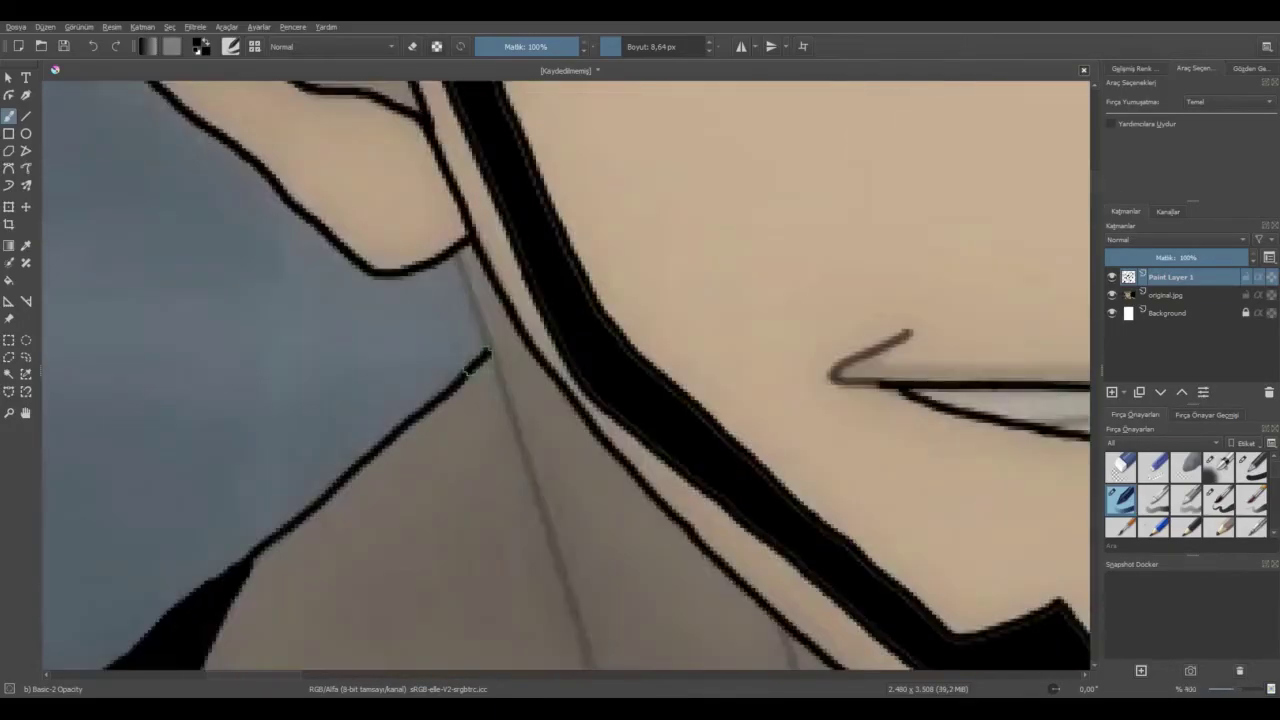
scroll(482, 362, down, 2)
text(3)
key(Return)
scroll(430, 298, up, 4)
drag(588, 347, 658, 546)
drag(658, 546, 656, 188)
drag(656, 188, 813, 656)
drag(813, 656, 811, 246)
mouse_move(811, 246)
mouse_down()
mouse_move(837, 303)
mouse_move(940, 661)
mouse_up()
drag(1096, 338, 1096, 347)
drag(938, 205, 997, 400)
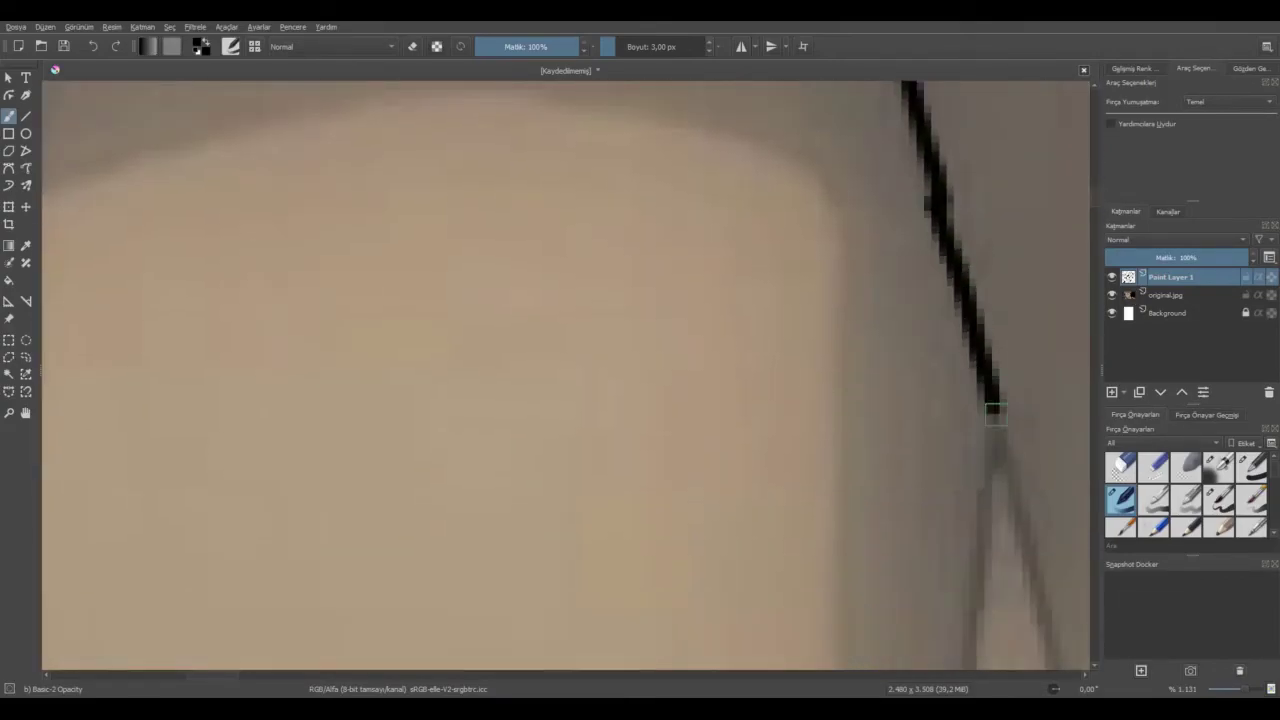
drag(1096, 347, 1096, 352)
mouse_move(1004, 157)
mouse_down()
mouse_move(945, 575)
mouse_move(1077, 474)
mouse_up()
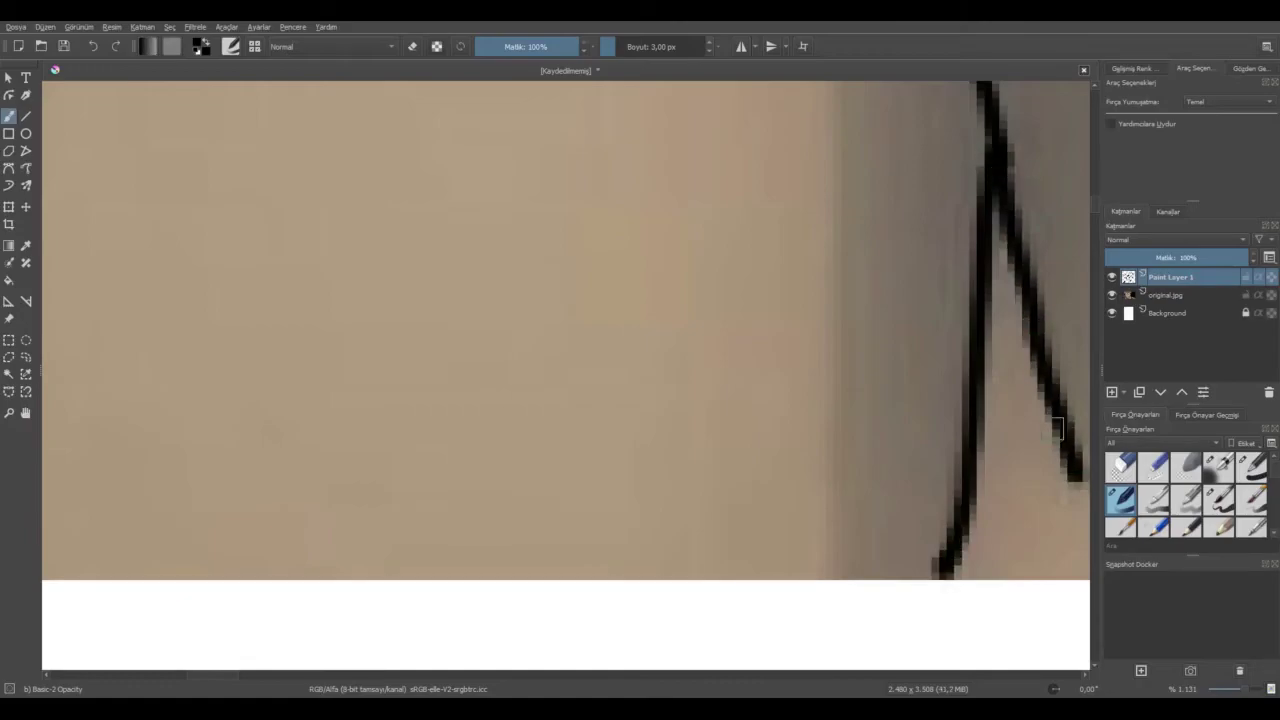
Trace the second neck line from the left side of the jaw down to the reference image's lower edge.
scroll(934, 676, right, 12)
scroll(1027, 275, down, 7)
scroll(1036, 228, up, 6)
drag(814, 108, 983, 570)
drag(1096, 367, 1096, 374)
drag(985, 241, 1086, 484)
scroll(735, 660, down, 10)
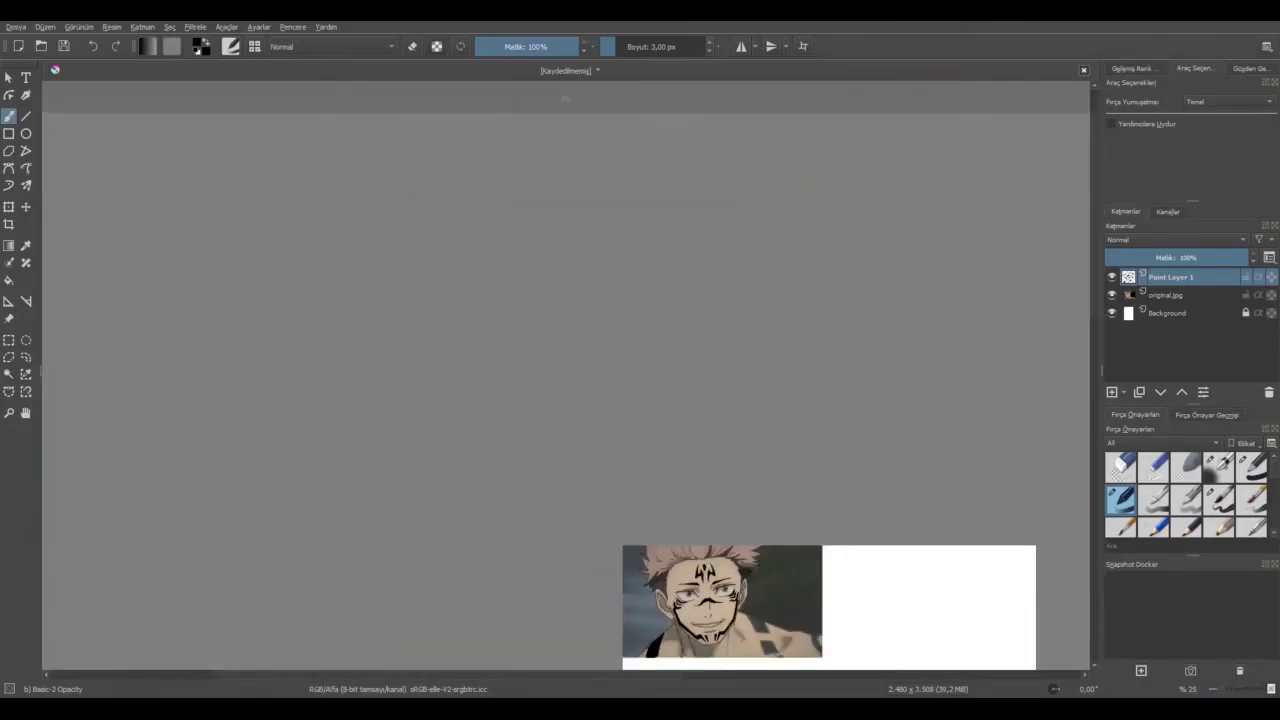
Trace the curved throat line below the chin and add the short hatch marks along its lower part.
scroll(735, 668, up, 8)
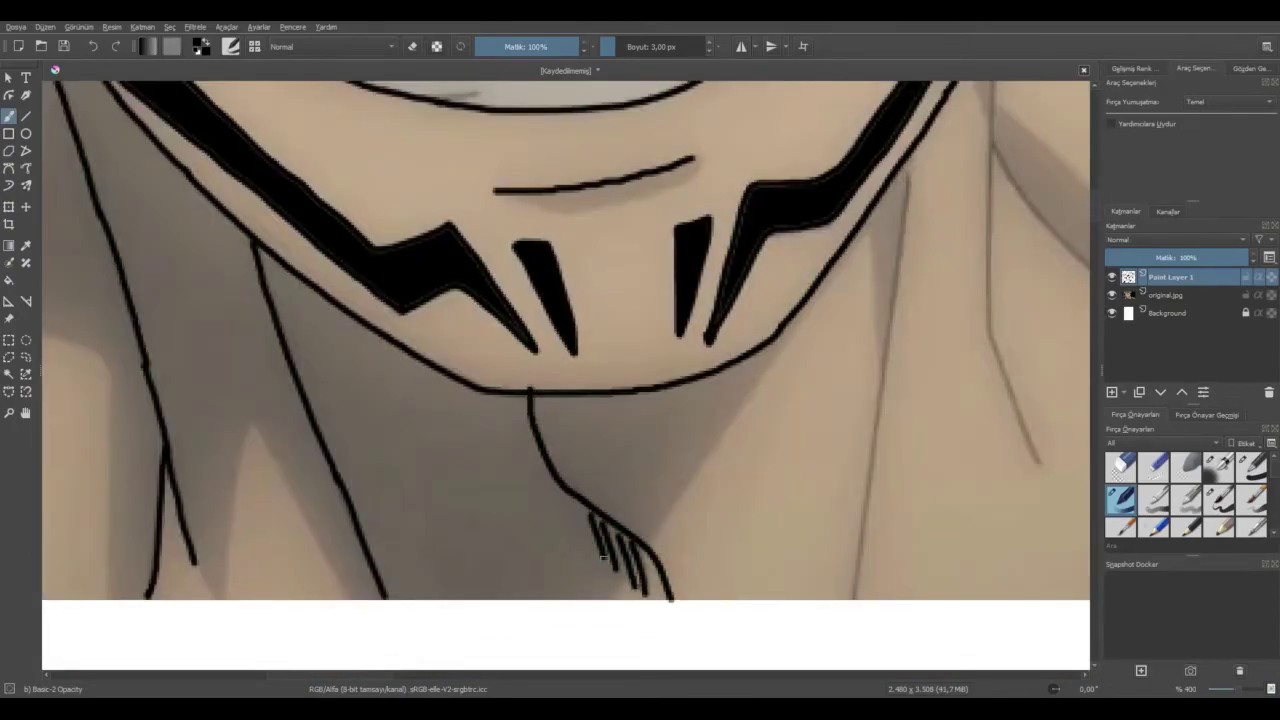
scroll(603, 556, down, 5)
scroll(690, 524, up, 3)
scroll(460, 625, up, 7)
drag(490, 362, 514, 592)
drag(545, 398, 599, 638)
drag(663, 545, 641, 488)
drag(613, 398, 641, 528)
scroll(640, 527, down, 6)
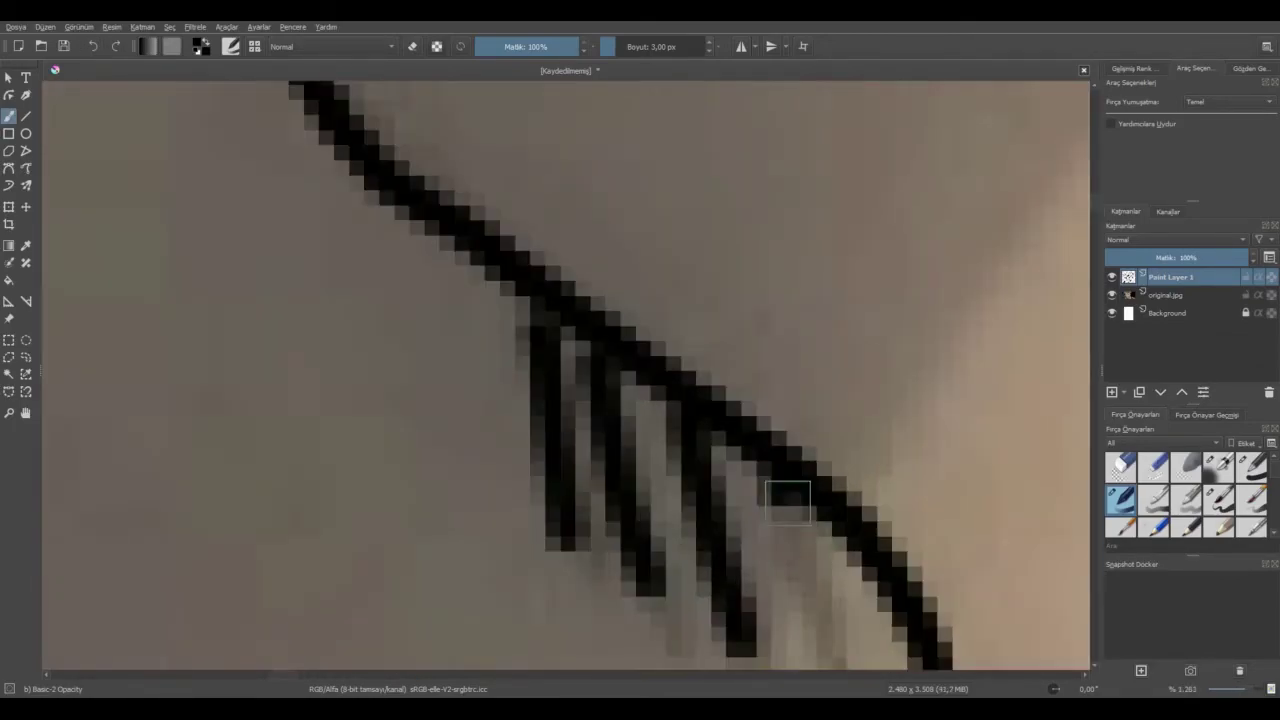
Trace the right neck line from the jaw down to the reference image's lower edge.
scroll(580, 330, up, 5)
scroll(590, 330, down, 1)
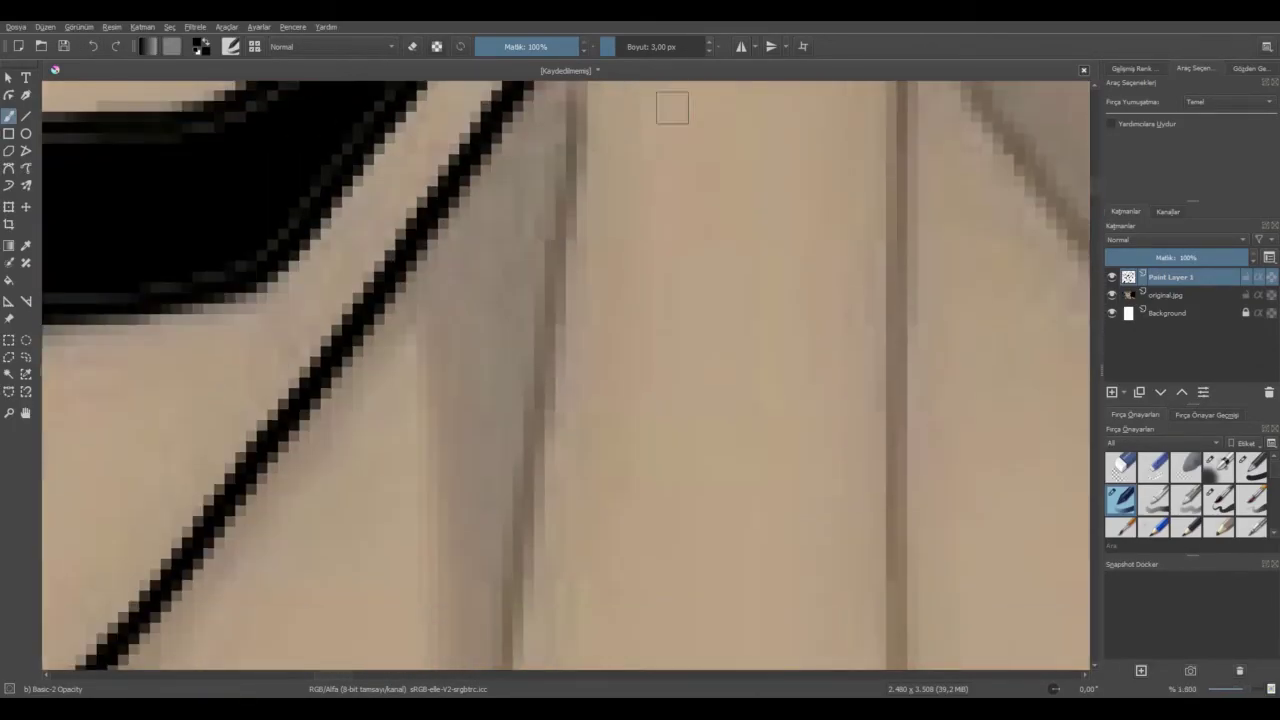
drag(580, 95, 516, 600)
scroll(516, 600, down, 5)
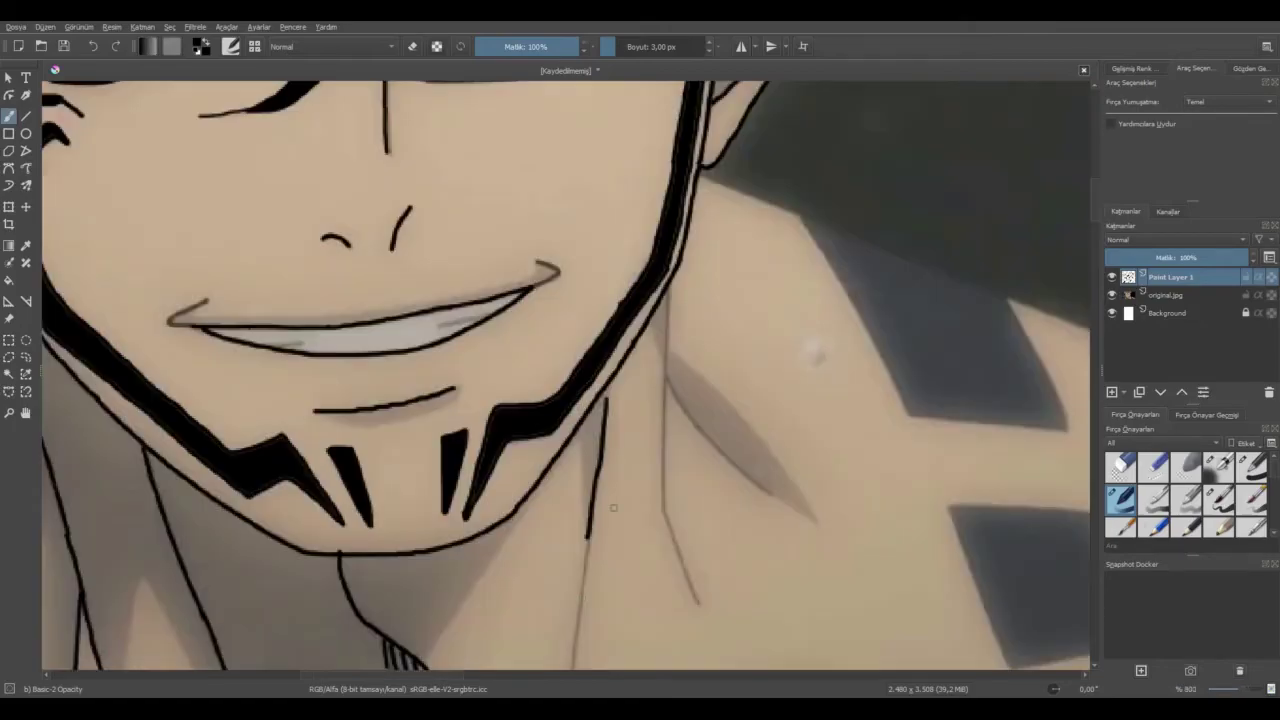
scroll(620, 290, up, 5)
drag(623, 286, 577, 662)
mouse_move(577, 665)
mouse_down()
mouse_move(278, 161)
mouse_move(311, 179)
mouse_move(257, 549)
mouse_move(262, 580)
mouse_up()
Trace the upper part of the vertical crease right of the neck, from the jaw to where the shadow branches off.
scroll(294, 157, down, 3)
scroll(290, 156, up, 4)
scroll(262, 580, down, 3)
scroll(380, 200, up, 3)
scroll(400, 168, up, 1)
drag(402, 168, 393, 580)
scroll(391, 506, down, 2)
drag(1094, 174, 1094, 180)
drag(394, 165, 383, 396)
scroll(384, 396, down, 6)
Trace the lower edge of the diagonal shadow branching off the crease toward the right shoulder.
scroll(384, 394, up, 6)
mouse_move(386, 308)
mouse_down()
mouse_move(442, 430)
mouse_move(645, 661)
mouse_up()
scroll(668, 662, down, 4)
scroll(1097, 466, down, 3)
scroll(1097, 466, down, 3)
scroll(820, 280, up, 1)
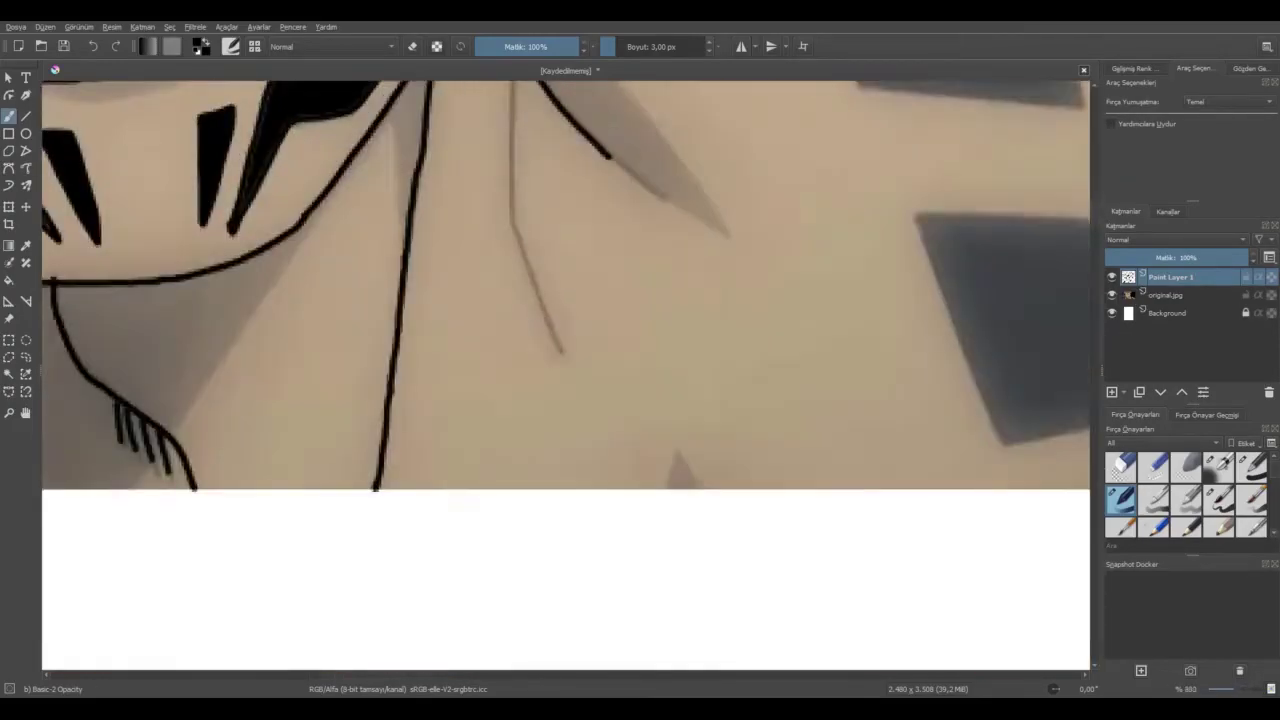
scroll(606, 114, up, 2)
drag(609, 197, 702, 269)
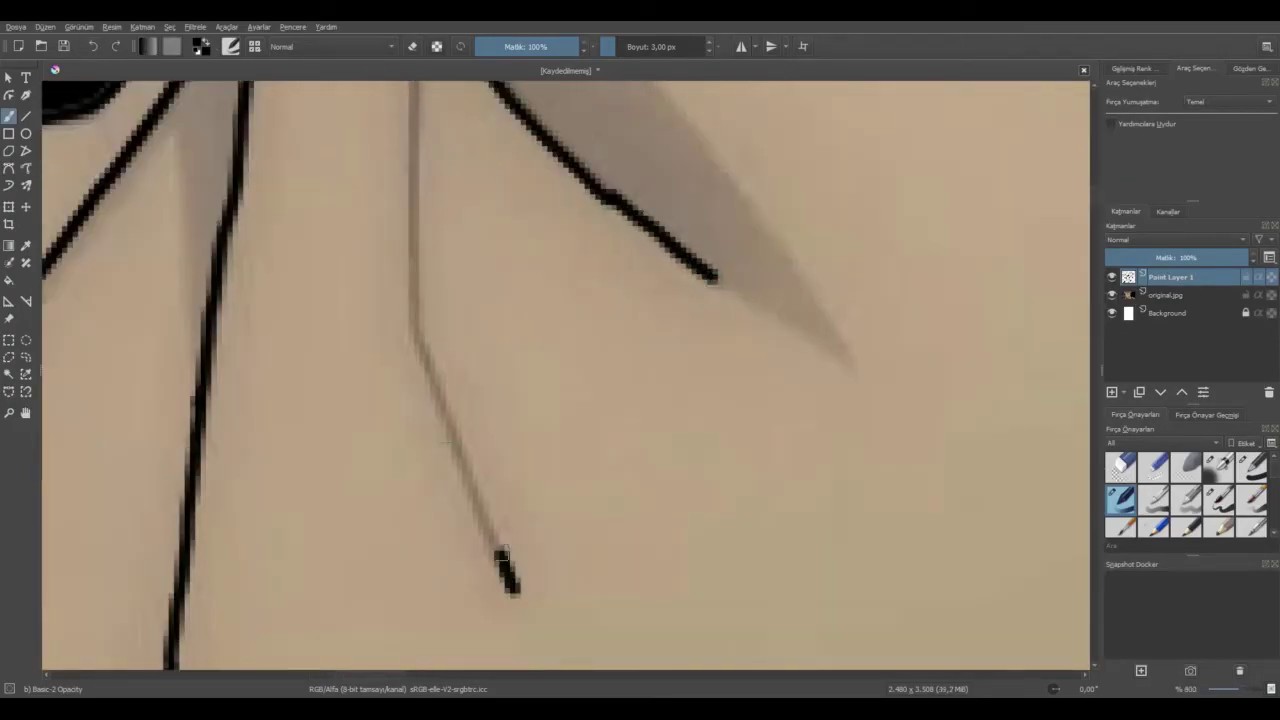
Trace the rest of the vertical crease right of the neck, down through its bend to its lower end.
scroll(408, 192, up, 1)
drag(428, 124, 429, 523)
scroll(432, 386, up, 1)
drag(432, 386, 429, 620)
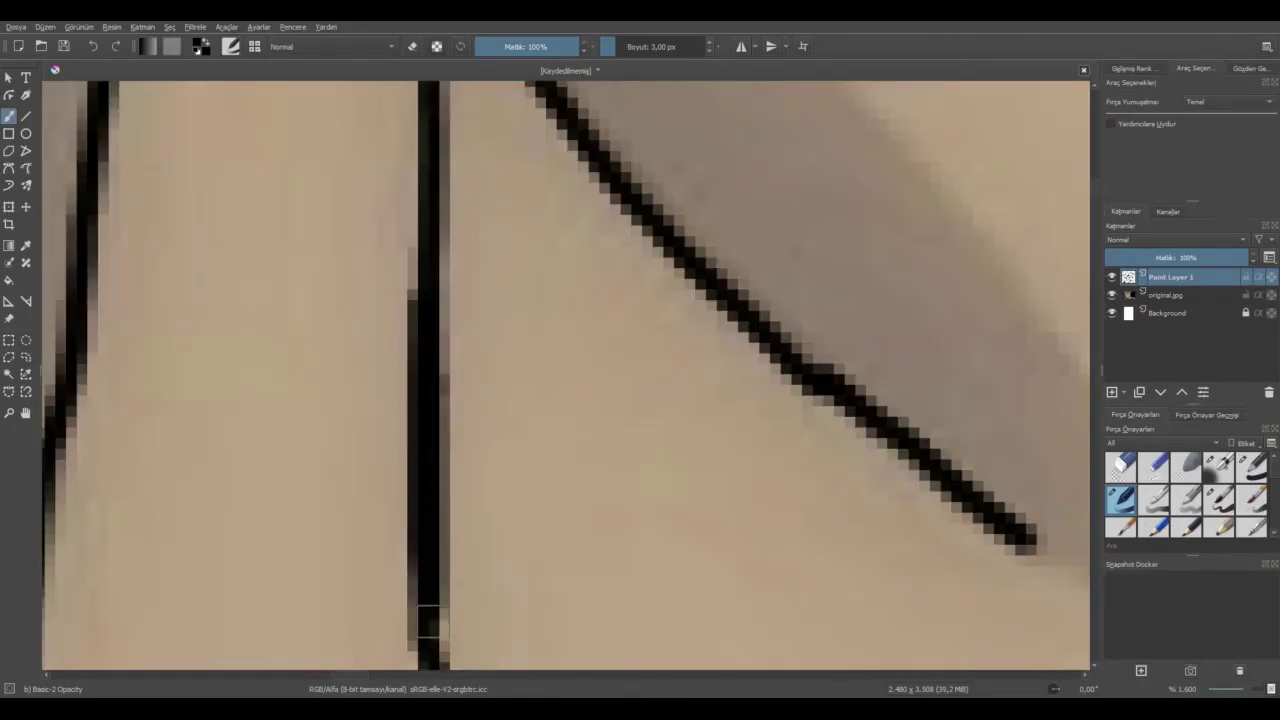
scroll(429, 620, down, 6)
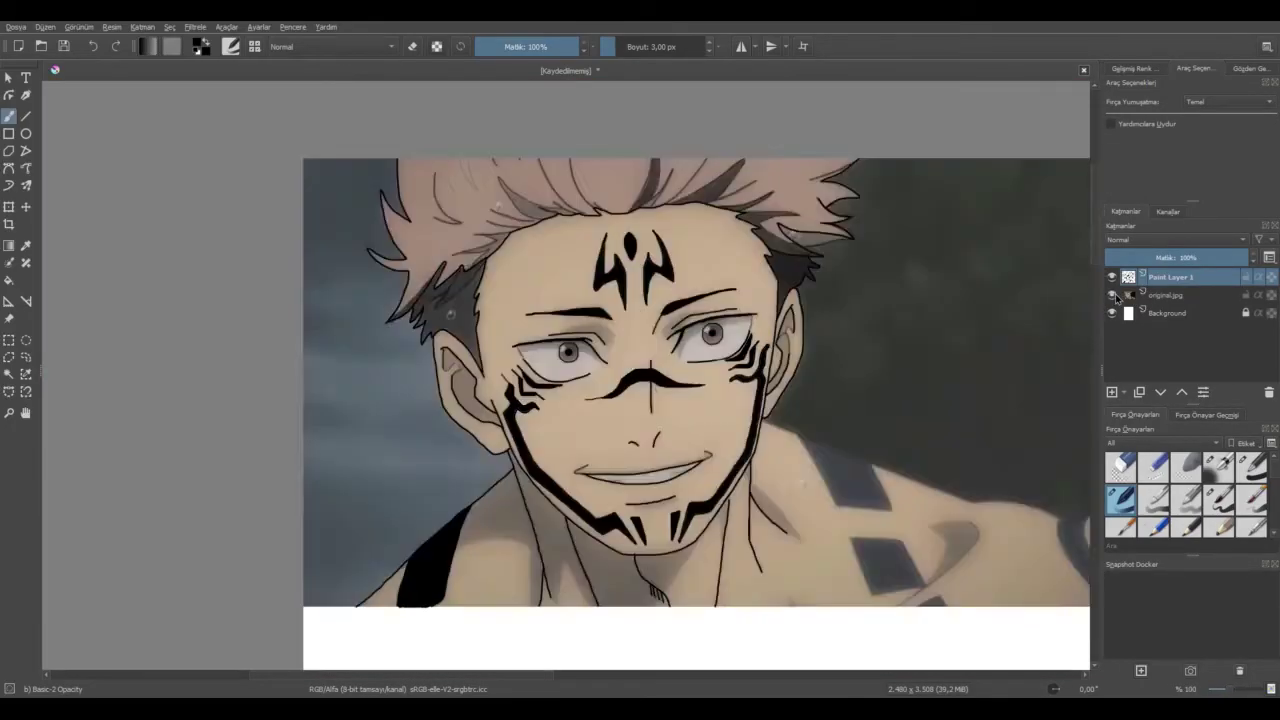
Trace the right shoulder's upper edge from below the right ear out to the reference image's right border.
scroll(889, 492, up, 5)
drag(380, 328, 1092, 609)
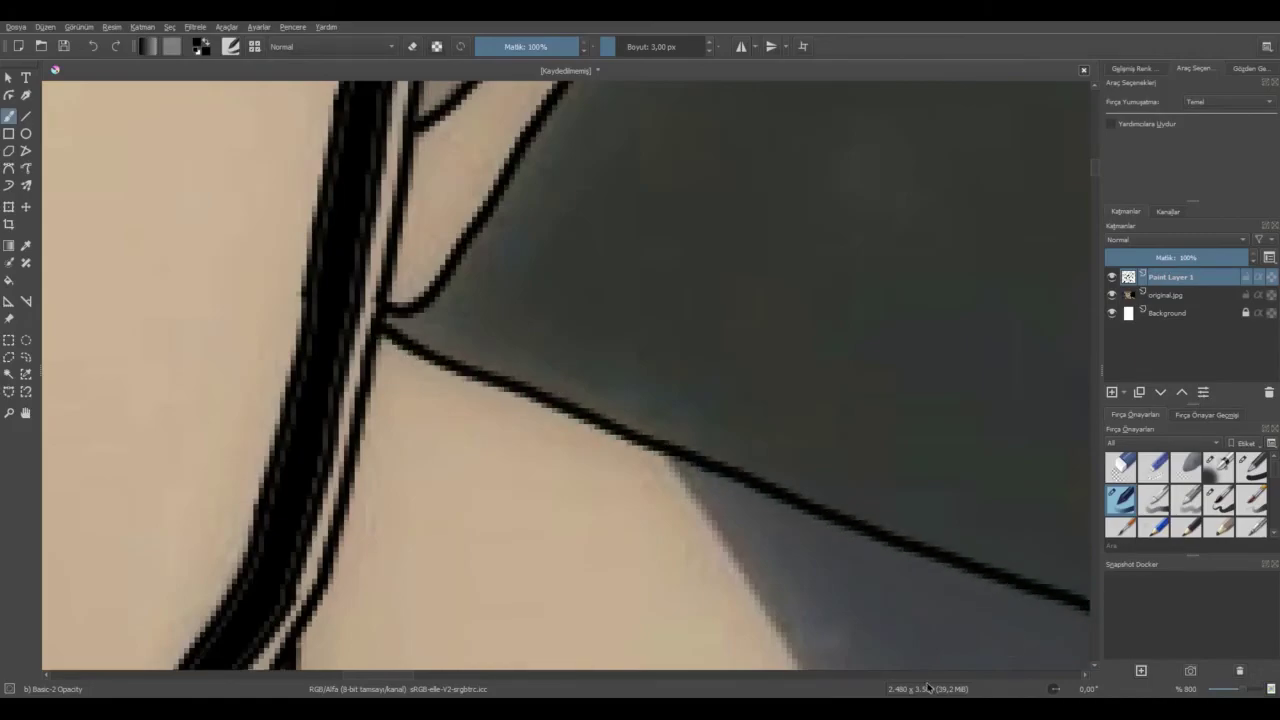
scroll(930, 676, right, 20)
scroll(1096, 351, down, 10)
mouse_move(49, 136)
mouse_down()
mouse_move(980, 509)
mouse_move(1088, 520)
mouse_up()
scroll(920, 676, right, 5)
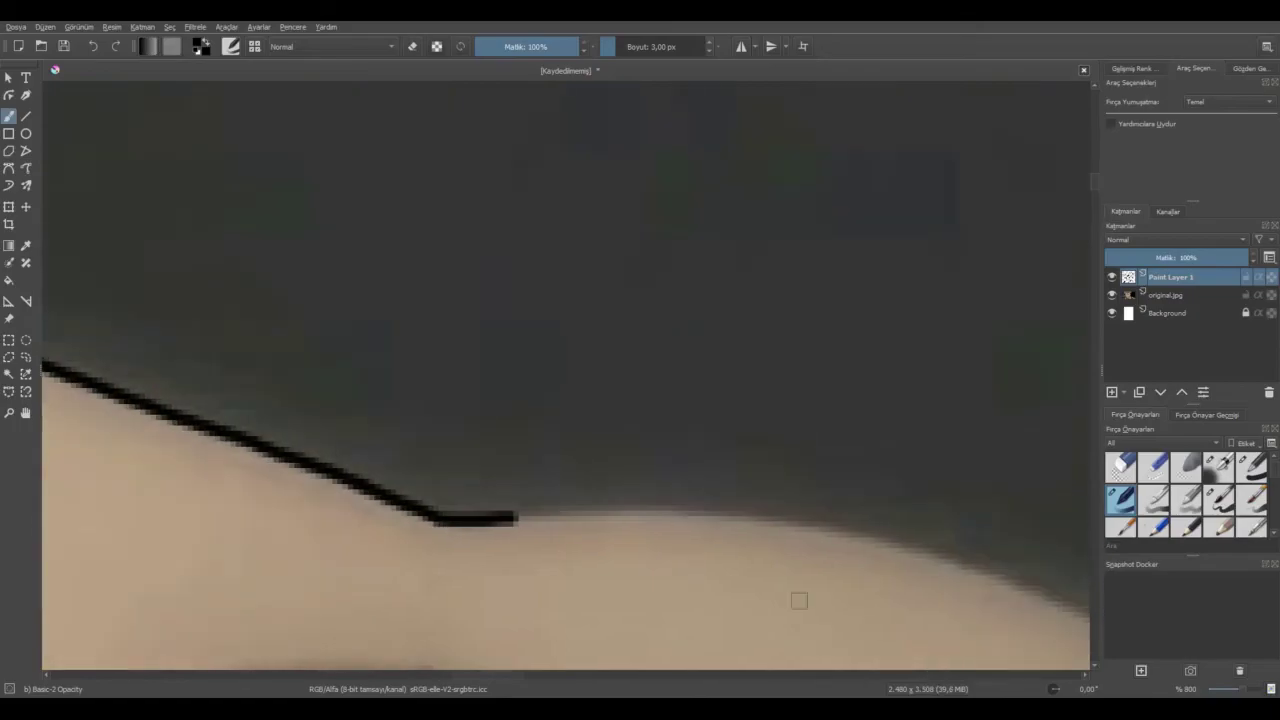
mouse_move(587, 514)
mouse_down()
mouse_move(957, 560)
mouse_move(1090, 622)
mouse_up()
mouse_move(1090, 622)
mouse_down()
mouse_move(700, 614)
mouse_move(698, 302)
mouse_up()
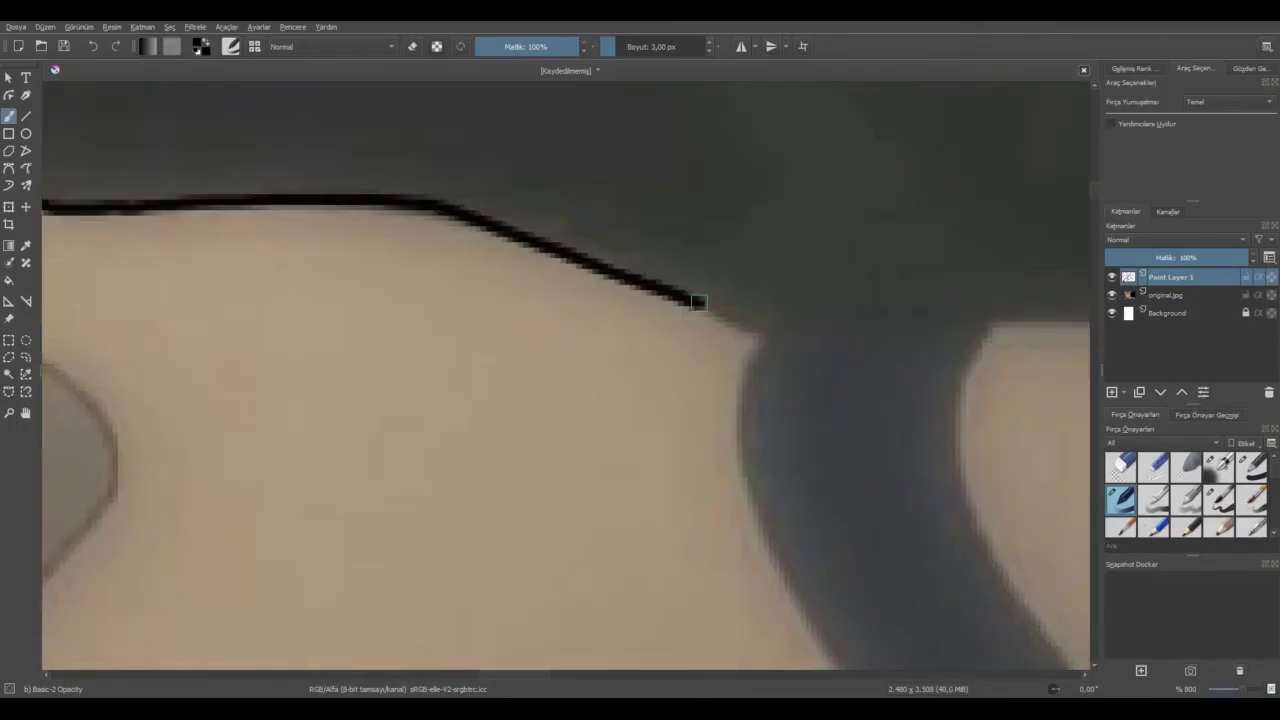
drag(855, 324, 1108, 316)
scroll(850, 677, right, 4)
Outline both curved sides of the dark band on the far right shoulder up to the reference image's border.
scroll(849, 677, left, 5)
mouse_move(846, 333)
mouse_down()
mouse_move(834, 498)
mouse_move(915, 665)
mouse_move(909, 300)
mouse_move(1088, 518)
mouse_move(745, 512)
mouse_up()
scroll(846, 300, down, 3)
scroll(800, 120, up, 3)
mouse_move(745, 192)
mouse_down()
mouse_move(829, 402)
mouse_move(888, 481)
mouse_up()
scroll(360, 121, down, 3)
scroll(141, 127, up, 2)
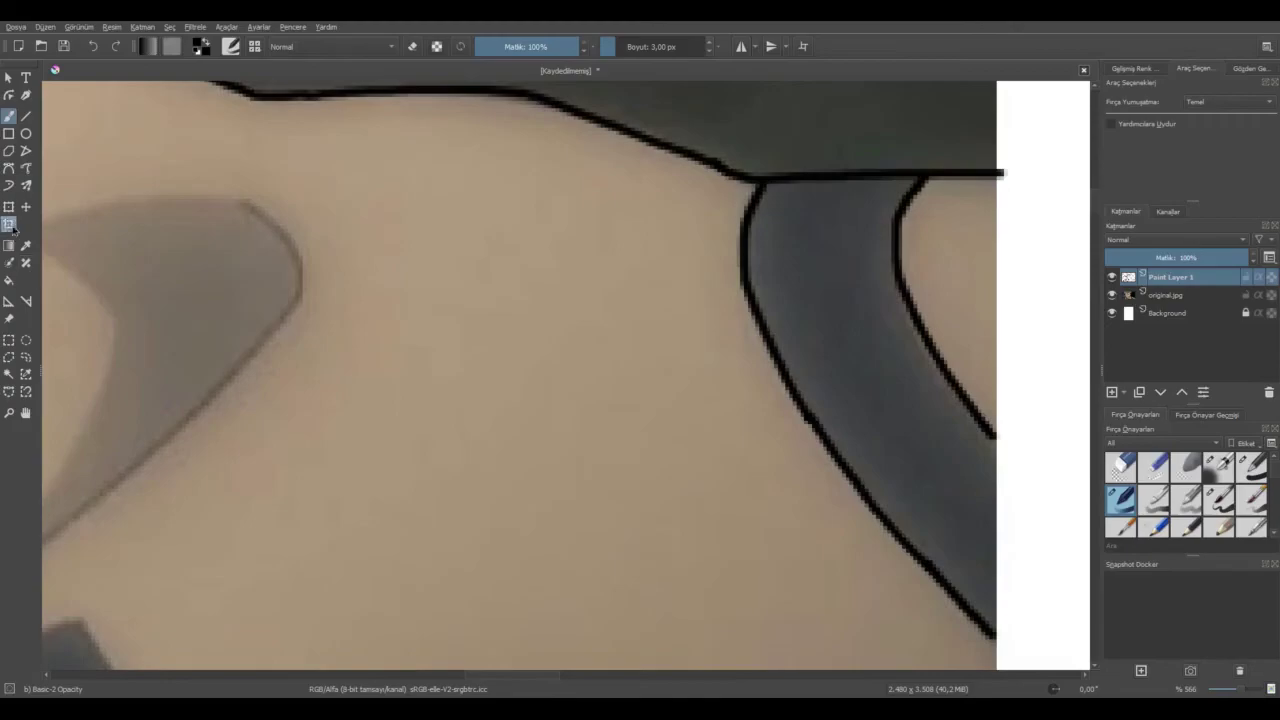
scroll(540, 225, down, 1)
drag(80, 668, 737, 668)
scroll(554, 480, down, 8)
scroll(478, 355, up, 4)
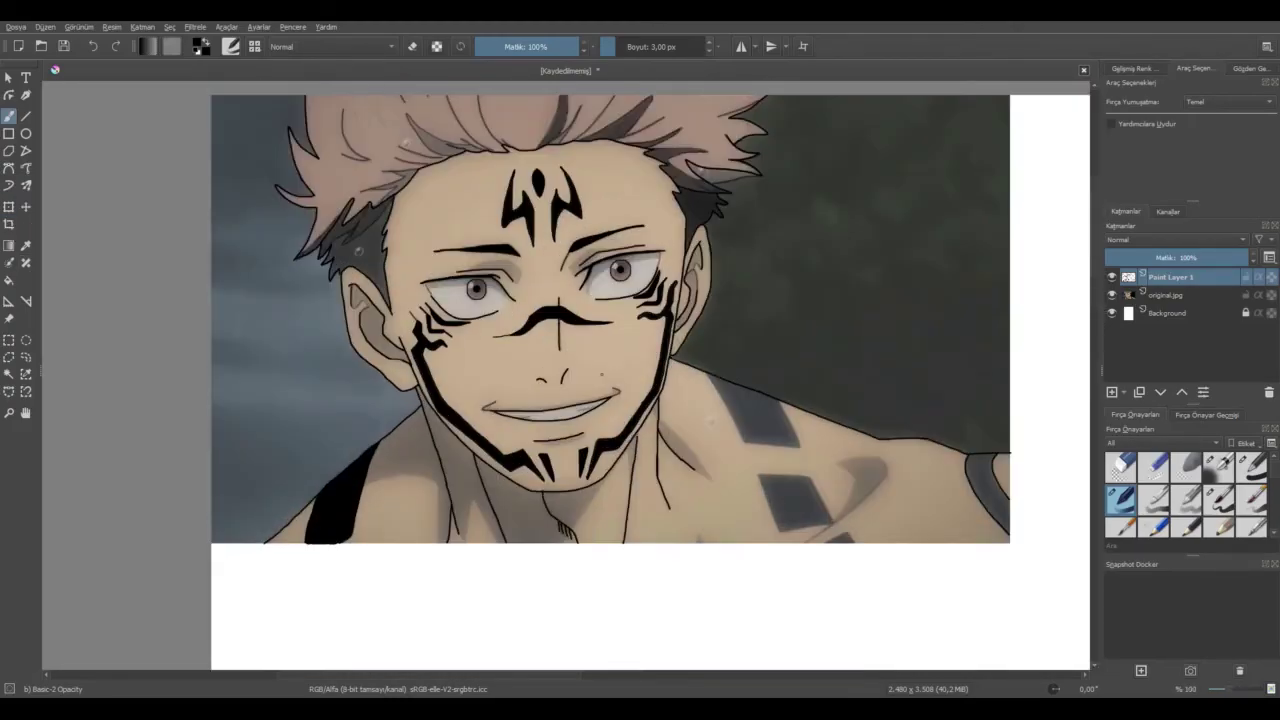
Crop the canvas to the reference image's area, 1197 by 671 px.
click(10, 225)
drag(214, 98, 1010, 543)
key(Return)
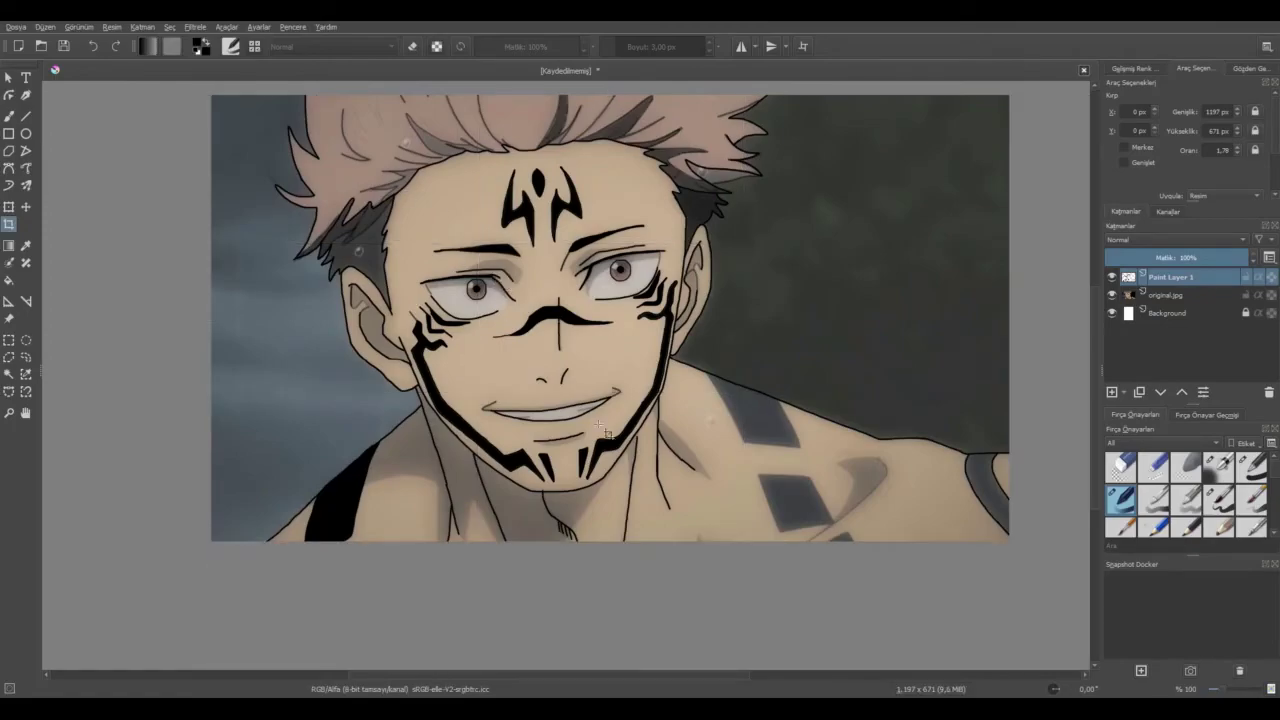
Outline the upper dark patch on the right shoulder and fill it with semi-transparent black.
scroll(800, 466, up, 1)
click(9, 117)
scroll(770, 432, up, 3)
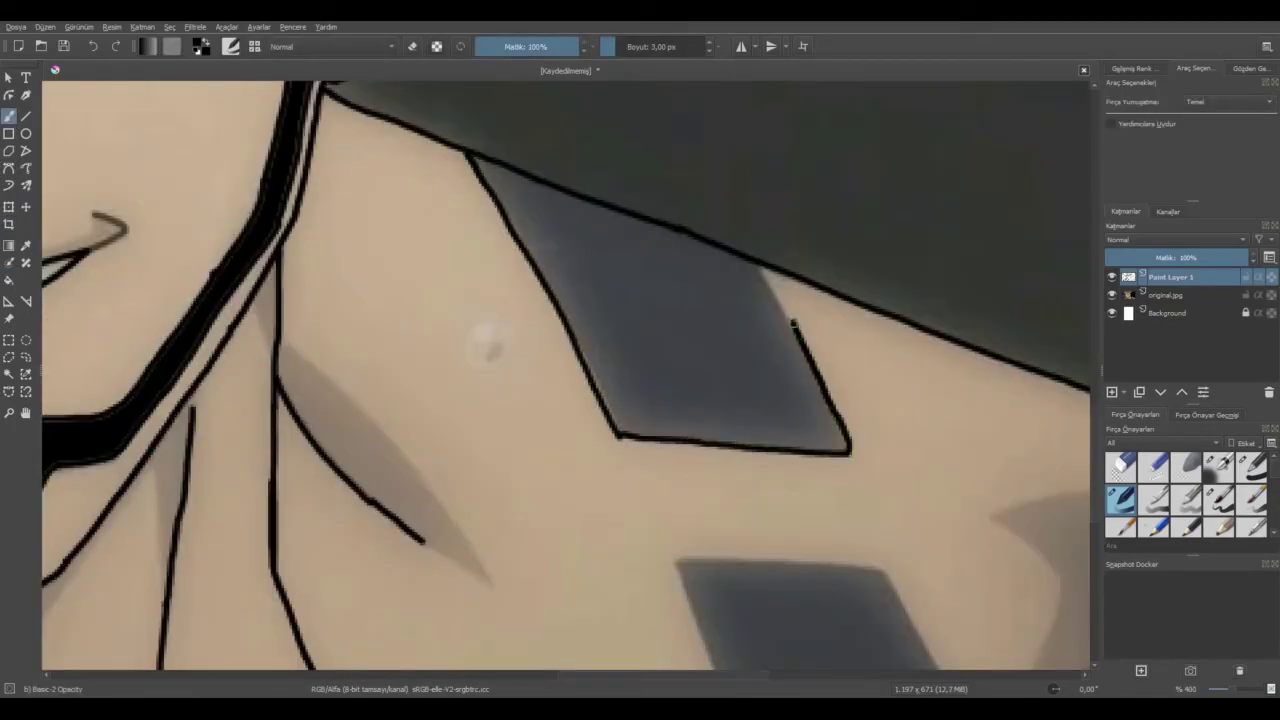
click(9, 281)
click(630, 360)
Outline the lower dark four-sided patch on the right shoulder and fill it with semi-transparent black.
scroll(945, 515, down, 2)
scroll(1024, 511, up, 3)
click(9, 117)
mouse_move(427, 226)
mouse_down()
mouse_move(534, 521)
mouse_move(788, 518)
mouse_move(466, 354)
mouse_move(553, 550)
mouse_up()
click(93, 46)
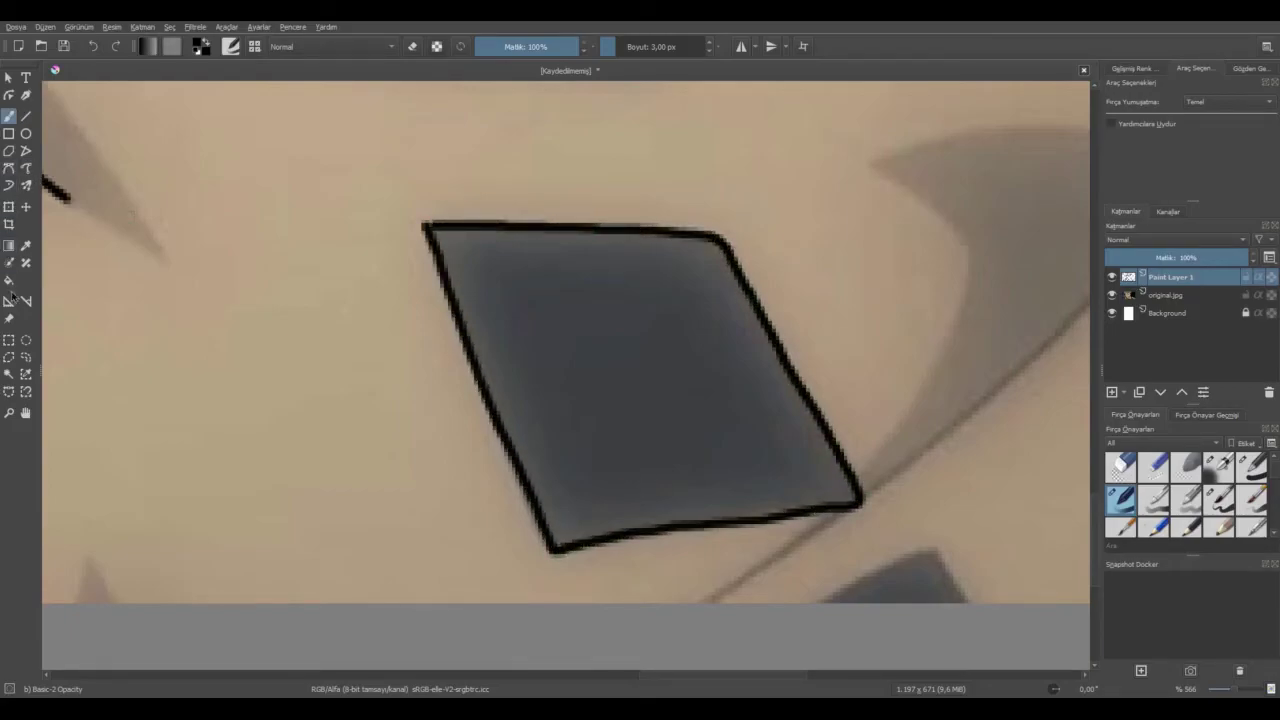
click(11, 283)
click(600, 370)
Trace the diagonal crease beside the lower patch up around its hooked end, and the shadow's top and inner edges at 35% opacity.
click(9, 117)
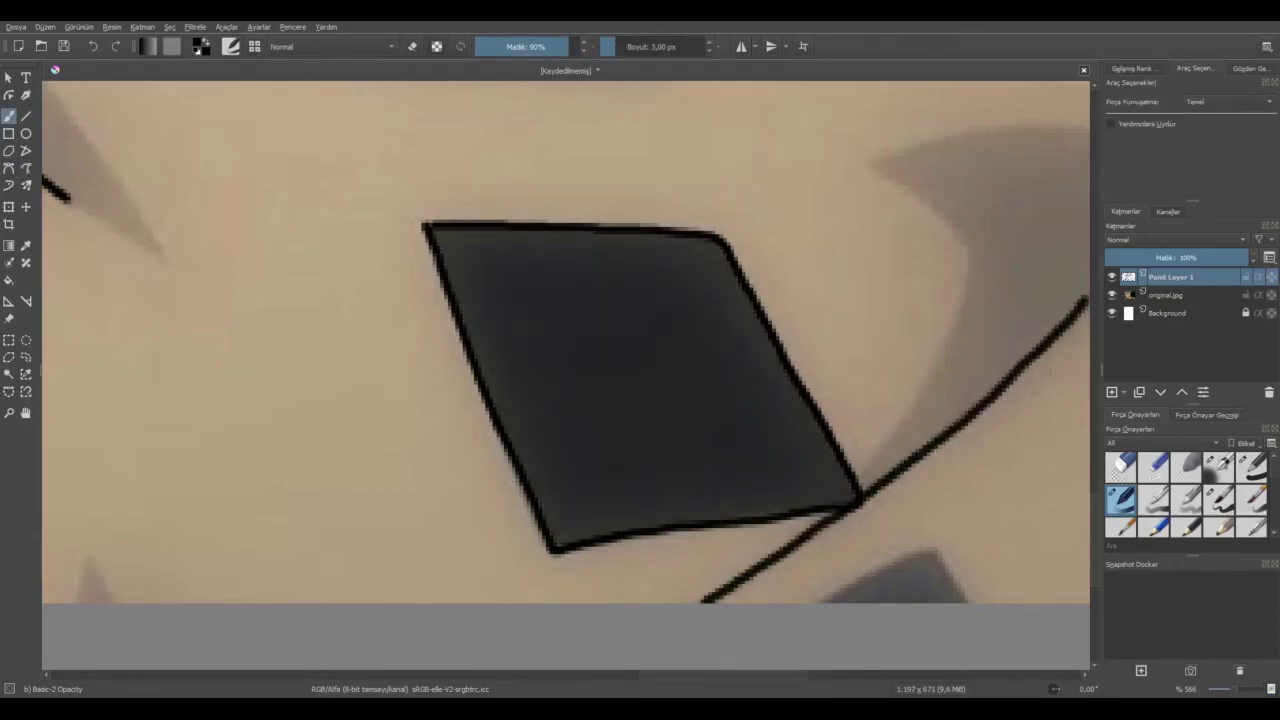
drag(757, 676, 839, 676)
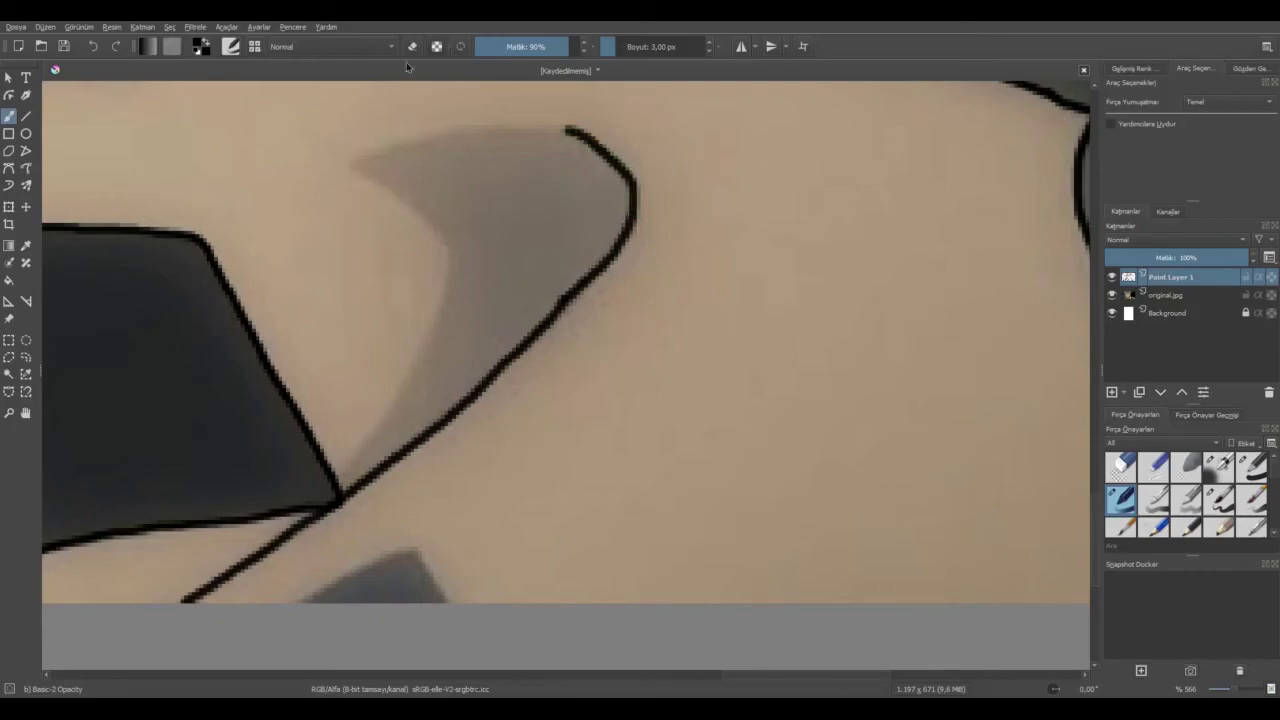
drag(517, 126, 353, 158)
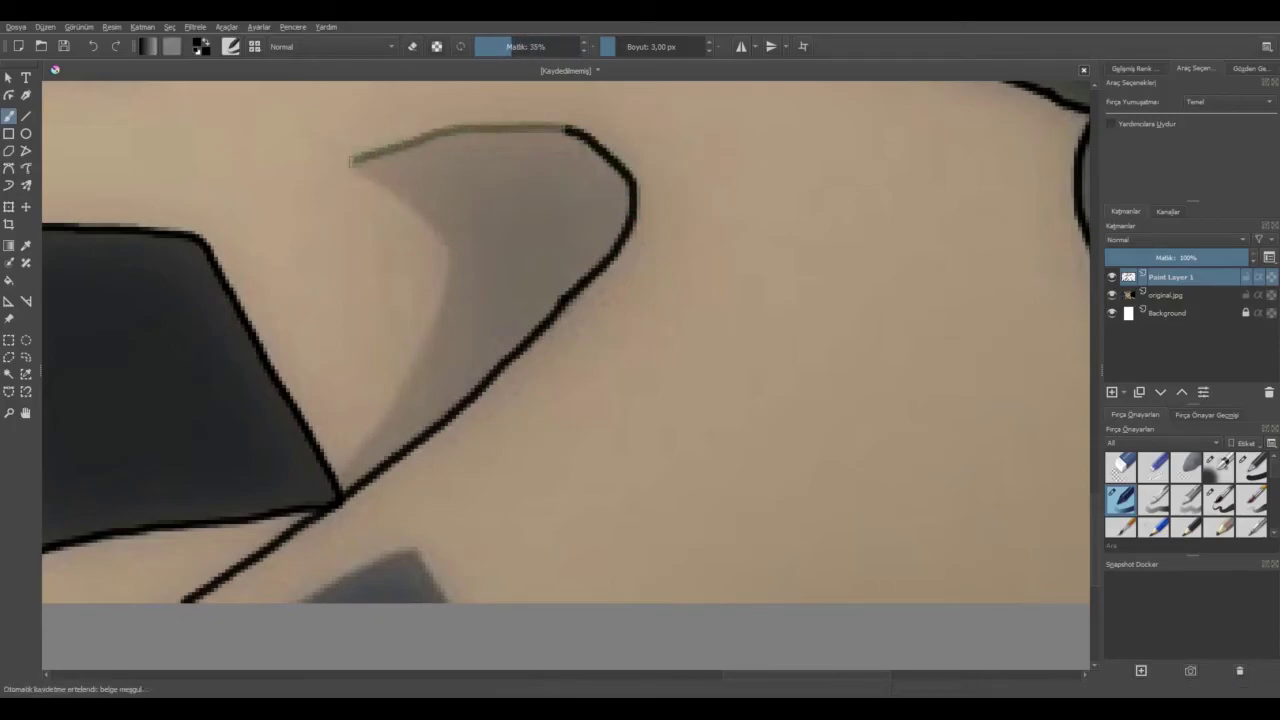
drag(397, 402, 338, 490)
scroll(457, 399, down, 3)
scroll(443, 322, up, 4)
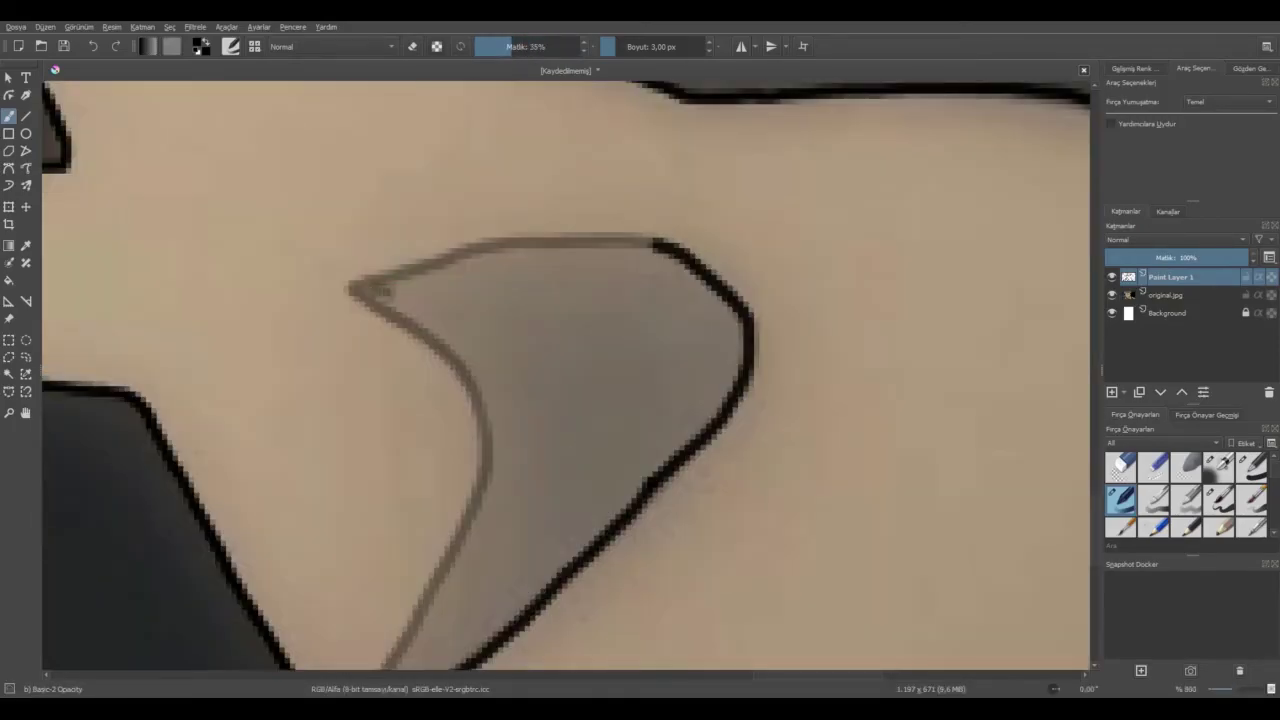
drag(419, 310, 488, 382)
click(92, 48)
scroll(644, 324, down, 3)
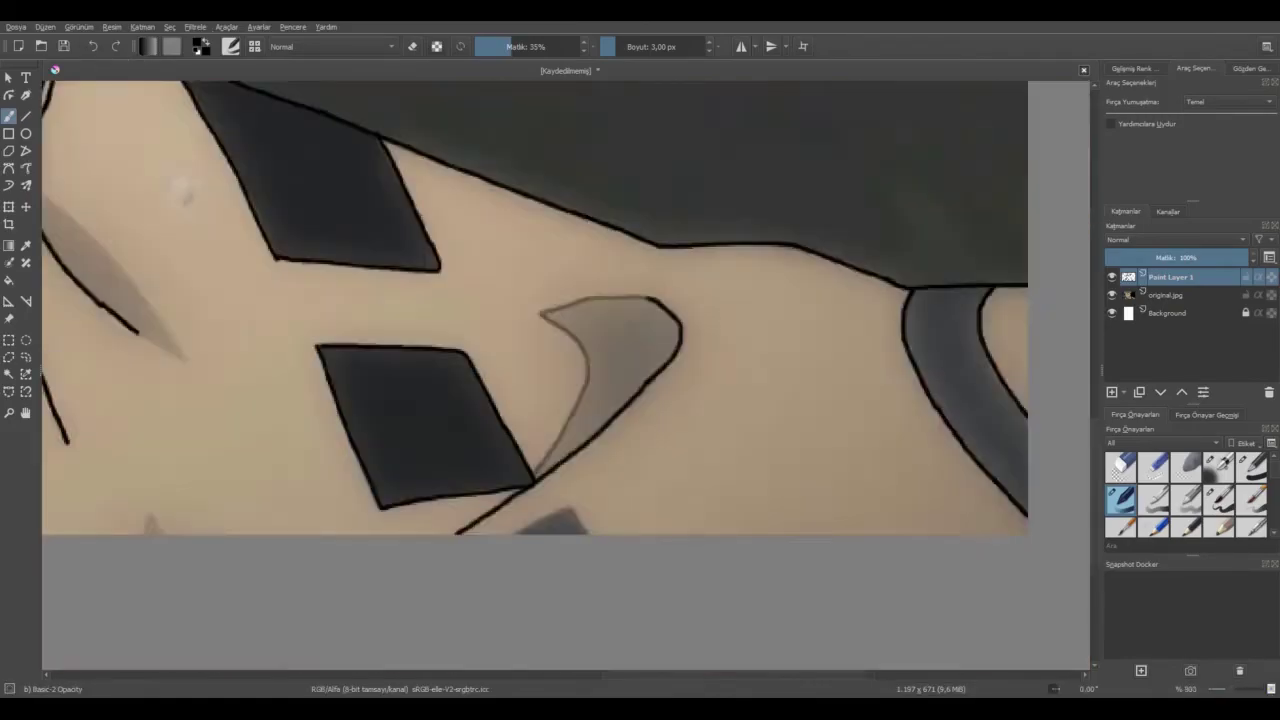
Try to fill the hooked shadow on the right shoulder and to darken its faint top and inner edges.
scroll(640, 405, up, 2)
click(9, 281)
click(60, 298)
key(ctrl+z)
key(b)
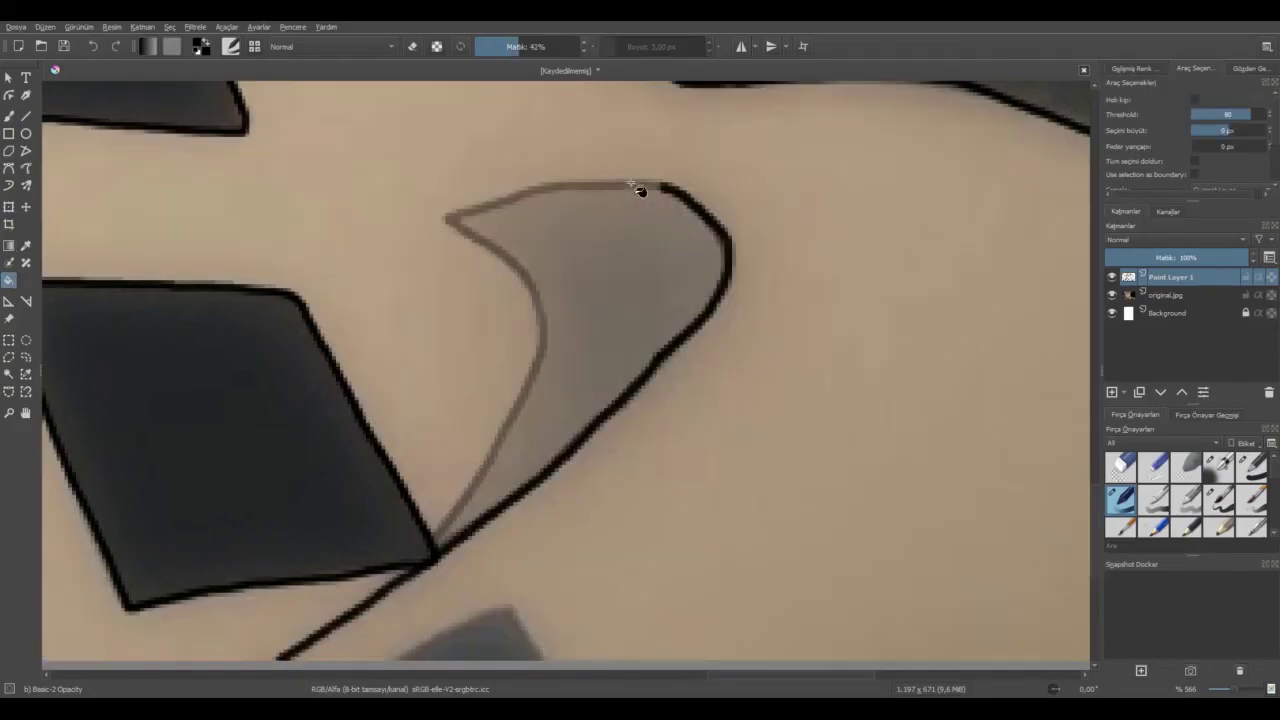
scroll(665, 191, up, 2)
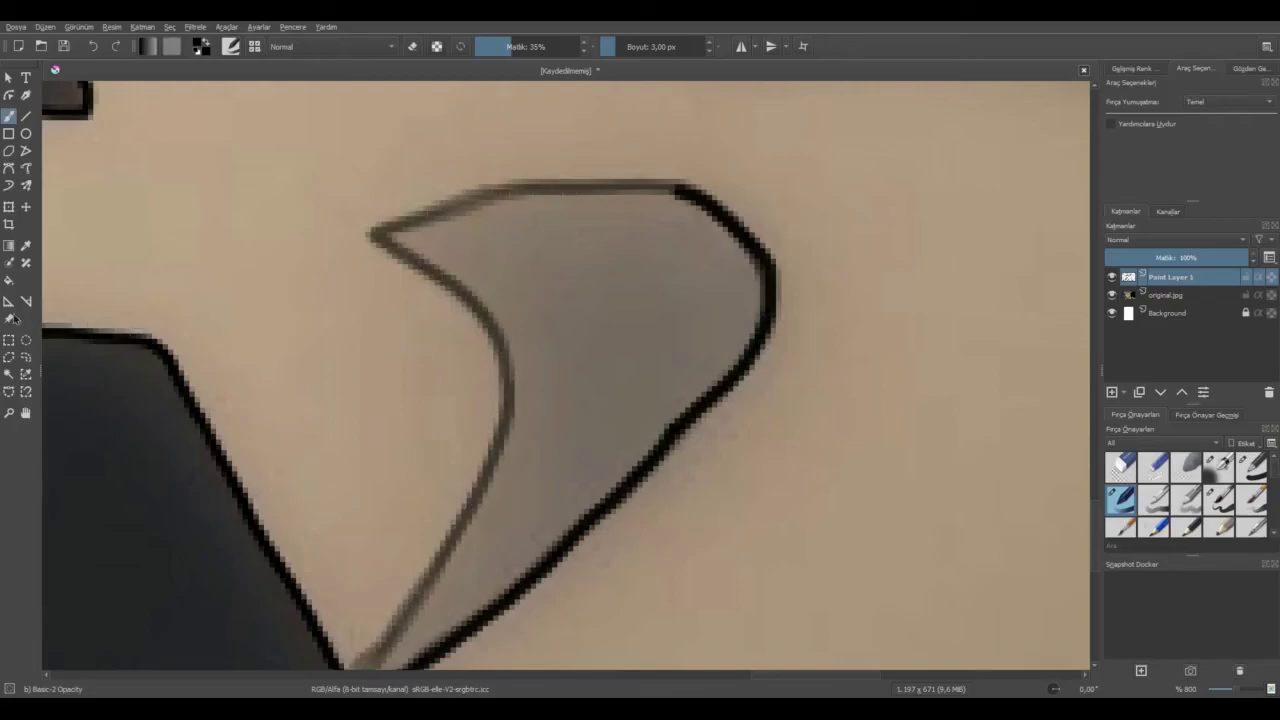
key(f)
scroll(604, 335, down, 2)
scroll(650, 398, down, 2)
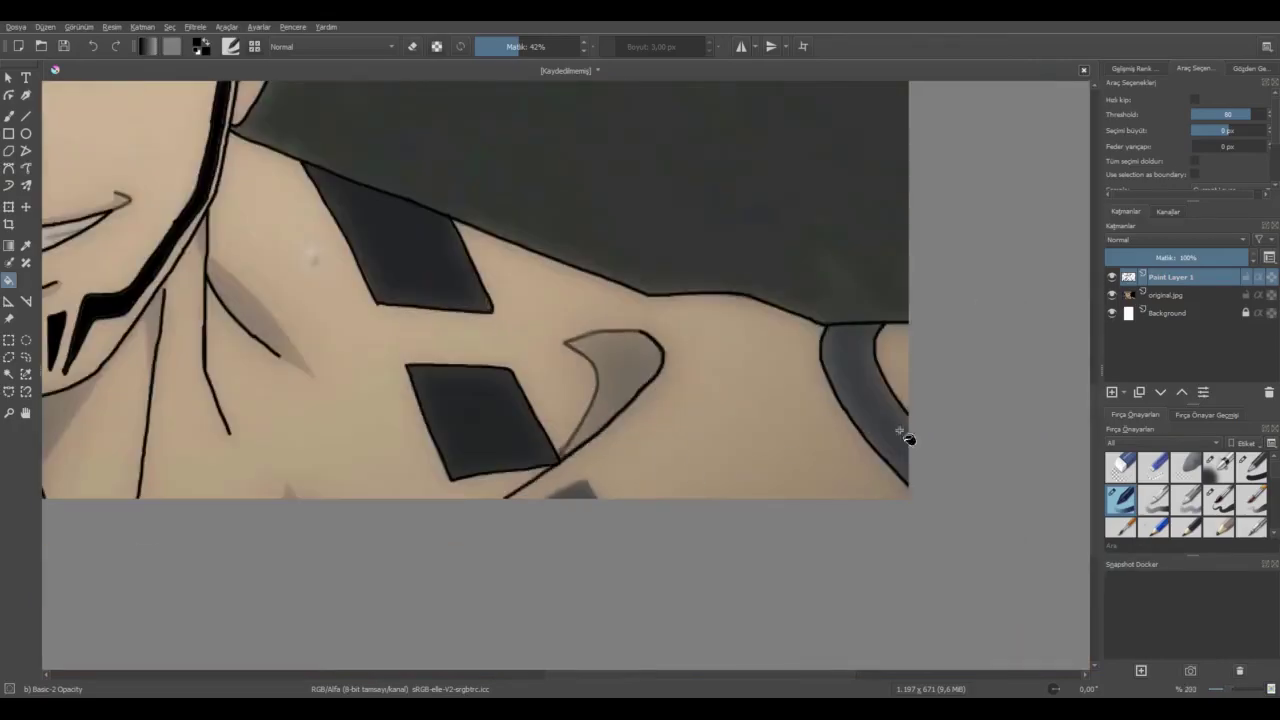
Outline and fill the small dark patch at the image's bottom border, and fill the band on the far right shoulder.
scroll(457, 534, up, 5)
key(b)
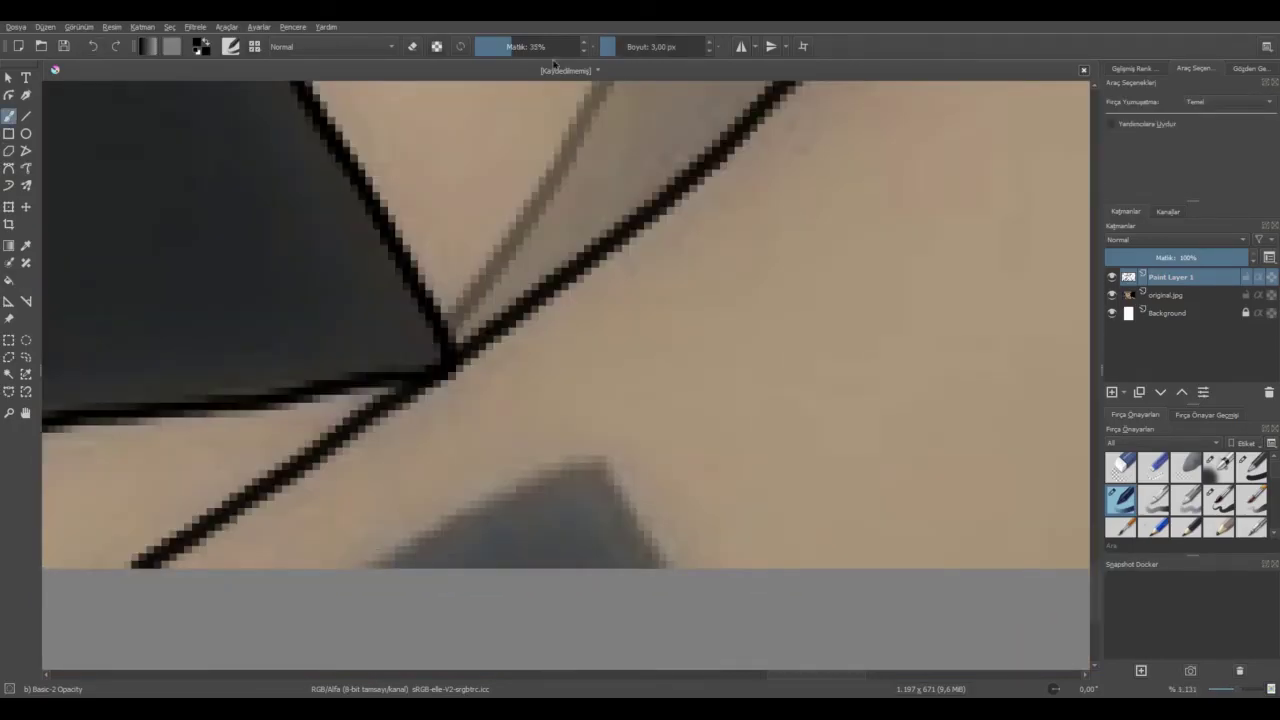
mouse_move(370, 565)
mouse_down()
mouse_move(543, 466)
mouse_move(660, 565)
mouse_up()
key(f)
scroll(571, 531, down, 4)
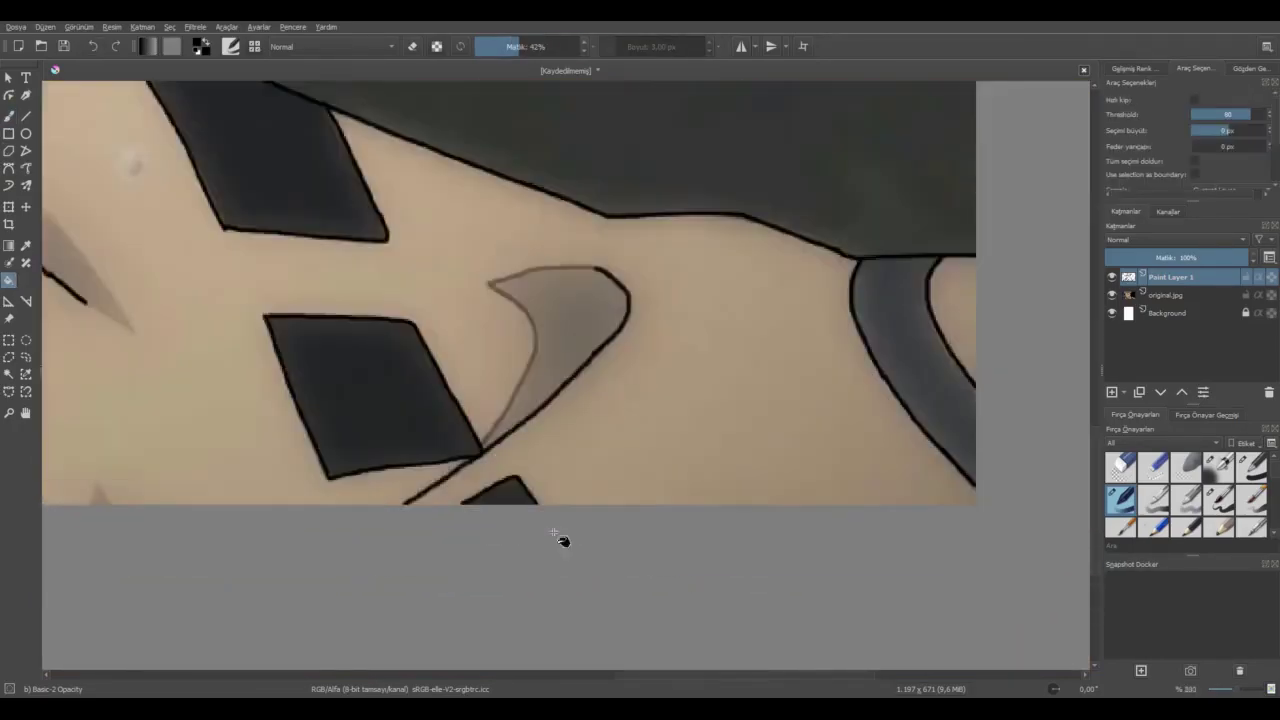
click(638, 400)
drag(731, 677, 481, 678)
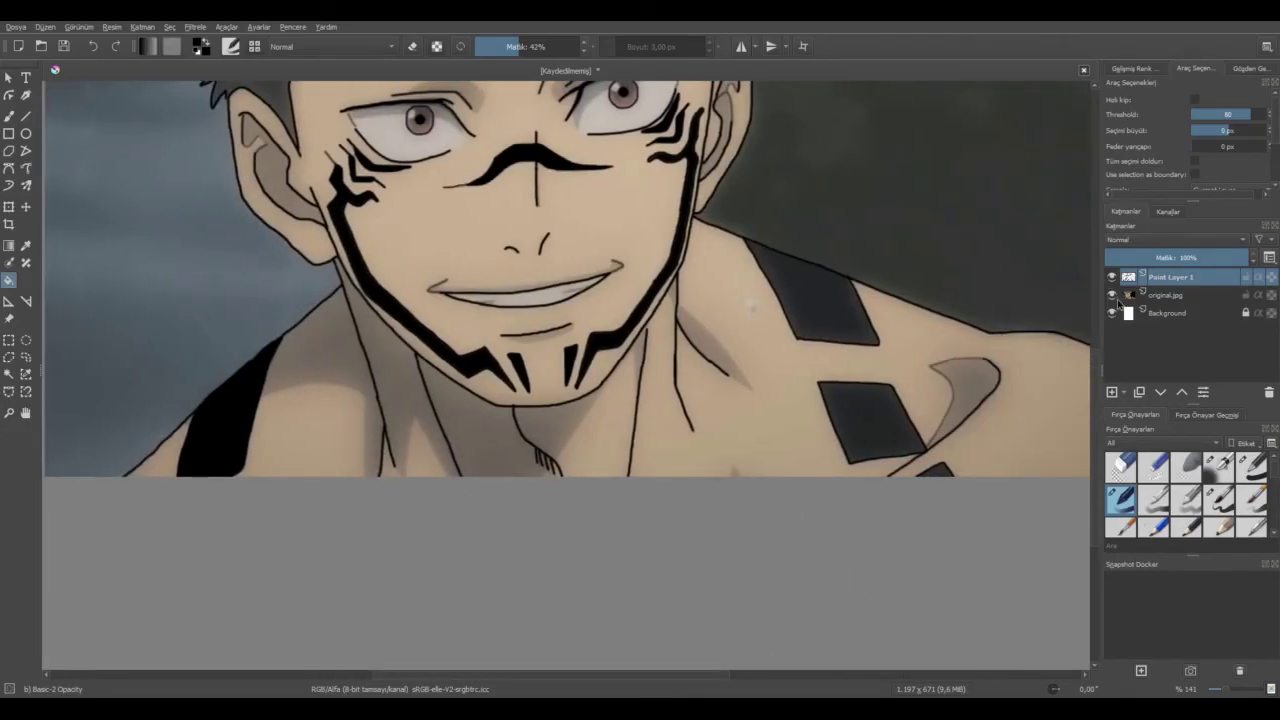
Hide the reference image and examine the whole line art on the white background.
click(1112, 296)
scroll(925, 265, down, 2)
scroll(928, 305, up, 2)
scroll(915, 315, down, 2)
drag(591, 677, 650, 677)
drag(1094, 420, 1094, 380)
scroll(567, 257, up, 2)
scroll(567, 257, down, 1)
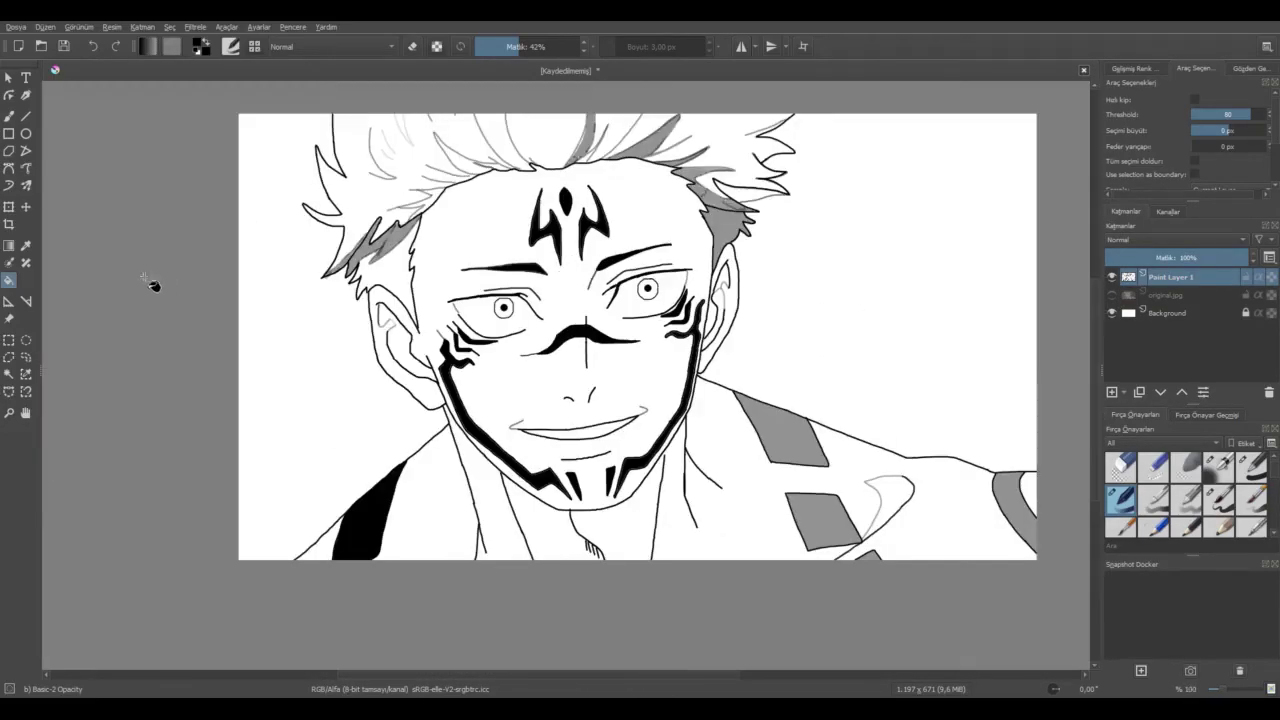
Try filling the face and left ear with the skin tone sampled from the reference image, checking with the reference hidden.
click(27, 246)
click(1112, 295)
scroll(569, 375, up, 1)
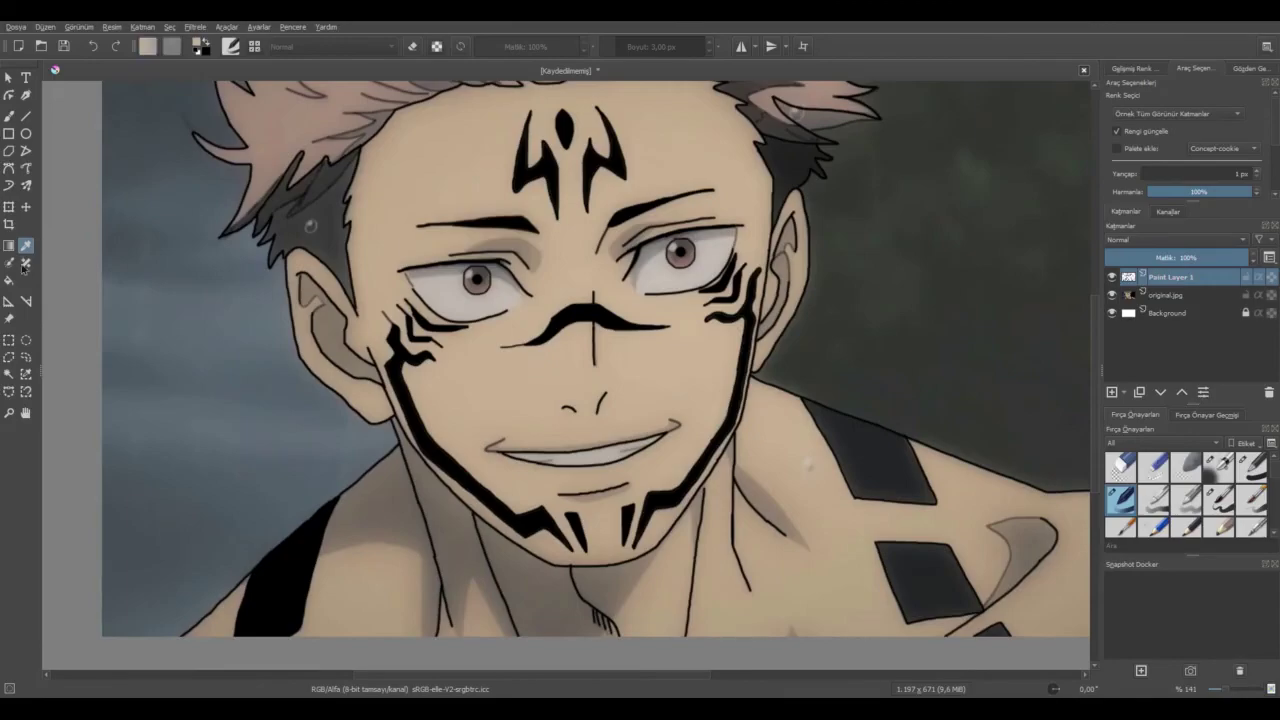
click(9, 280)
click(1112, 295)
key(p)
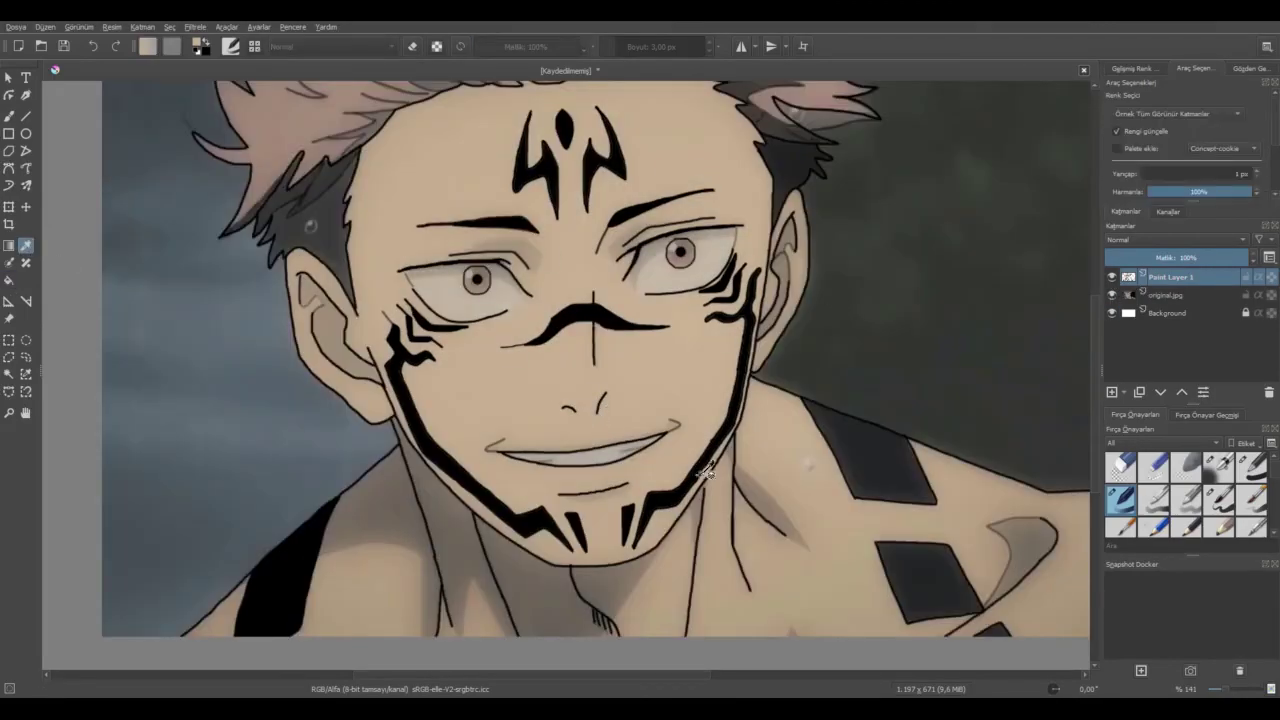
key(f)
click(1112, 296)
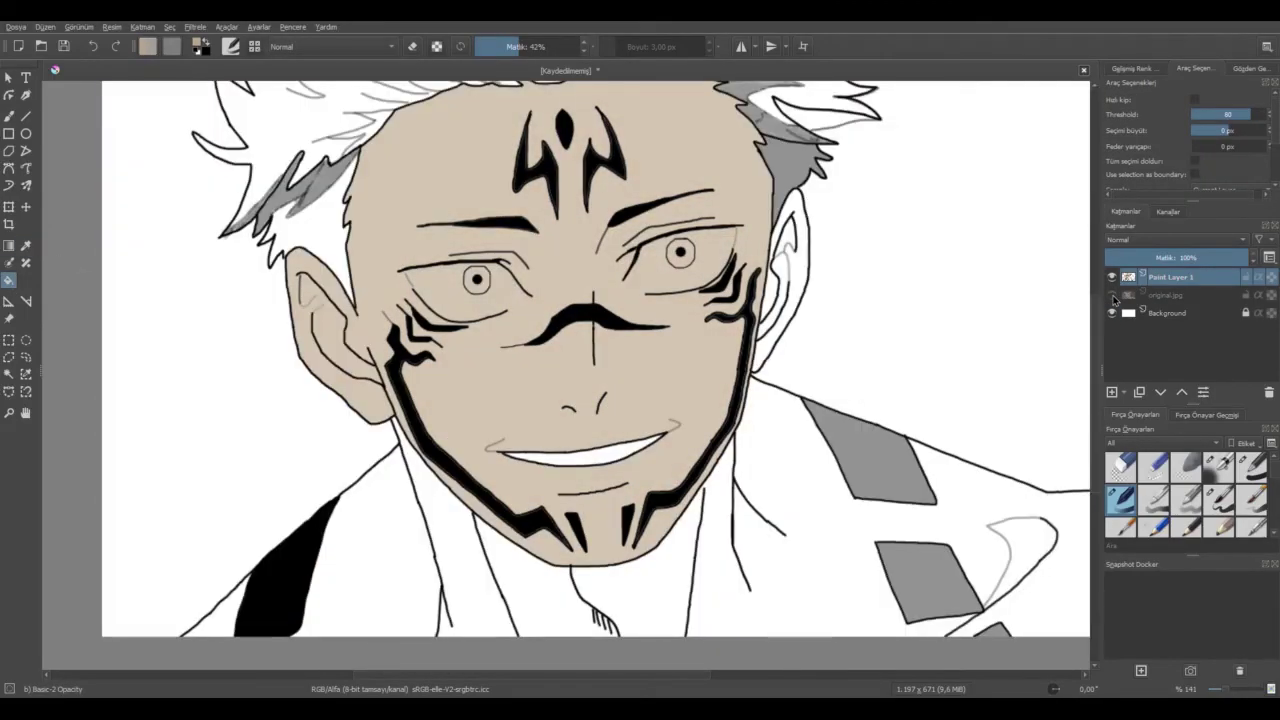
Show the reference image and undo the skin-tone fills on the face and ear.
click(1113, 297)
click(88, 48)
click(88, 48)
click(88, 48)
Paint the lower part of the left eye's iris reddish brown with a 3 px brush.
scroll(480, 274, up, 3)
scroll(634, 378, down, 4)
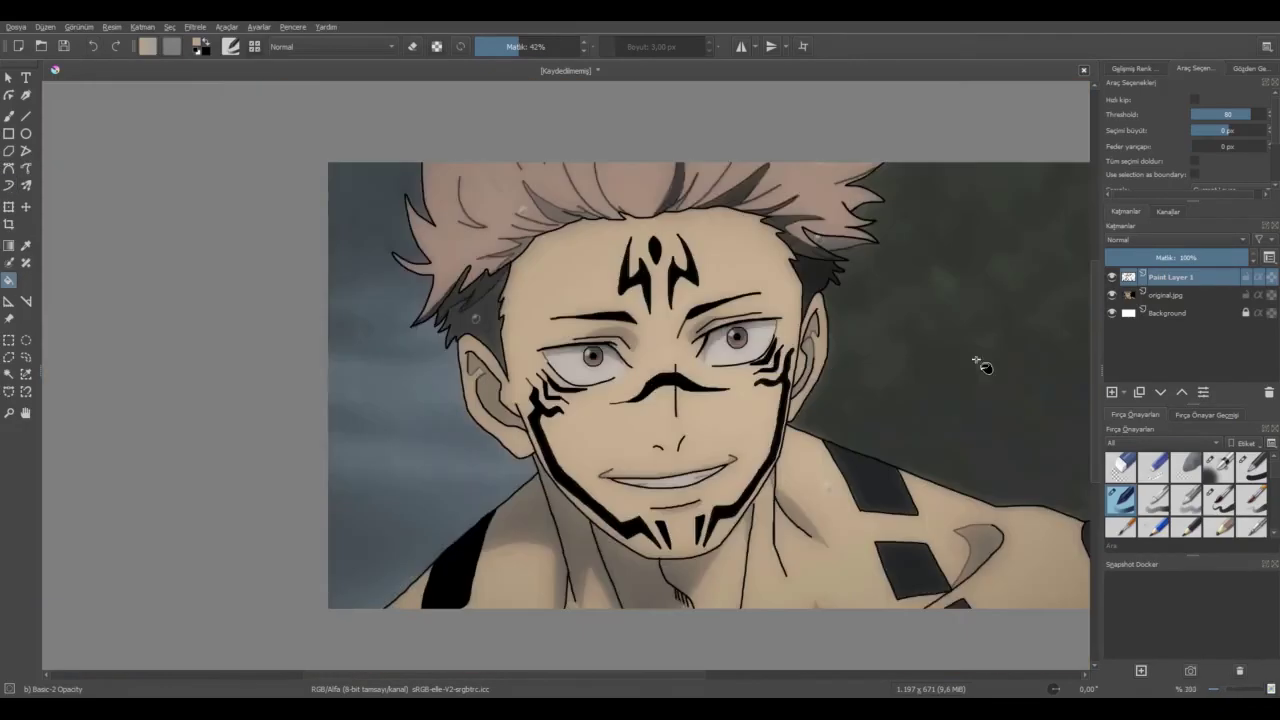
scroll(334, 289, up, 5)
key(b)
scroll(408, 371, up, 4)
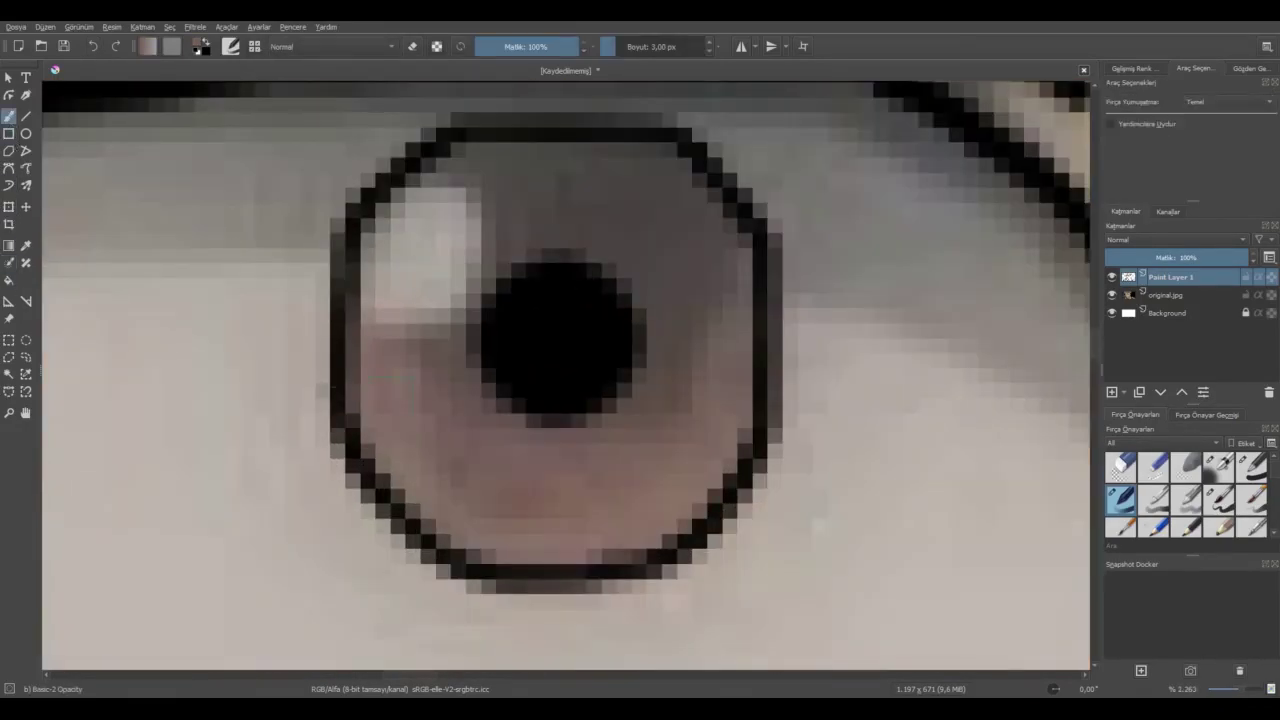
mouse_move(465, 555)
mouse_down()
mouse_move(655, 556)
mouse_move(705, 445)
mouse_up()
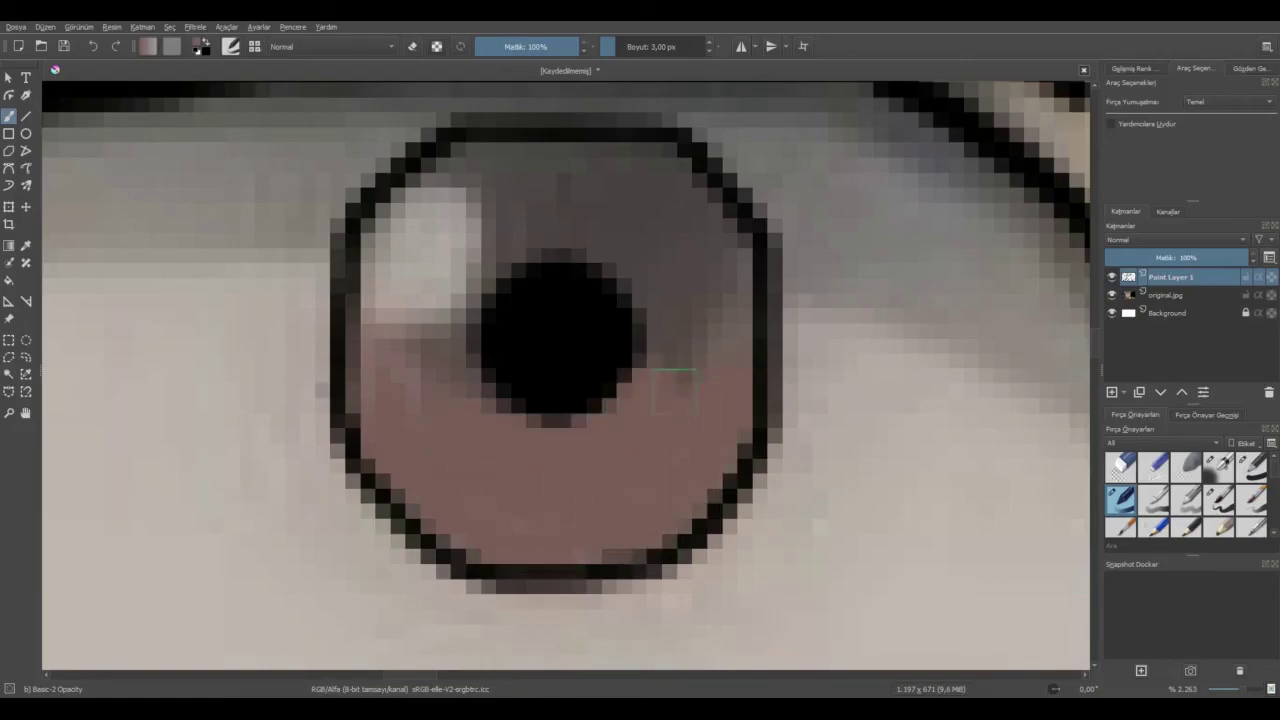
Paint over the gaps and the rest of the left iris with the reference image hidden, and undo the iris painting.
click(1111, 295)
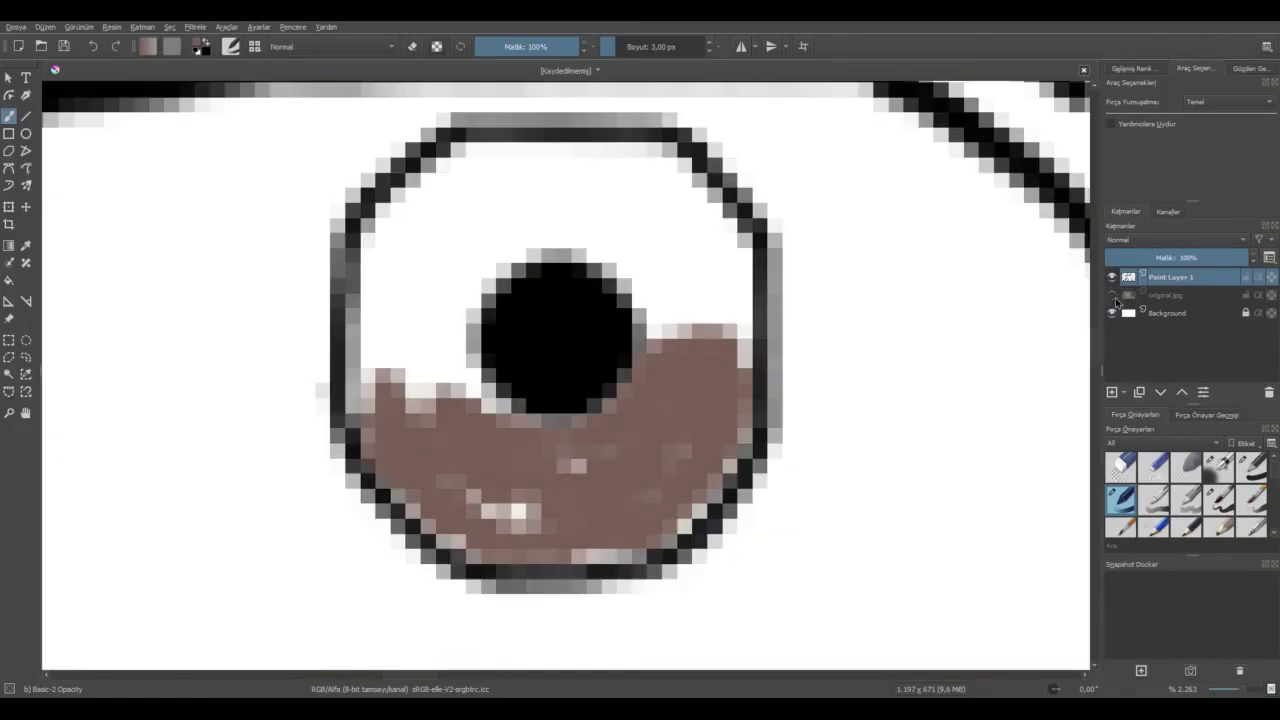
drag(575, 465, 450, 480)
drag(705, 516, 594, 545)
mouse_move(385, 492)
mouse_down()
mouse_move(662, 232)
mouse_move(677, 318)
mouse_move(707, 272)
mouse_move(732, 312)
mouse_move(650, 172)
mouse_move(512, 171)
mouse_move(438, 208)
mouse_move(387, 334)
mouse_move(425, 392)
mouse_move(451, 265)
mouse_move(497, 412)
mouse_move(519, 224)
mouse_move(480, 243)
mouse_move(720, 200)
mouse_up()
key(1)
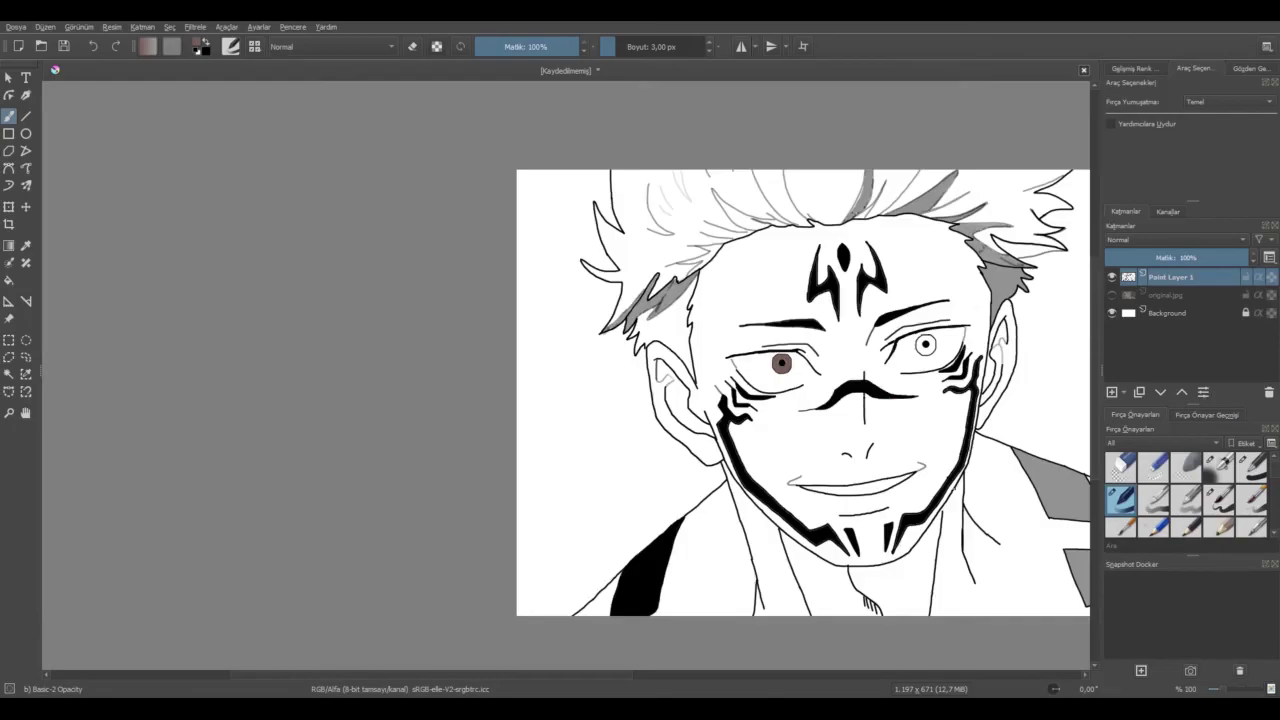
click(95, 49)
drag(618, 676, 730, 678)
Set the fill opacity to 100%, try refilling the upper patch on the right shoulder, and undo that fill.
click(10, 280)
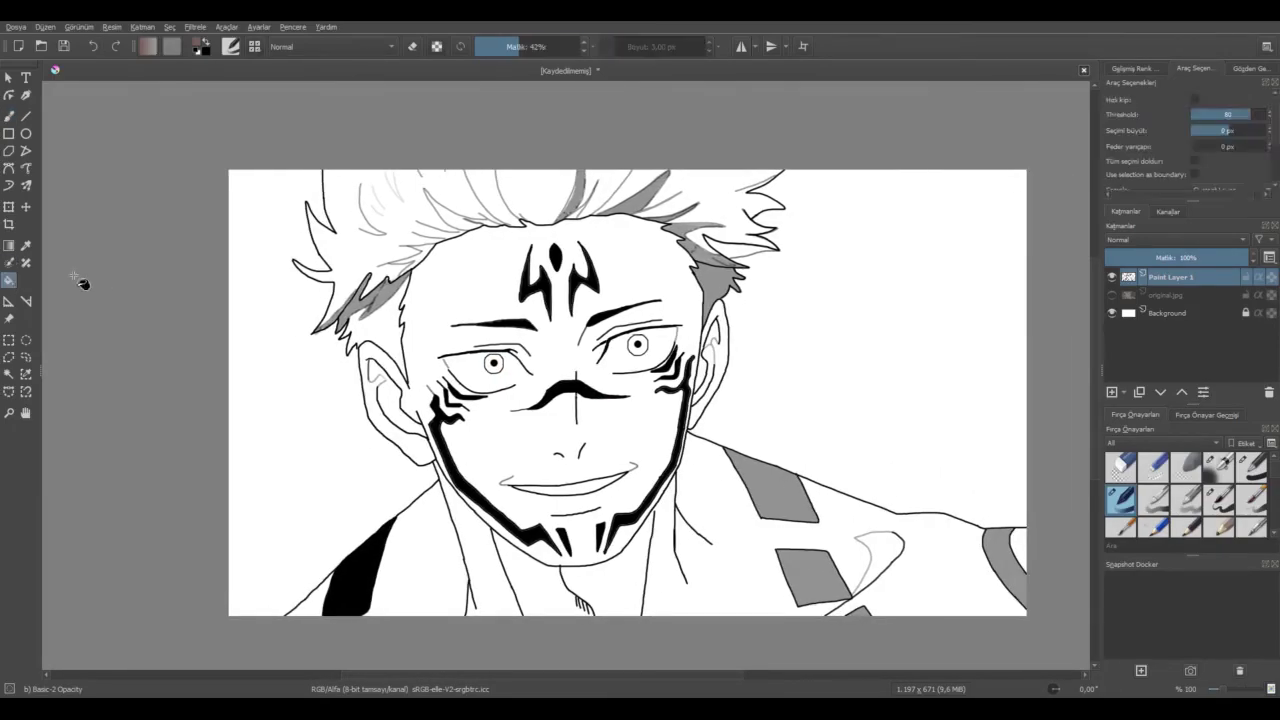
drag(565, 52, 598, 50)
click(792, 512)
click(95, 48)
scroll(780, 492, up, 5)
scroll(934, 604, down, 2)
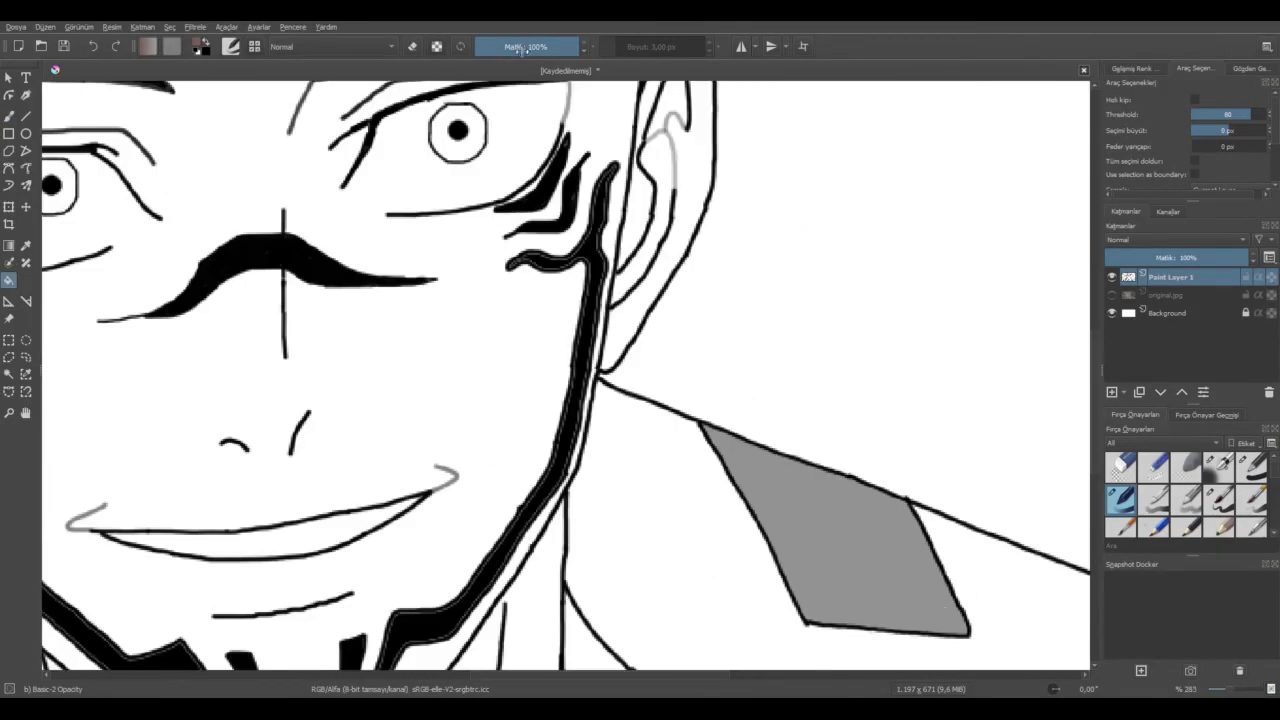
Try filling the right shoulder's patches with black sampled from the jaw marking, and undo the fills.
click(26, 246)
click(583, 399)
click(9, 280)
click(812, 502)
scroll(814, 505, down, 3)
scroll(900, 605, up, 2)
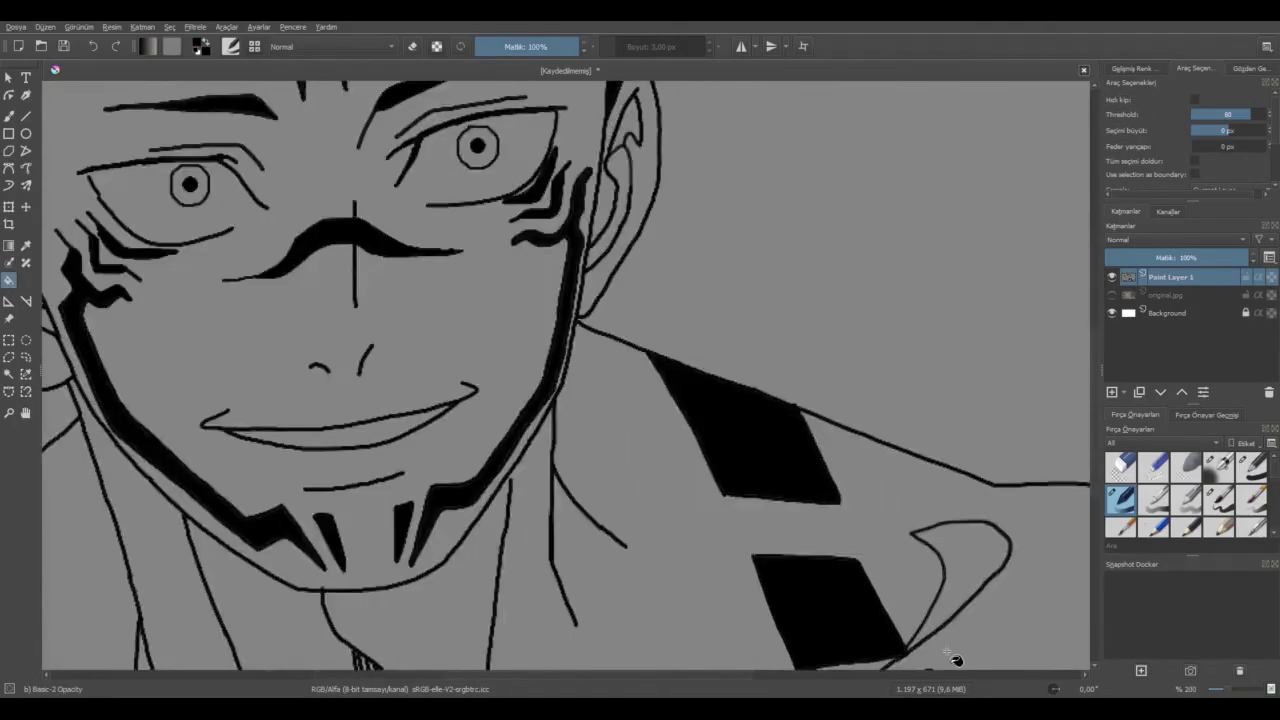
scroll(948, 655, down, 1)
key(ctrl+z)
scroll(940, 585, up, 6)
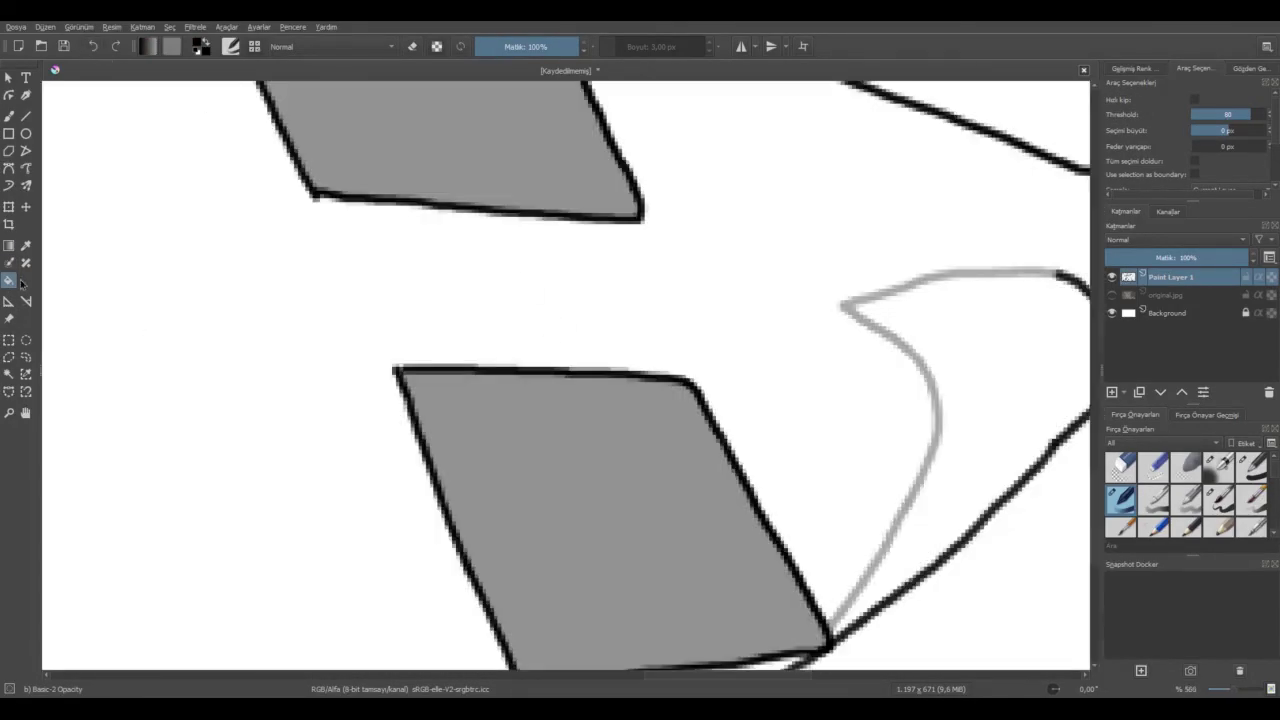
Try adding a colorize mask to the line art layer.
click(9, 263)
click(566, 443)
scroll(566, 446, down, 7)
scroll(392, 416, up, 2)
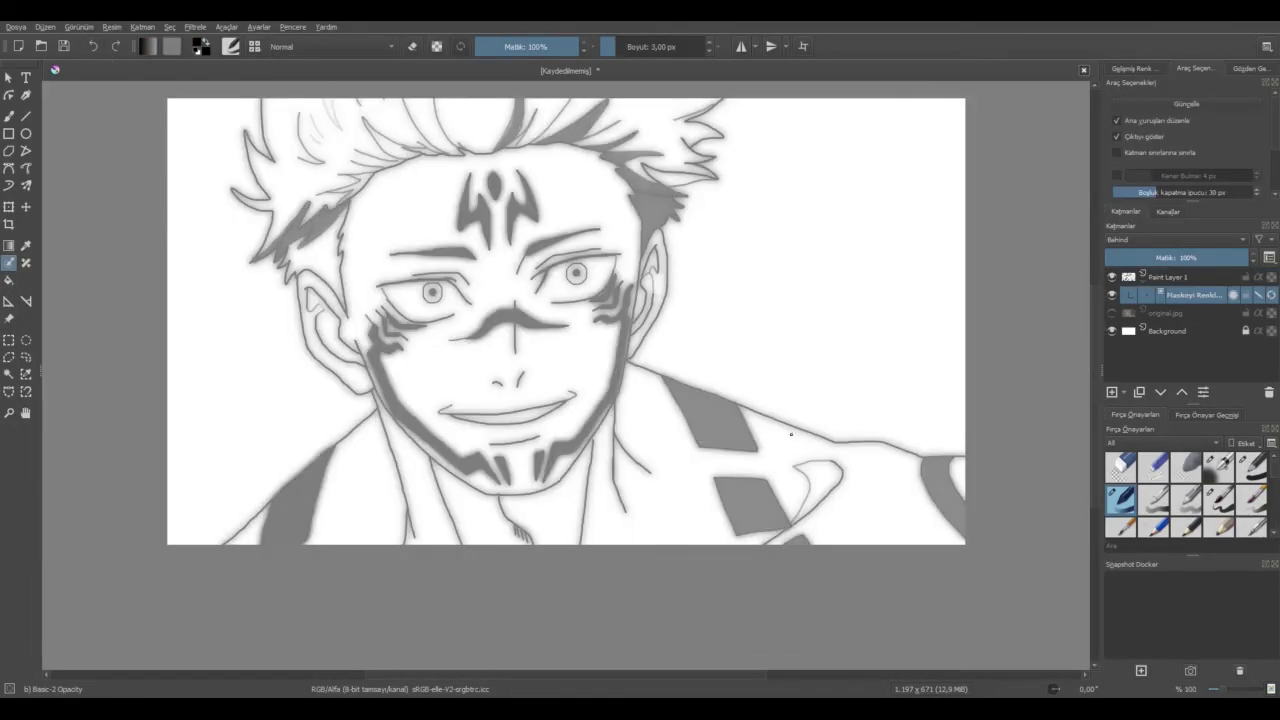
scroll(686, 540, up, 2)
scroll(612, 525, down, 2)
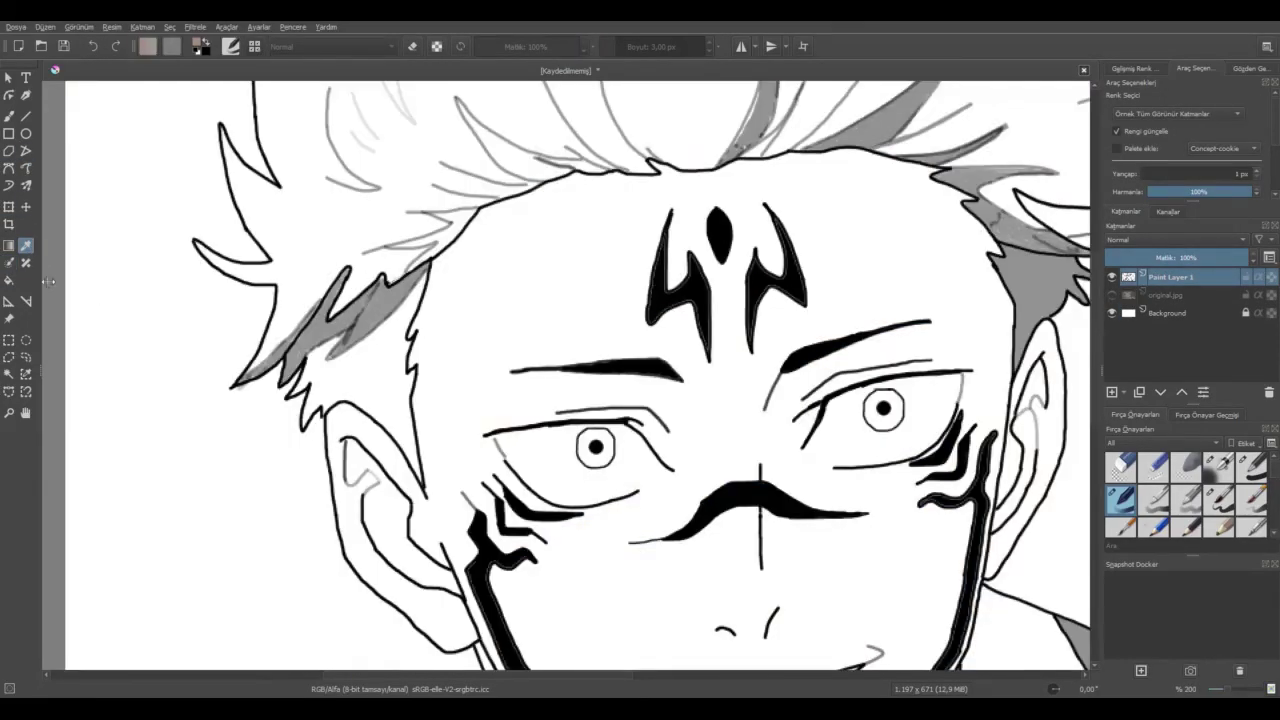
Try filling the hair with the sampled pinkish brown, compare it with the reference image, and undo the fill.
key(f)
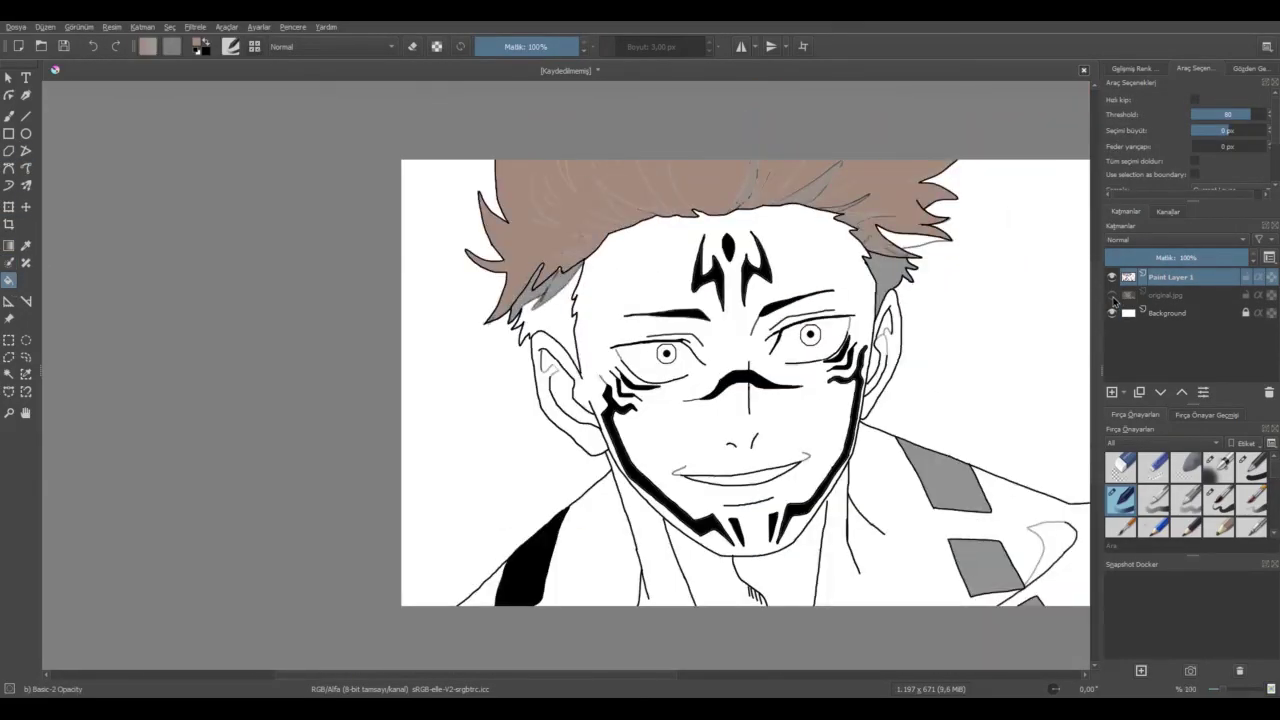
click(1112, 296)
click(1112, 296)
click(93, 46)
drag(636, 688, 694, 680)
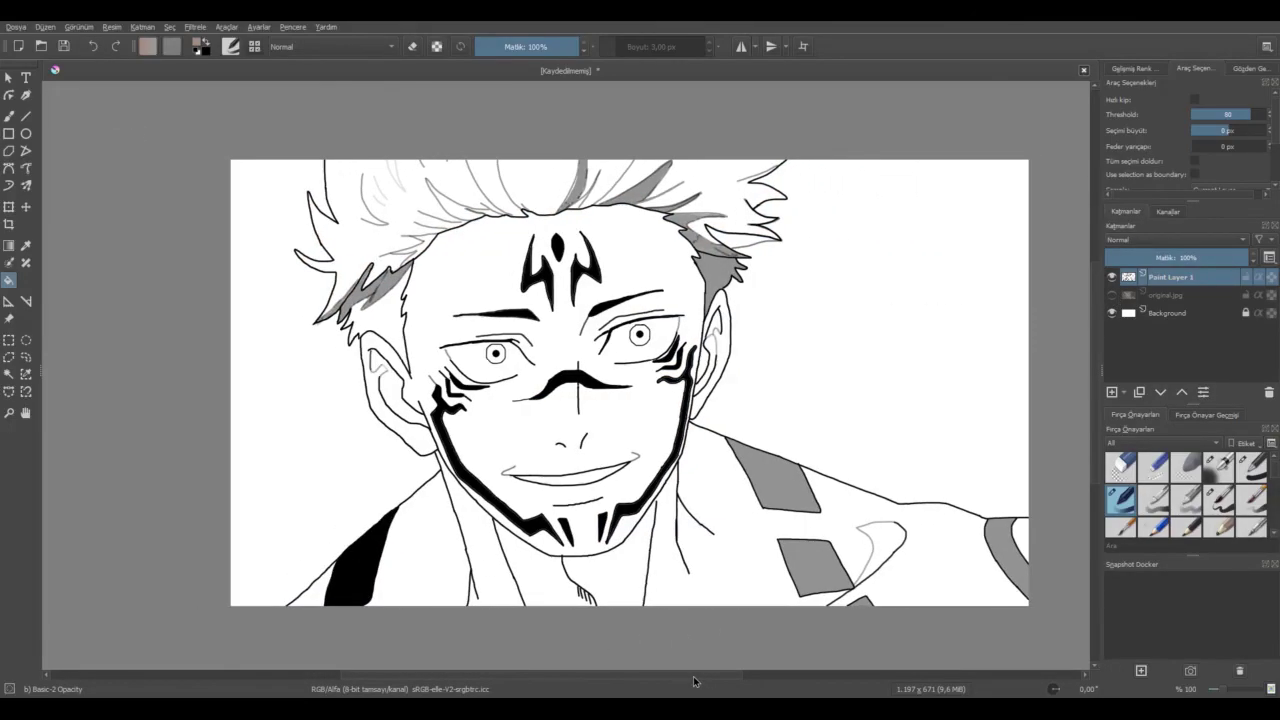